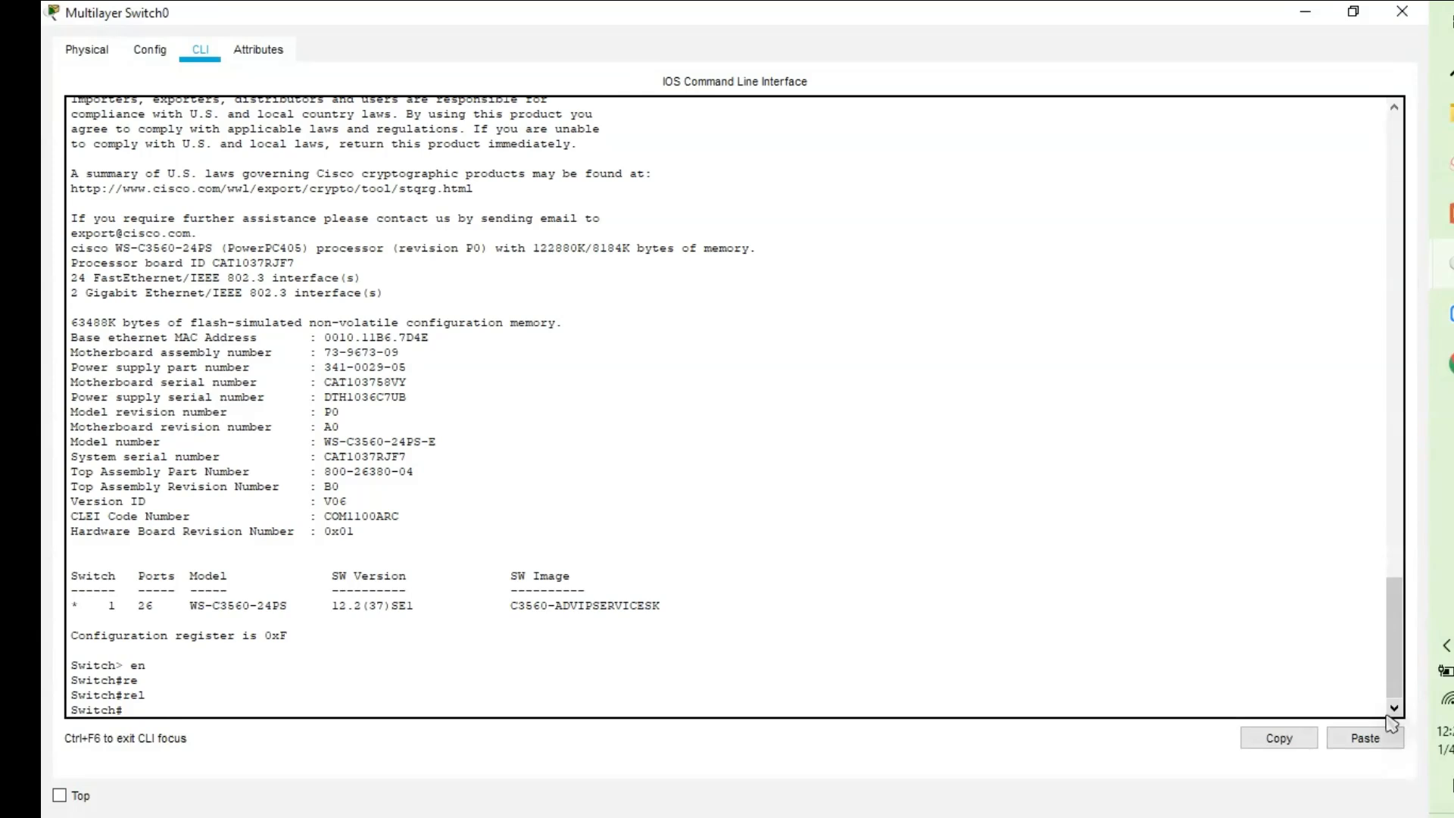
Check the debug command's help, clear it, then enter and leave global configuration mode.
{"action": "type", "text": "deb"}
{"action": "key", "text": "Tab"}
{"action": "type", "text": "?"}
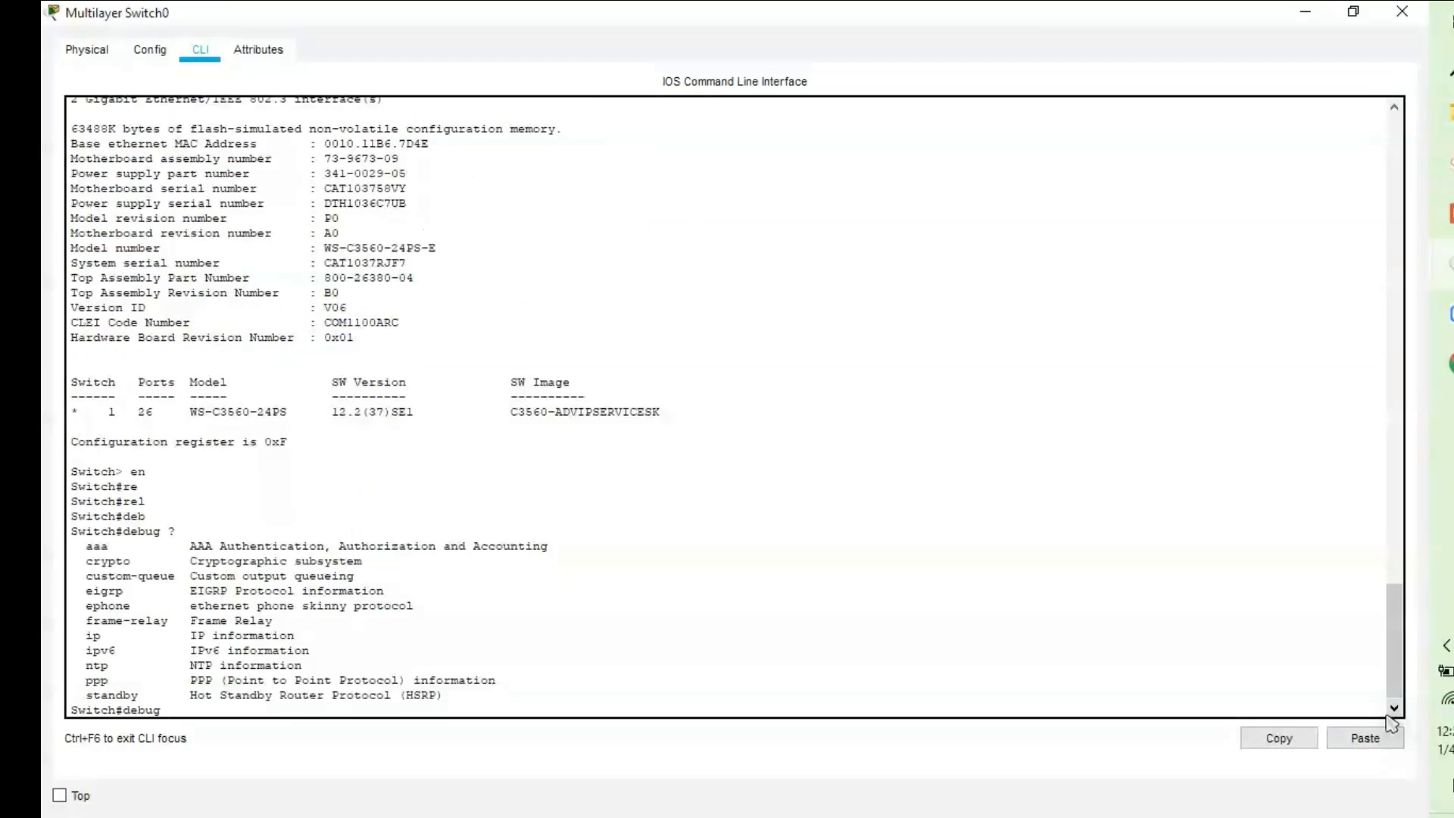
{"action": "key", "text": "BackSpace"}
{"action": "key", "text": "BackSpace"}
{"action": "key", "text": "BackSpace"}
{"action": "key", "text": "BackSpace"}
{"action": "key", "text": "BackSpace"}
{"action": "type", "text": "config t"}
{"action": "key", "text": "Return"}
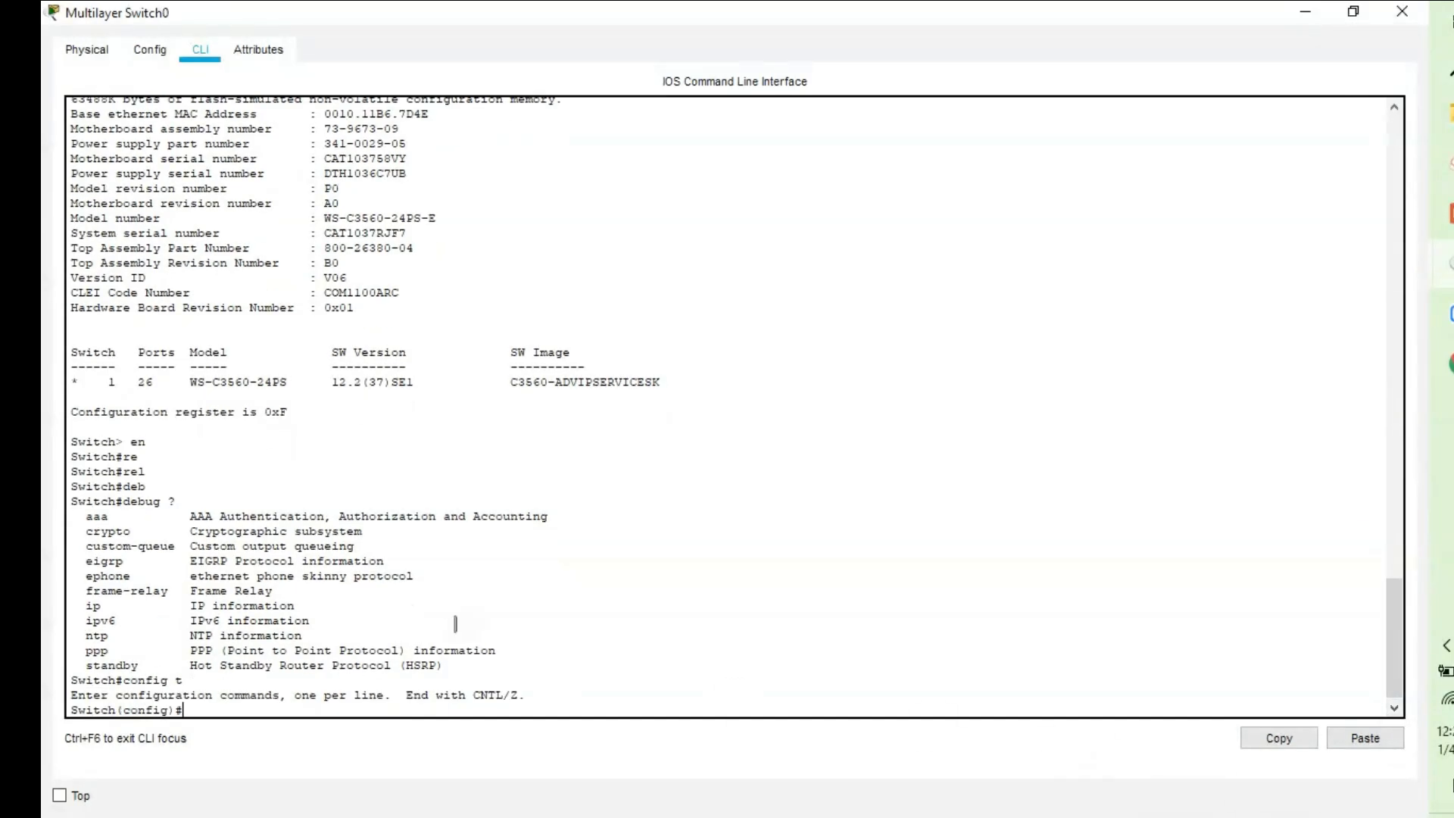
{"action": "type", "text": "exit"}
{"action": "key", "text": "Return"}
{"action": "key", "text": "Return"}
{"action": "key", "text": "Return"}
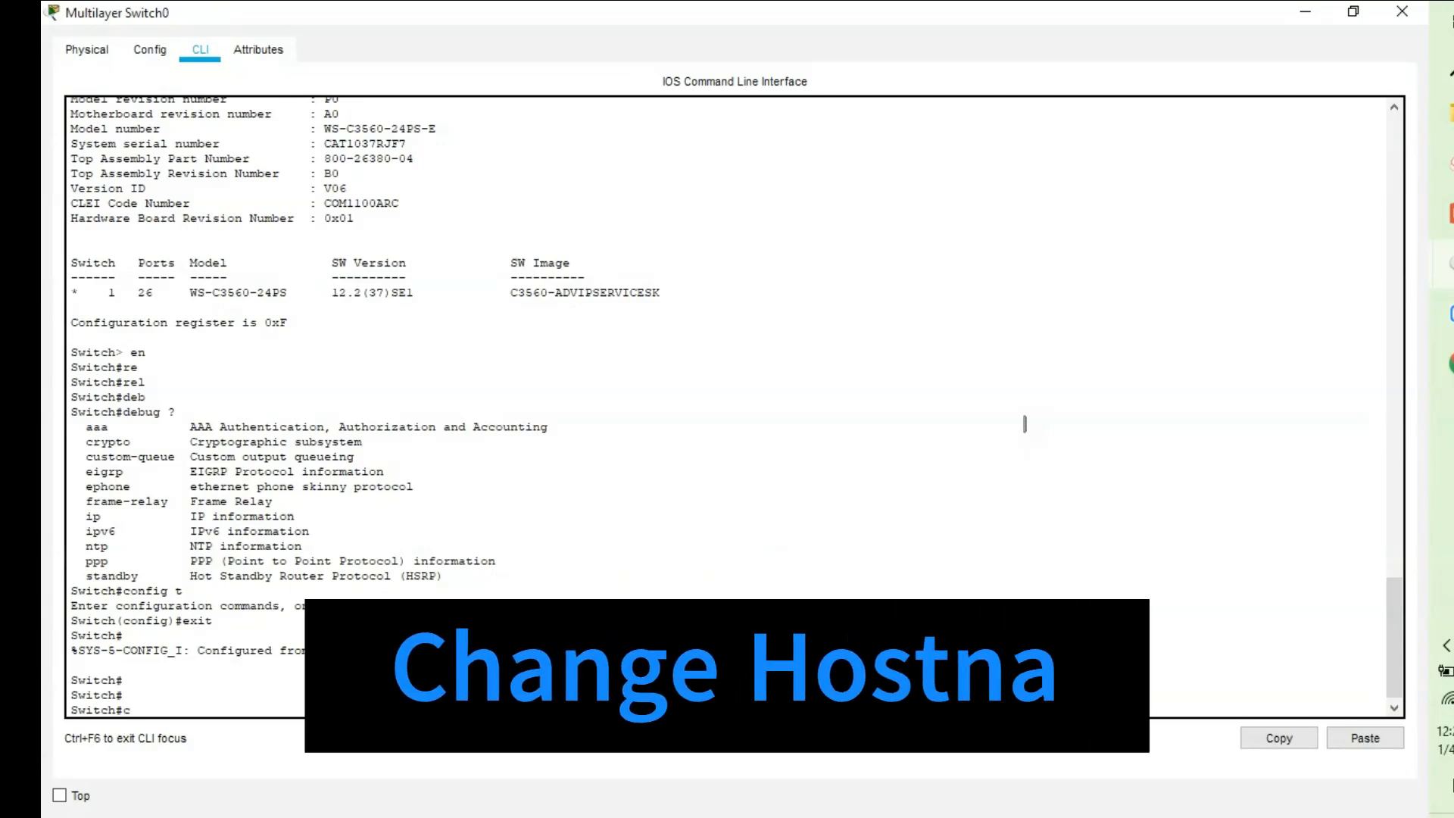
From global configuration, set the switch hostname to demo.
{"action": "type", "text": "config"}
{"action": "type", "text": " t"}
{"action": "key", "text": "Return"}
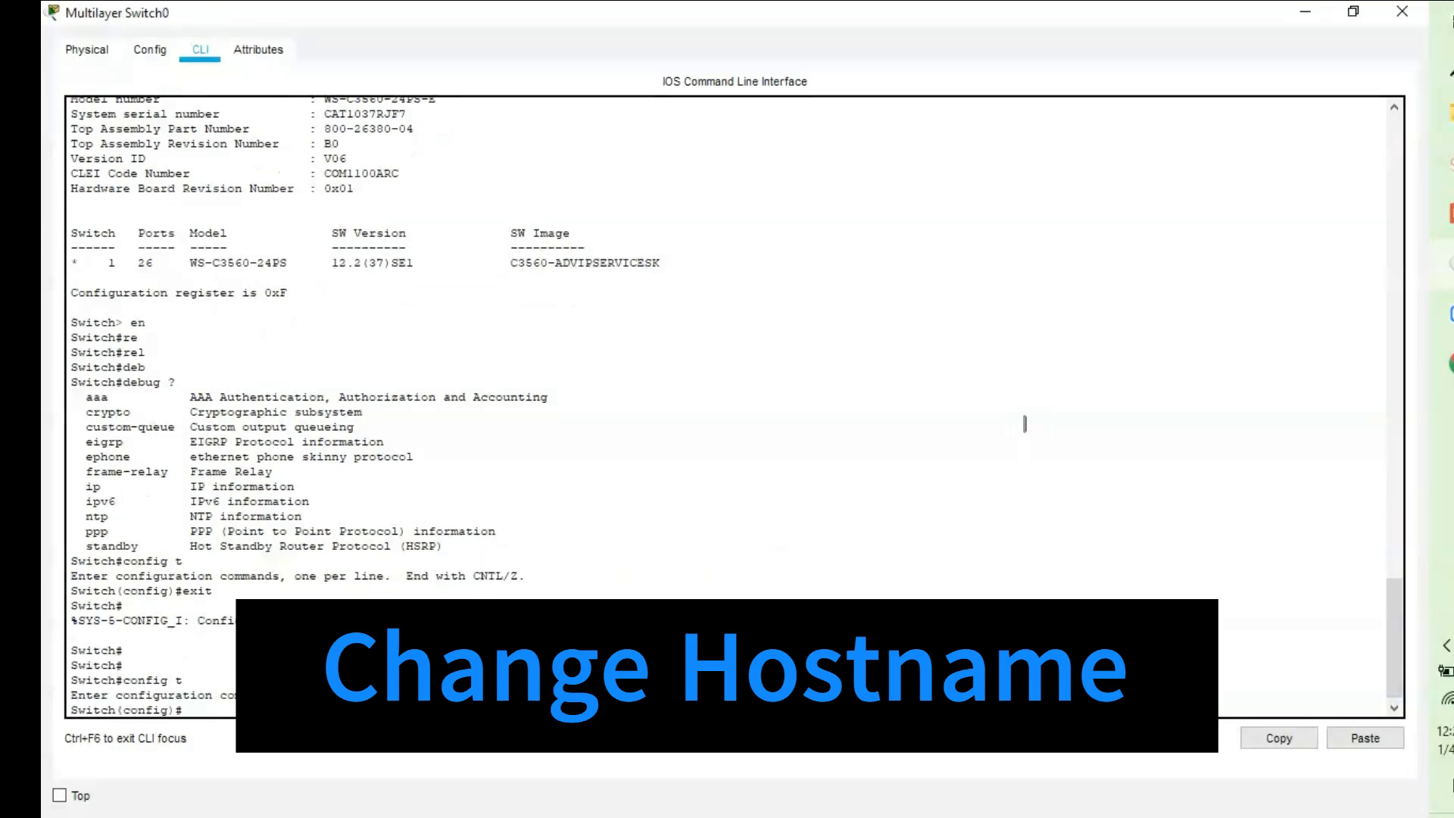
{"action": "type", "text": "host"}
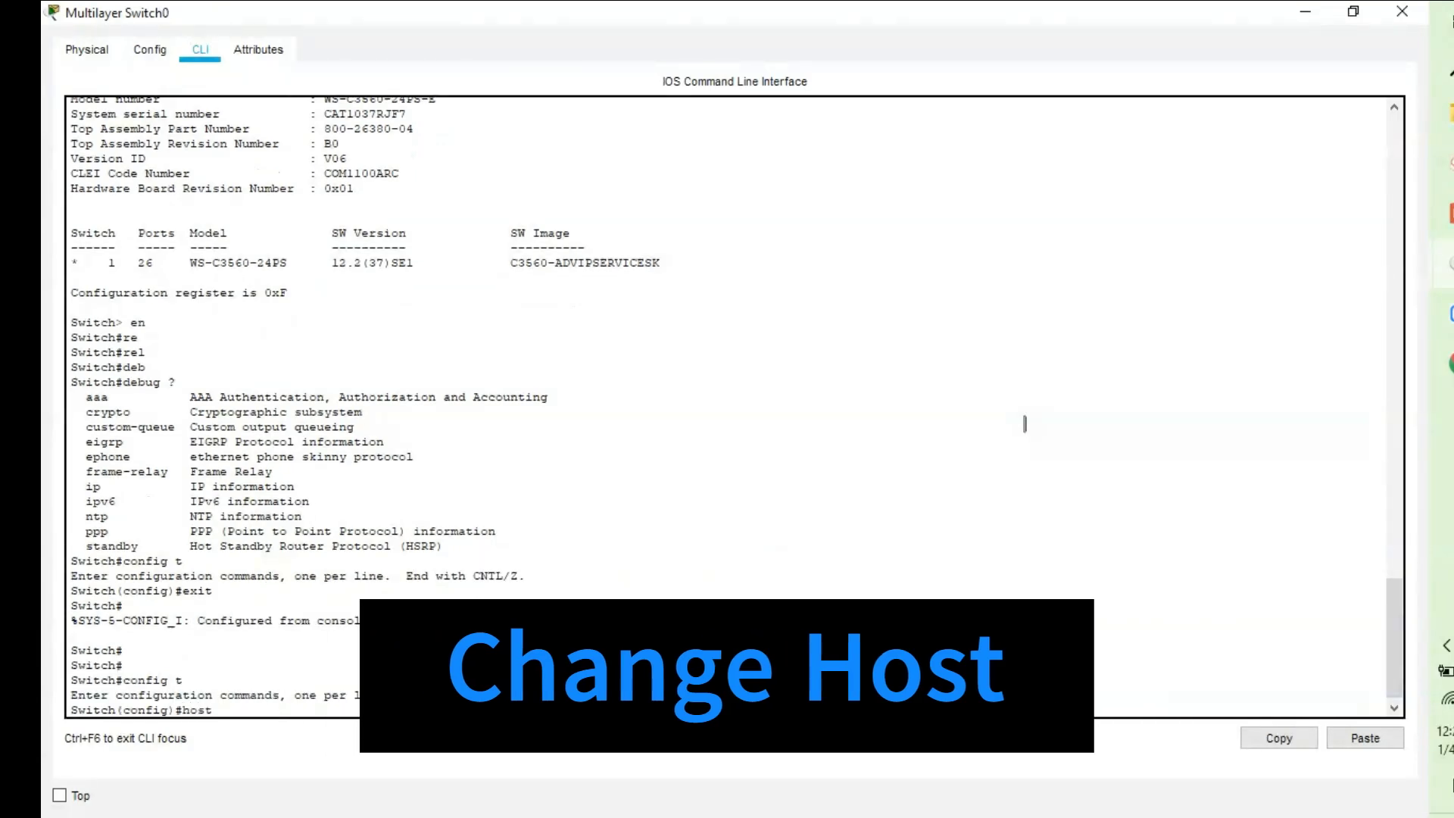
{"action": "key", "text": "Tab"}
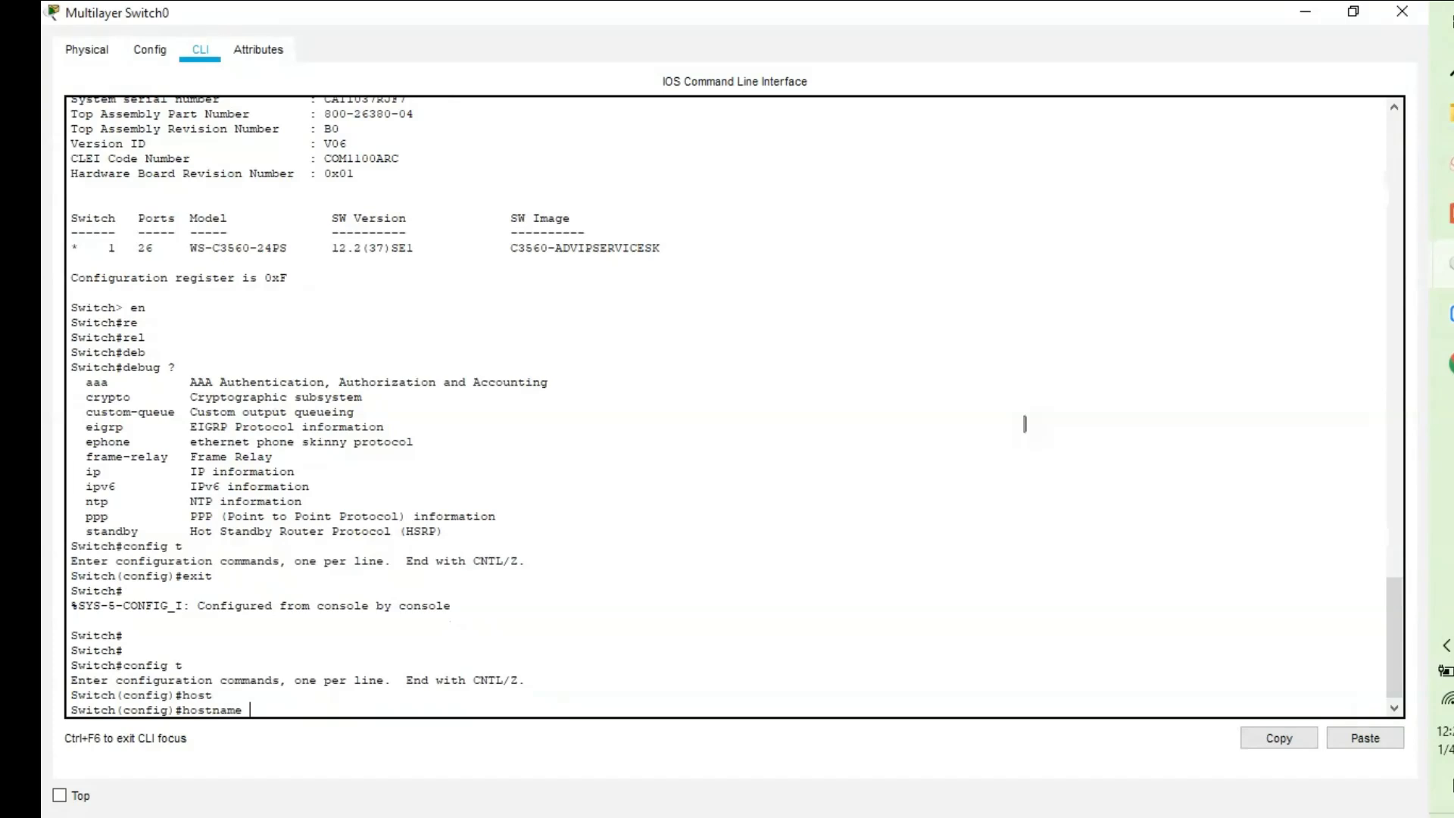
{"action": "type", "text": "demo"}
{"action": "key", "text": "Return"}
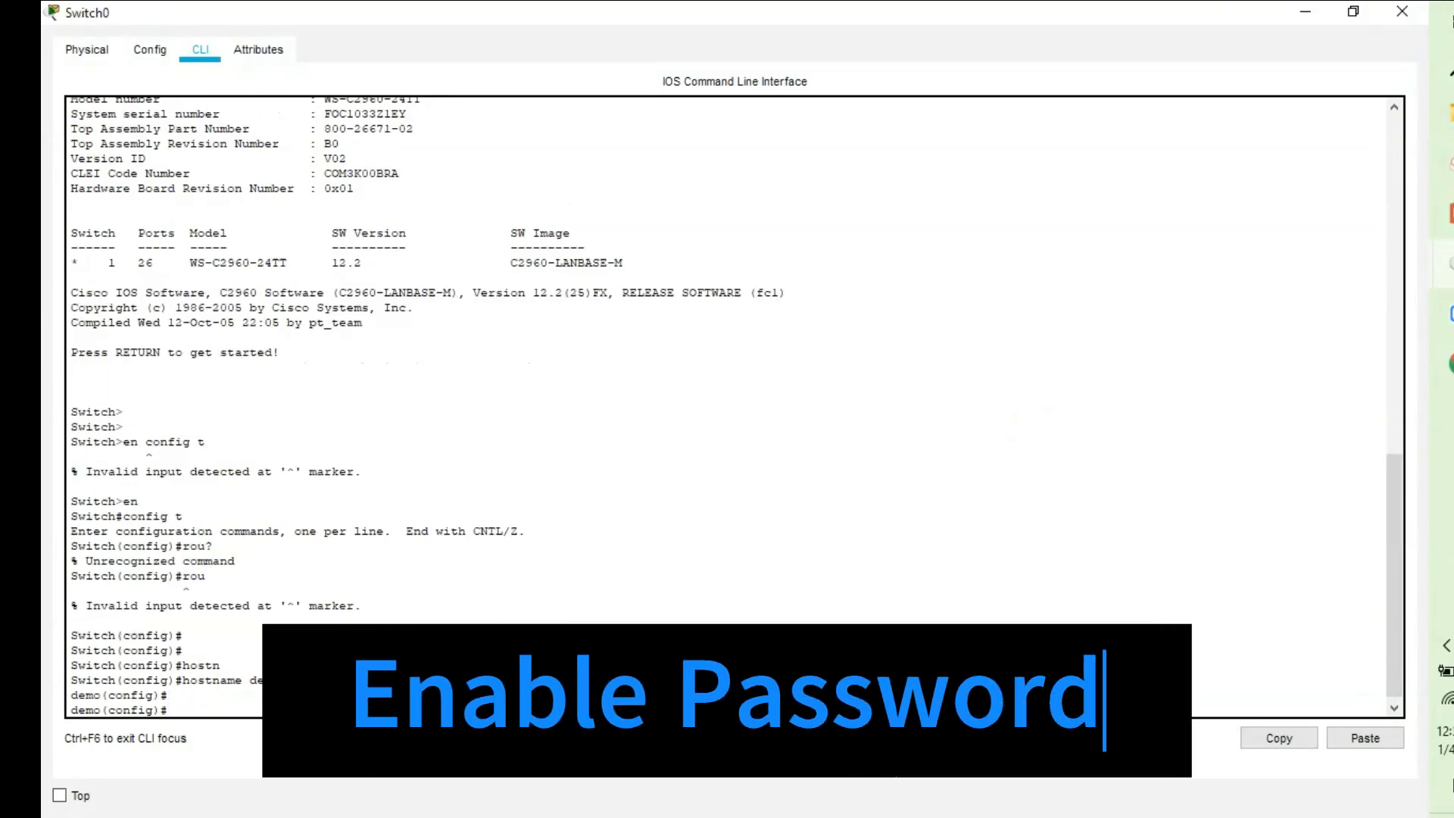
Set the switch's enable password with the 'enable password' command.
{"action": "type", "text": "en"}
{"action": "key", "text": "Tab"}
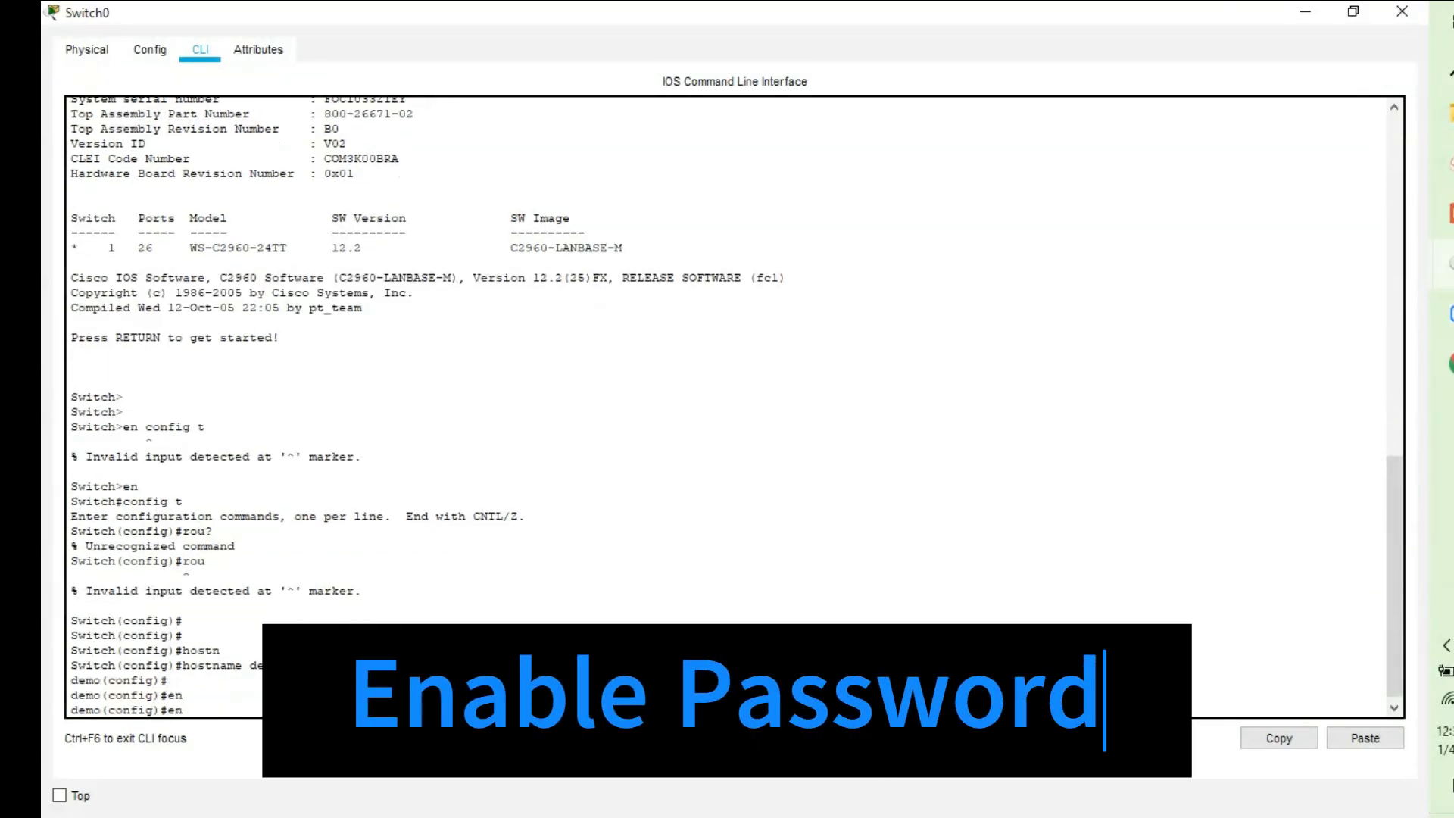
{"action": "type", "text": "a"}
{"action": "key", "text": "Tab"}
{"action": "type", "text": "p"}
{"action": "key", "text": "Tab"}
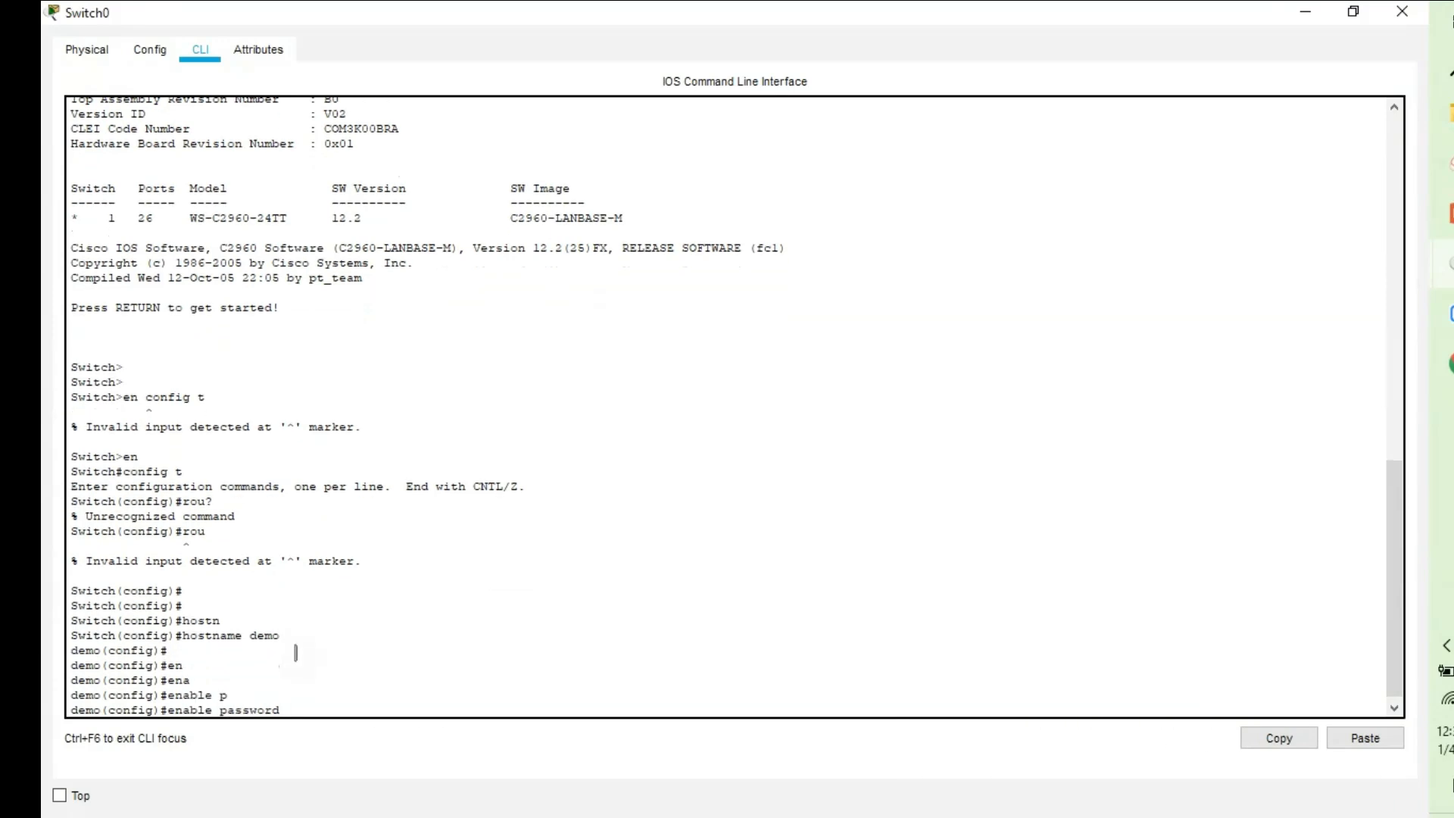
{"action": "type", "text": "demo@123"}
{"action": "key", "text": "Return"}
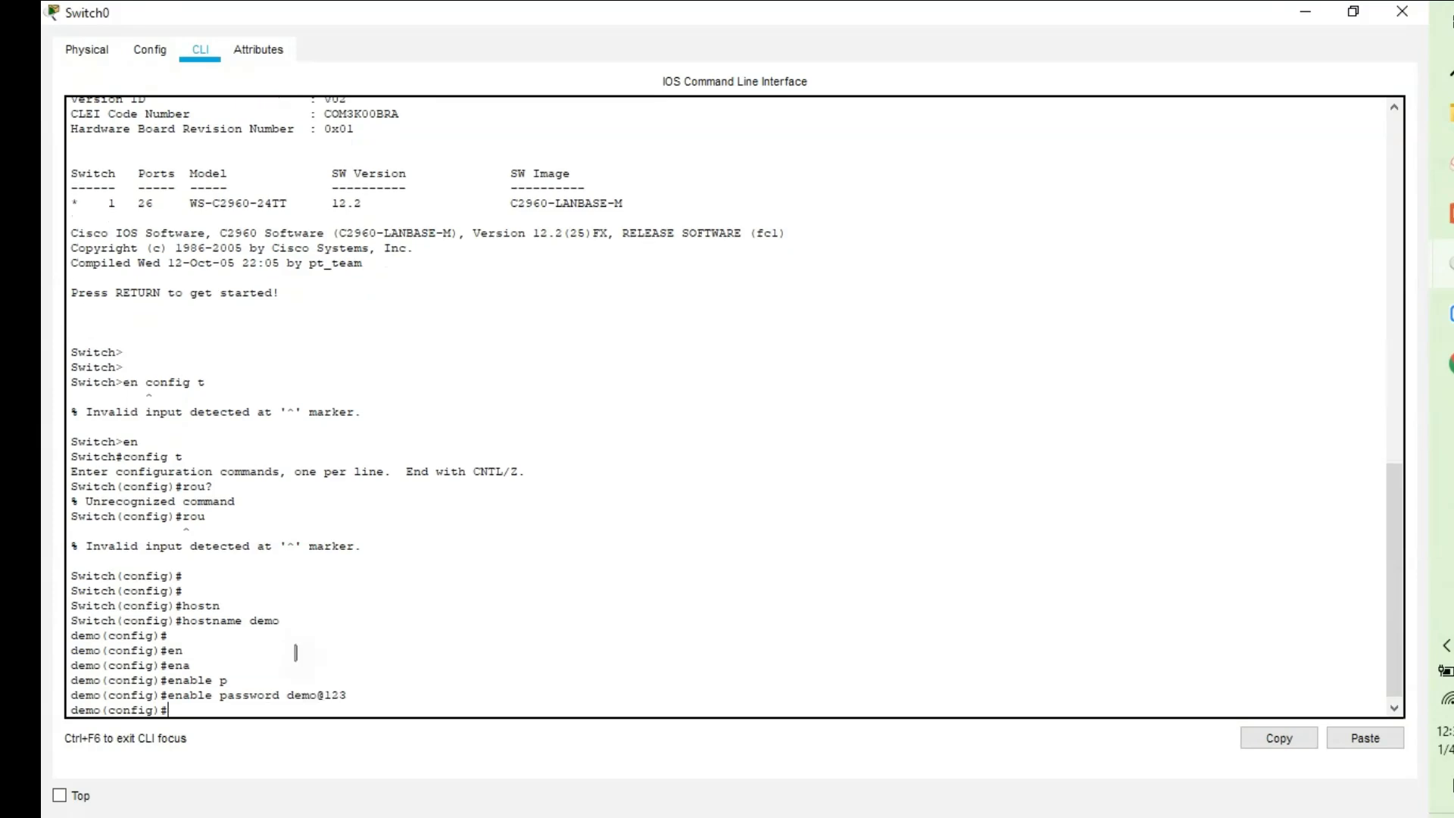
{"action": "key", "text": "Return"}
Exit configuration mode back to the demo# privileged prompt.
{"action": "type", "text": "exit"}
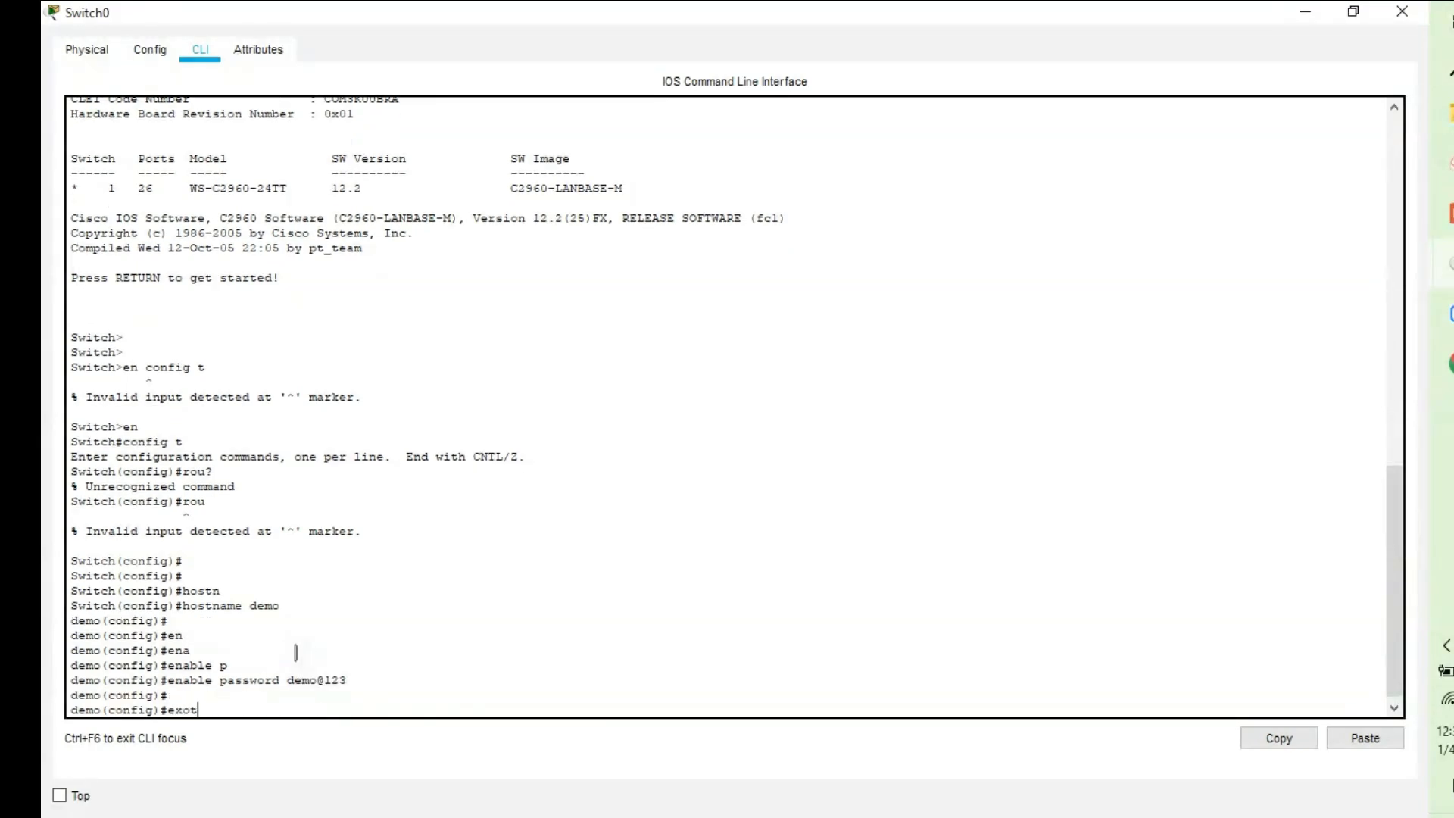
{"action": "key", "text": "Return"}
{"action": "key", "text": "Return"}
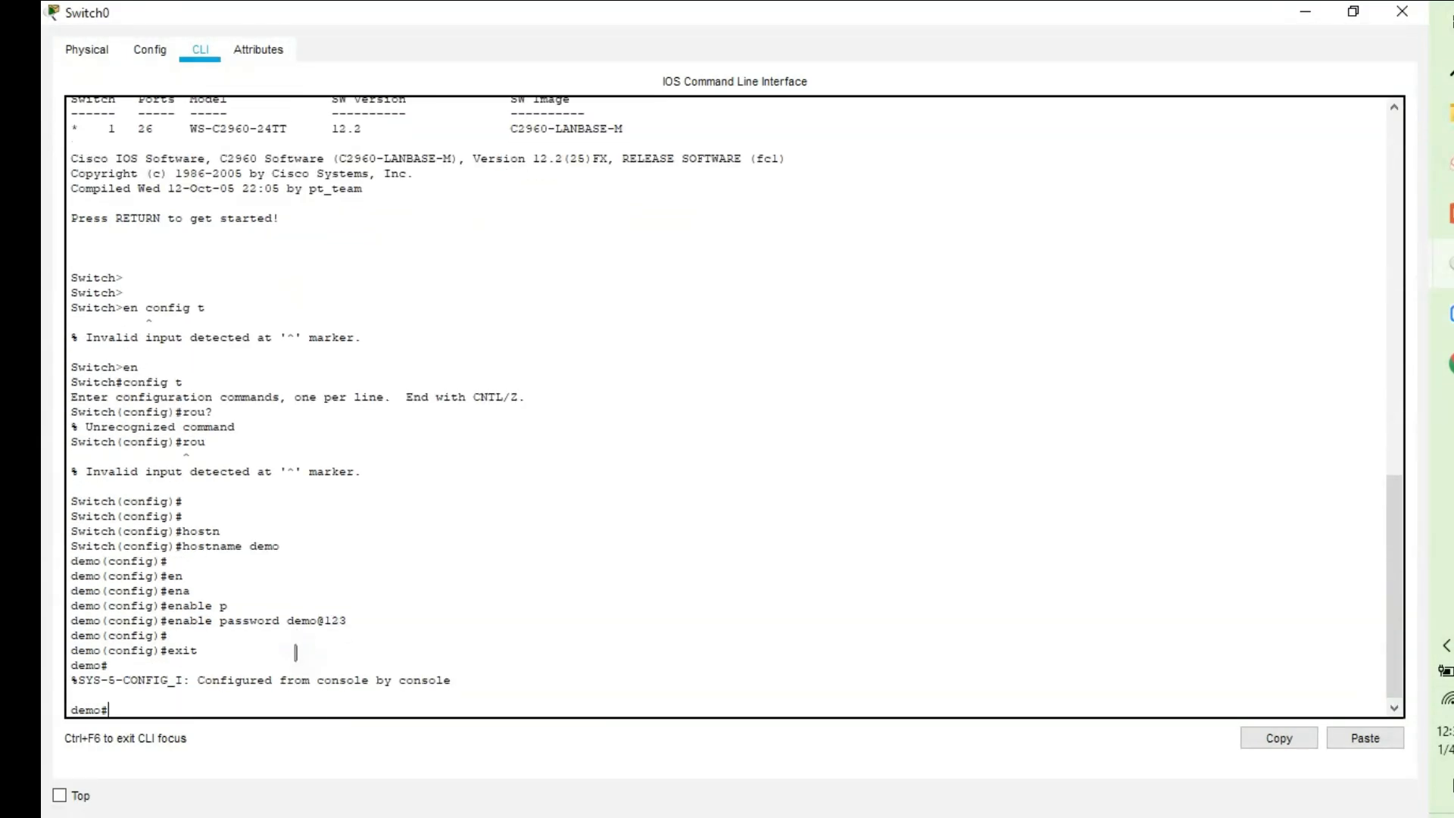
{"action": "type", "text": "end"}
{"action": "key", "text": "Return"}
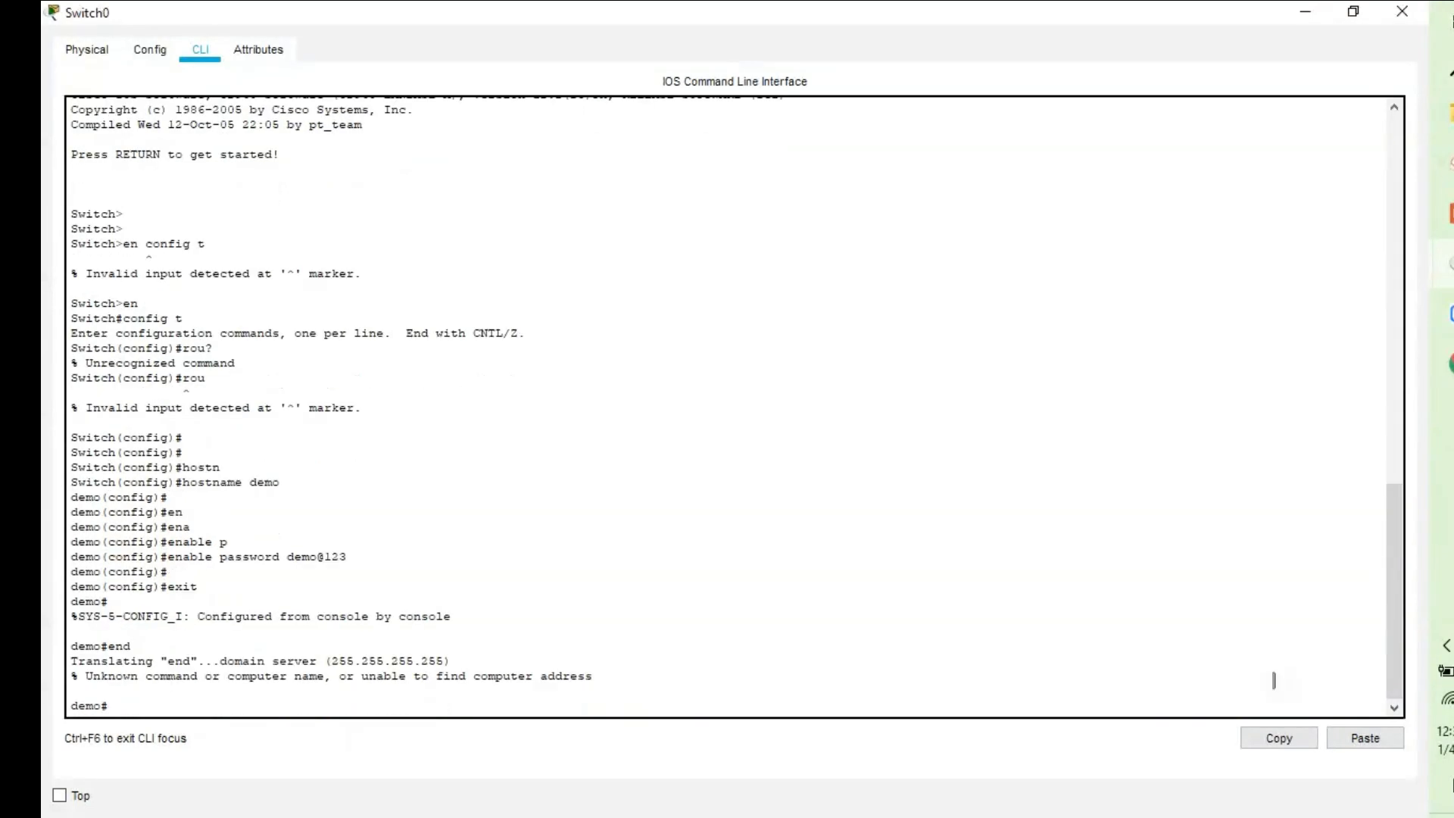
Apply 'no ip domain-lookup' in global configuration, then return to demo# and test it.
{"action": "type", "text": "config t"}
{"action": "key", "text": "Return"}
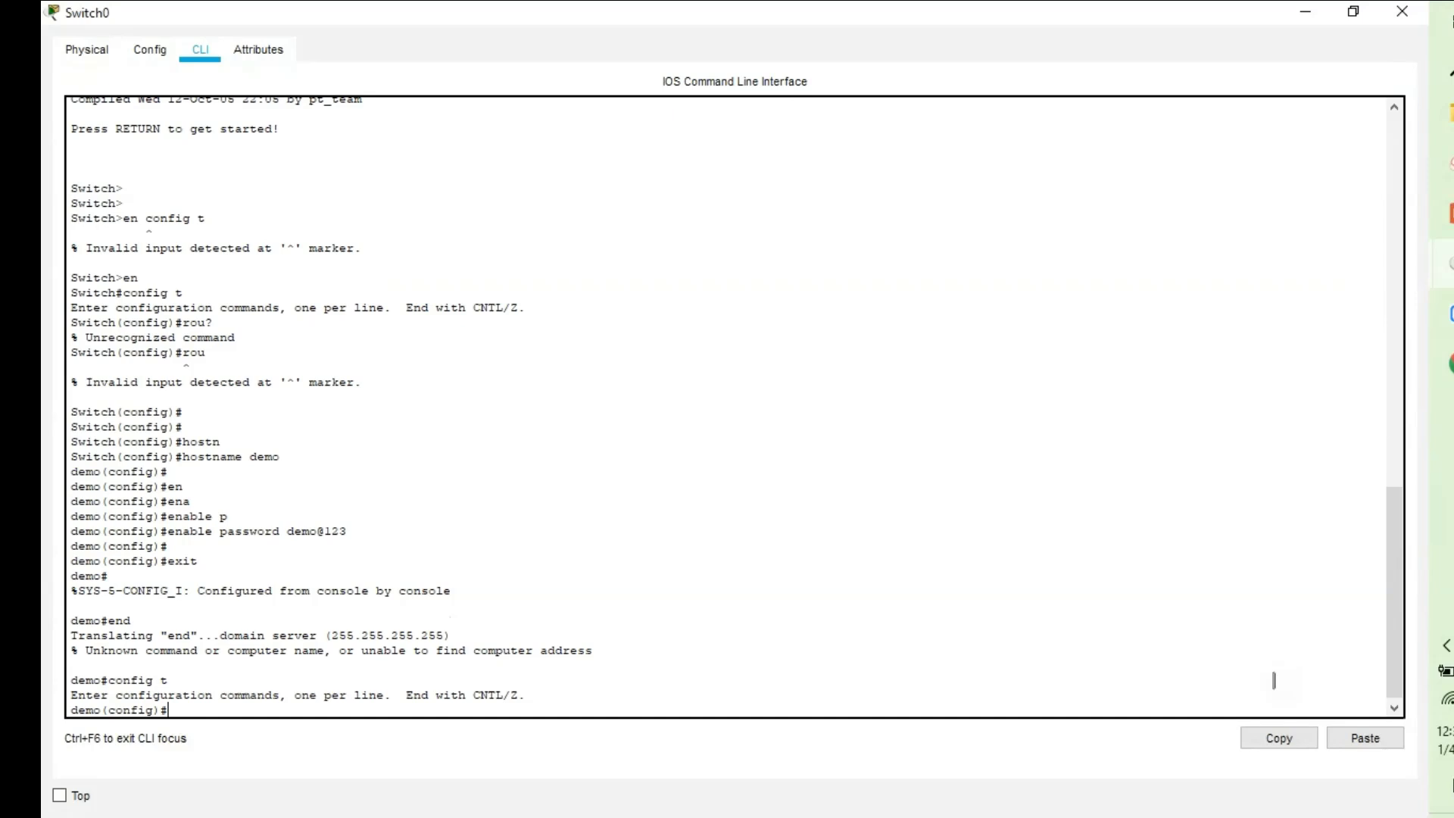
{"action": "type", "text": "no ip domain-lo"}
{"action": "key", "text": "Tab"}
{"action": "key", "text": "Return"}
{"action": "type", "text": "emo(config)#e"}
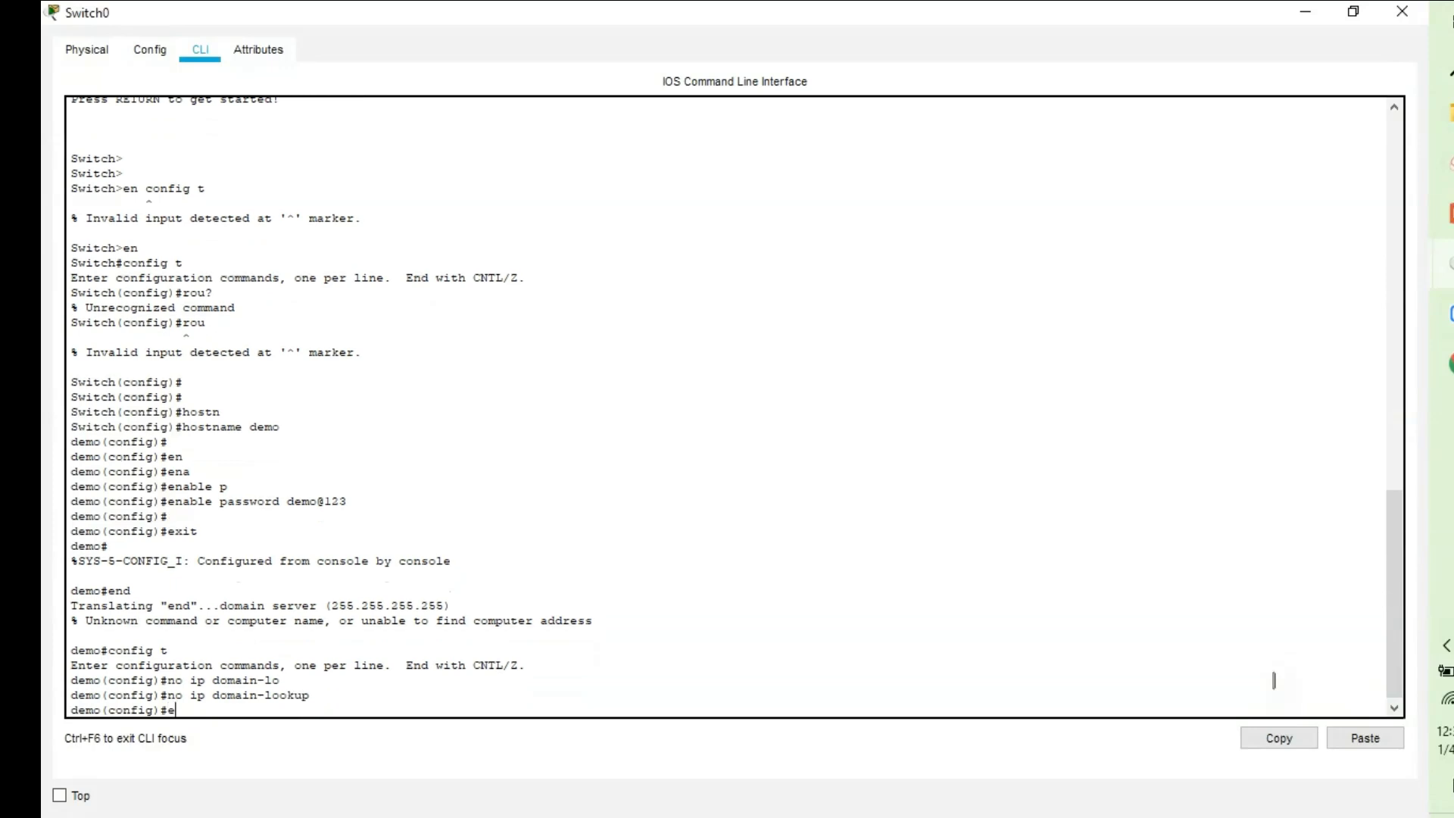
{"action": "type", "text": "nd"}
{"action": "key", "text": "Return"}
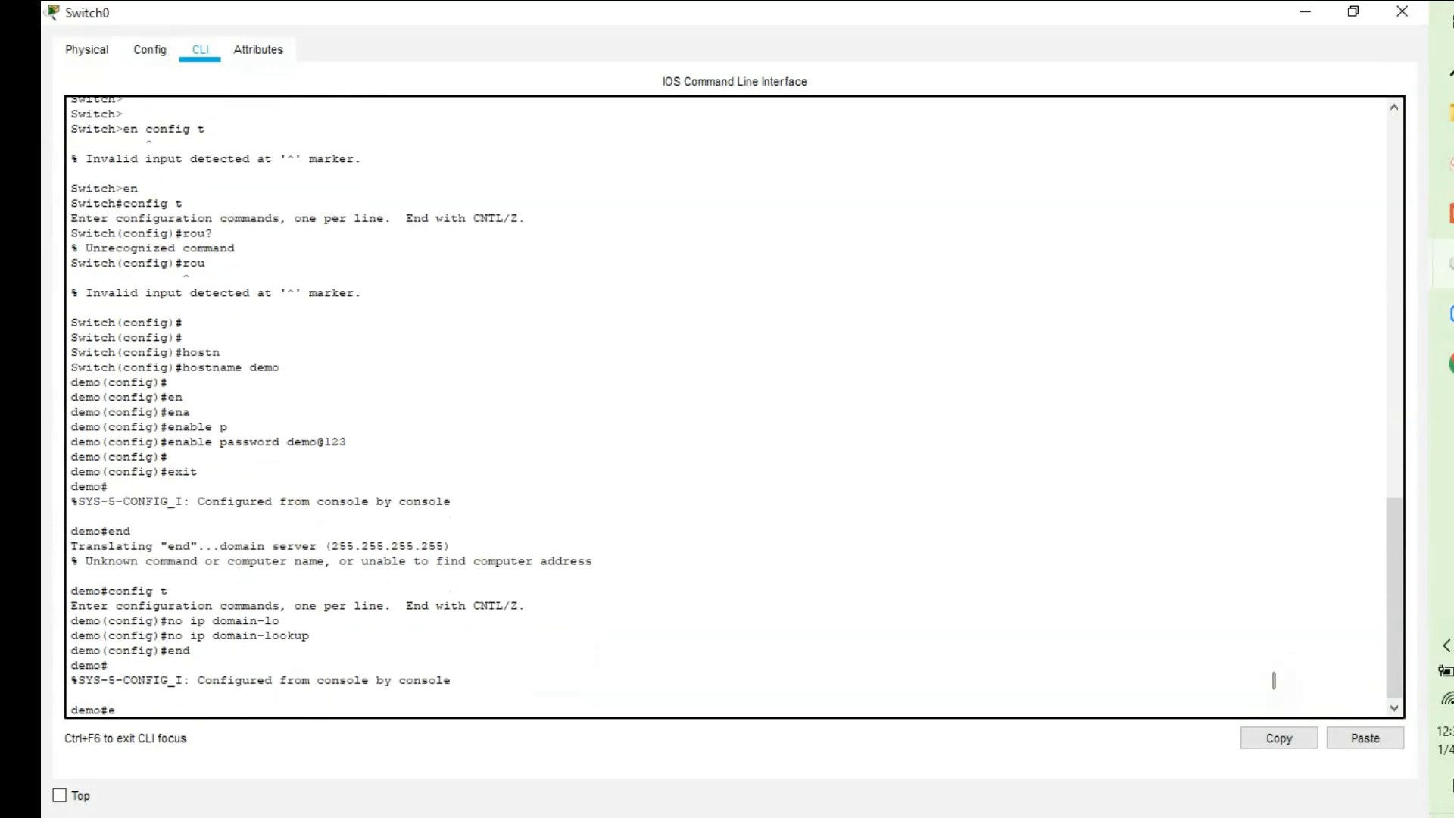
{"action": "type", "text": "end"}
{"action": "key", "text": "Return"}
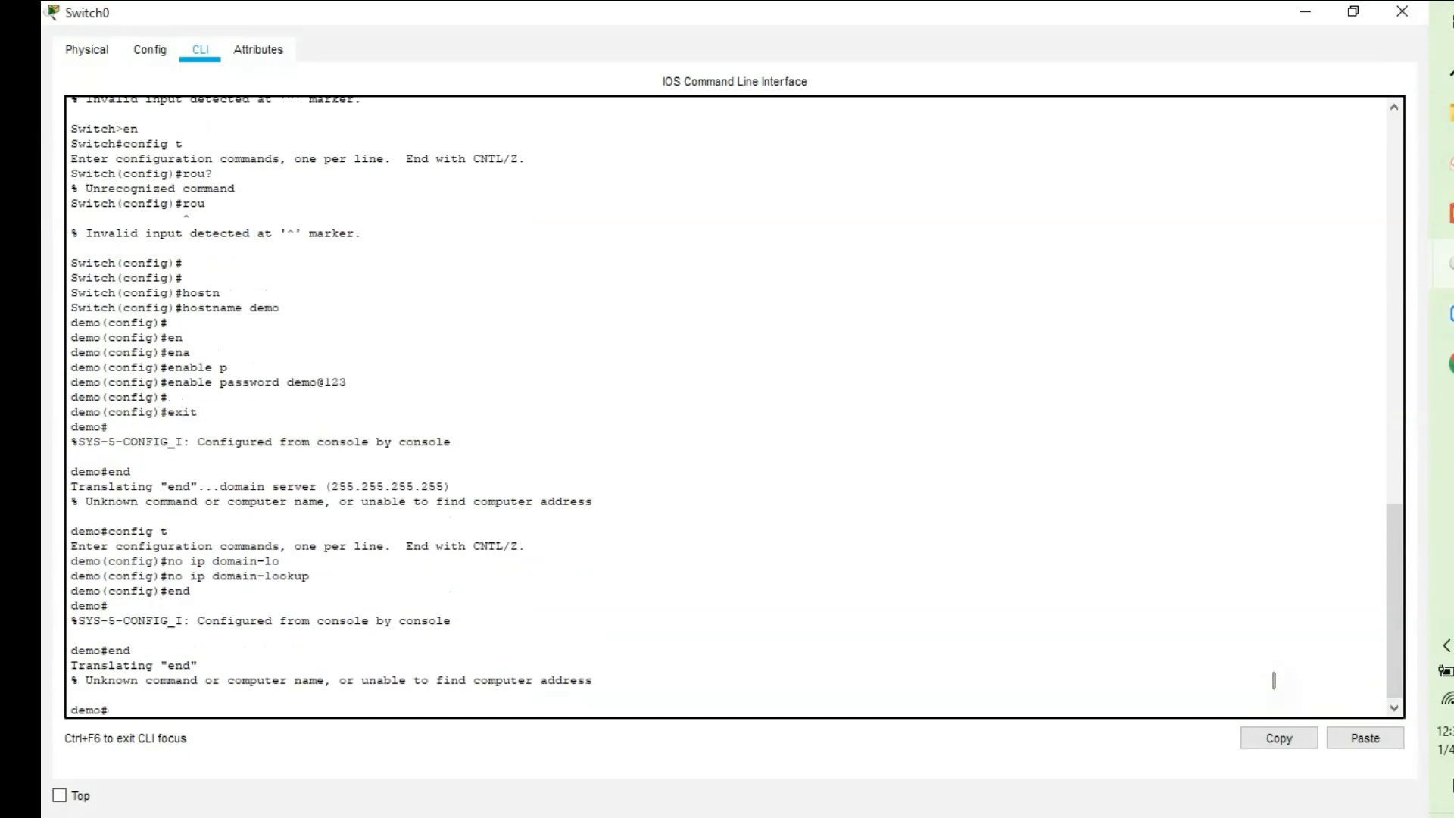
{"action": "key", "text": "Return"}
{"action": "key", "text": "Return"}
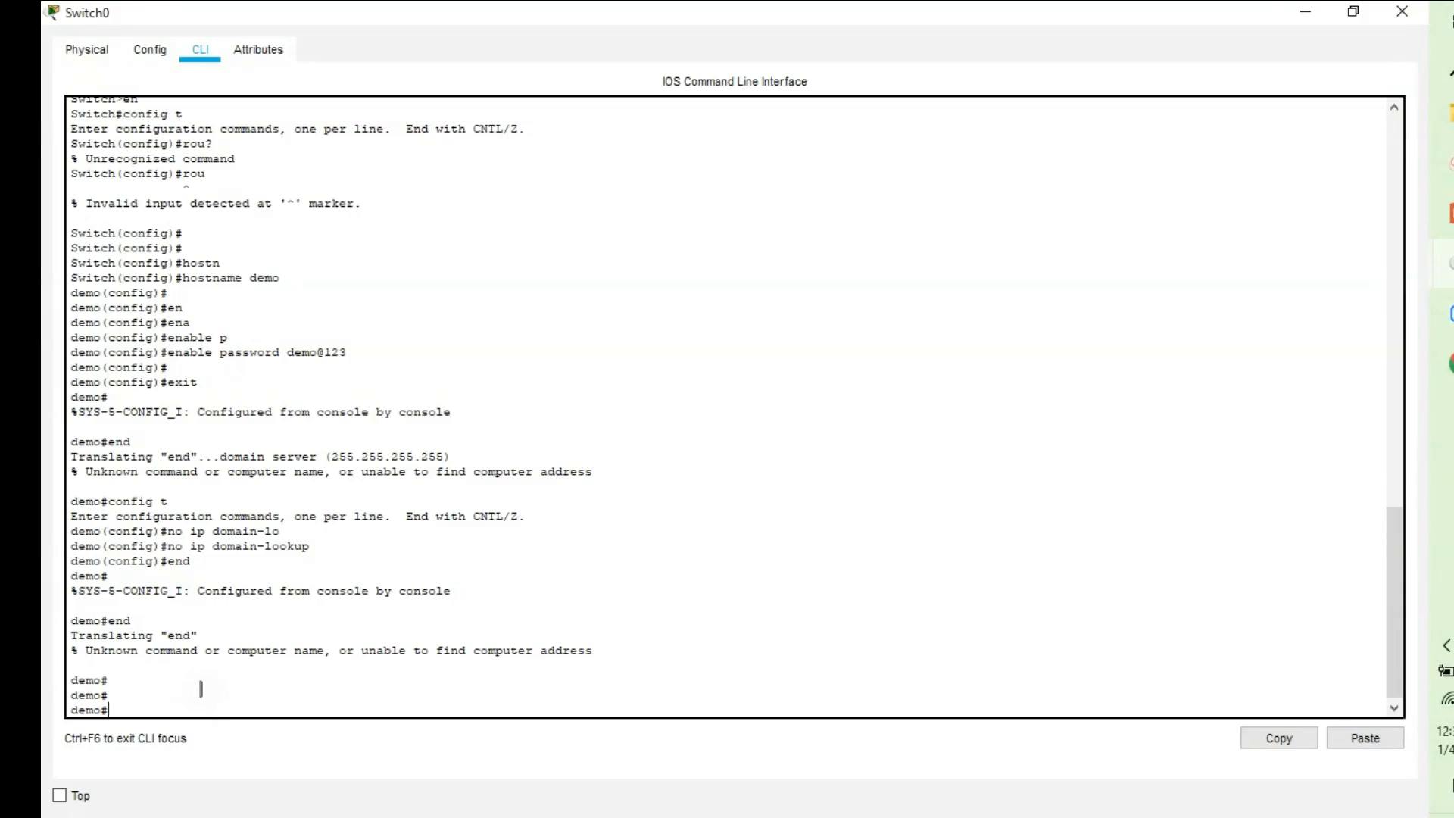
Log out, regain privileged mode with the enable password, and enter global configuration.
{"action": "type", "text": "exit"}
{"action": "key", "text": "Return"}
{"action": "key", "text": "Return"}
{"action": "key", "text": "Return"}
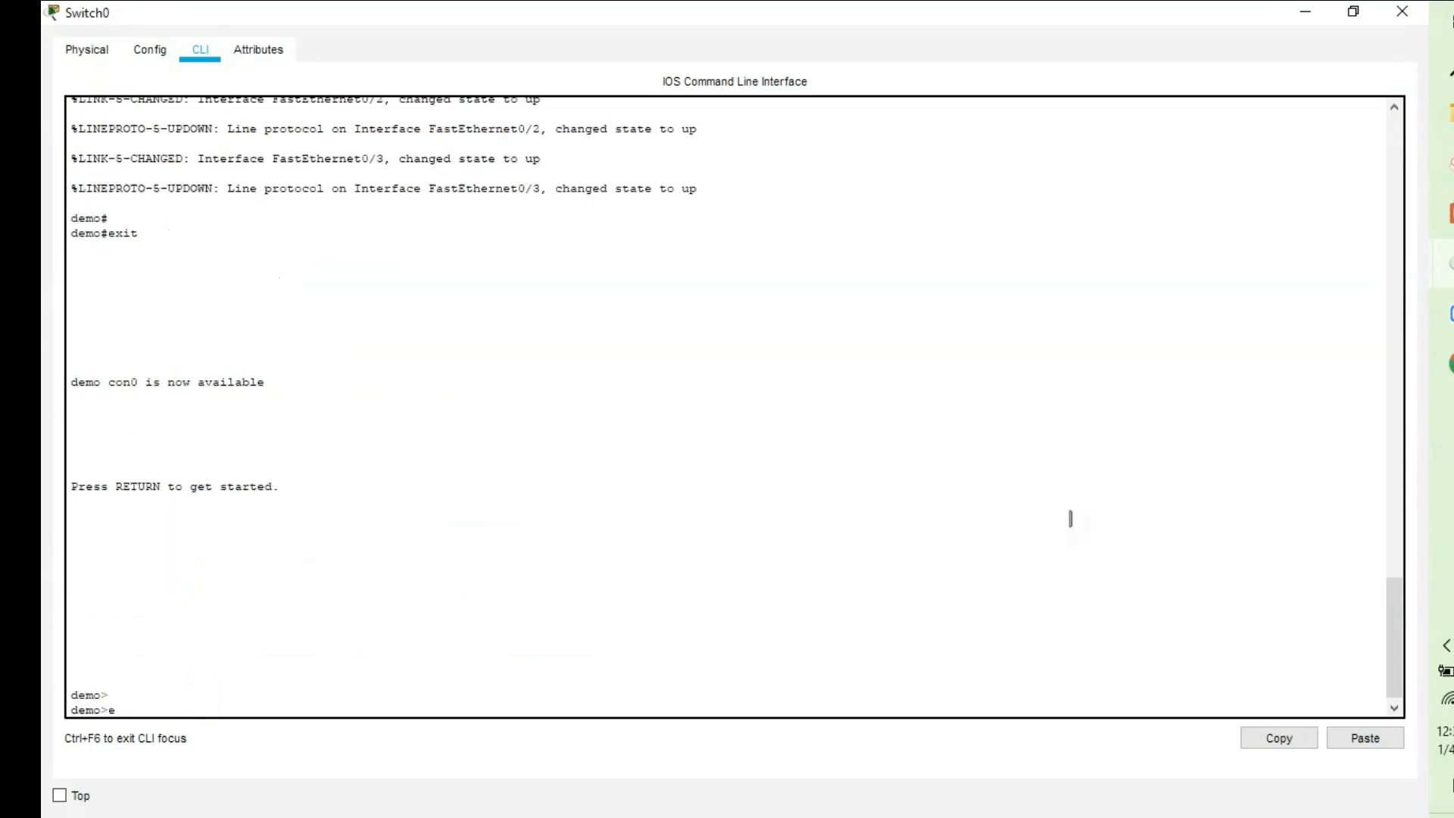
{"action": "type", "text": "en"}
{"action": "key", "text": "Return"}
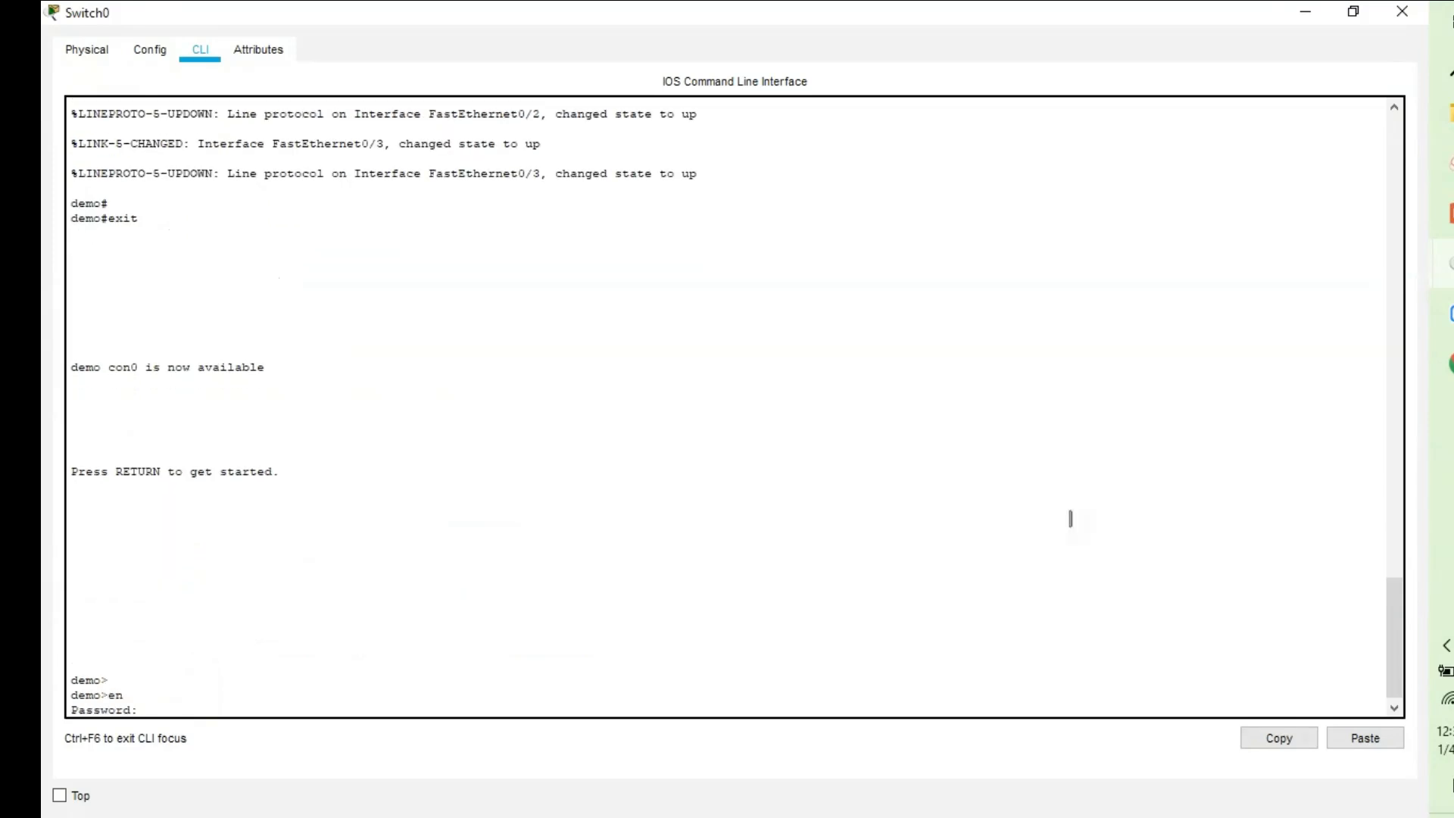
{"action": "key", "text": "Return"}
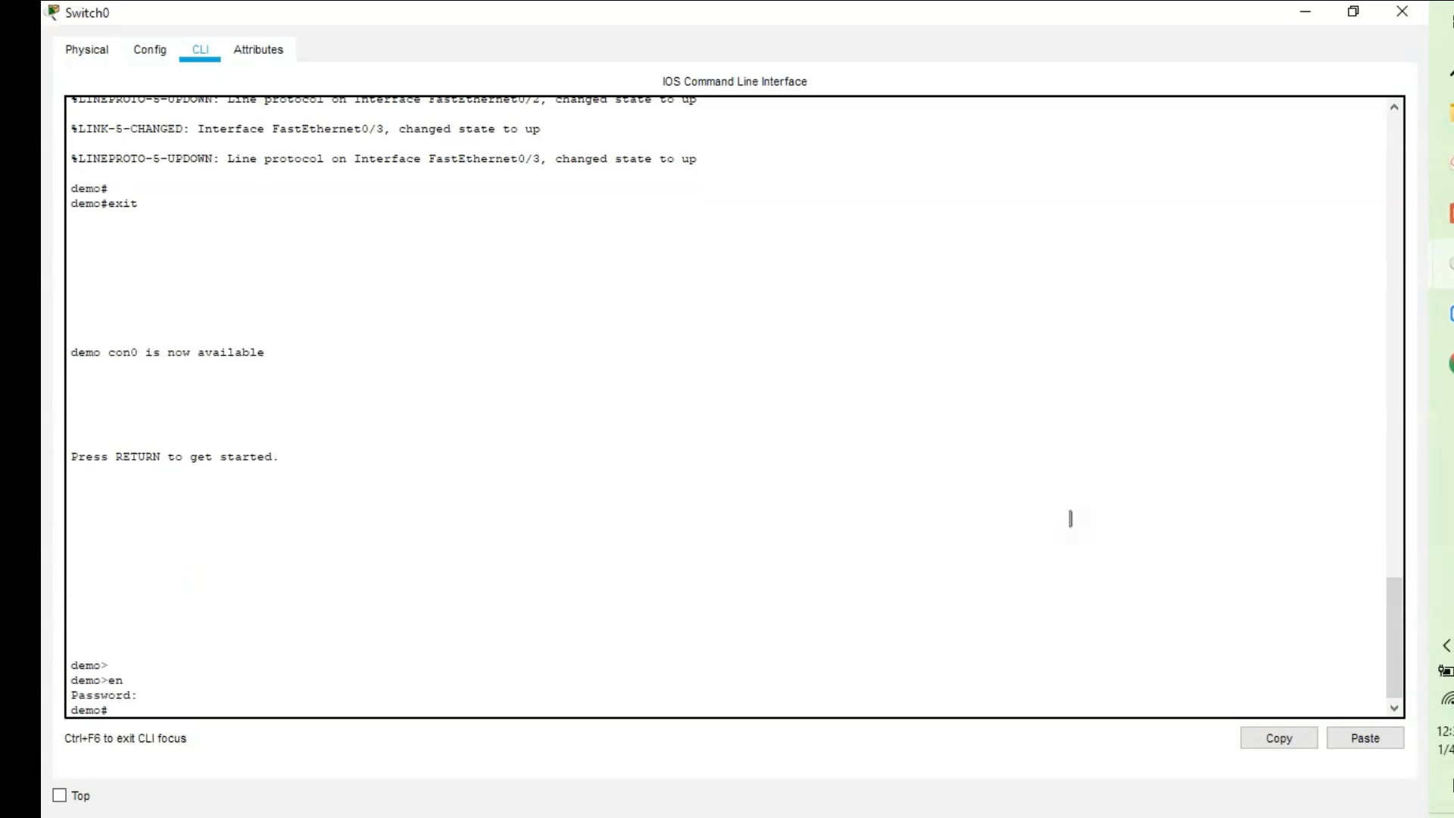
{"action": "key", "text": "Return"}
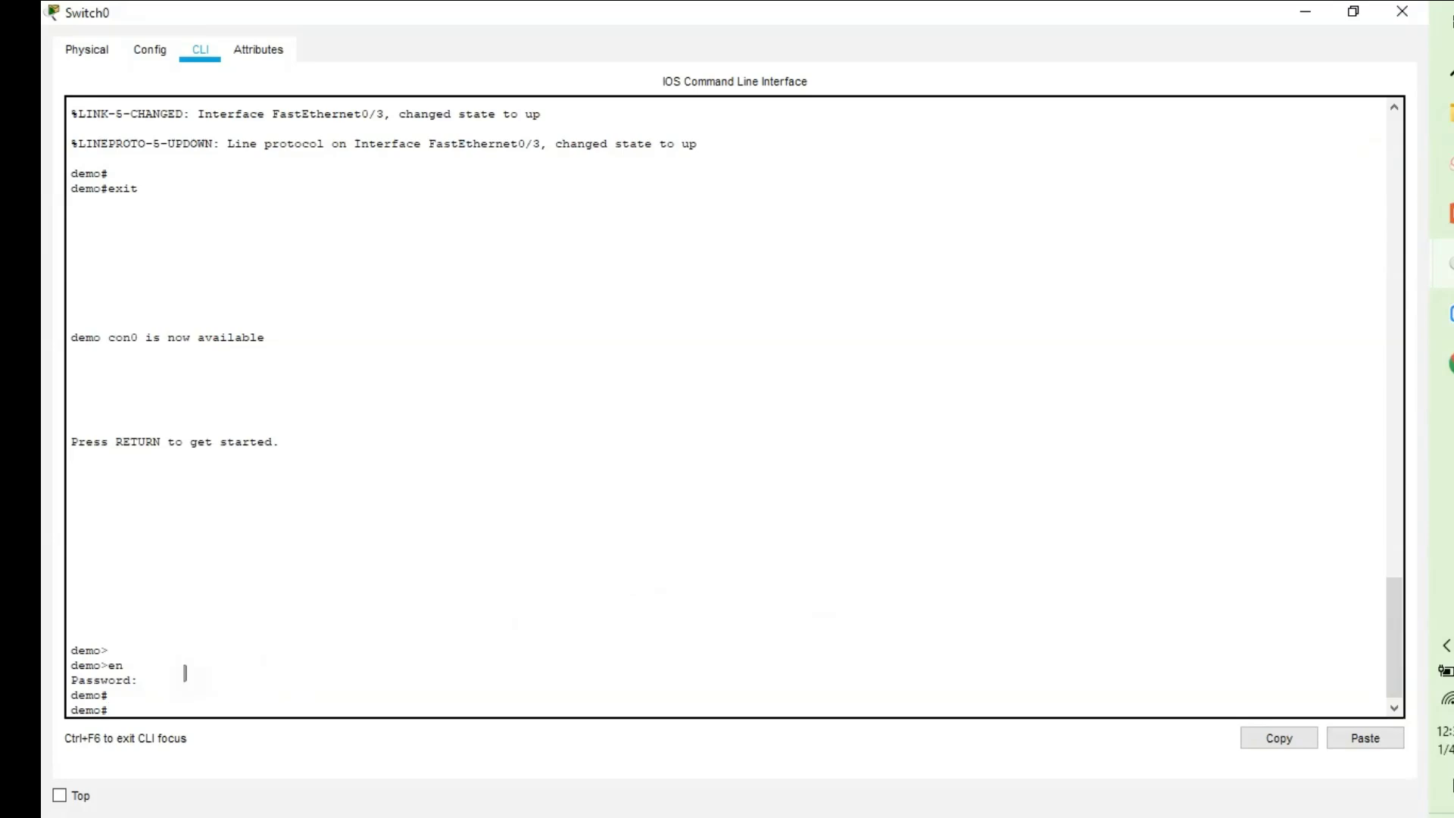
{"action": "type", "text": "onfi g t"}
{"action": "key", "text": "Return"}
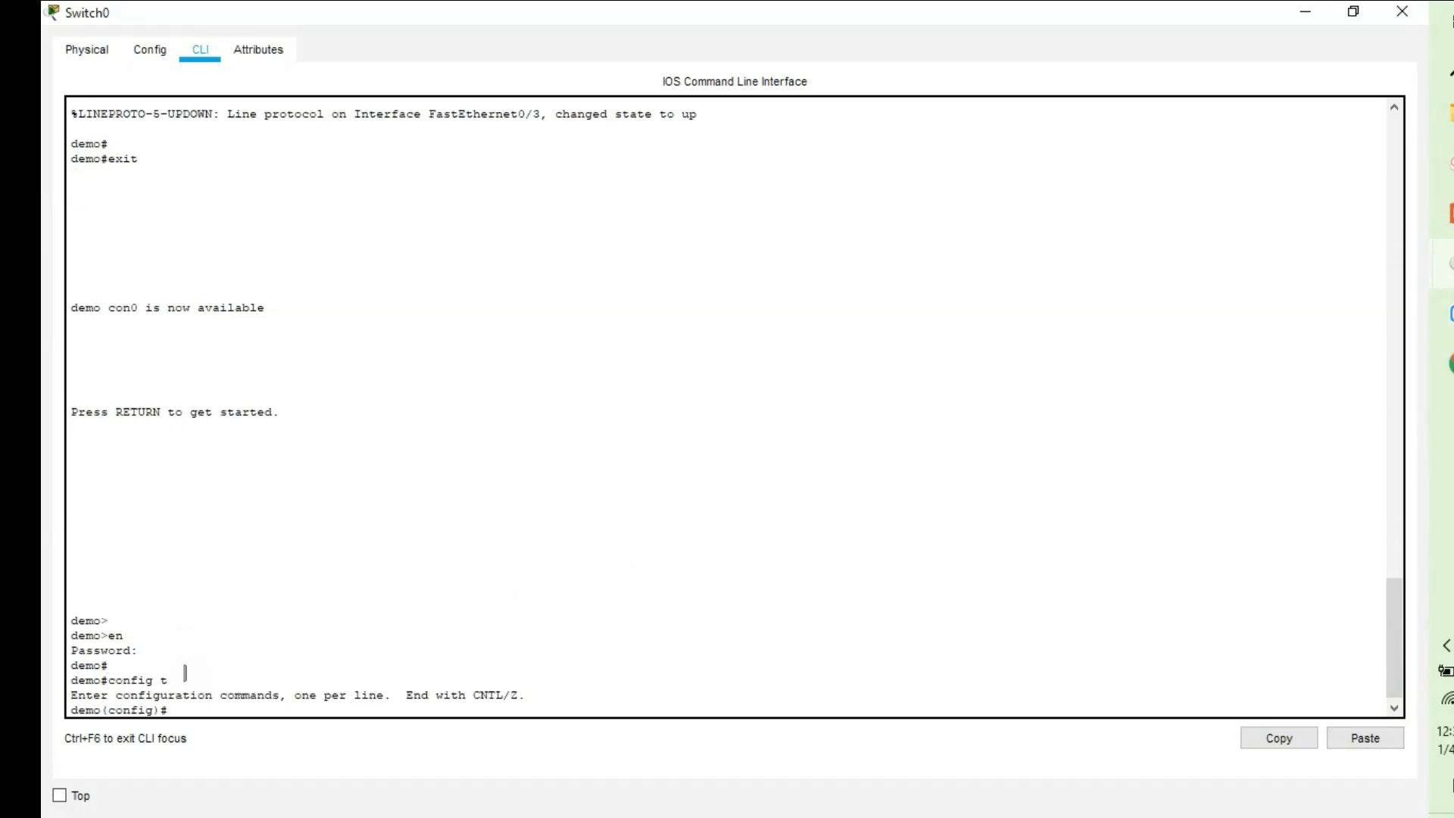
Create VLAN 10 and name it Voice.
{"action": "type", "text": "vl"}
{"action": "key", "text": "Tab"}
{"action": "type", "text": "10"}
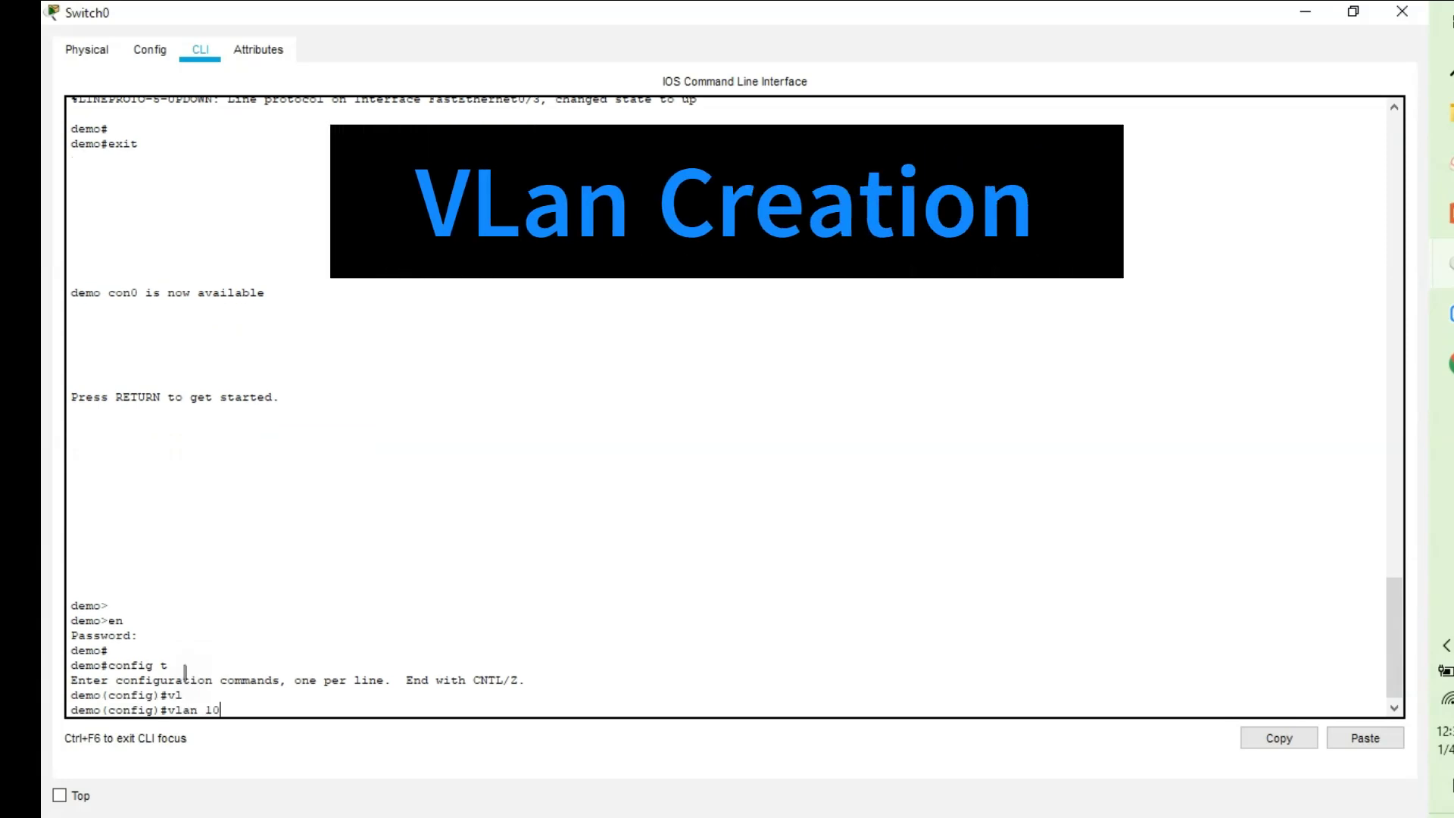
{"action": "key", "text": "Return"}
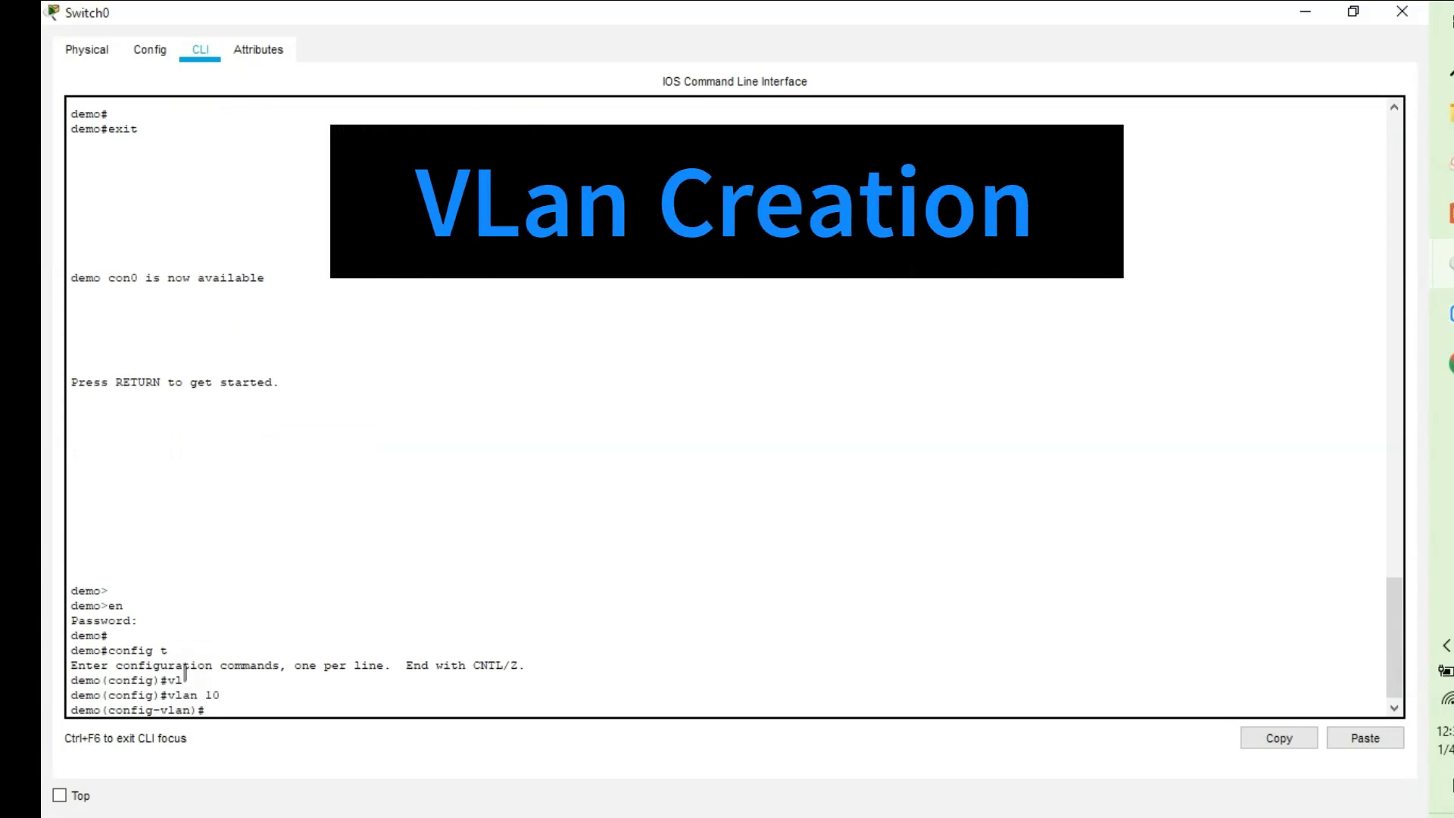
{"action": "type", "text": "n"}
{"action": "key", "text": "Tab"}
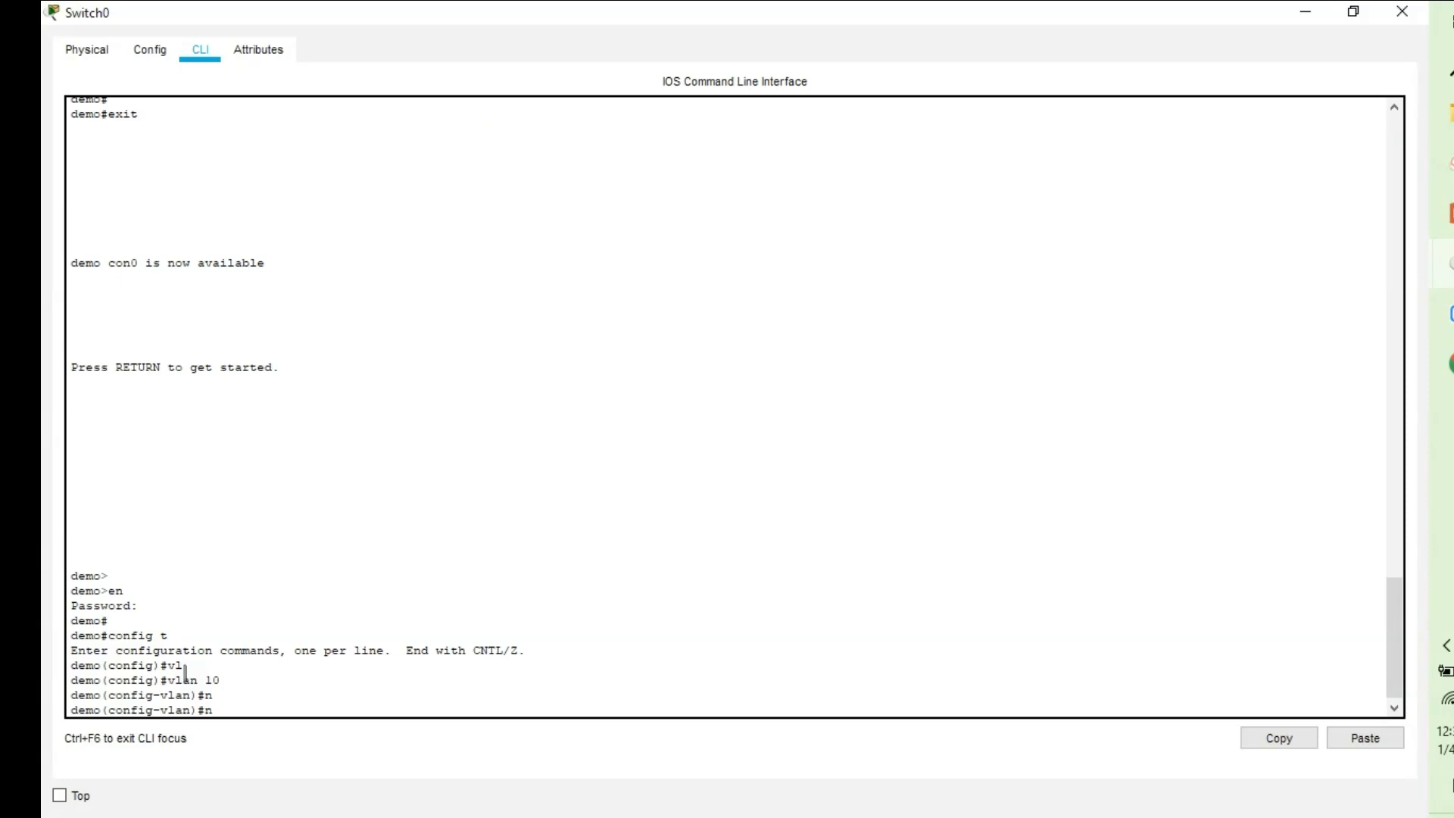
{"action": "type", "text": "a"}
{"action": "key", "text": "Tab"}
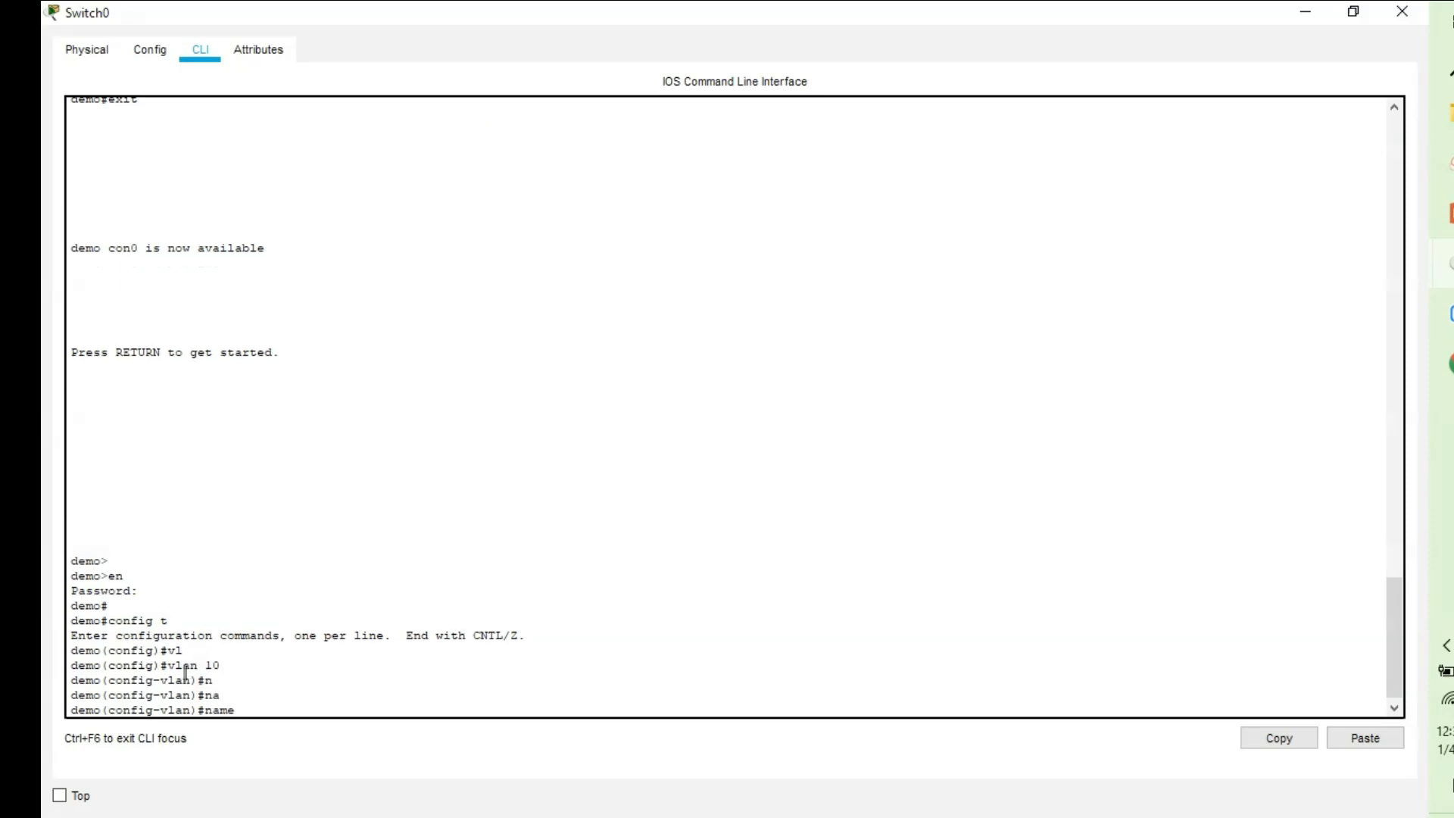
{"action": "type", "text": "Voice"}
{"action": "key", "text": "Return"}
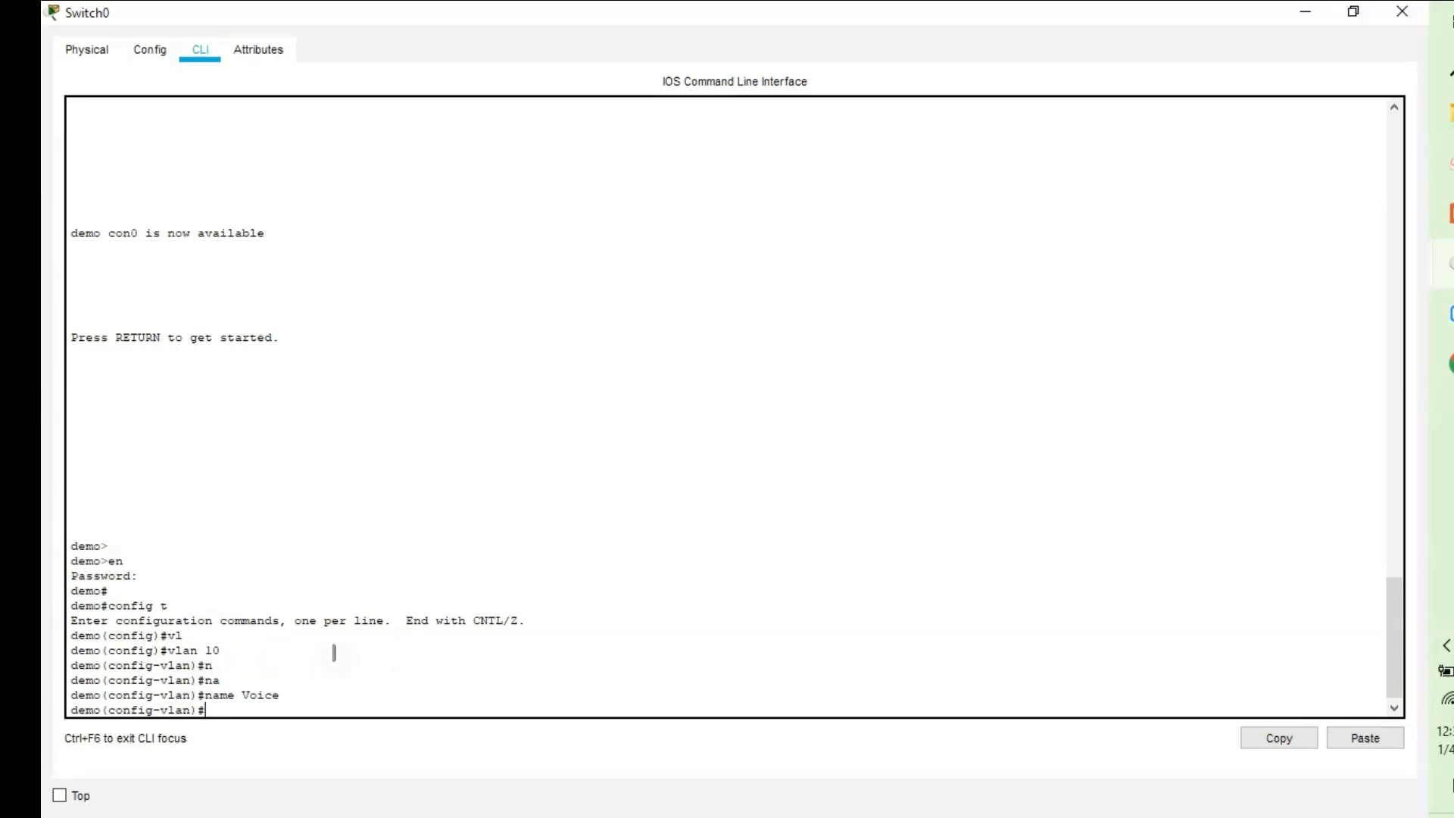
Run 'do show vlan' and page through to confirm Voice is active.
{"action": "type", "text": "do show vlan"}
{"action": "key", "text": "Return"}
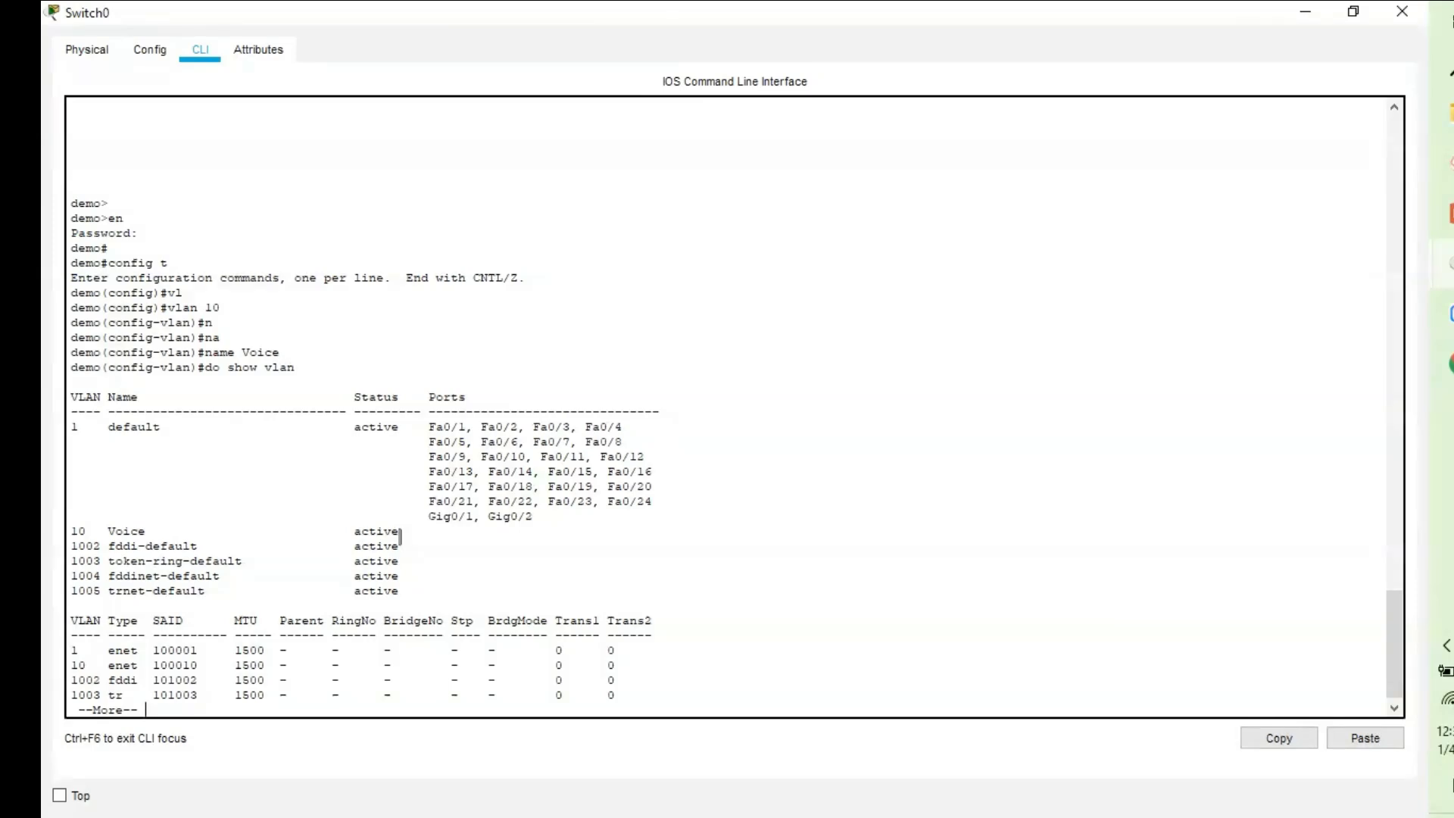
{"action": "key", "text": "space"}
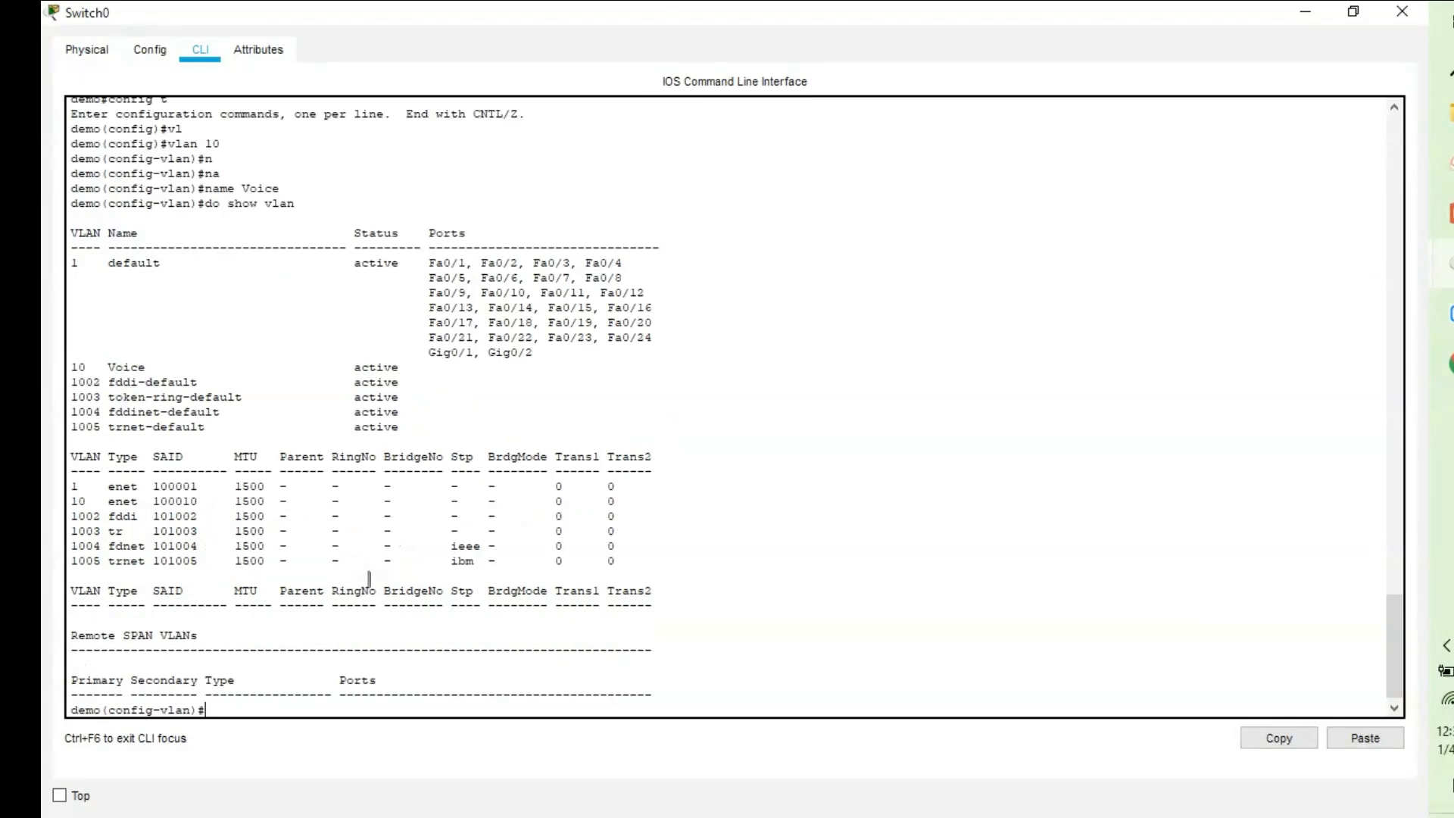
Leave VLAN configuration and enter interface FastEthernet 0/1.
{"action": "type", "text": "inter"}
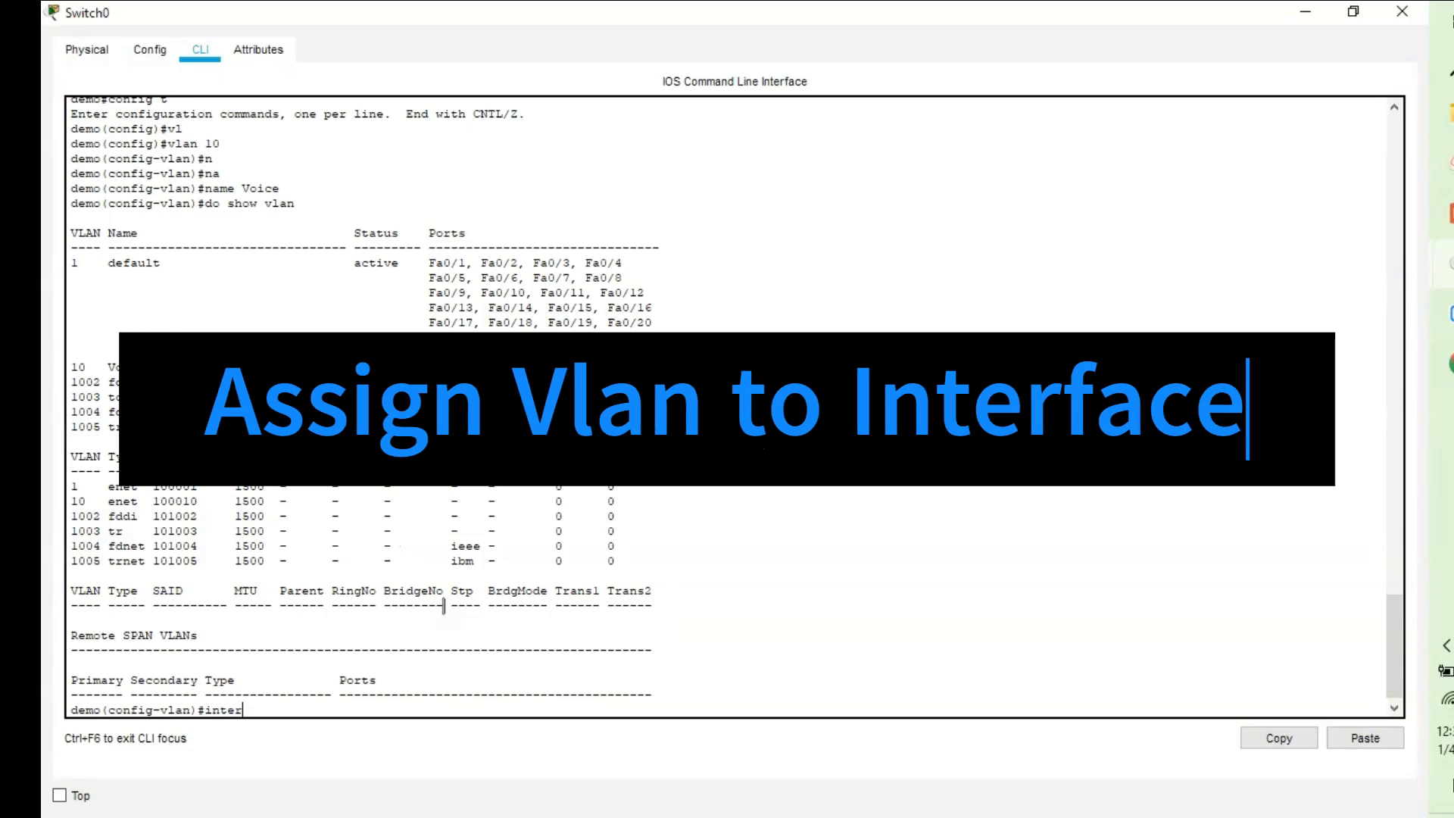
{"action": "key", "text": "Tab"}
{"action": "key", "text": "BackSpace"}
{"action": "key", "text": "BackSpace"}
{"action": "key", "text": "BackSpace"}
{"action": "key", "text": "BackSpace"}
{"action": "key", "text": "BackSpace"}
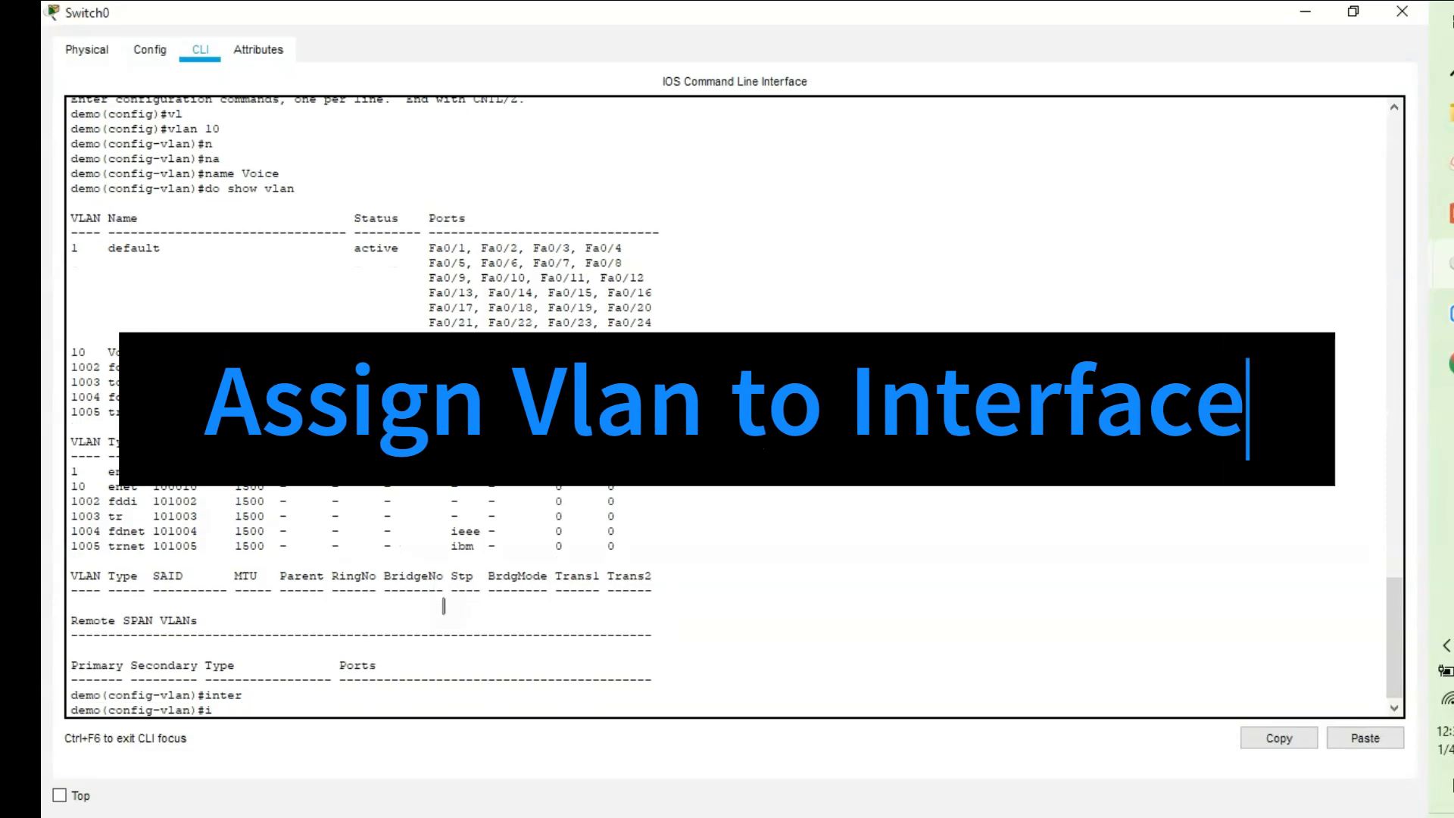
{"action": "type", "text": "exit"}
{"action": "key", "text": "Return"}
{"action": "key", "text": "Return"}
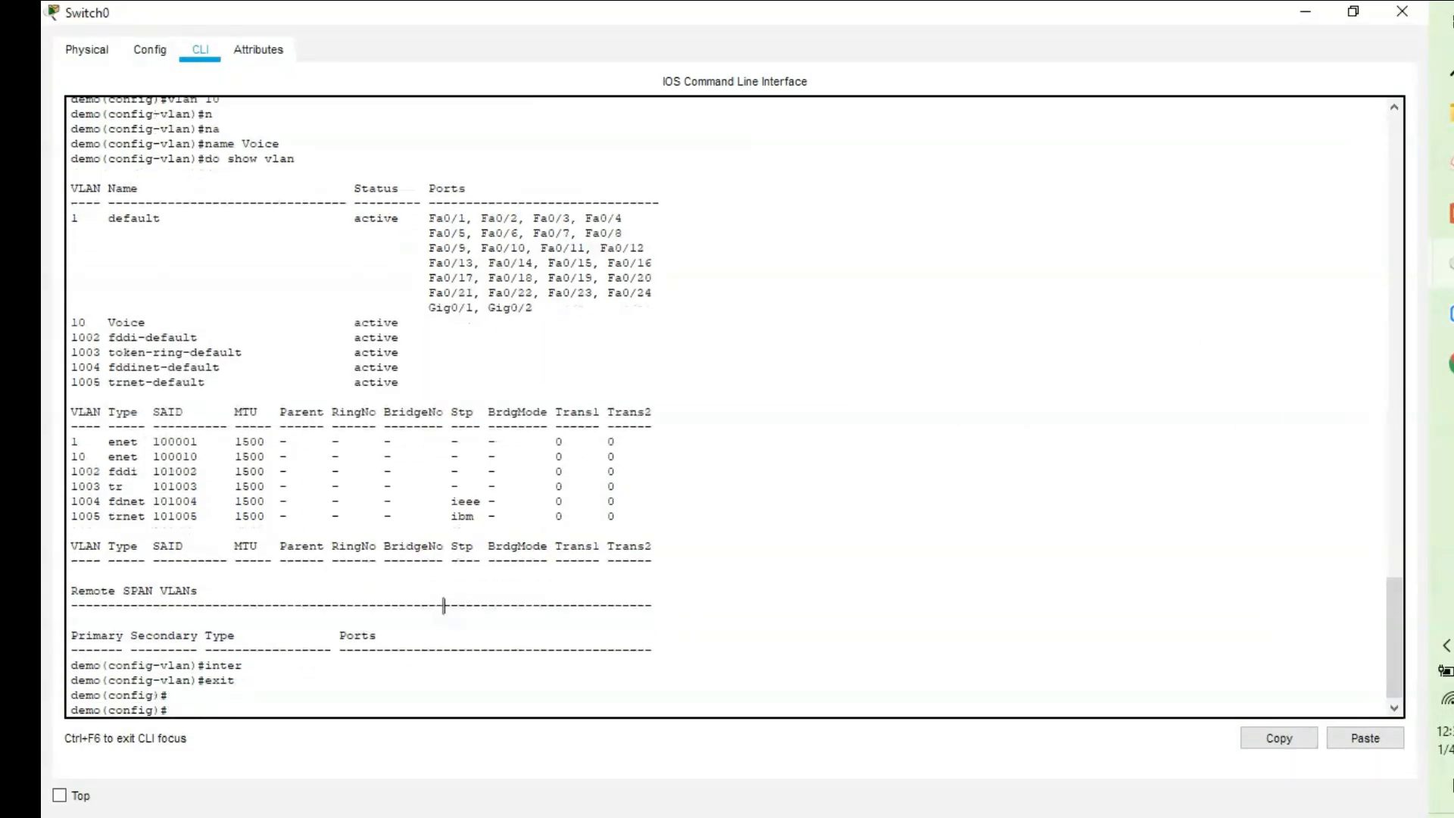
{"action": "type", "text": "inter"}
{"action": "key", "text": "Tab"}
{"action": "type", "text": "f"}
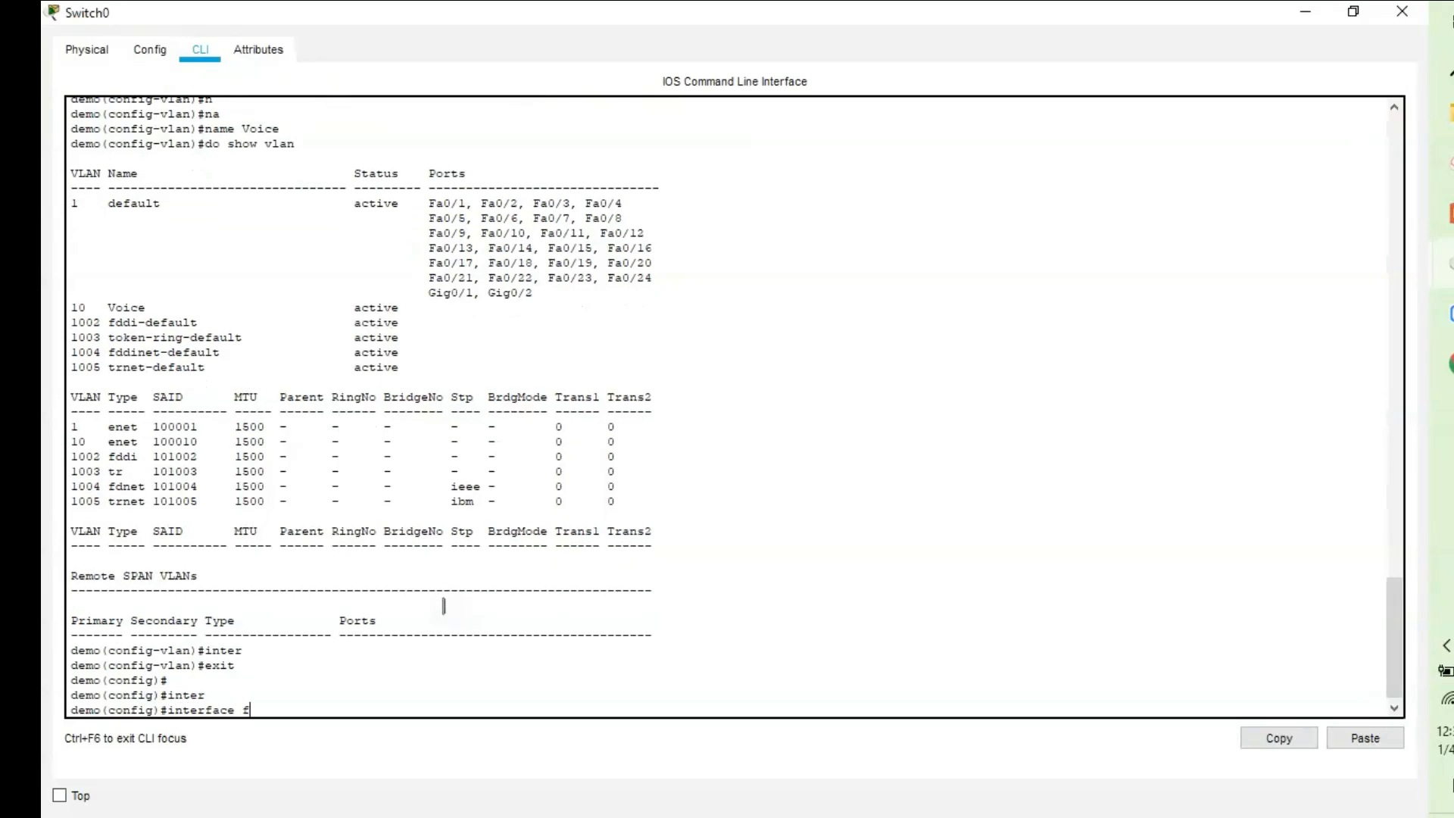
{"action": "key", "text": "Tab"}
{"action": "type", "text": "0"}
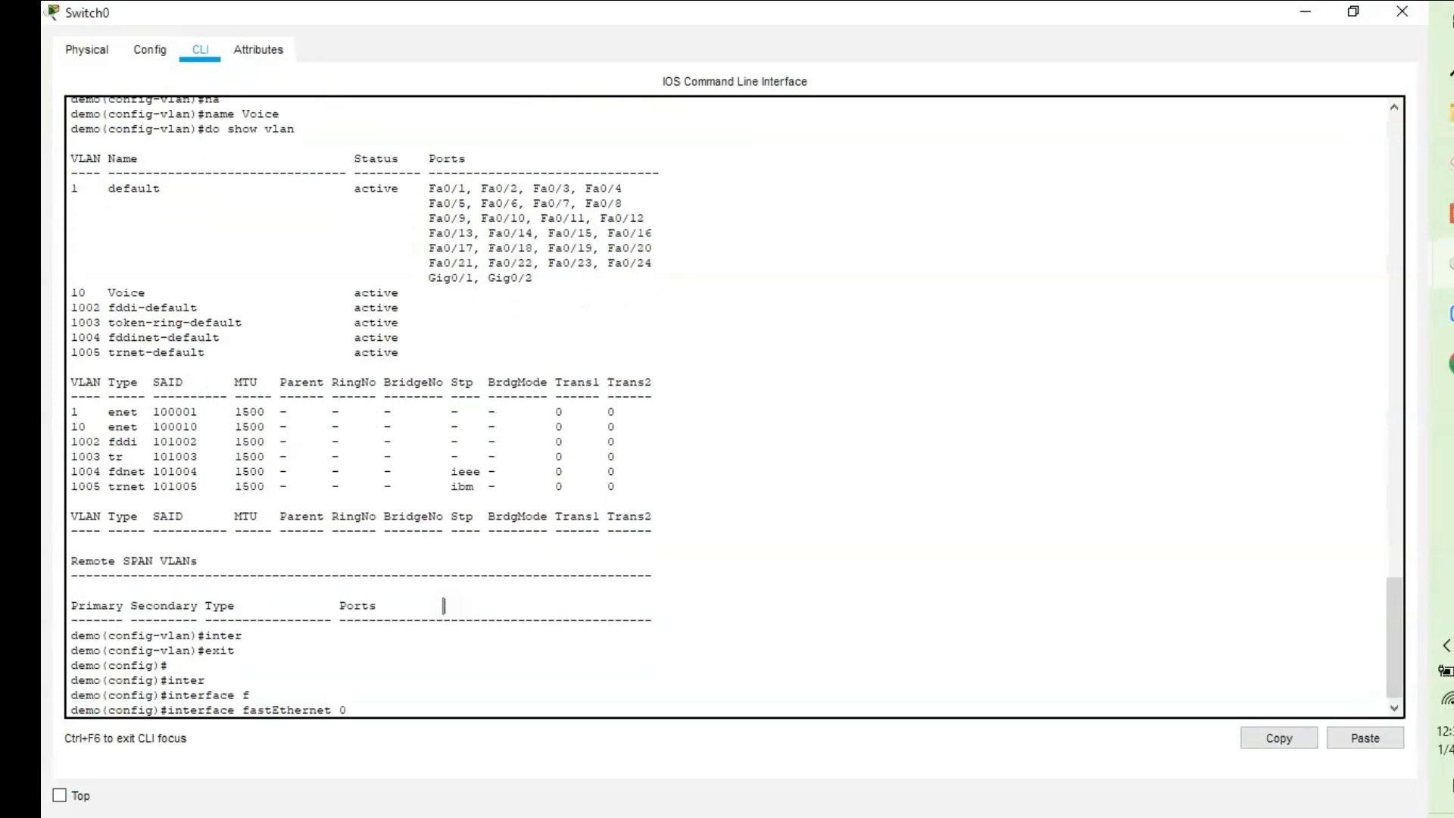
{"action": "type", "text": "/1"}
{"action": "key", "text": "Return"}
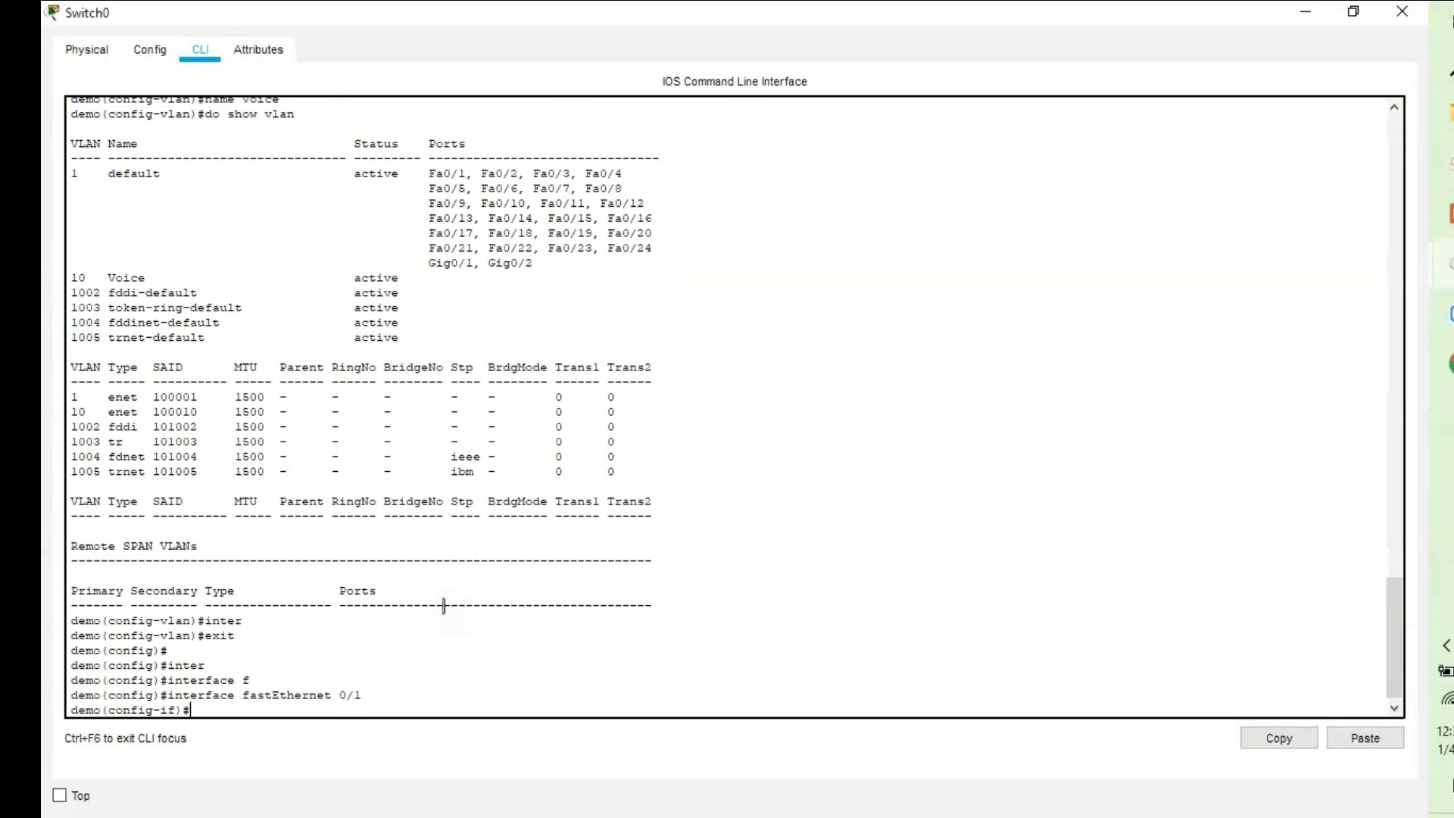
Set Fa0/1 to switchport mode access.
{"action": "type", "text": "sw"}
{"action": "key", "text": "Tab"}
{"action": "type", "text": "mo"}
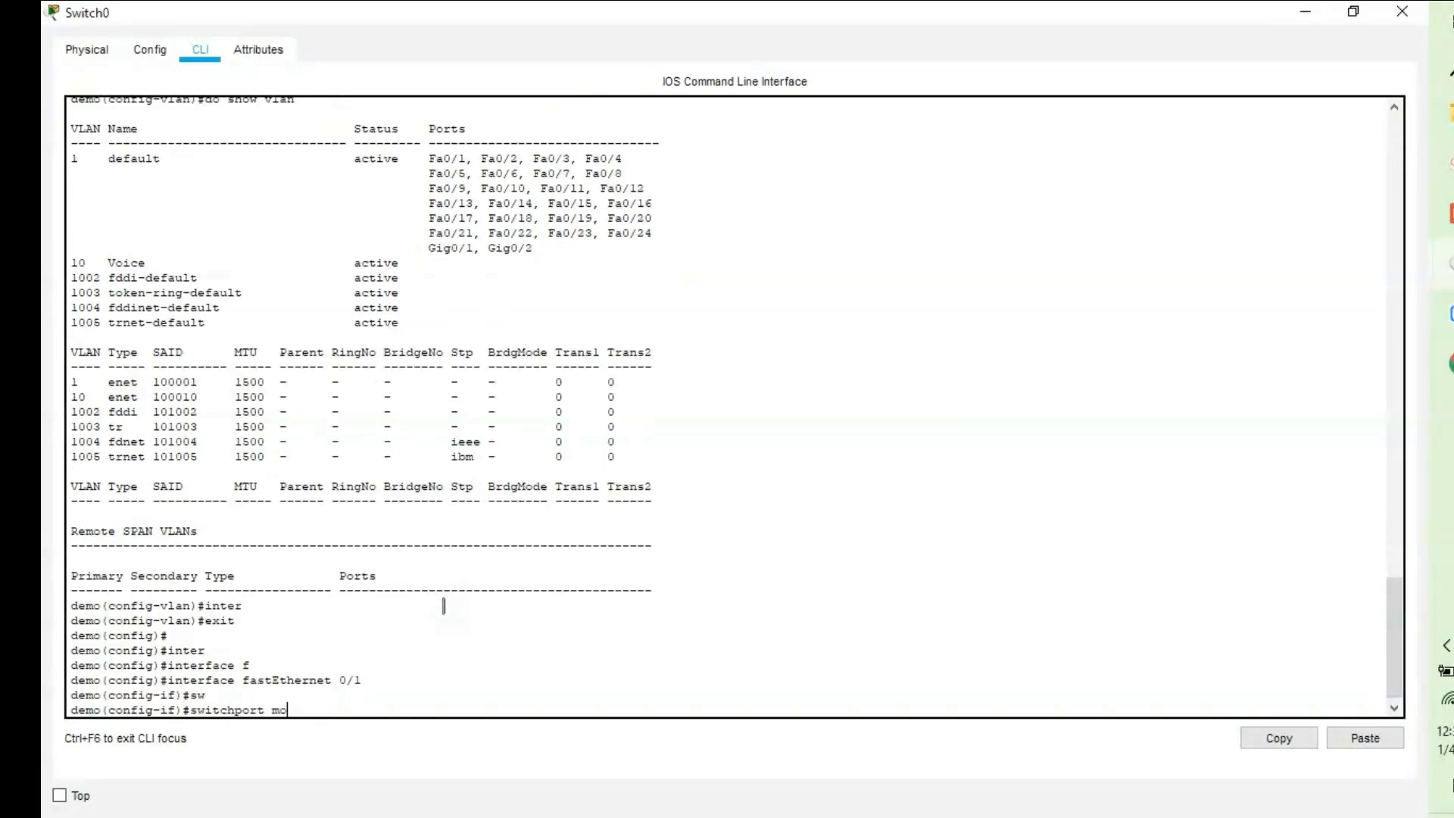
{"action": "key", "text": "Tab"}
{"action": "type", "text": "a"}
{"action": "key", "text": "Tab"}
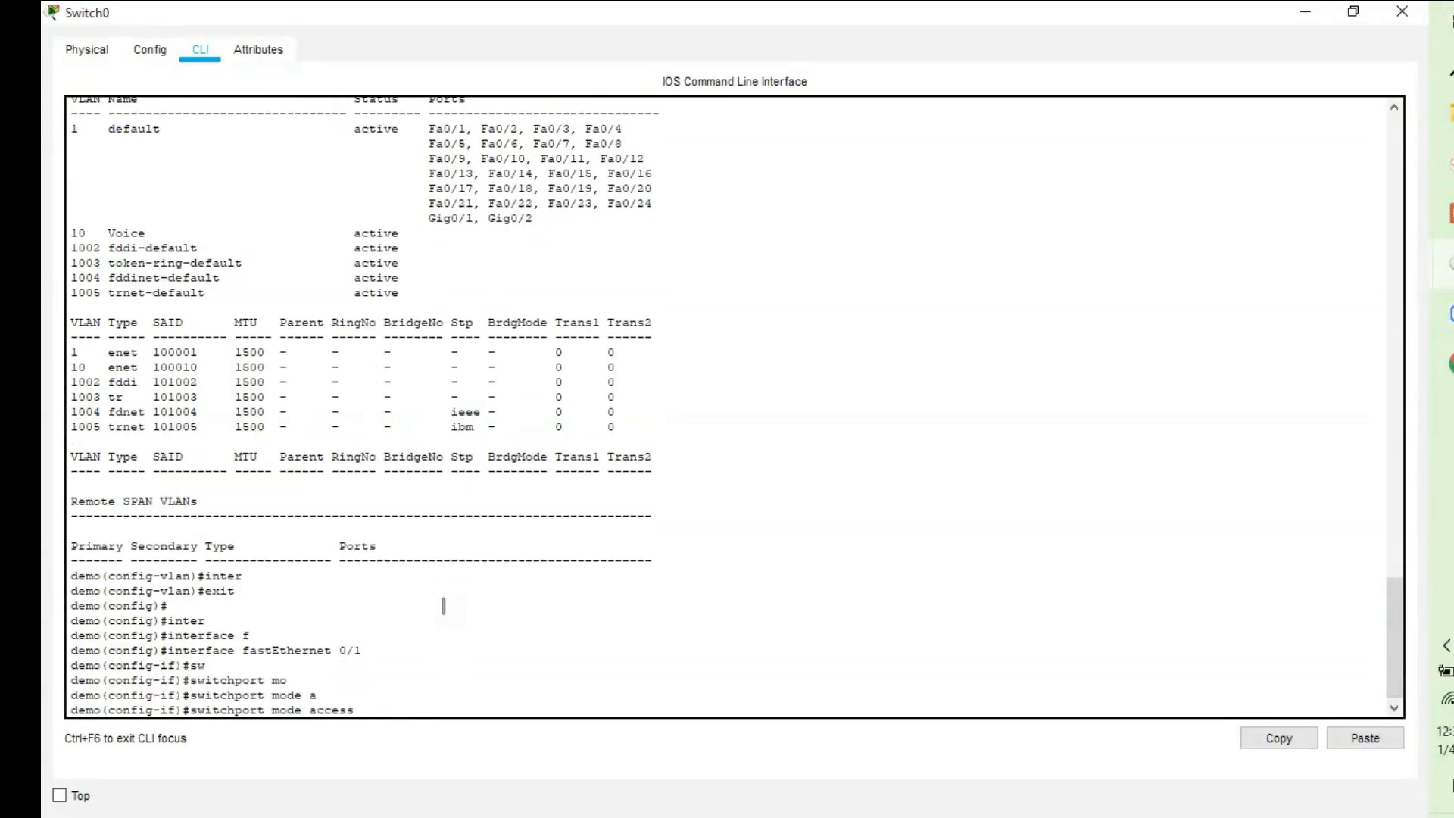
{"action": "key", "text": "Return"}
Assign Fa0/1 to access VLAN 10 and confirm it under Voice with 'do show vlan'.
{"action": "type", "text": "sw"}
{"action": "key", "text": "Tab"}
{"action": "type", "text": "ac"}
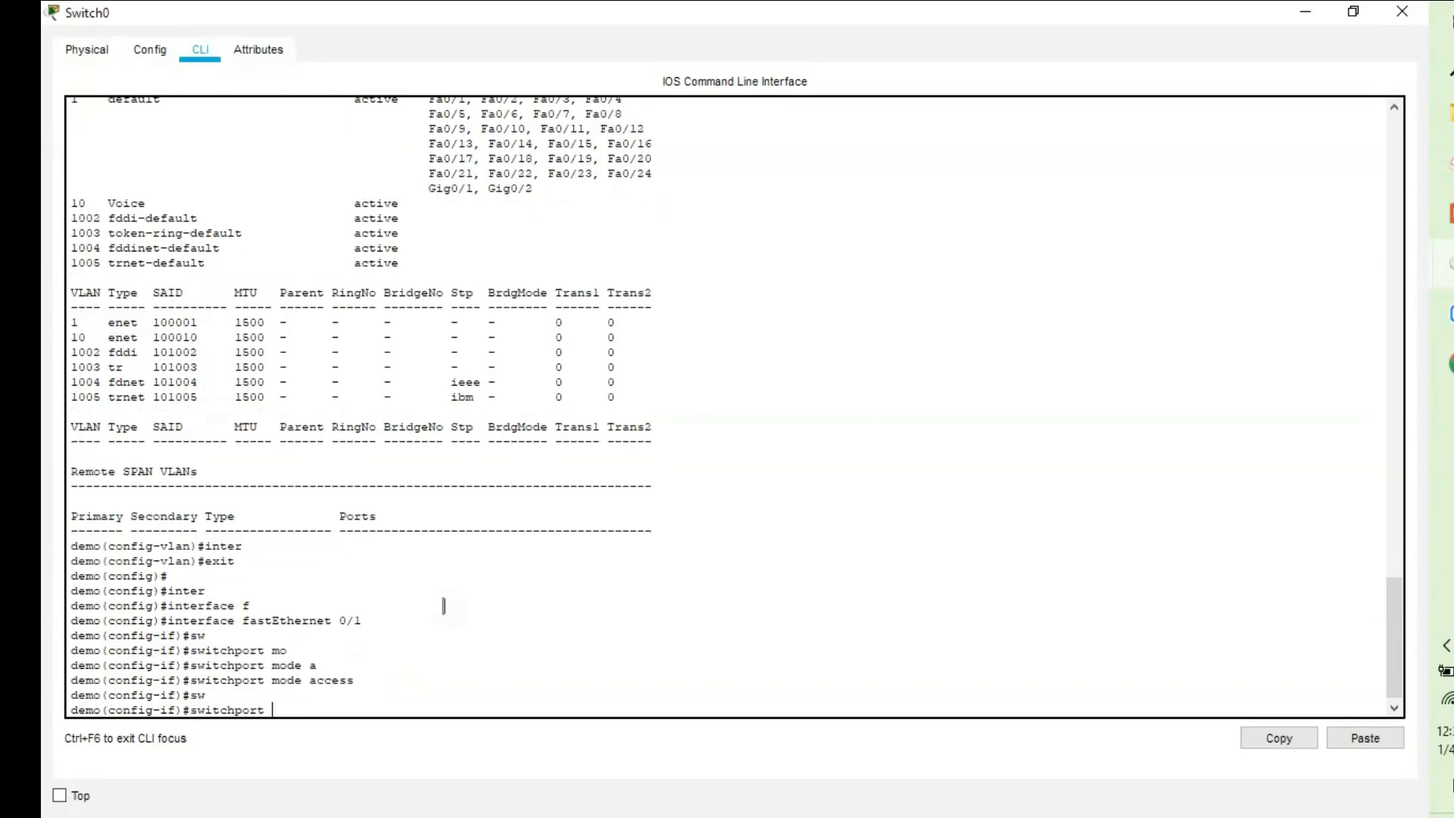
{"action": "key", "text": "Tab"}
{"action": "type", "text": "v"}
{"action": "key", "text": "Tab"}
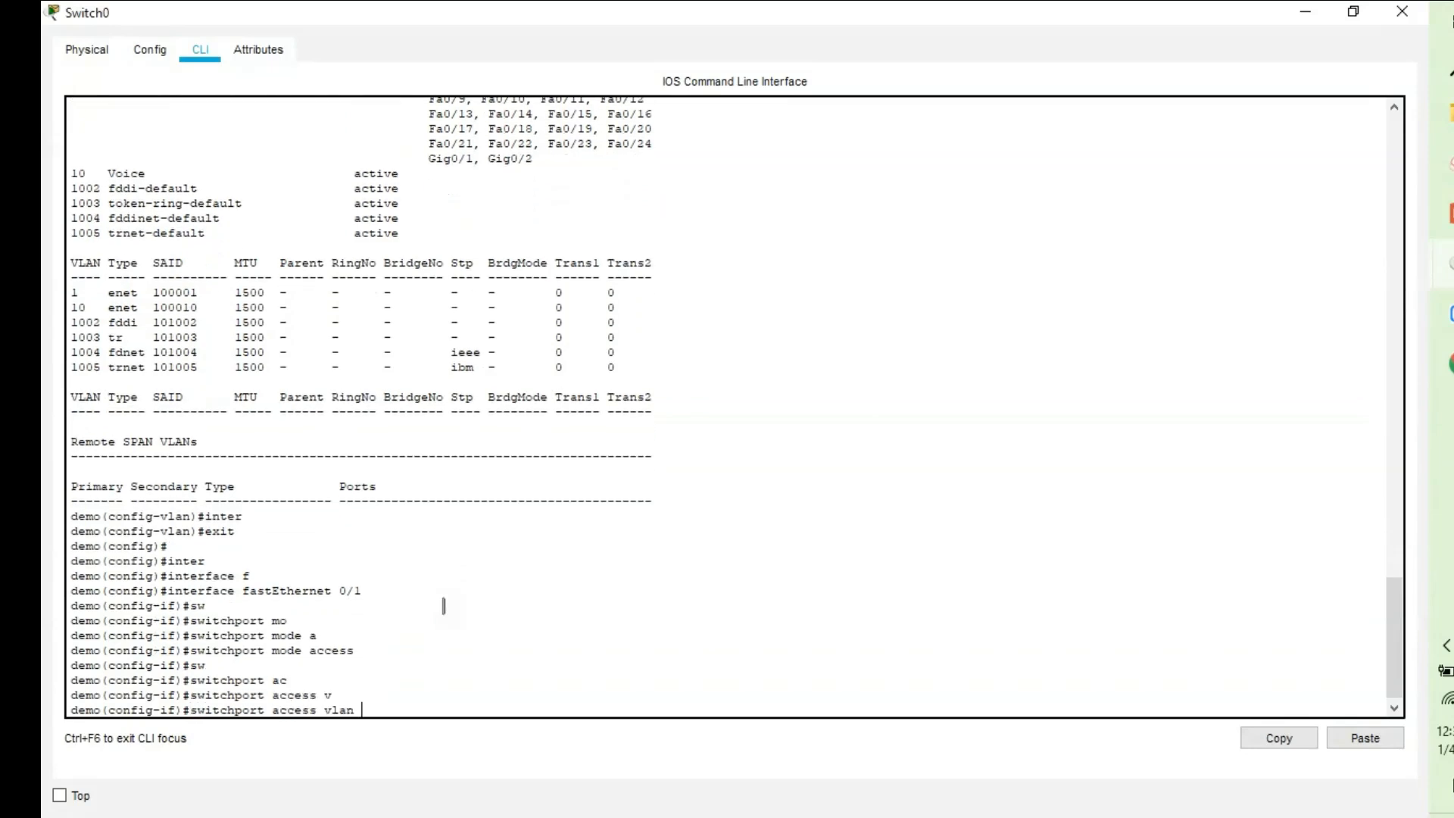
{"action": "type", "text": "10"}
{"action": "key", "text": "Return"}
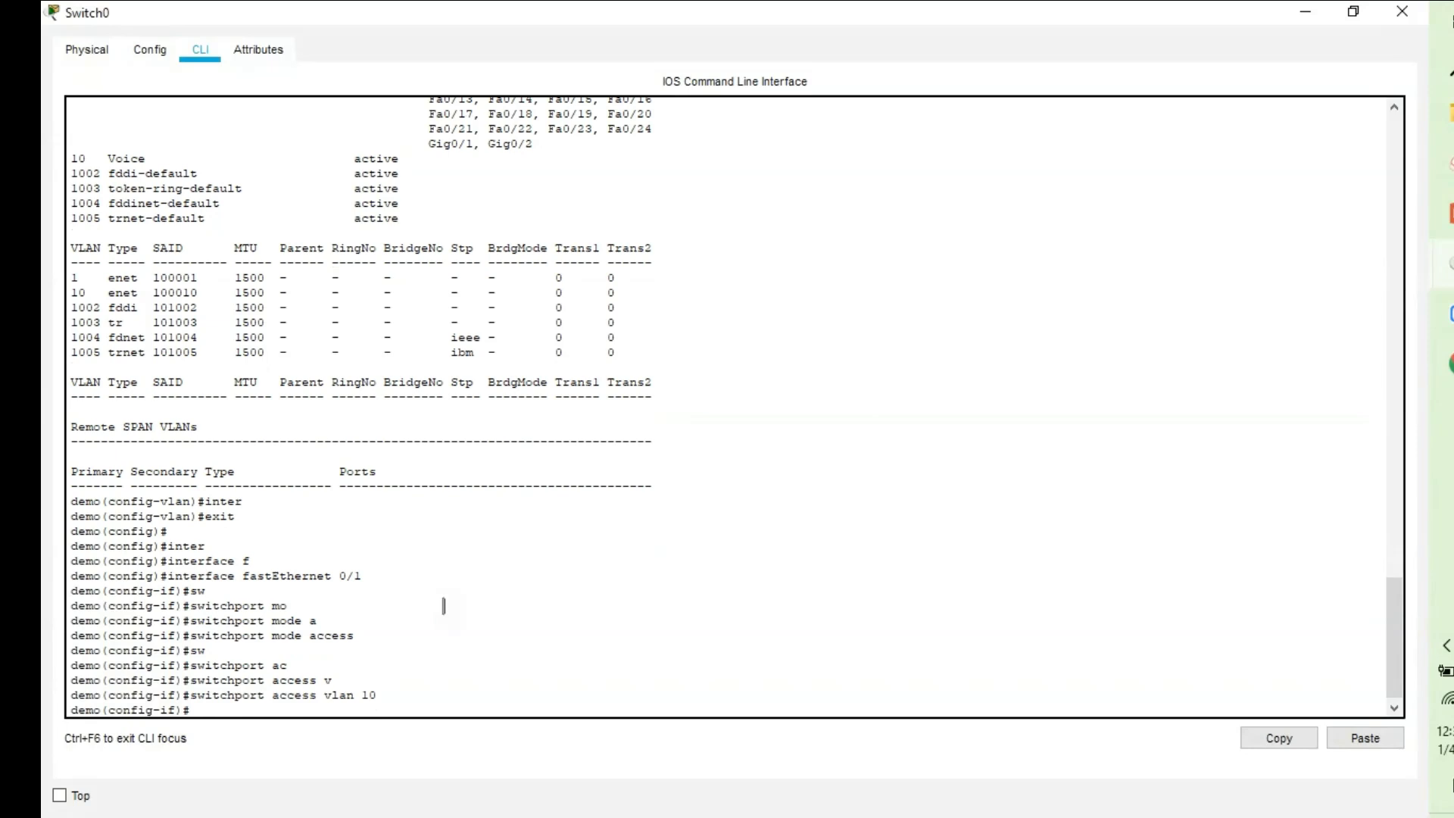
{"action": "type", "text": "do show vlan"}
{"action": "key", "text": "Return"}
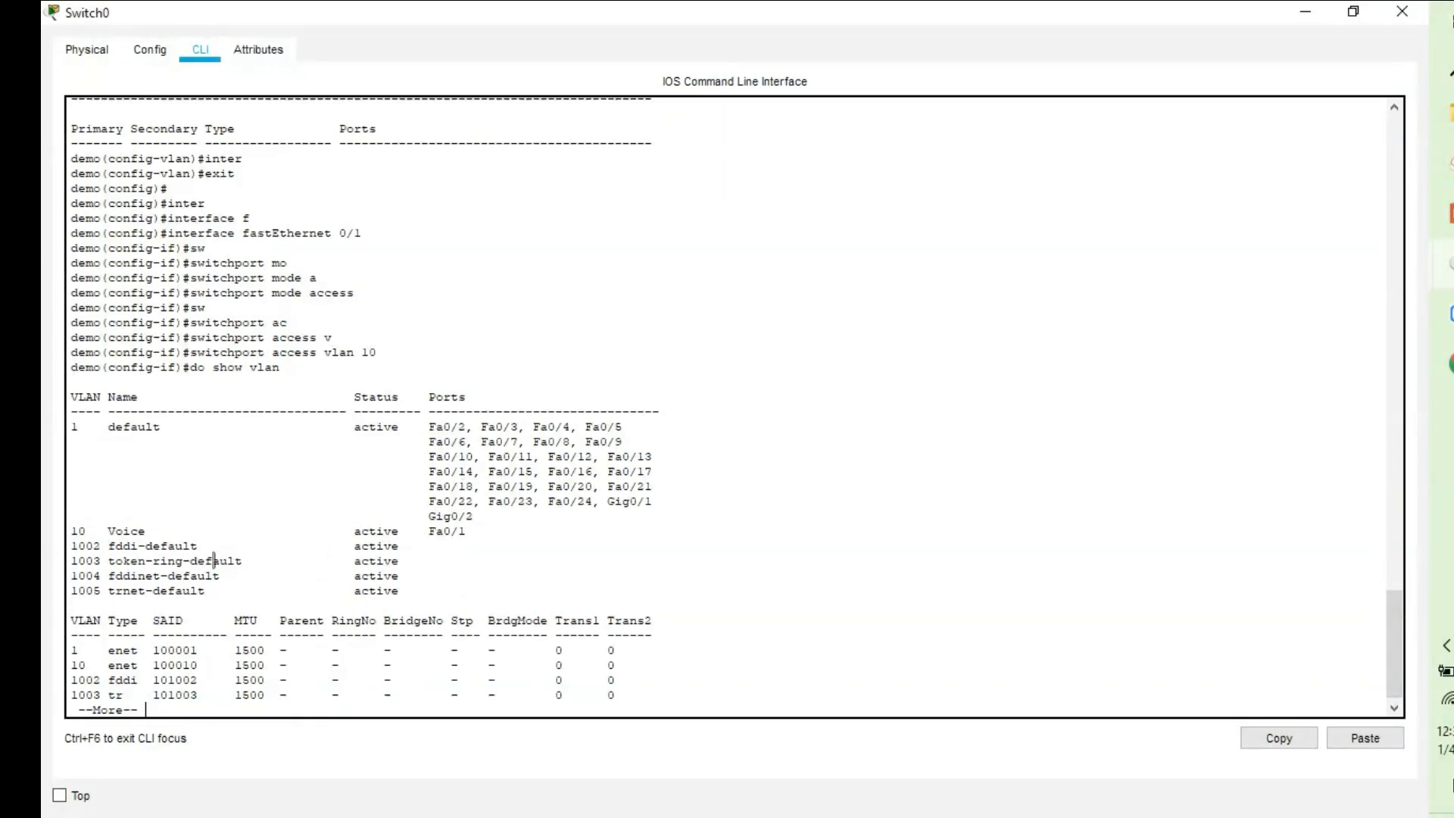
{"action": "key", "text": "space"}
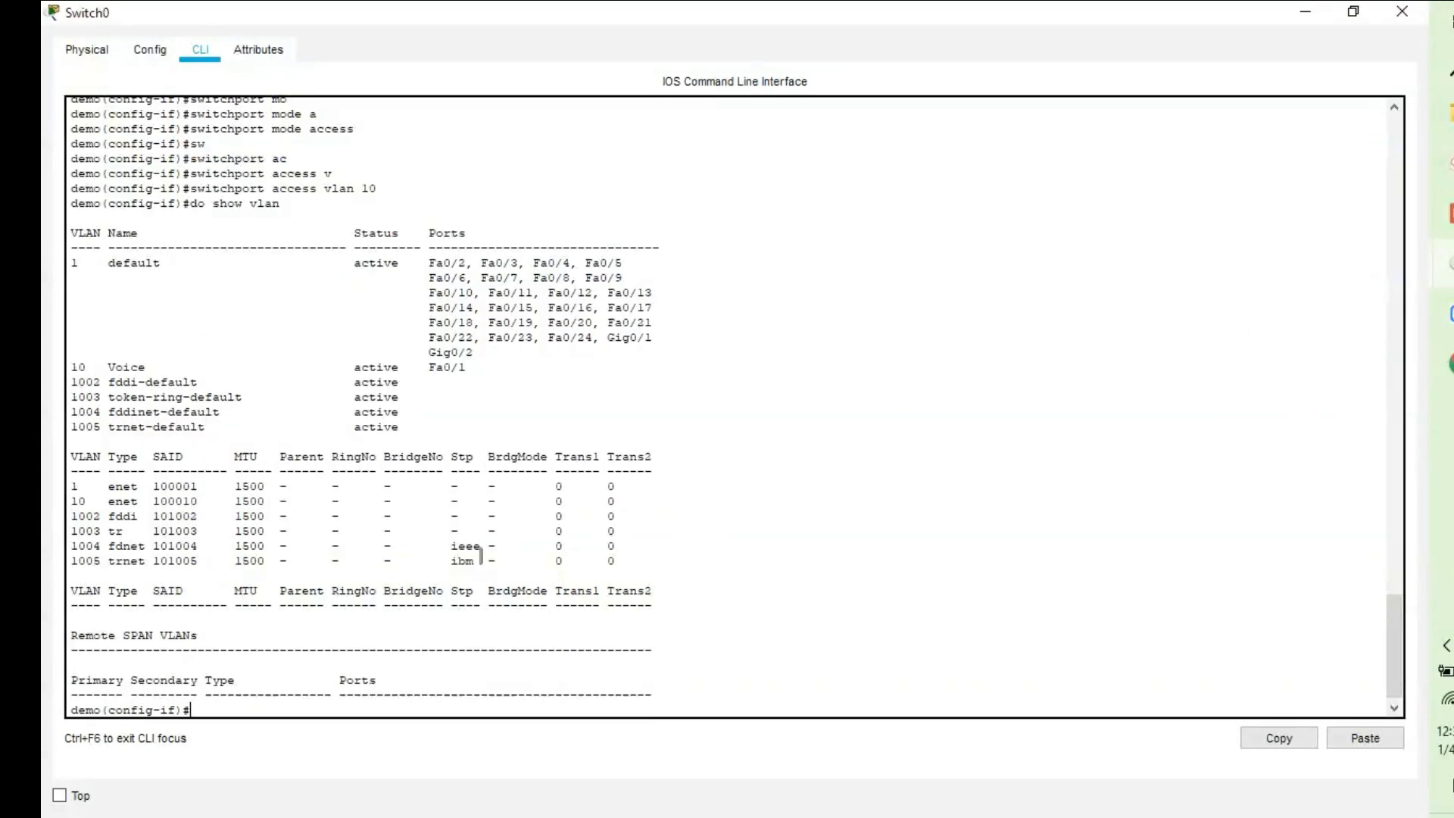
{"action": "left_click", "coordinate": [1447, 264]}
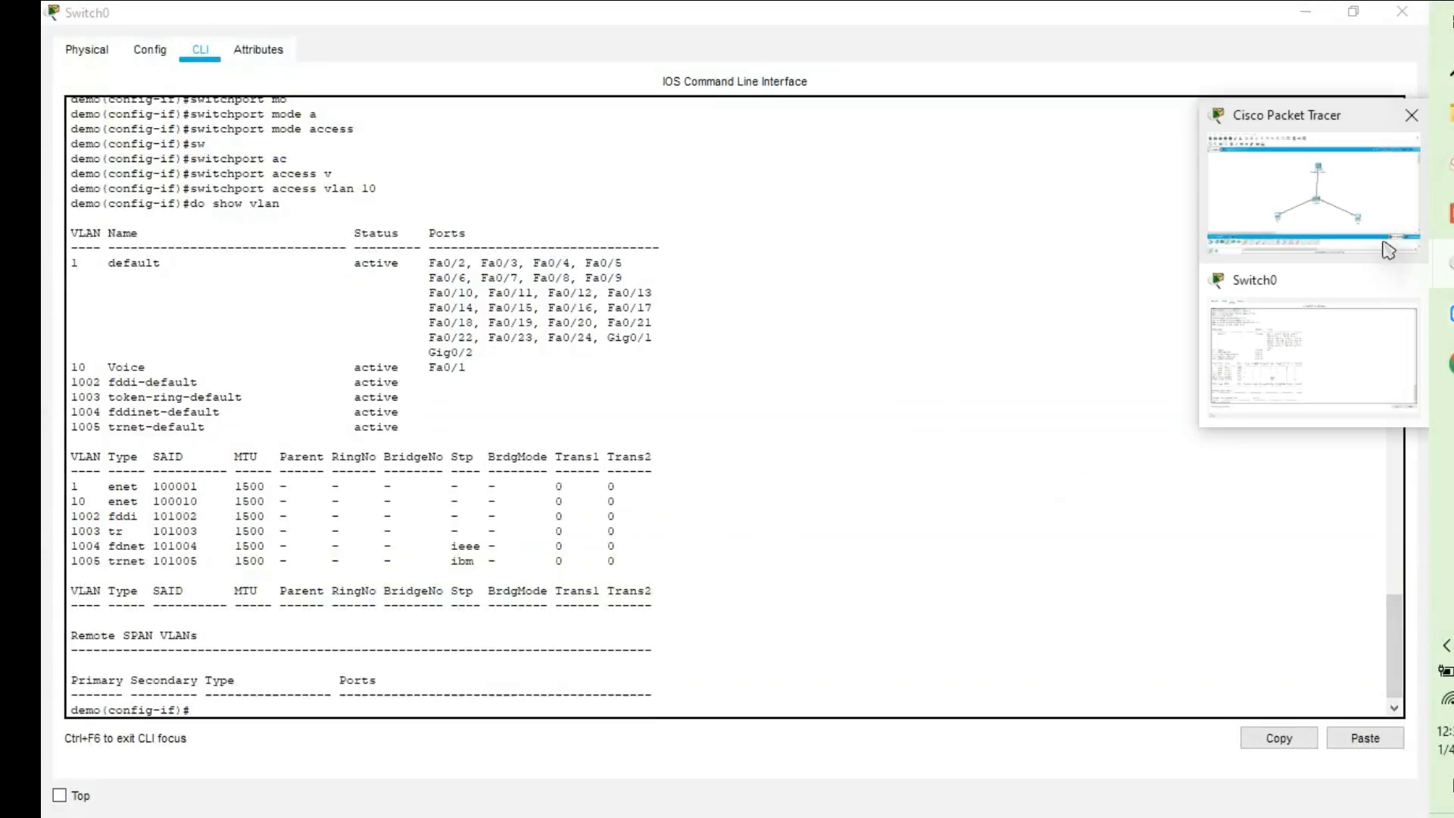
{"action": "left_click", "coordinate": [1280, 235]}
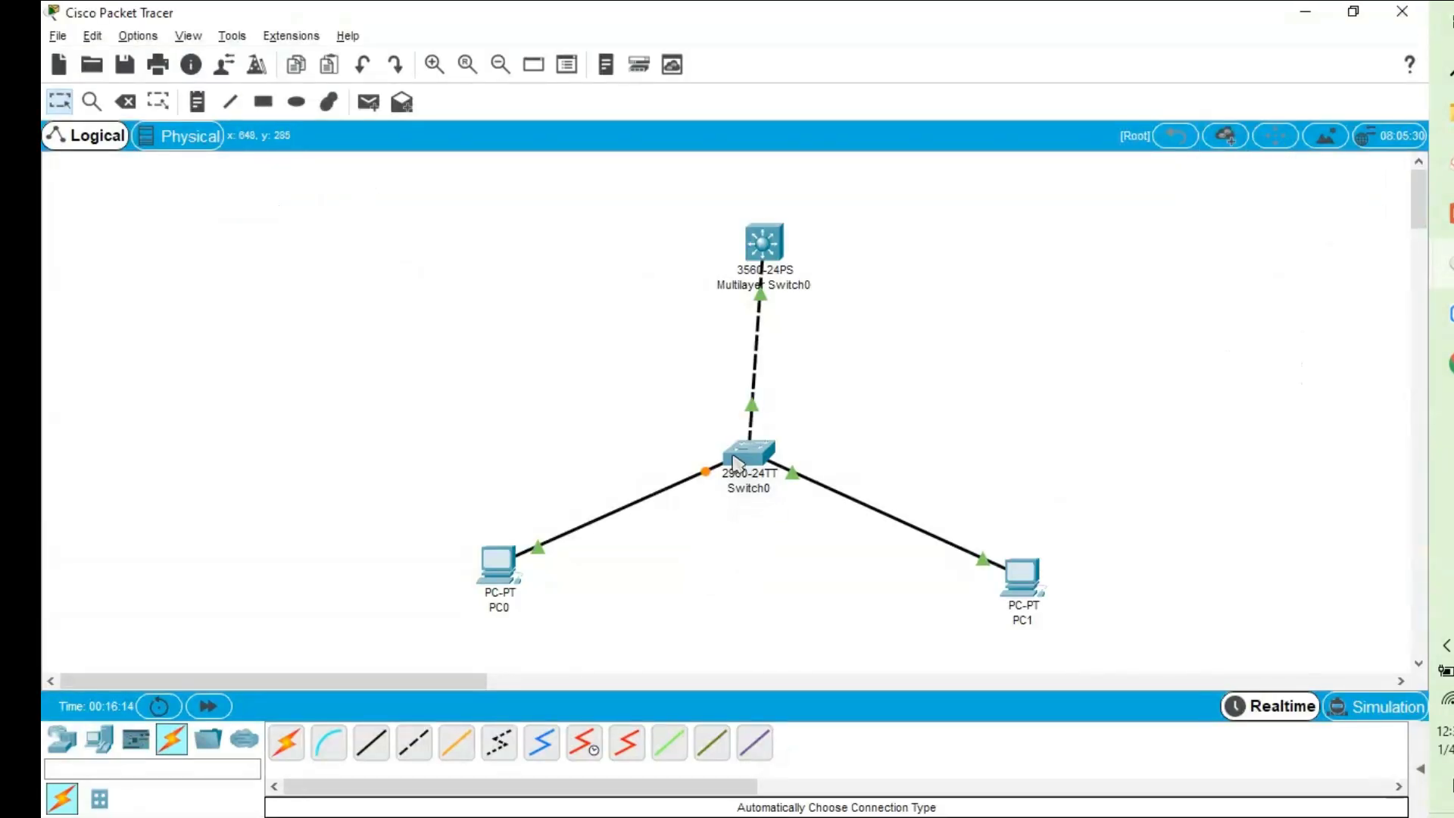
{"action": "mouse_move", "coordinate": [734, 462]}
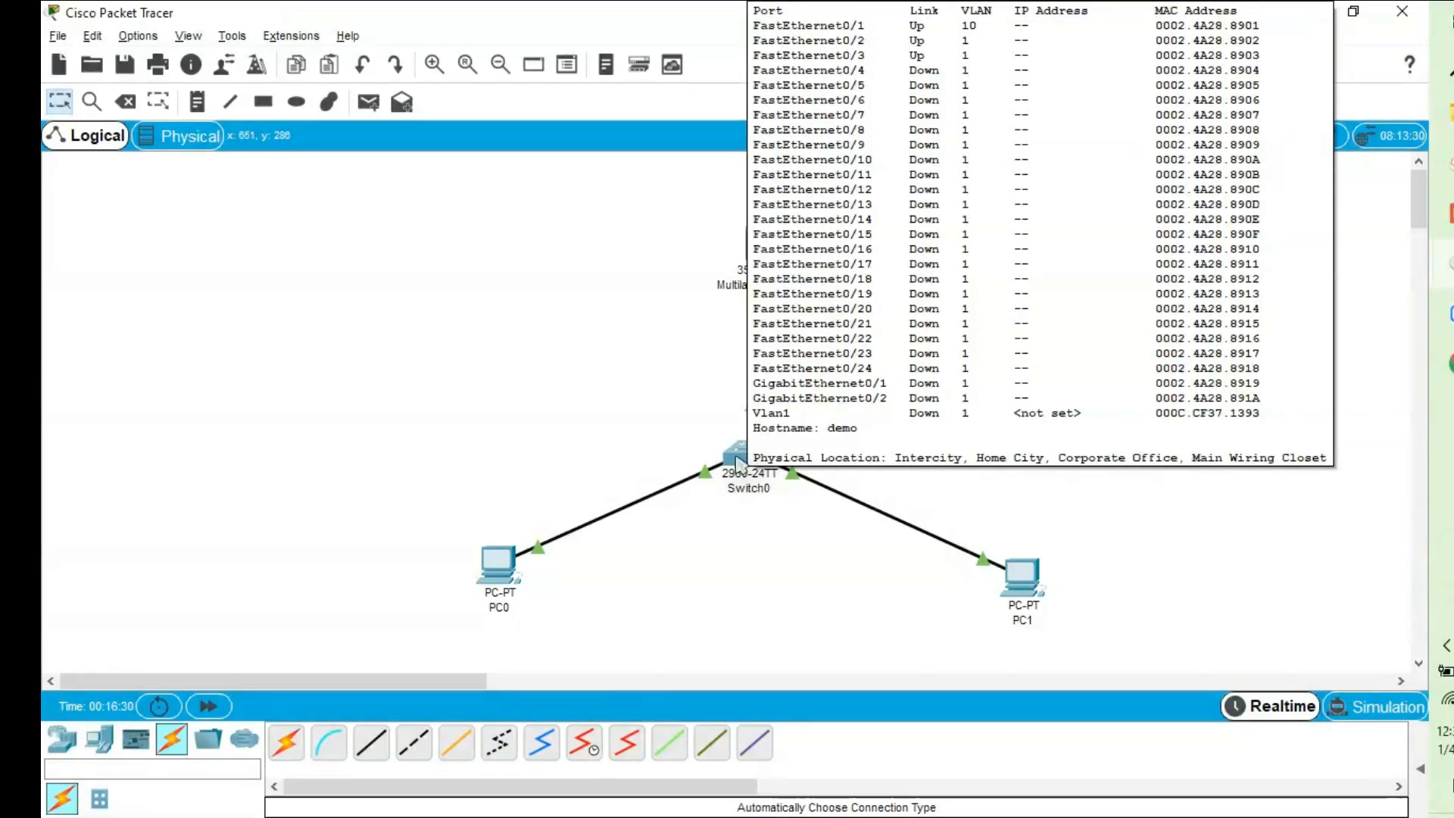
{"action": "mouse_move", "coordinate": [506, 585]}
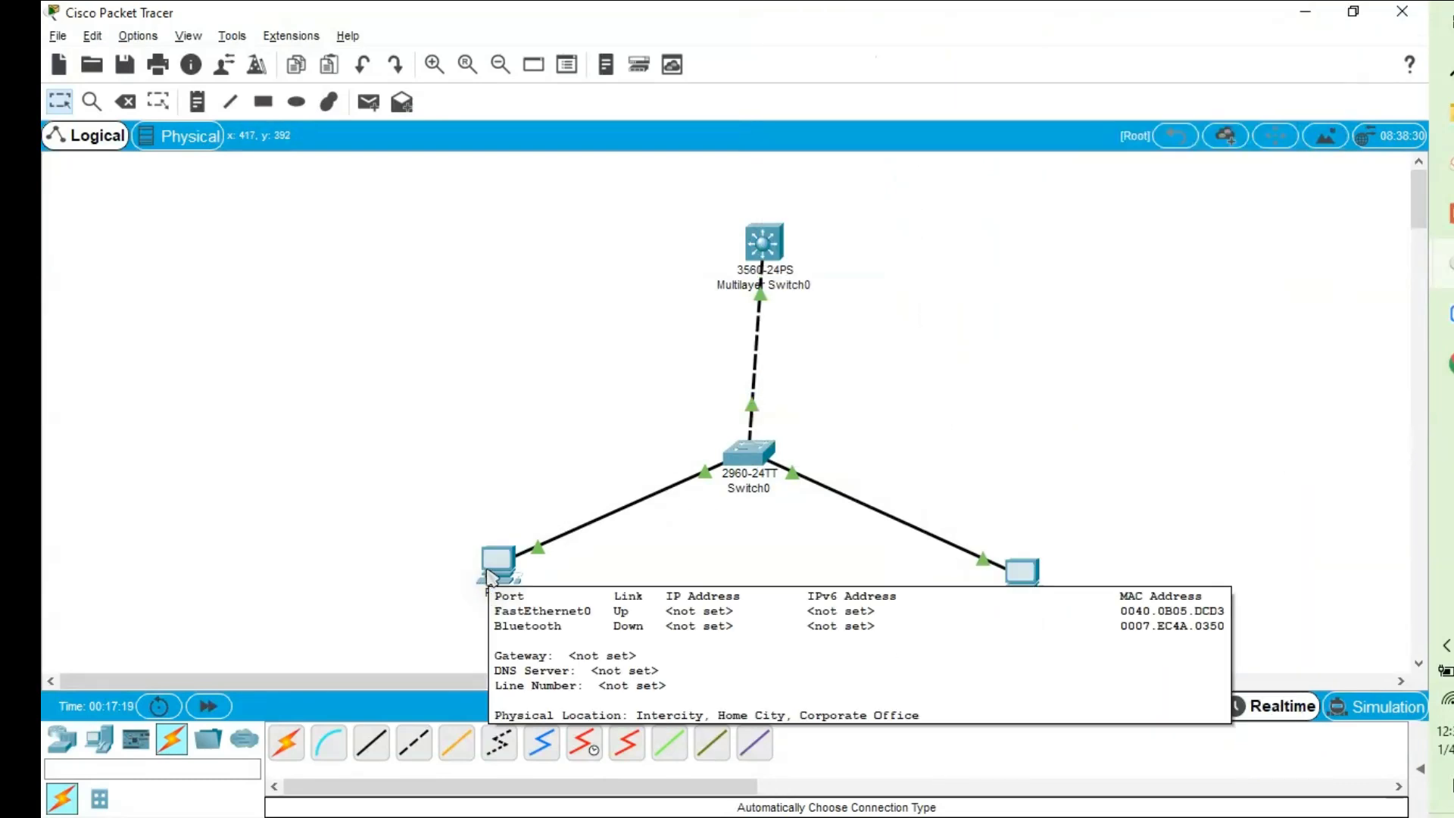
{"action": "left_click", "coordinate": [743, 459]}
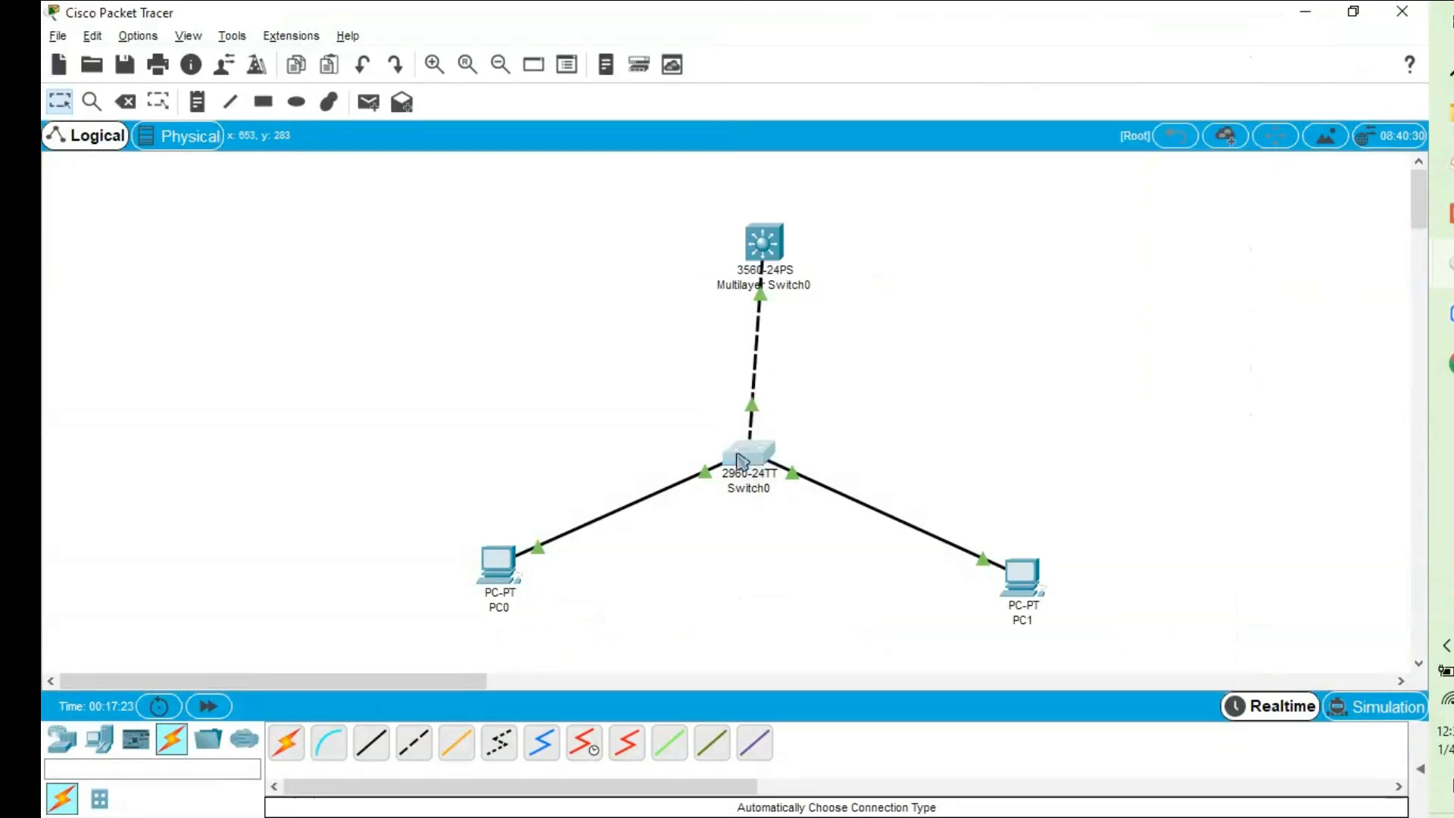
Maximize the Switch0 window, exit the current interface, and enter interface vlan 1.
{"action": "left_click", "coordinate": [959, 123]}
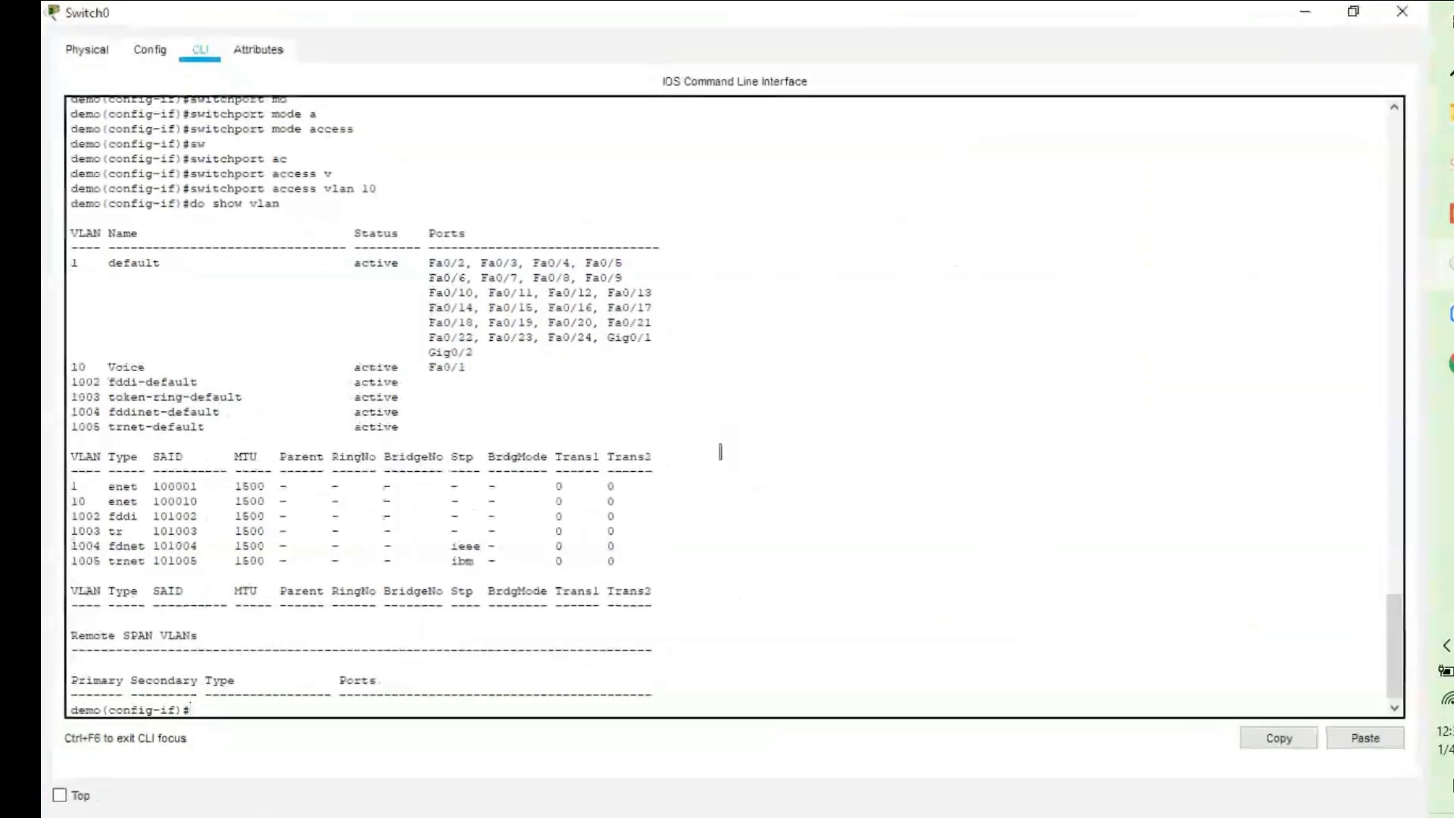
{"action": "key", "text": "Return"}
{"action": "key", "text": "Return"}
{"action": "type", "text": "exit"}
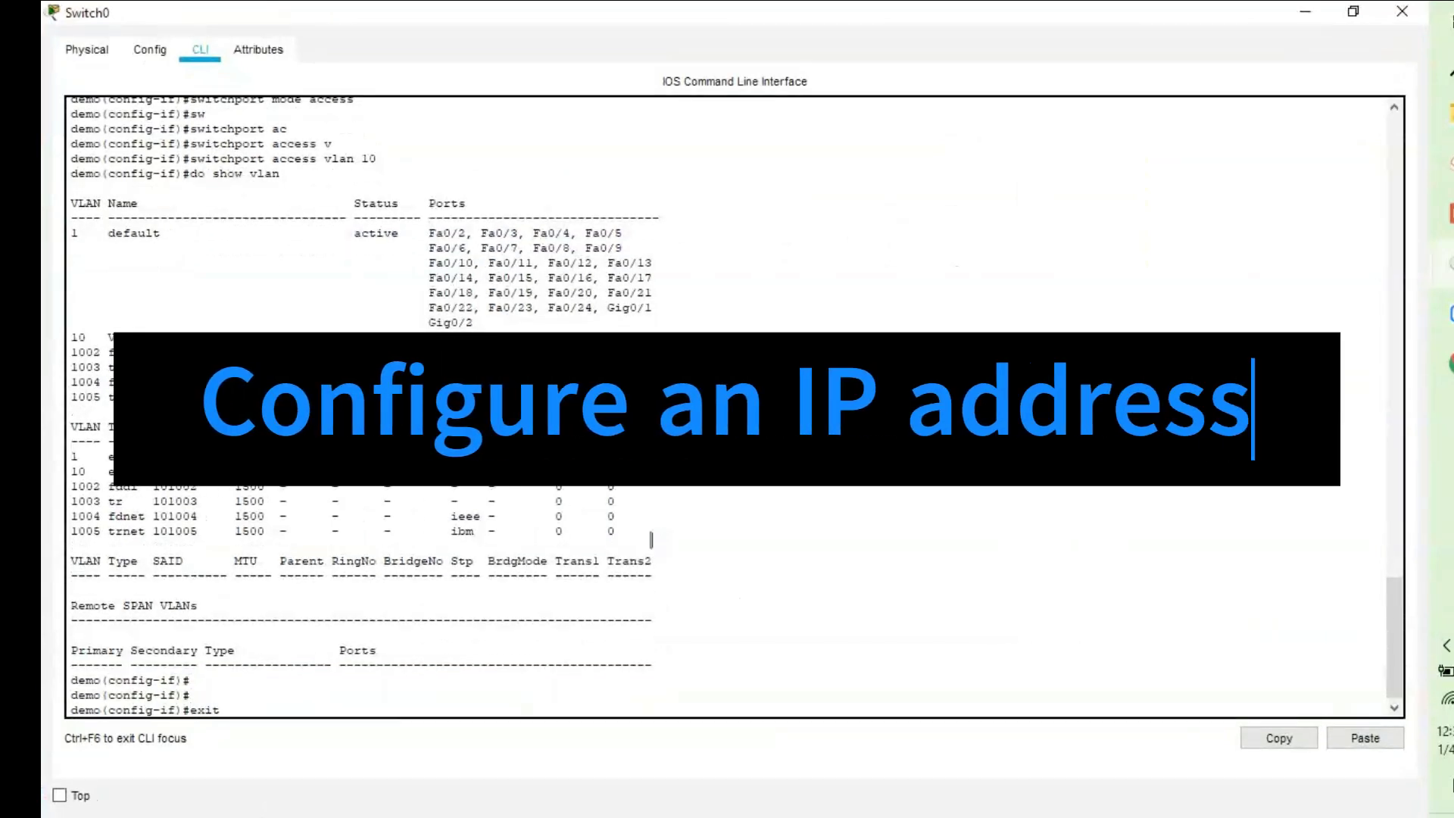
{"action": "key", "text": "Return"}
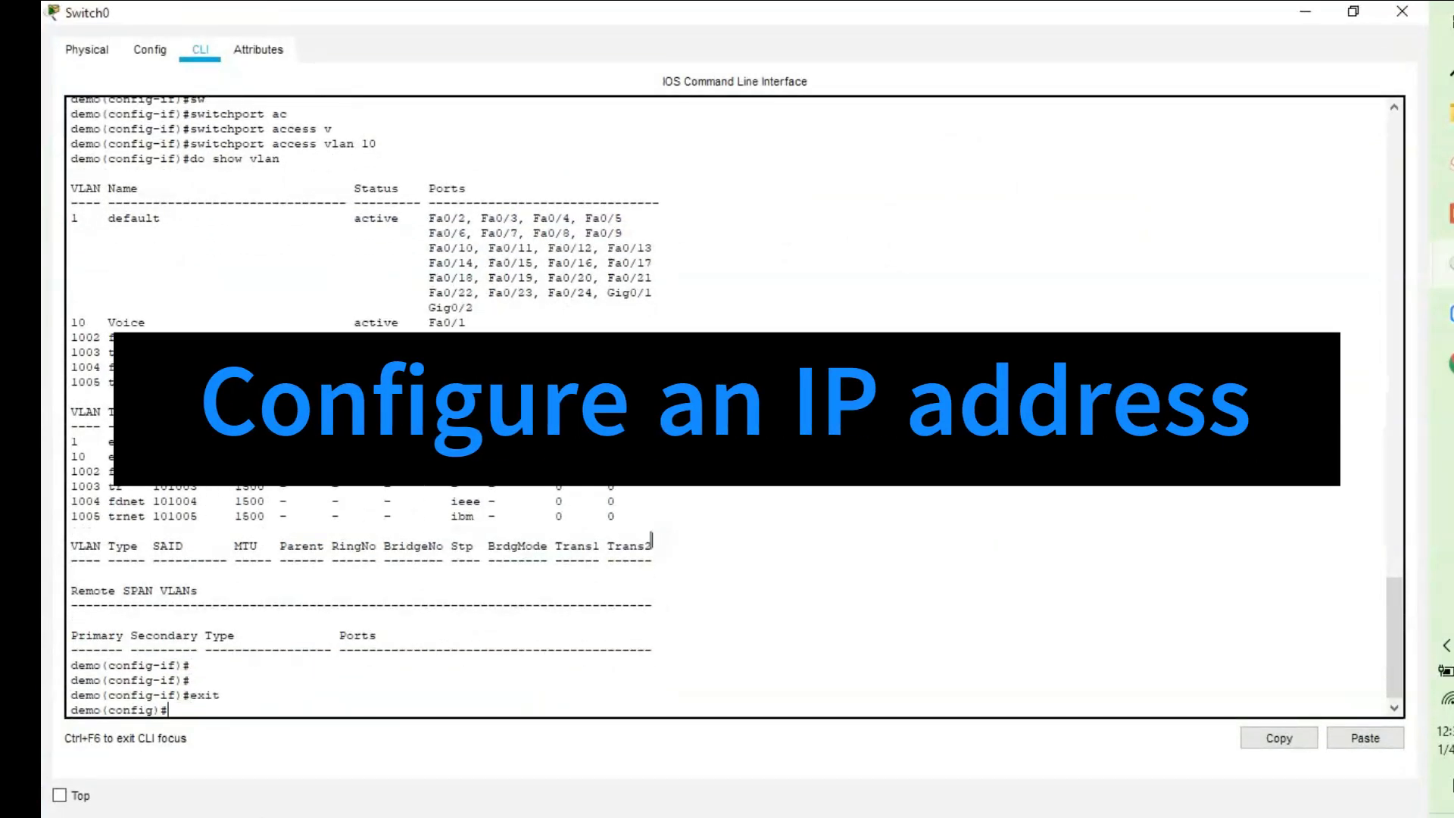
{"action": "type", "text": "inter"}
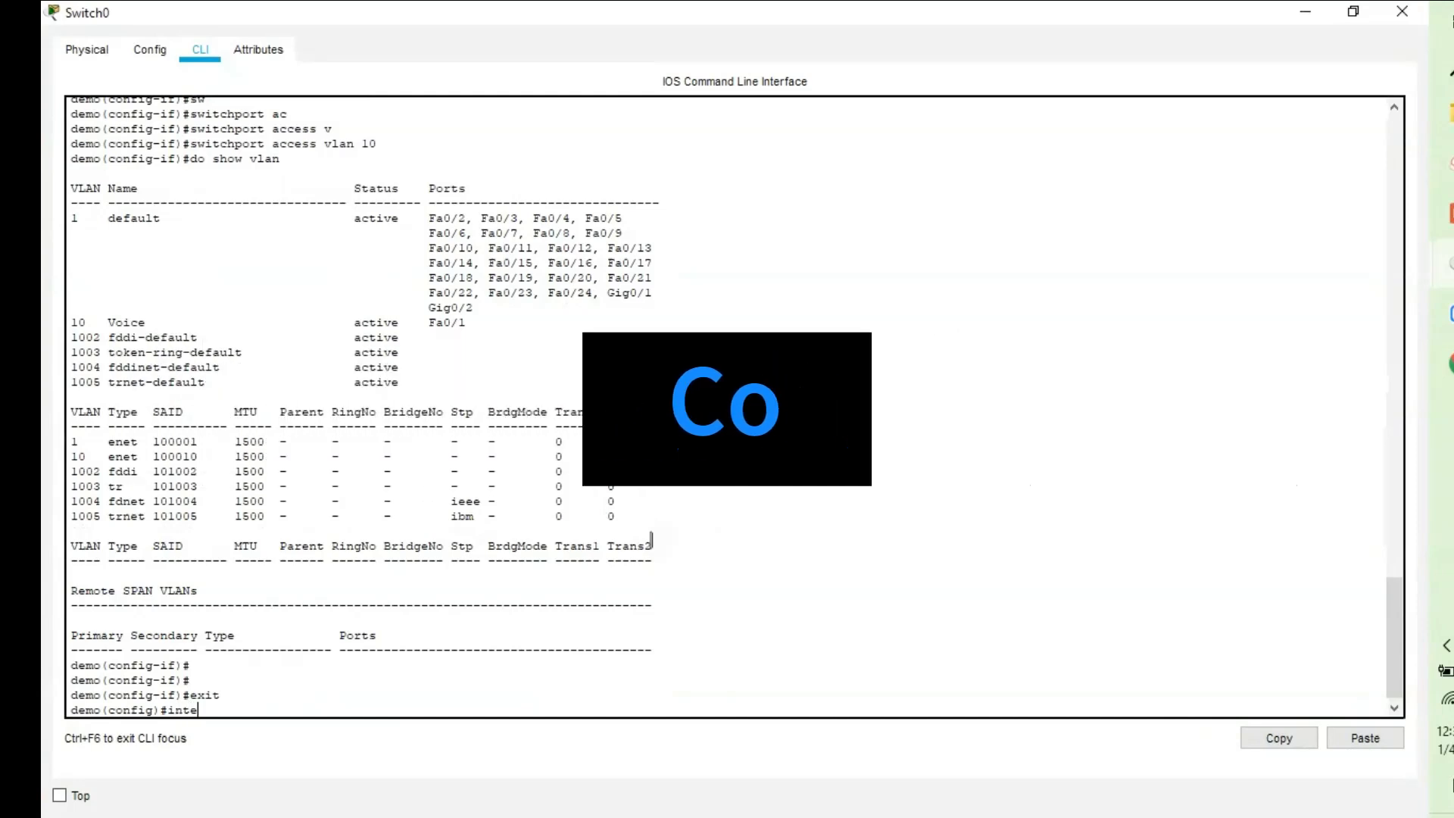
{"action": "key", "text": "Tab"}
{"action": "type", "text": "v"}
{"action": "key", "text": "Tab"}
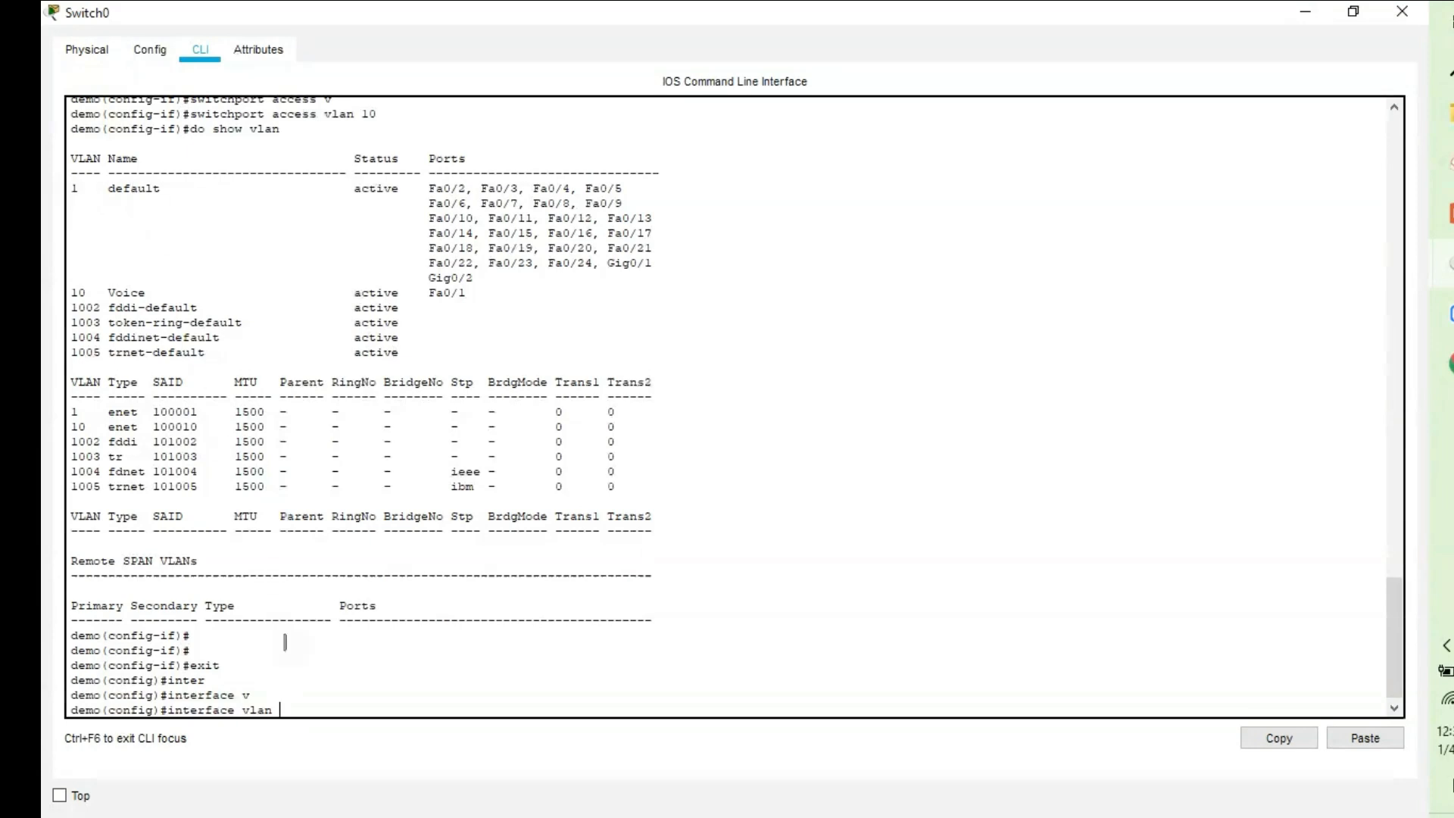
{"action": "type", "text": "1"}
{"action": "key", "text": "Return"}
Give Vlan1 IP 192.168.1.2 with mask 255.255.255.0 and bring it up with no shutdown.
{"action": "type", "text": "i"}
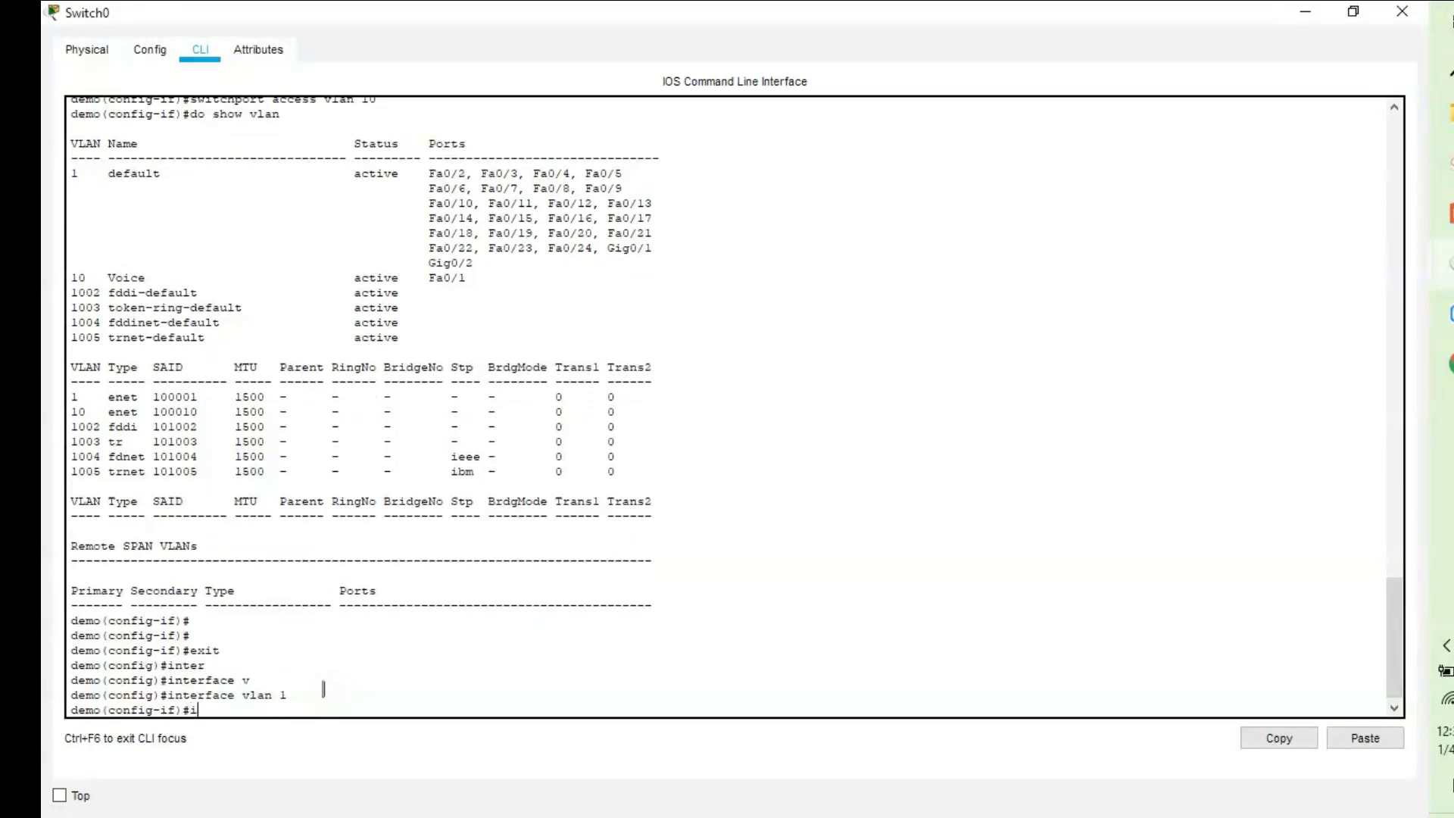
{"action": "type", "text": "p add"}
{"action": "key", "text": "Tab"}
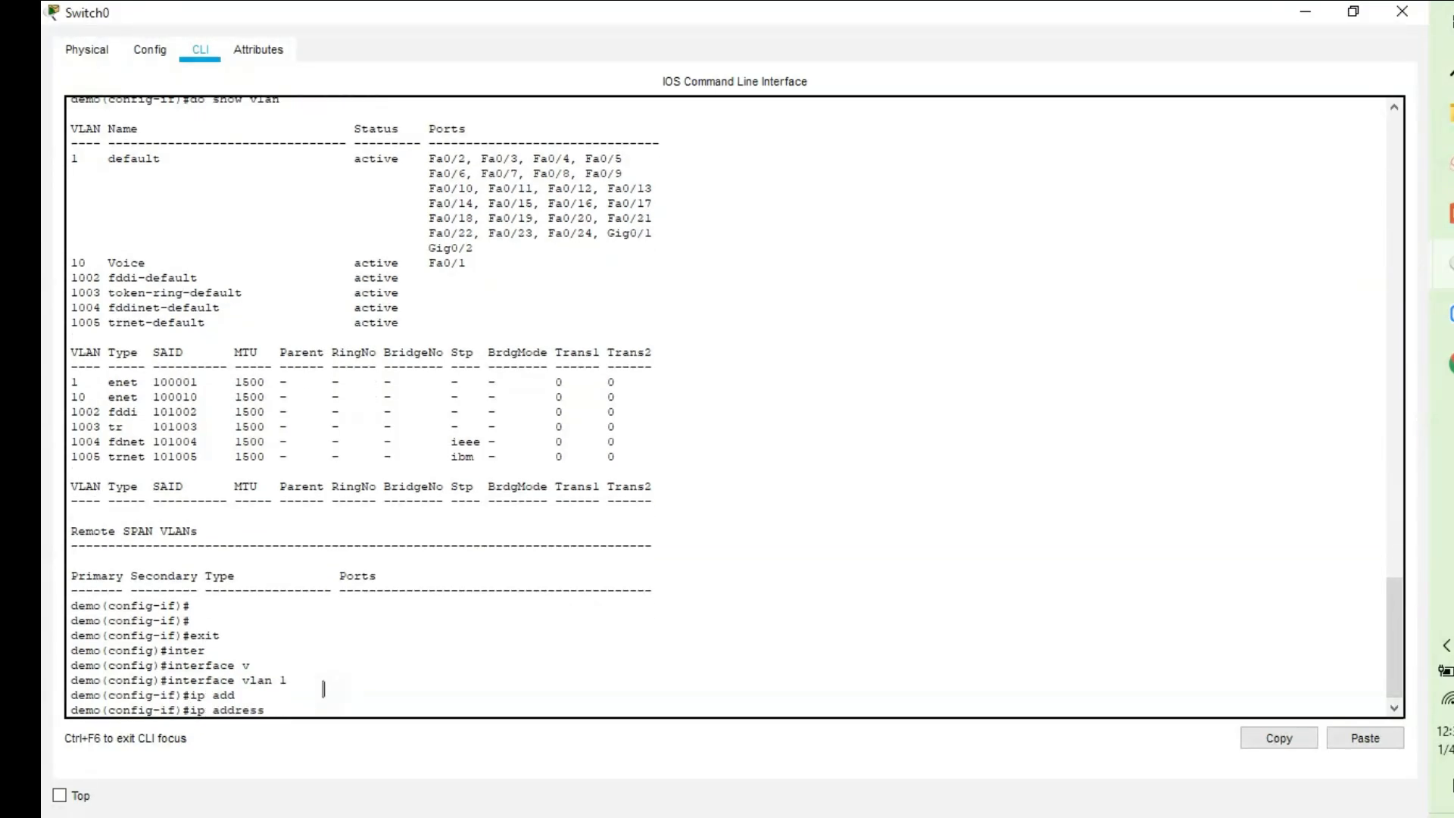
{"action": "type", "text": "192.168."}
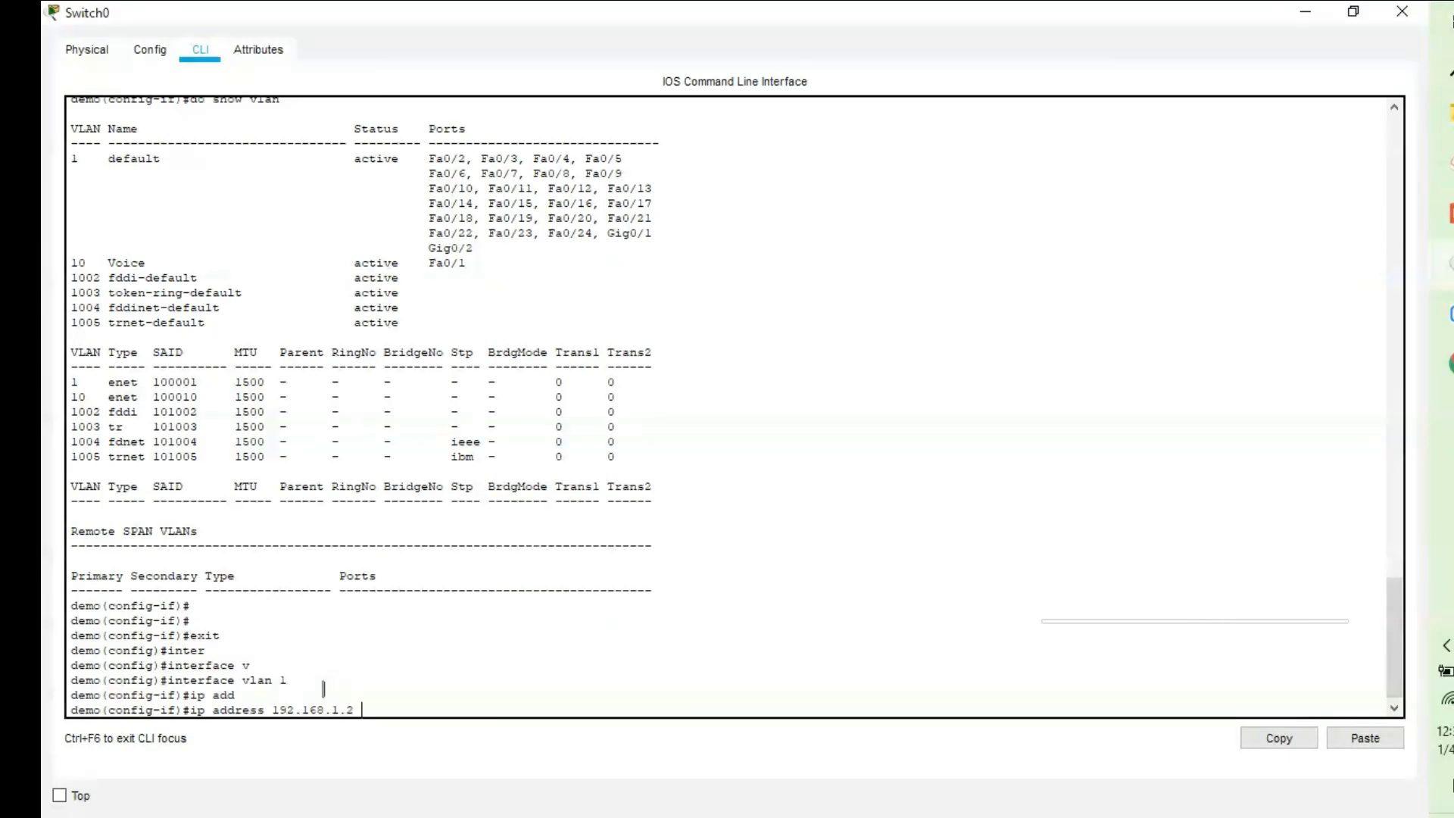
{"action": "type", "text": "1.2 25"}
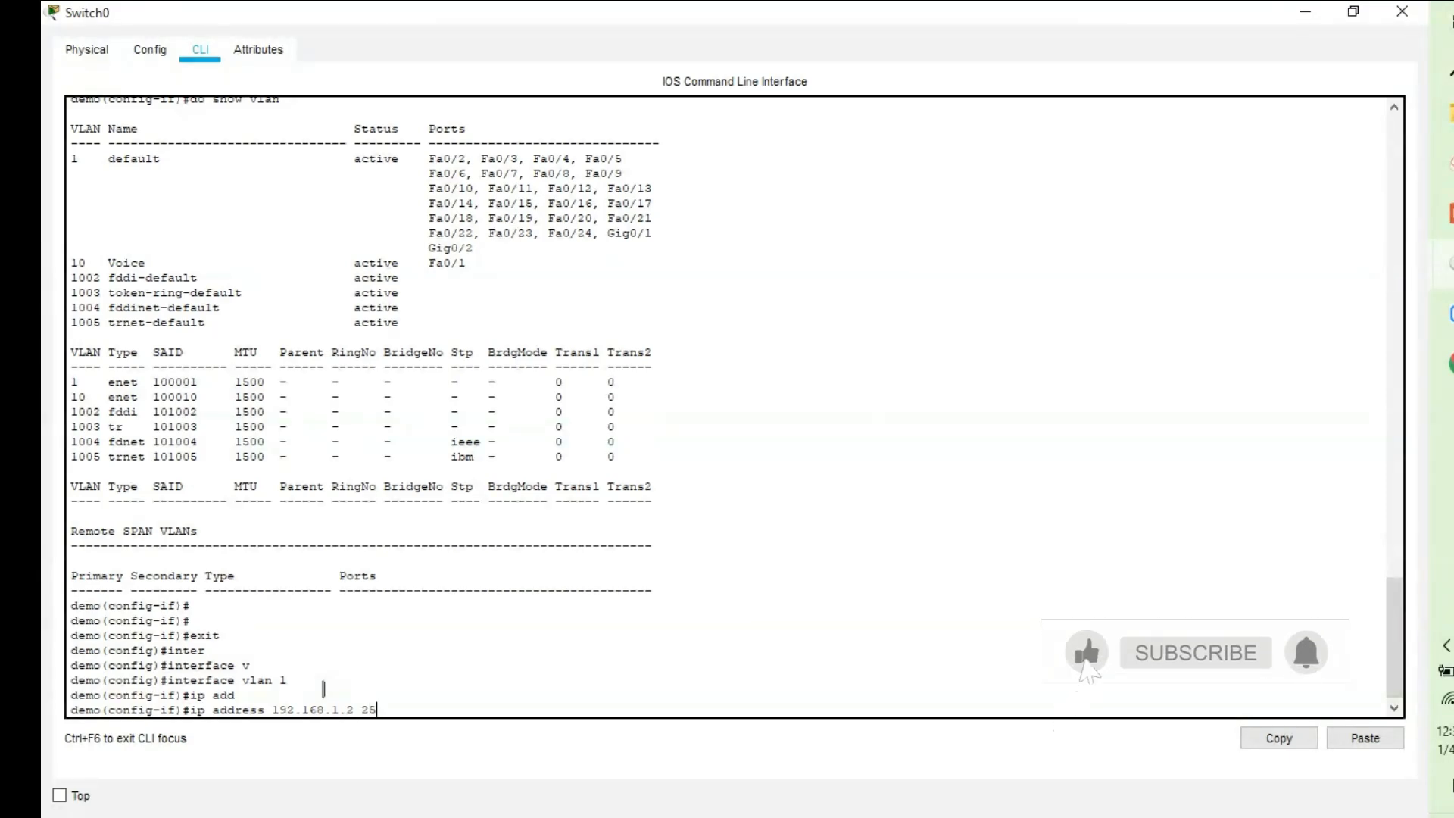
{"action": "type", "text": "5.255"}
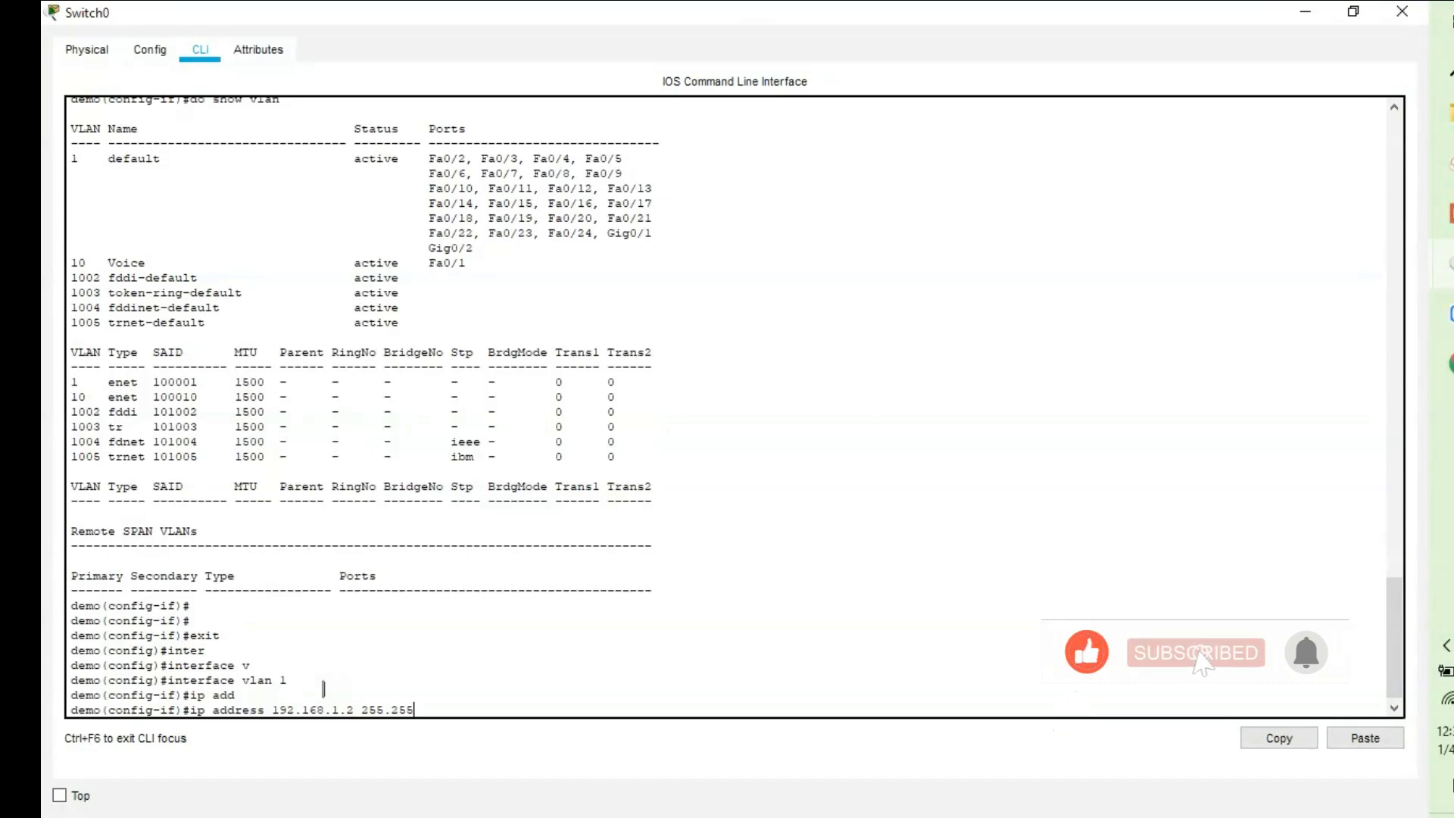
{"action": "type", "text": ".255.0"}
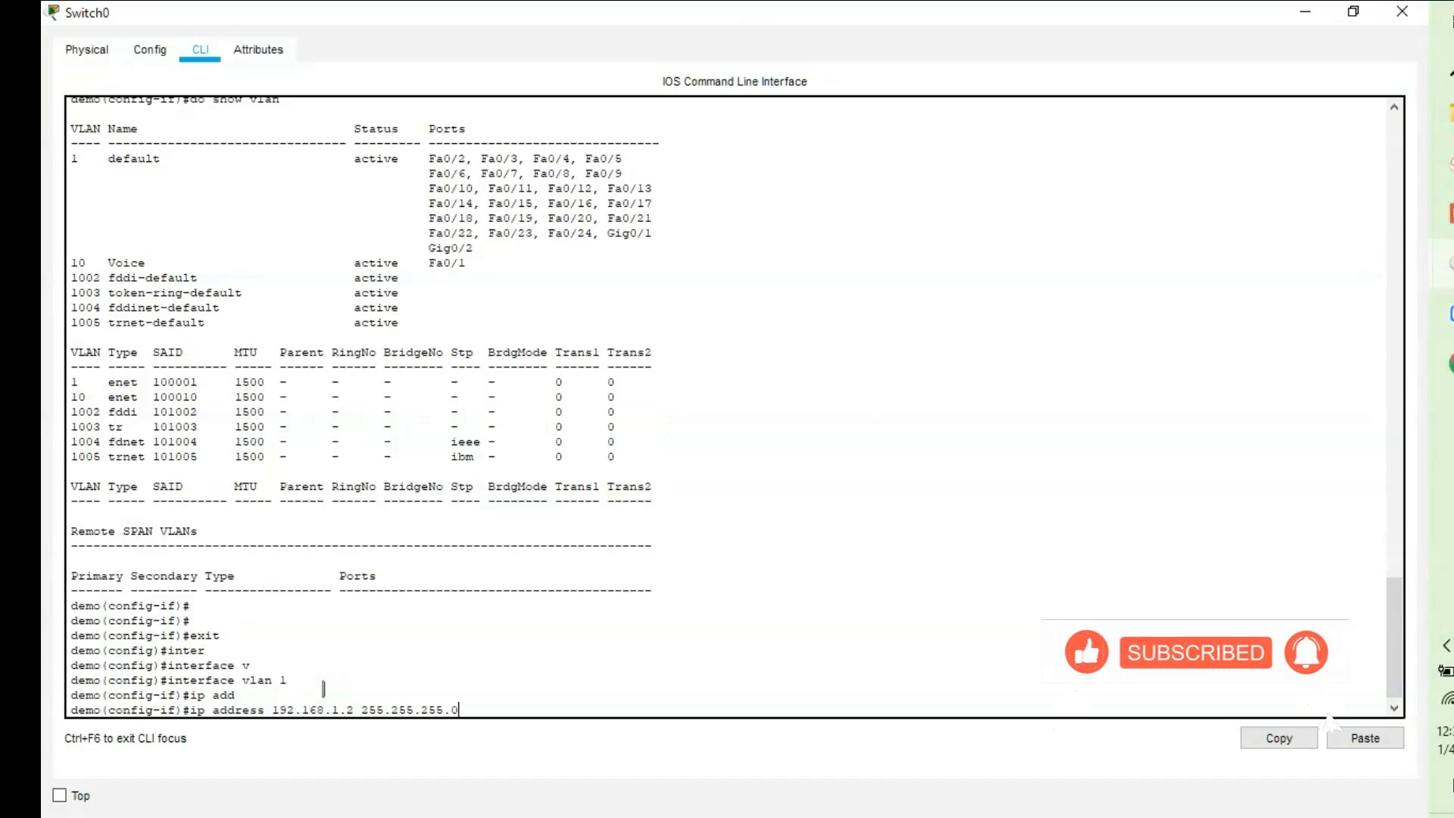
{"action": "key", "text": "Return"}
{"action": "type", "text": "no sh"}
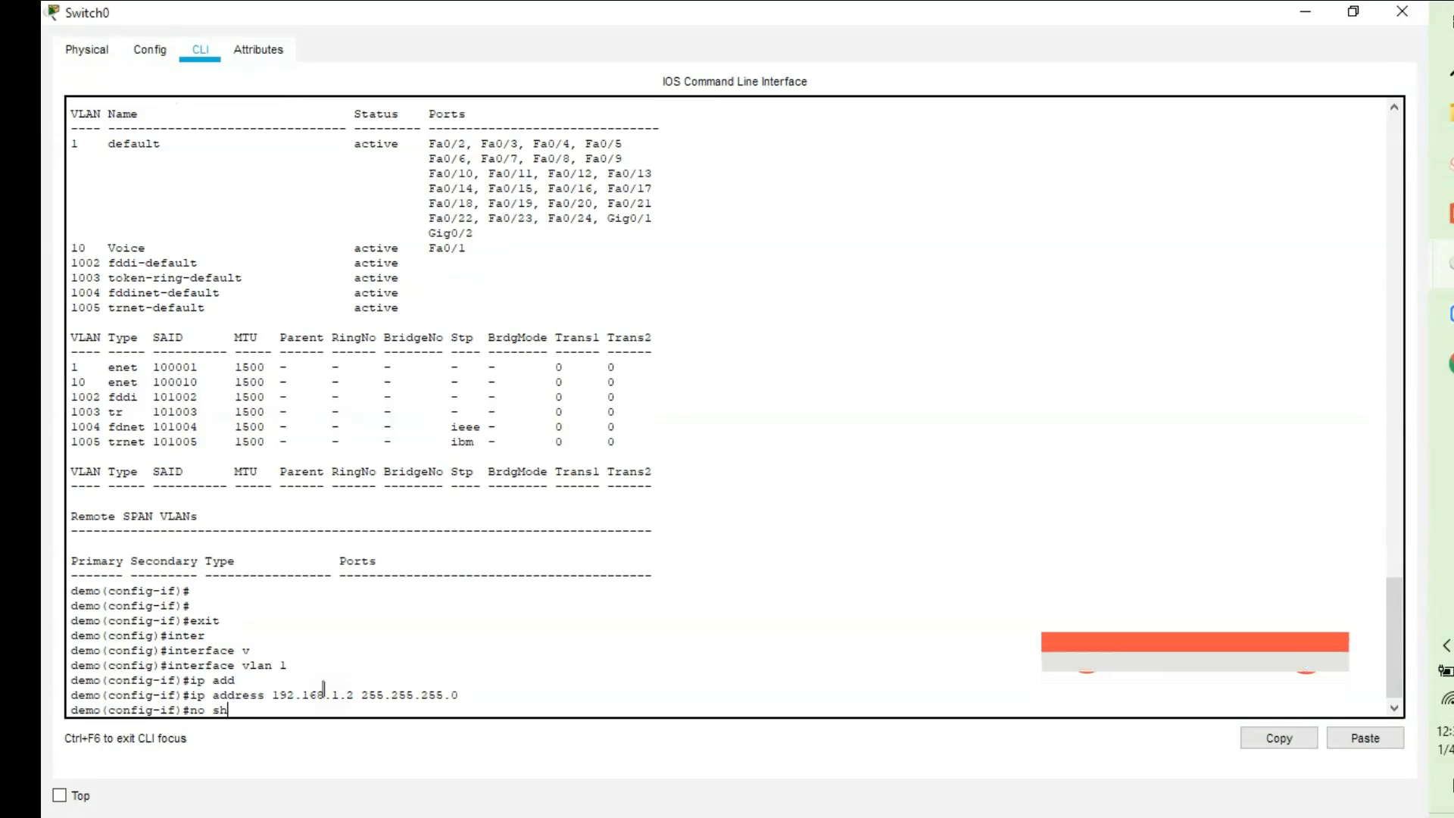
{"action": "key", "text": "Return"}
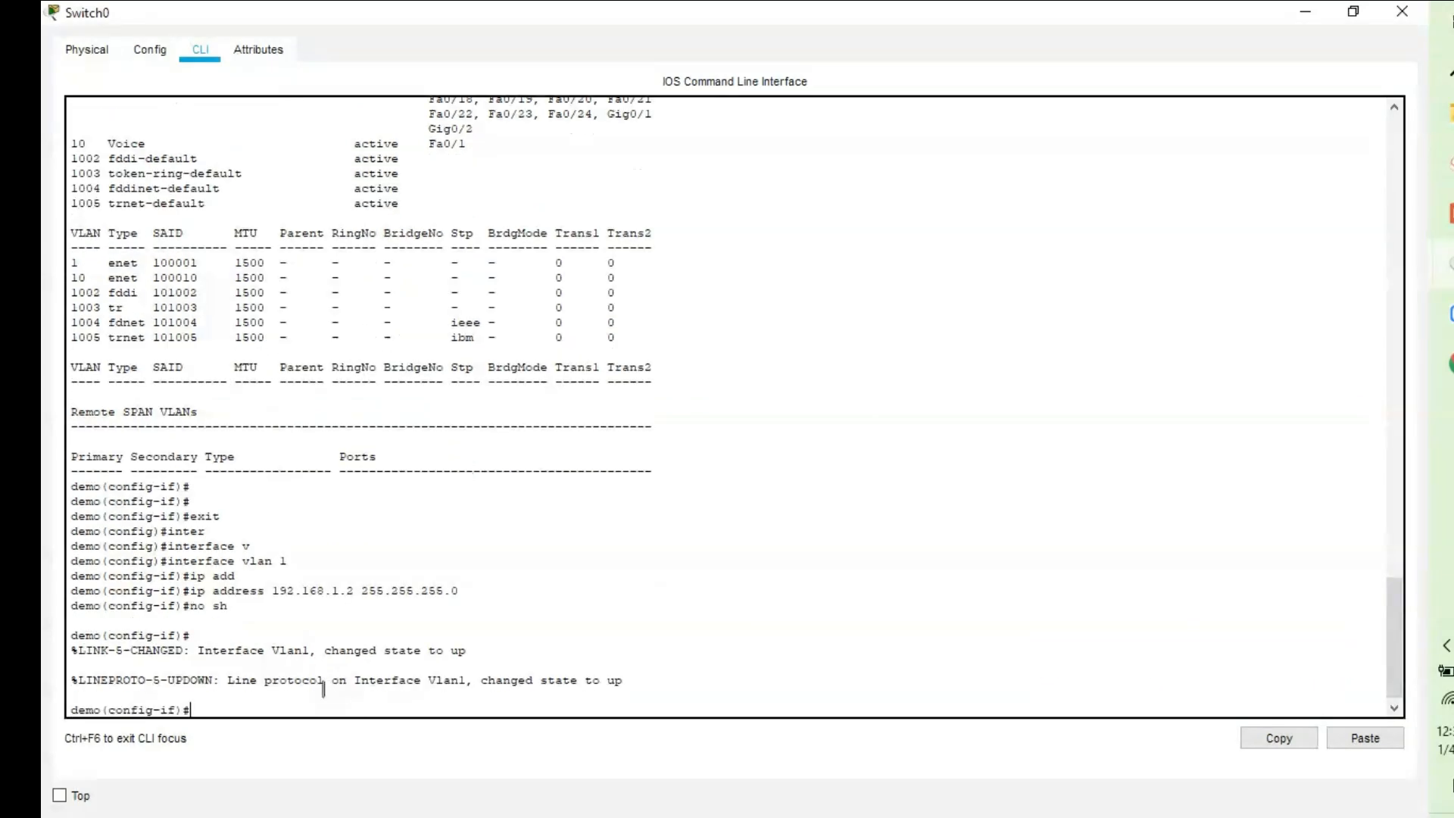
Verify with 'do show ip interface brief' and select Vlan1's 192.168.1.2 address.
{"action": "type", "text": "do show ip inter br"}
{"action": "key", "text": "Return"}
{"action": "key", "text": "space"}
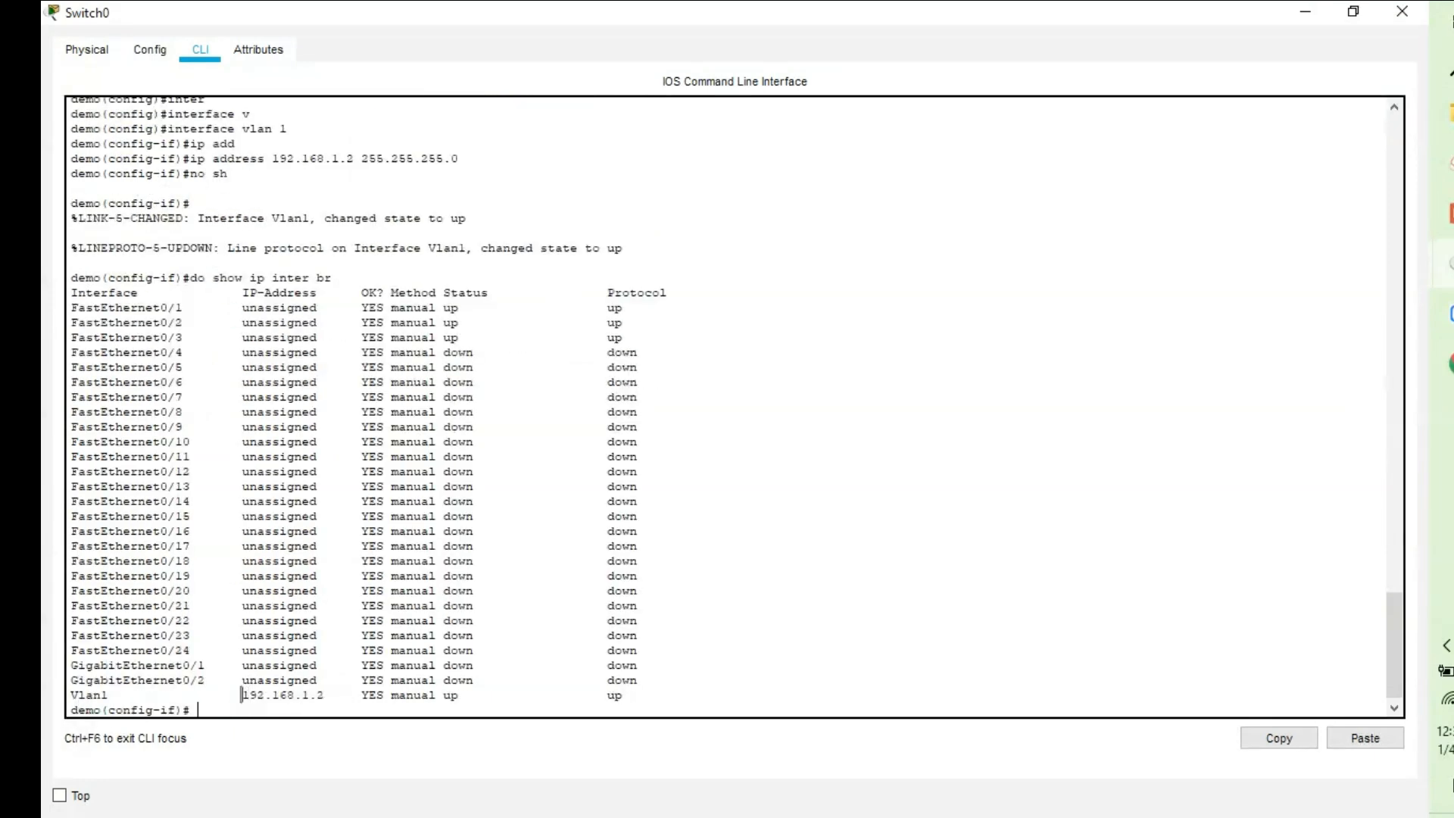
{"action": "left_click_drag", "start_coordinate": [246, 695], "coordinate": [262, 695]}
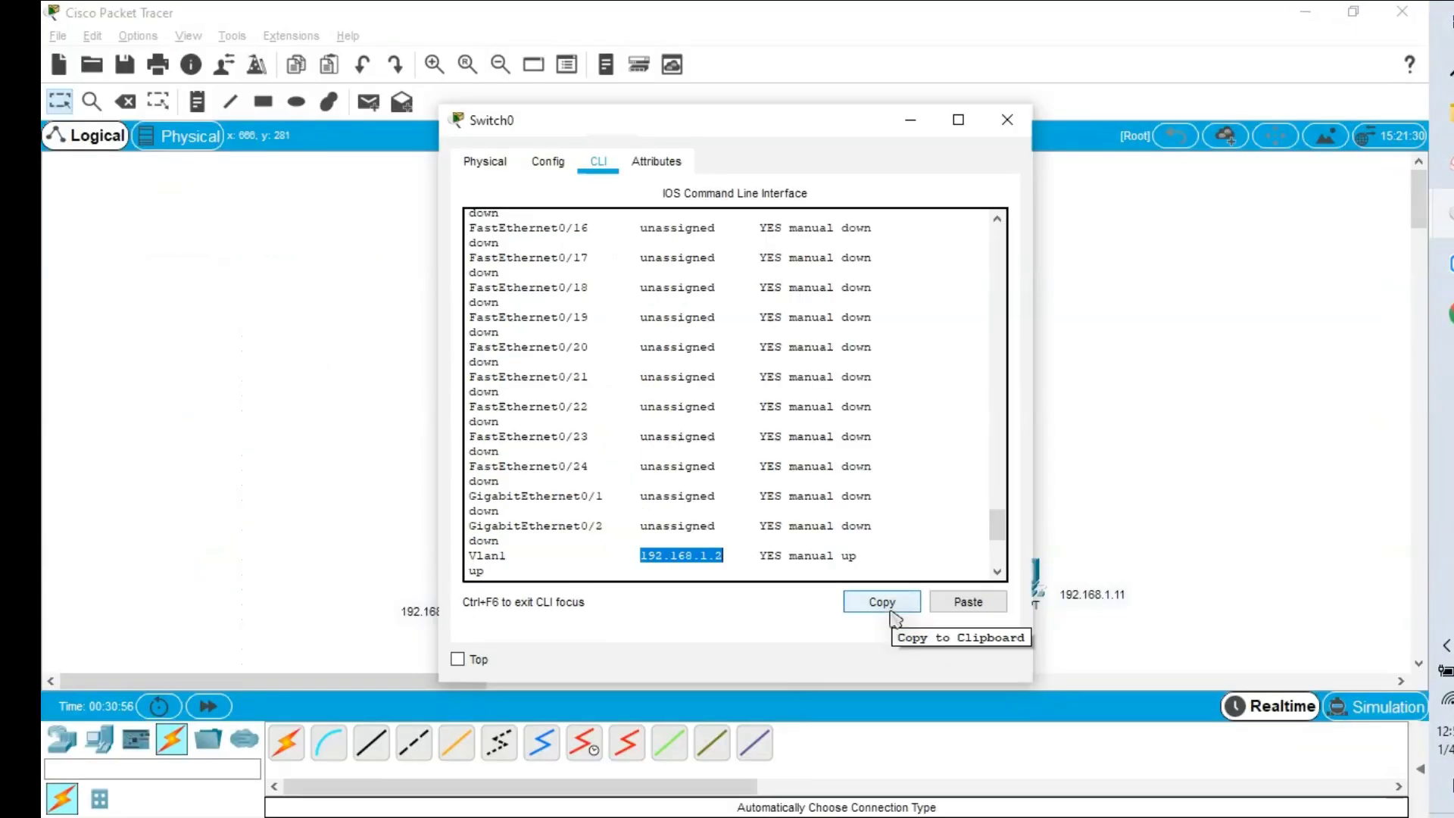
Ping 192.168.1.2 from PC1's Command Prompt and check for replies without loss.
{"action": "left_click", "coordinate": [883, 608]}
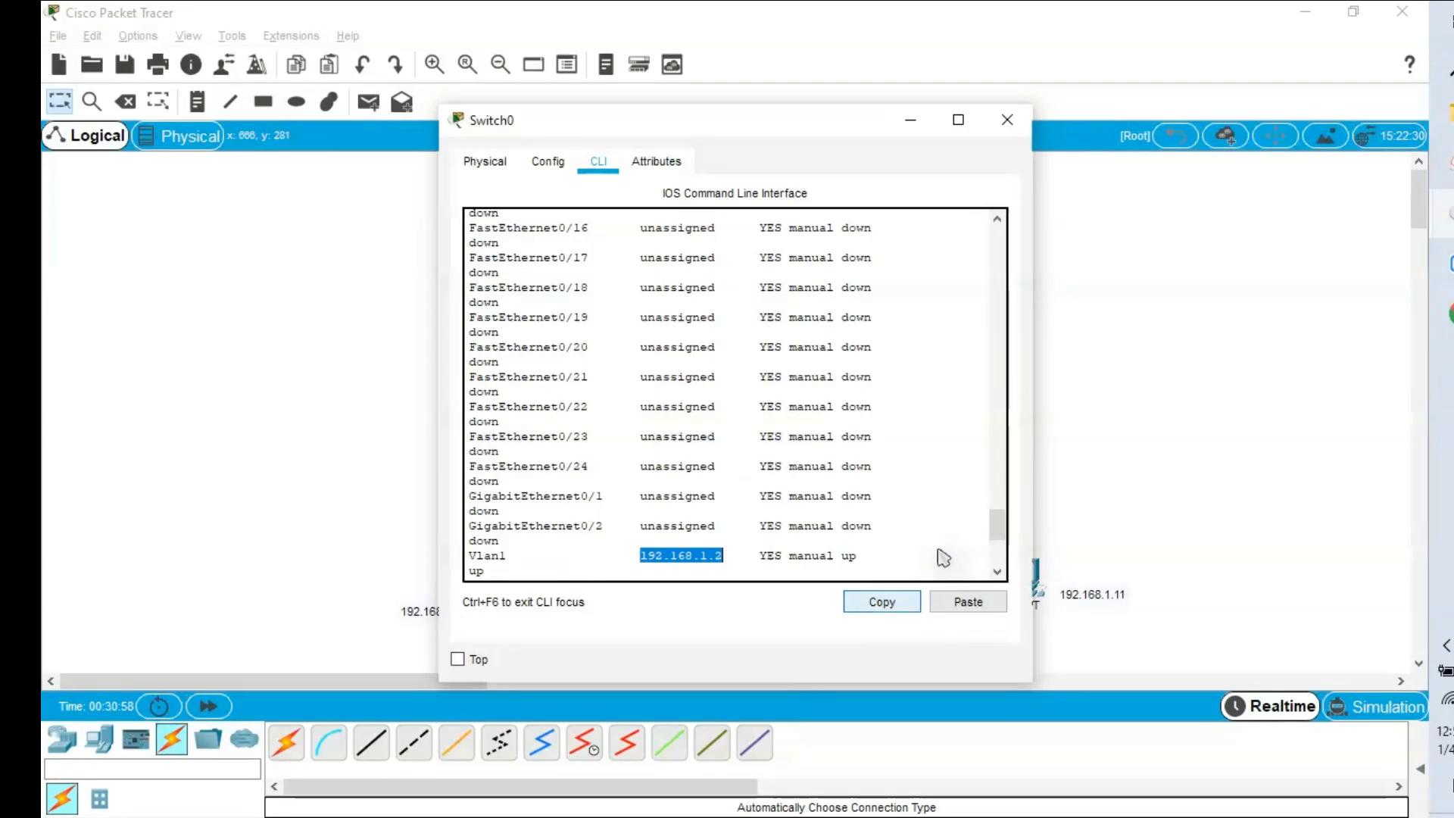
{"action": "left_click", "coordinate": [1061, 556]}
{"action": "left_click", "coordinate": [1027, 587]}
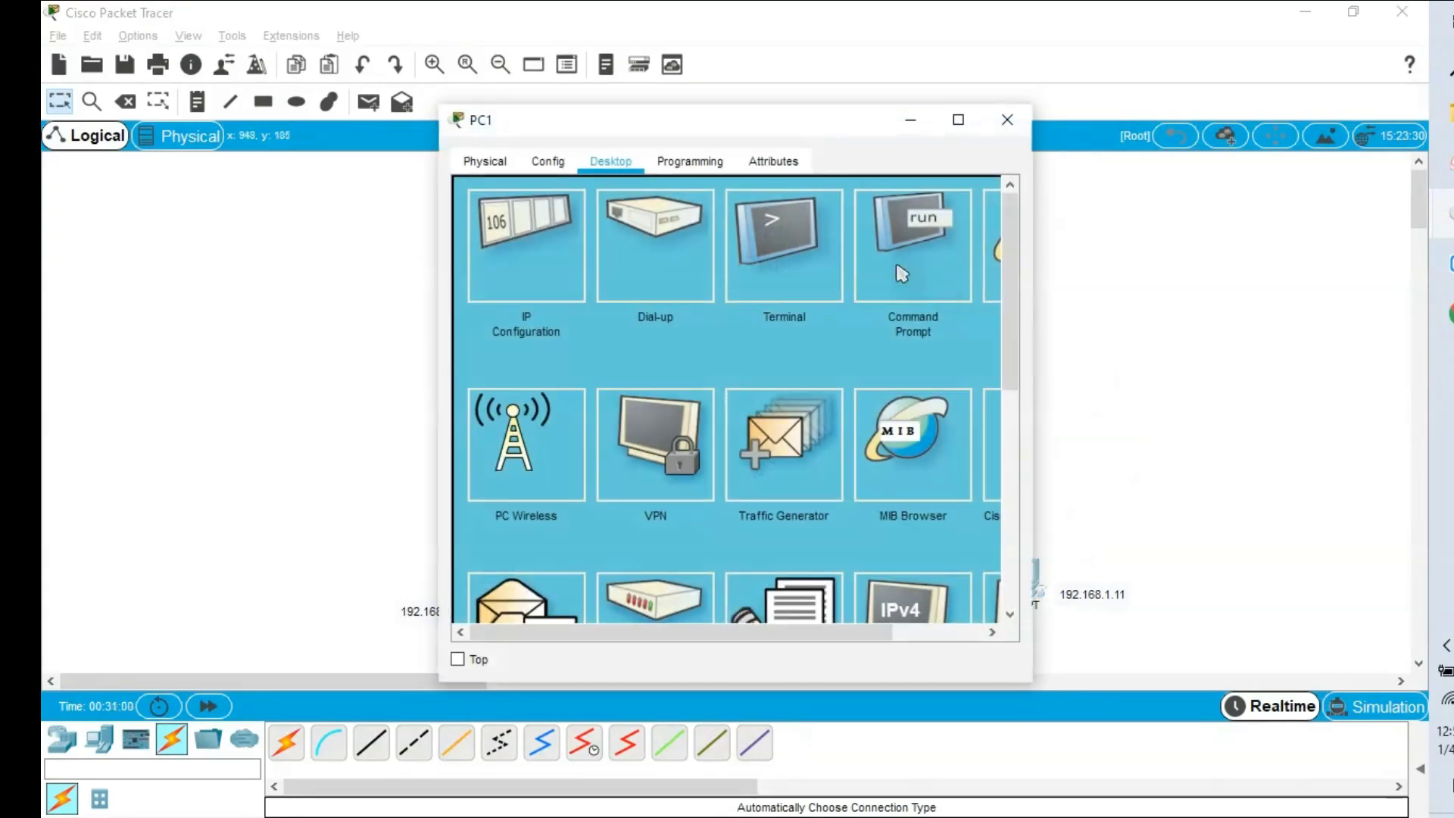
{"action": "left_click", "coordinate": [909, 235]}
{"action": "type", "text": "ping 192.168.1.2"}
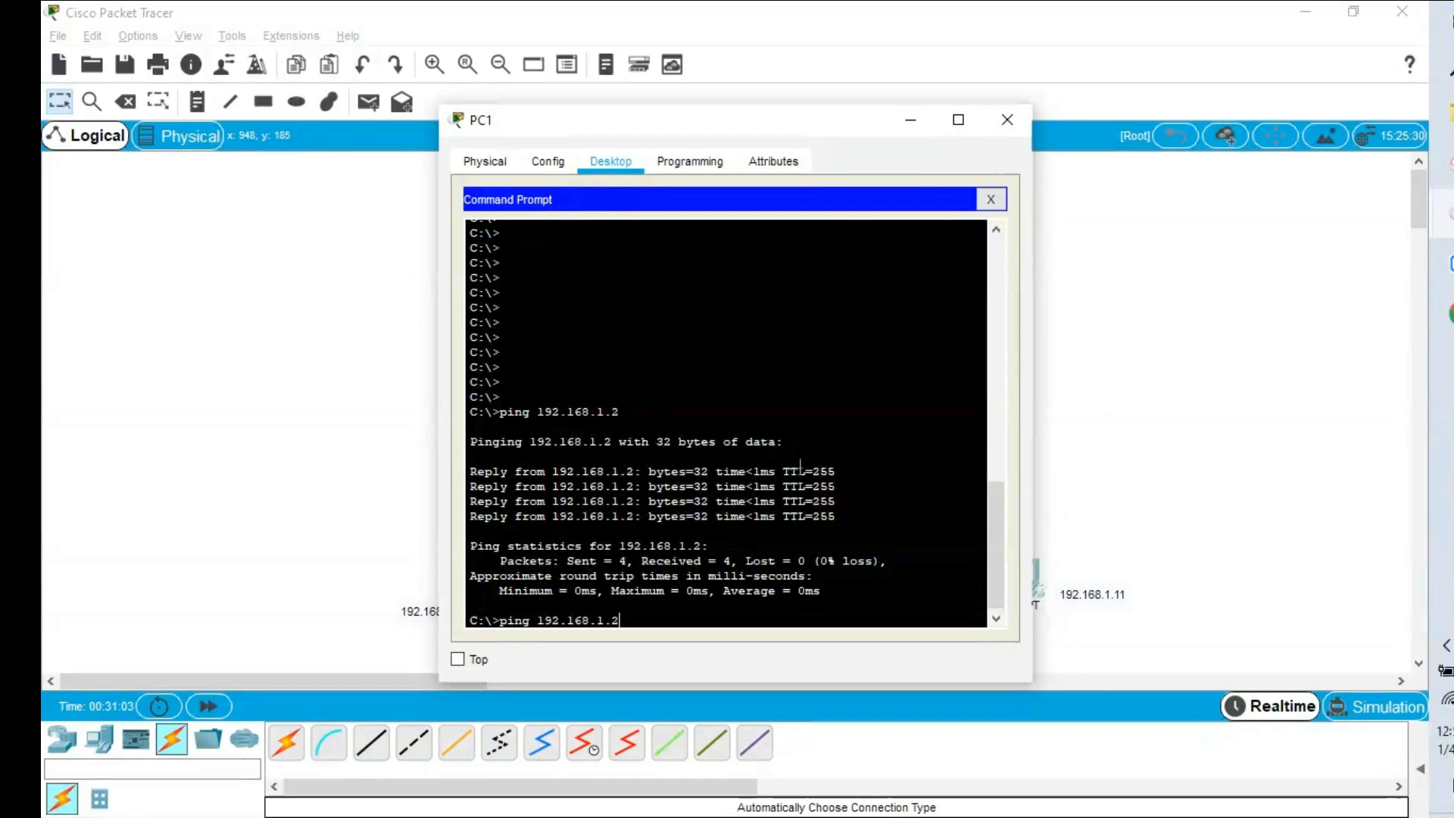
{"action": "key", "text": "Return"}
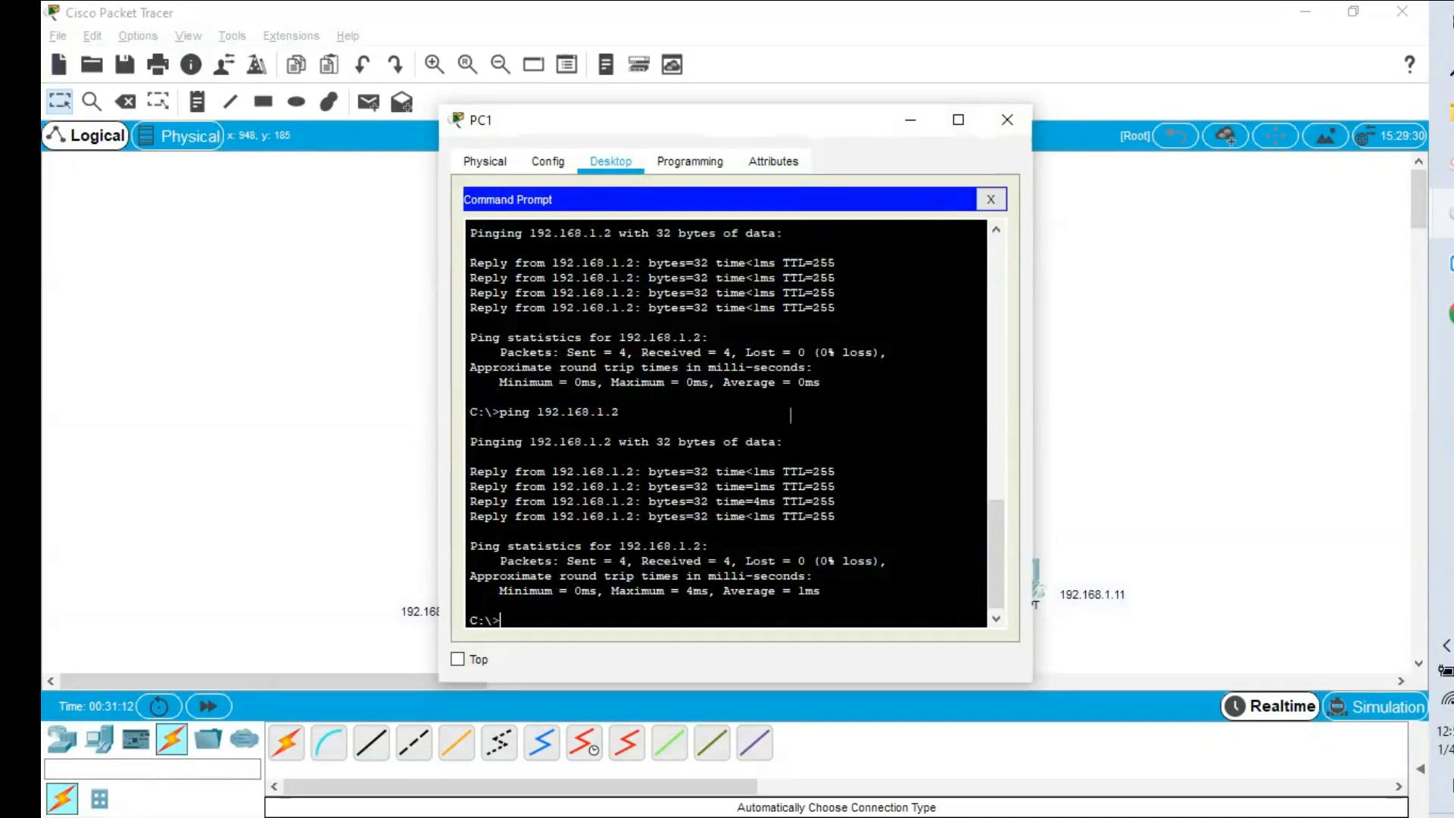
{"action": "left_click", "coordinate": [1087, 396]}
{"action": "left_click", "coordinate": [751, 454]}
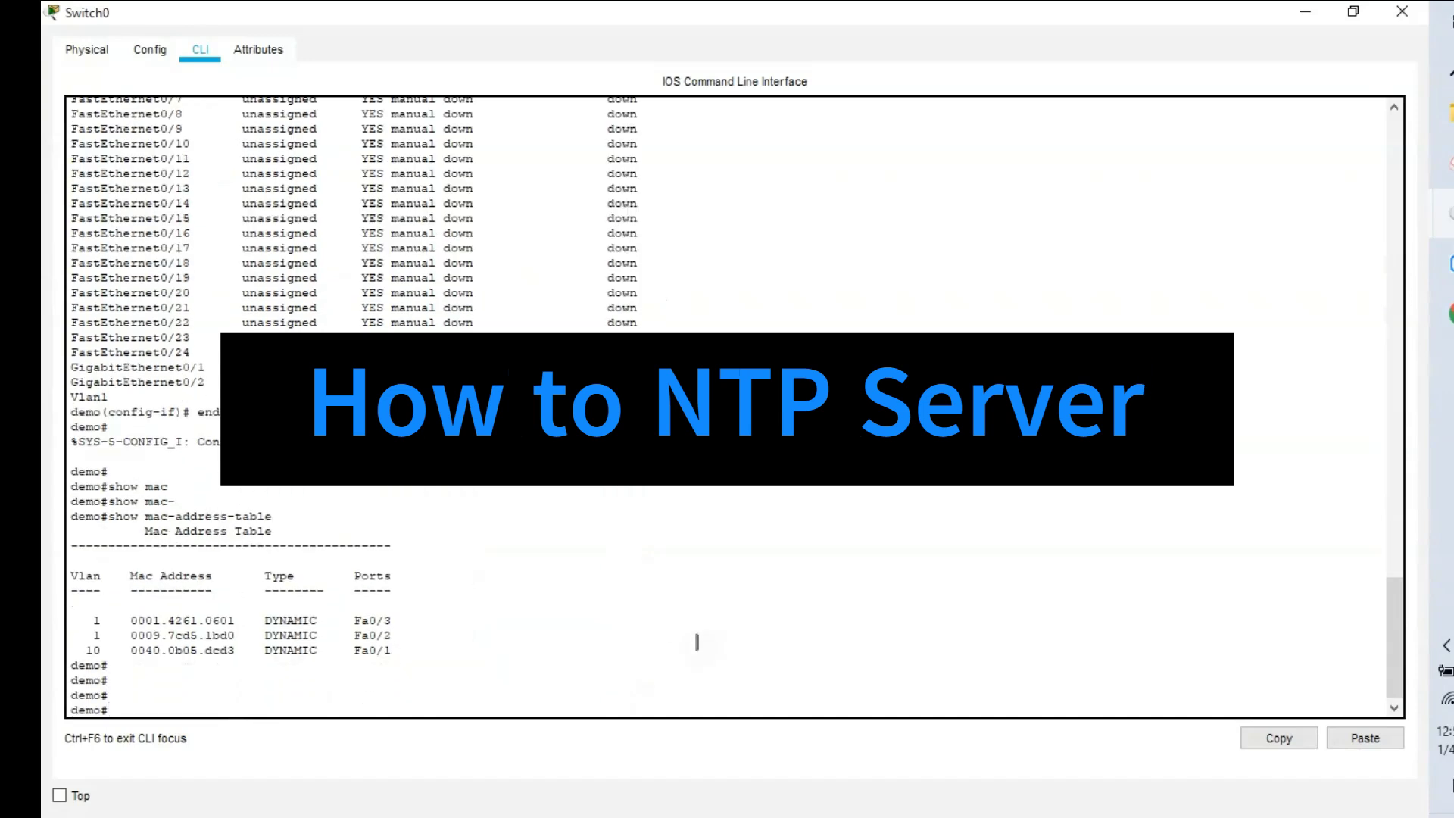
Run 'show clock' on Switch0 (0:30:42 UTC Mon Mar 1 1993), then minimize its window.
{"action": "type", "text": "show cloc"}
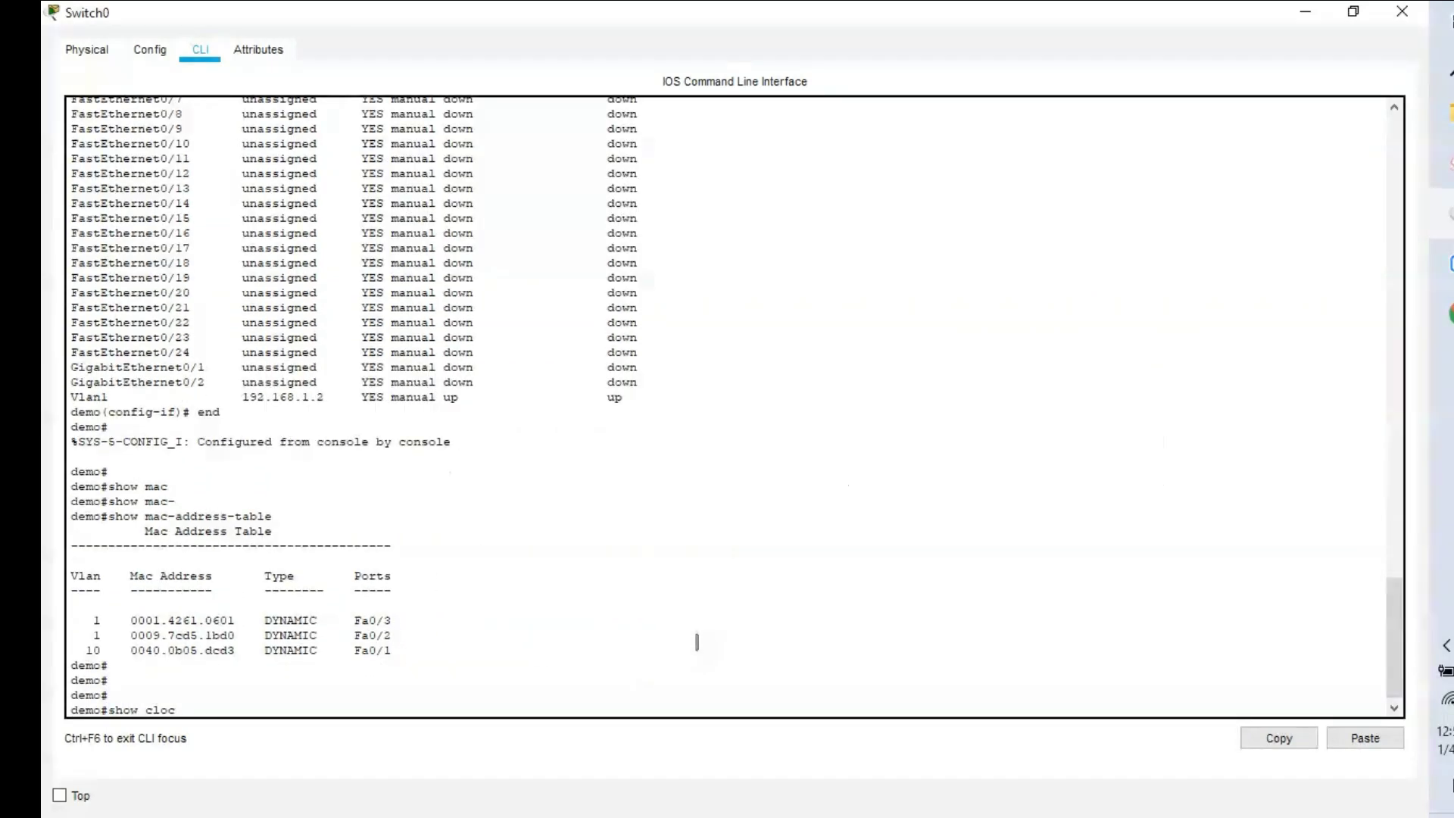
{"action": "type", "text": "k"}
{"action": "key", "text": "Return"}
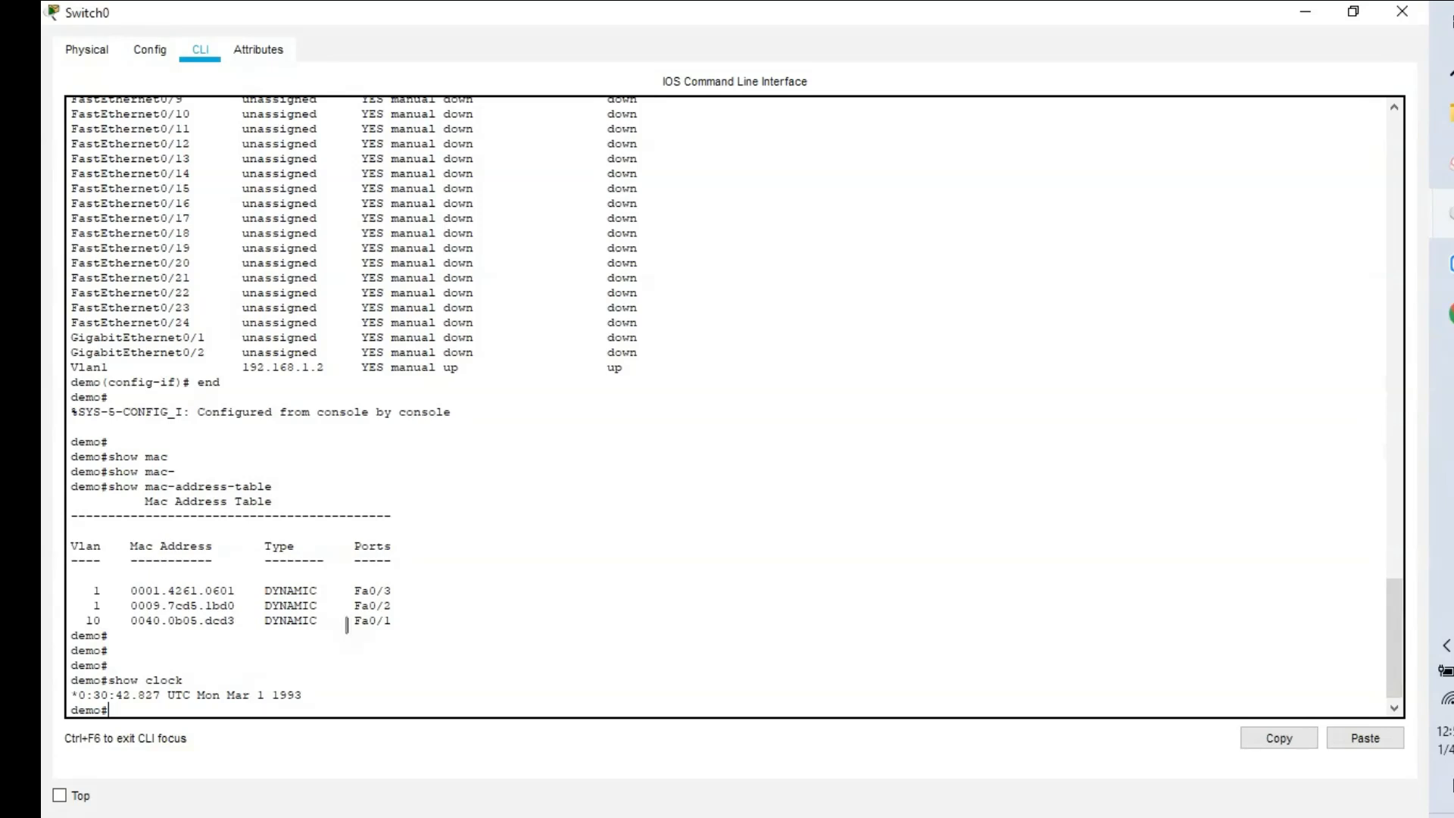
{"action": "left_click", "coordinate": [1305, 12]}
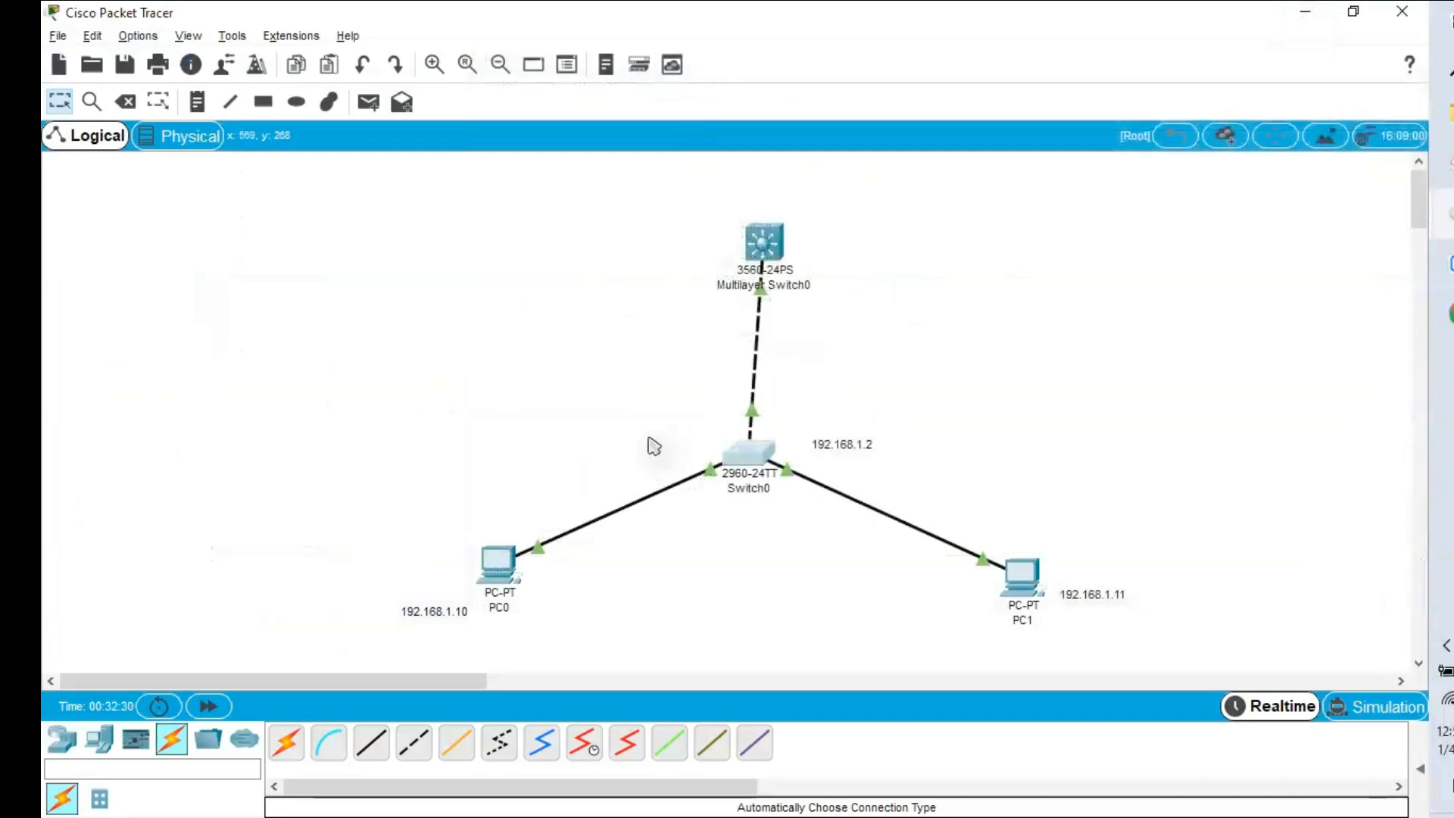
Place a server left of Switch0 and link it with an Automatic connection cable.
{"action": "left_click", "coordinate": [106, 739]}
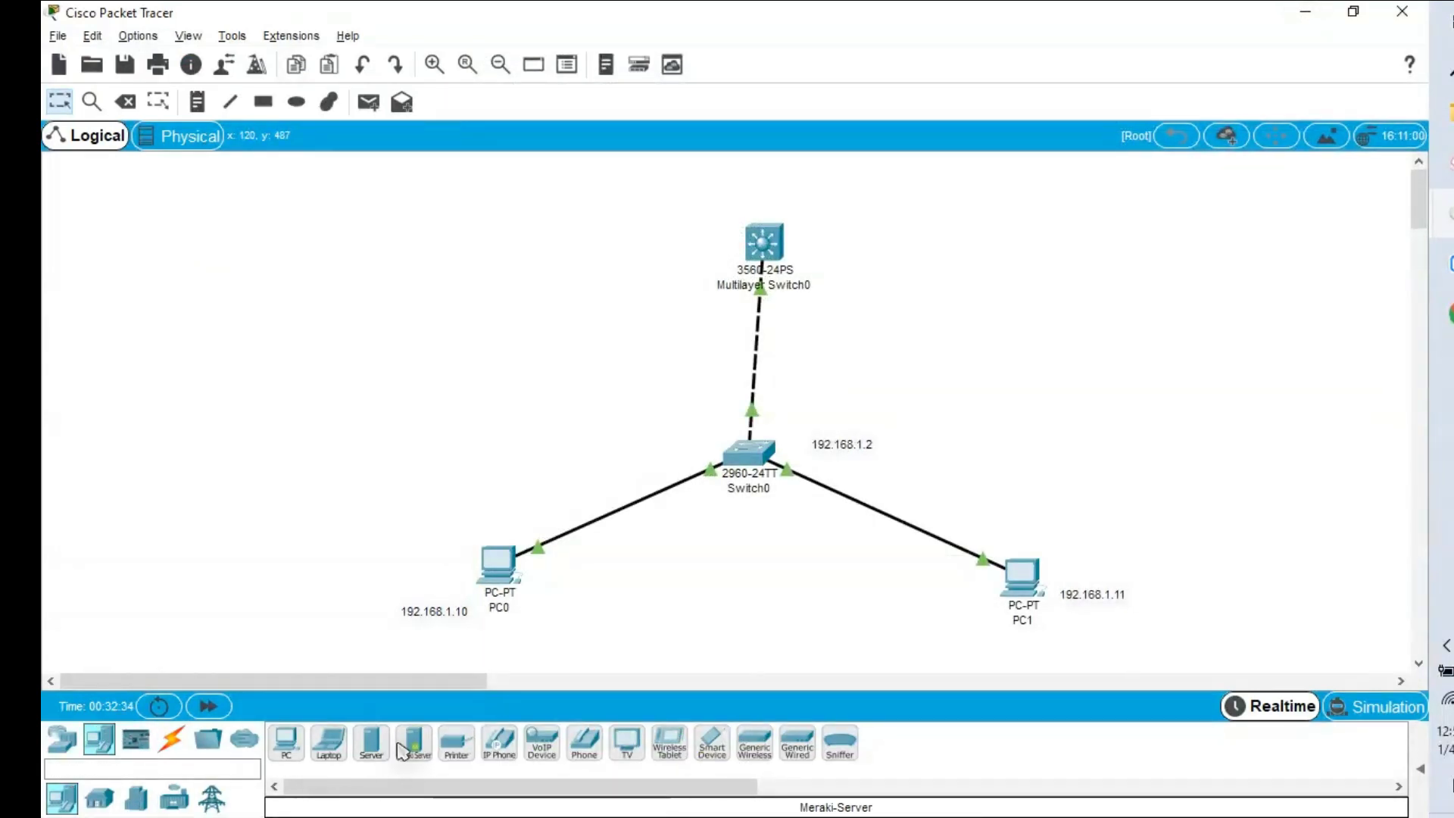
{"action": "left_click_drag", "start_coordinate": [371, 741], "coordinate": [293, 358]}
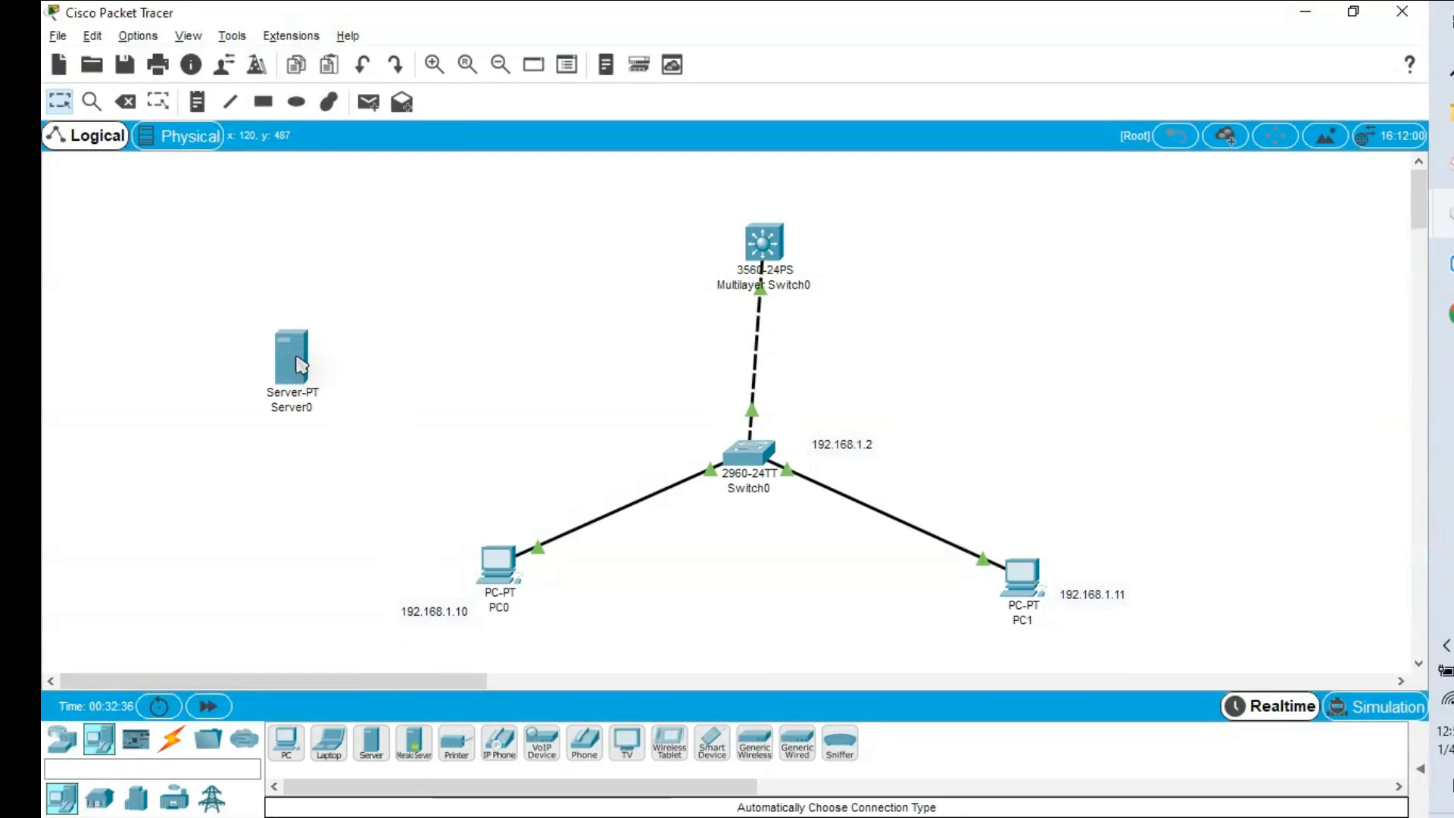
{"action": "left_click", "coordinate": [172, 739]}
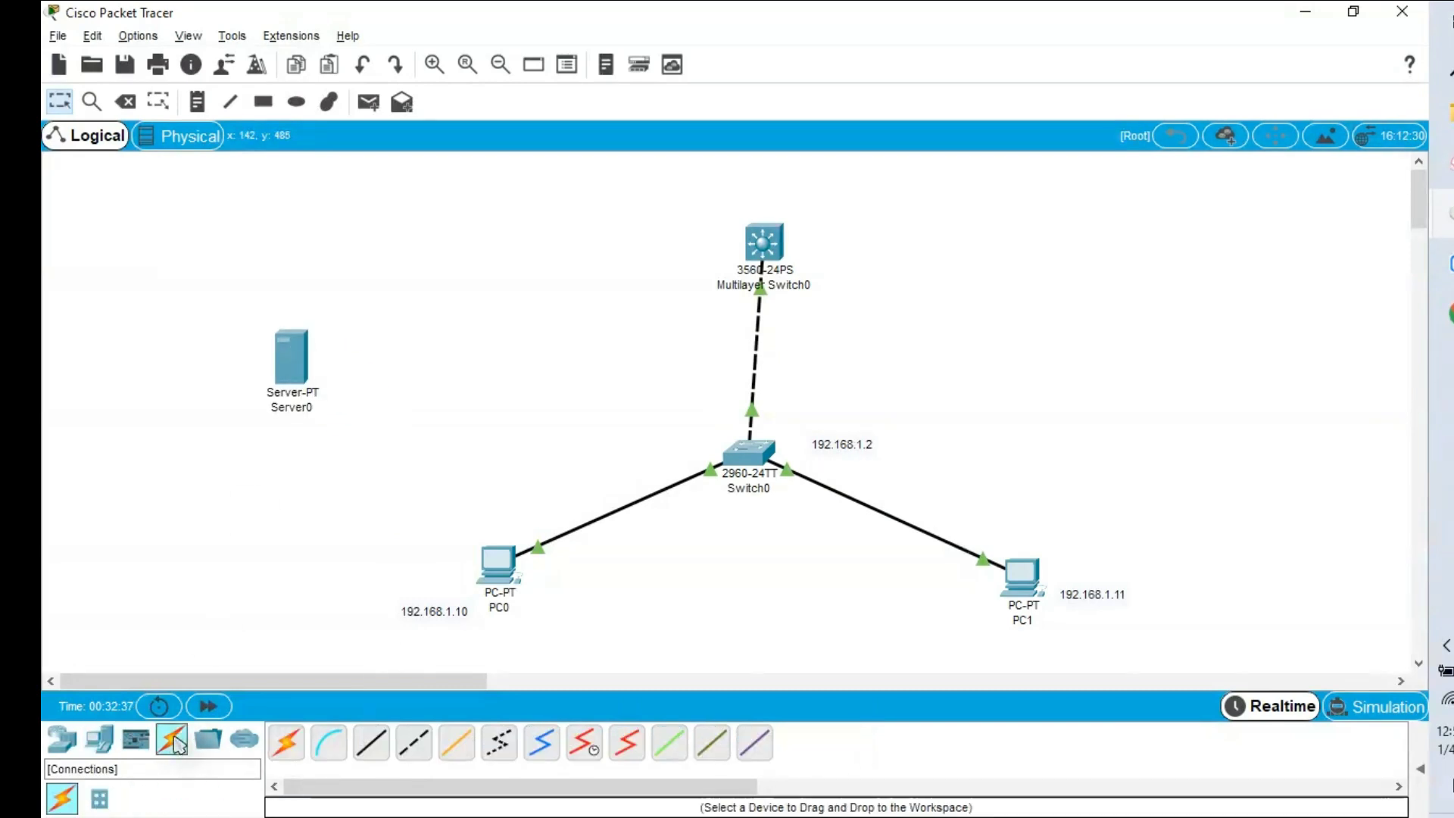
{"action": "left_click", "coordinate": [287, 743]}
{"action": "left_click", "coordinate": [744, 454]}
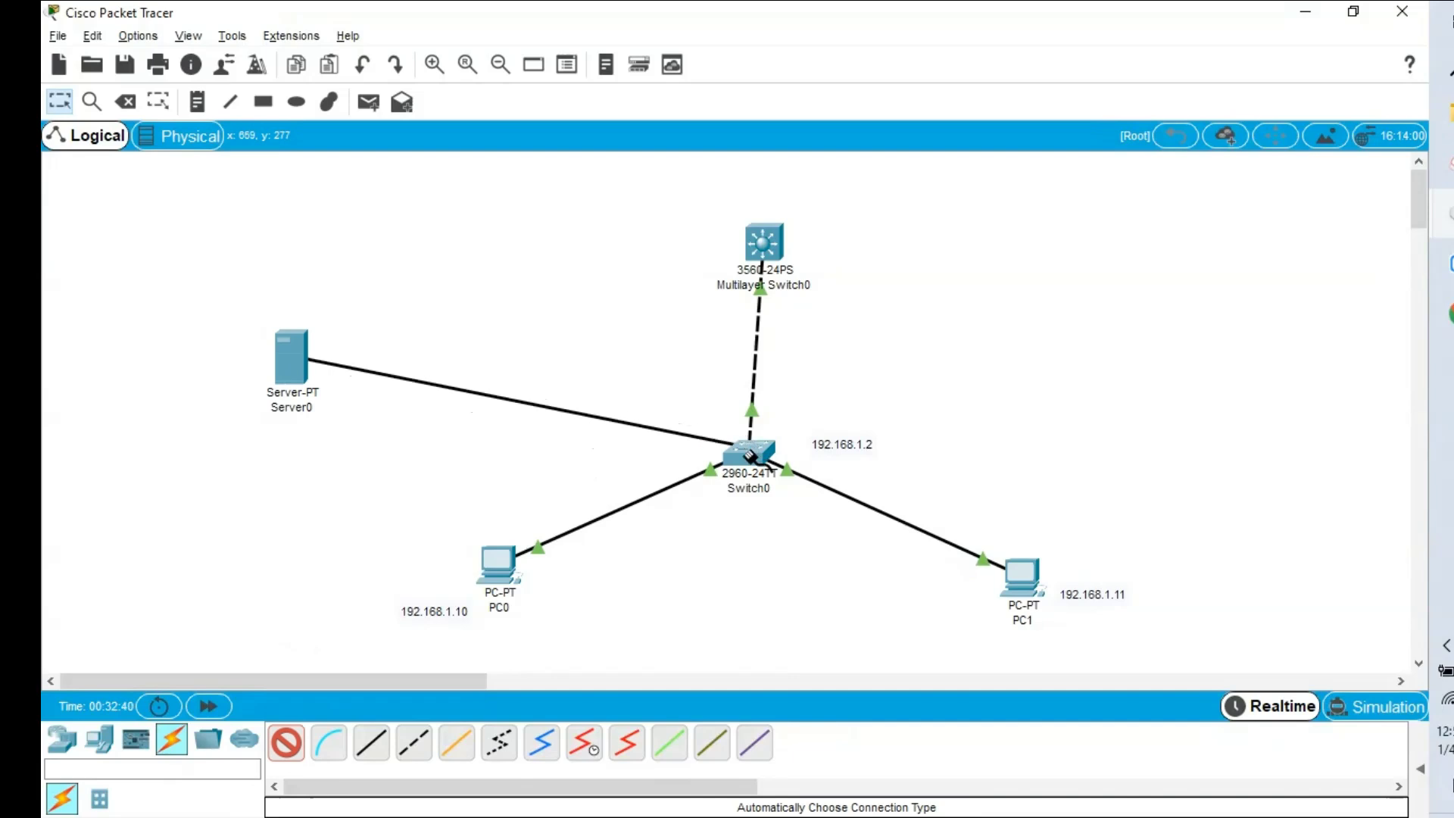
{"action": "left_click", "coordinate": [291, 363]}
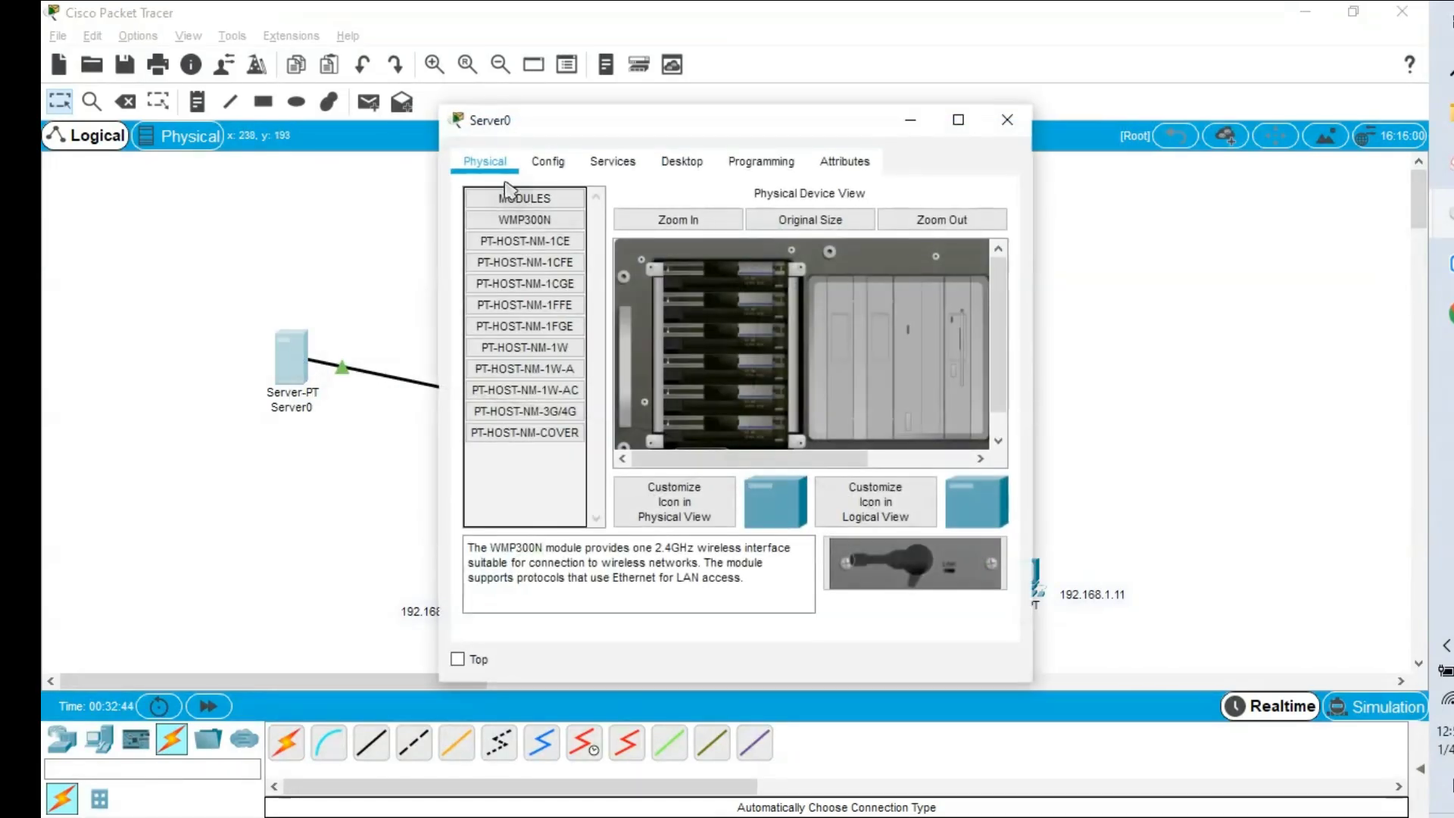
Give Server0's FastEthernet0 the IP 192.168.1.20 with mask 255.255.255.0.
{"action": "left_click", "coordinate": [548, 165]}
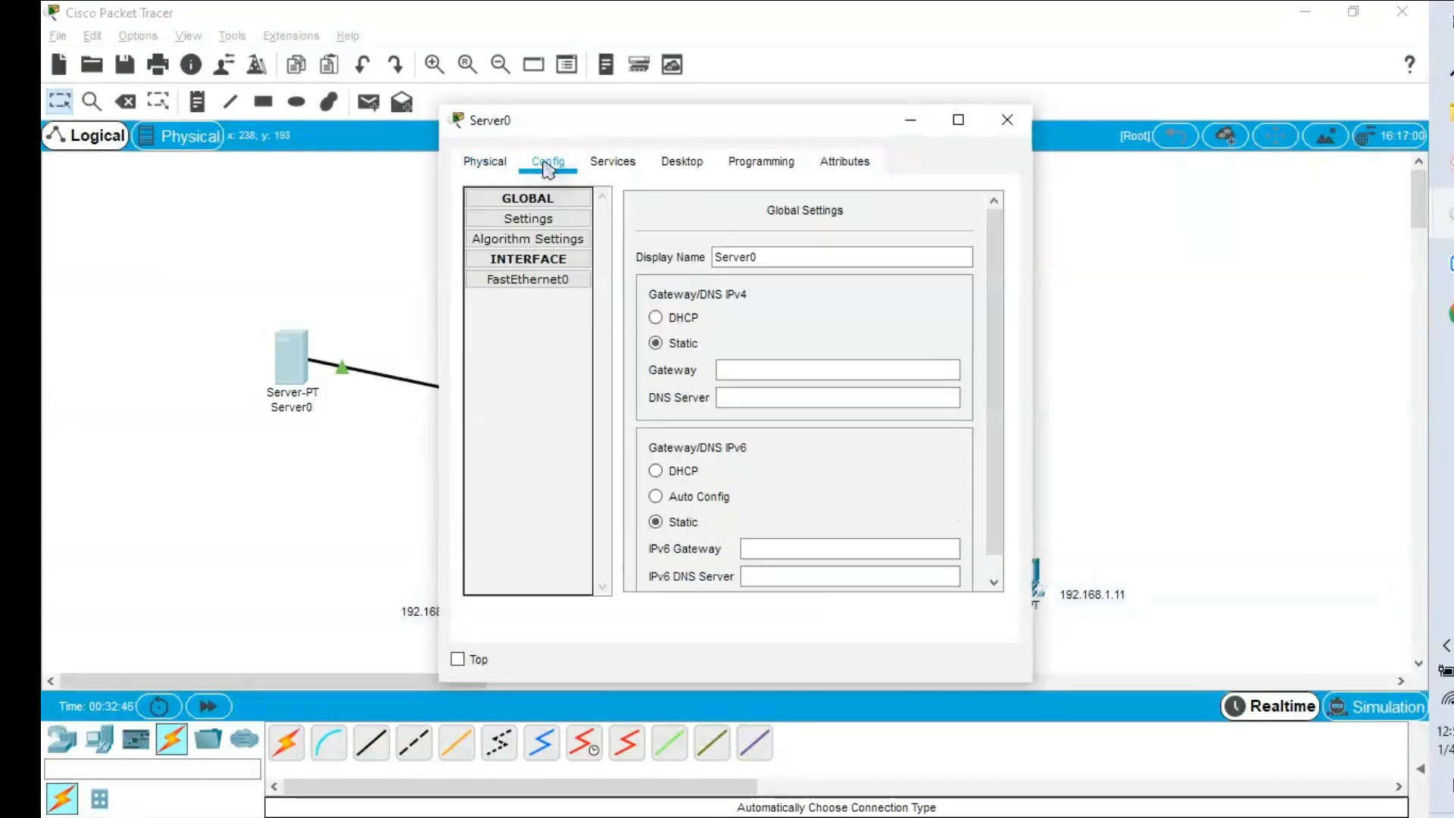
{"action": "left_click", "coordinate": [529, 279]}
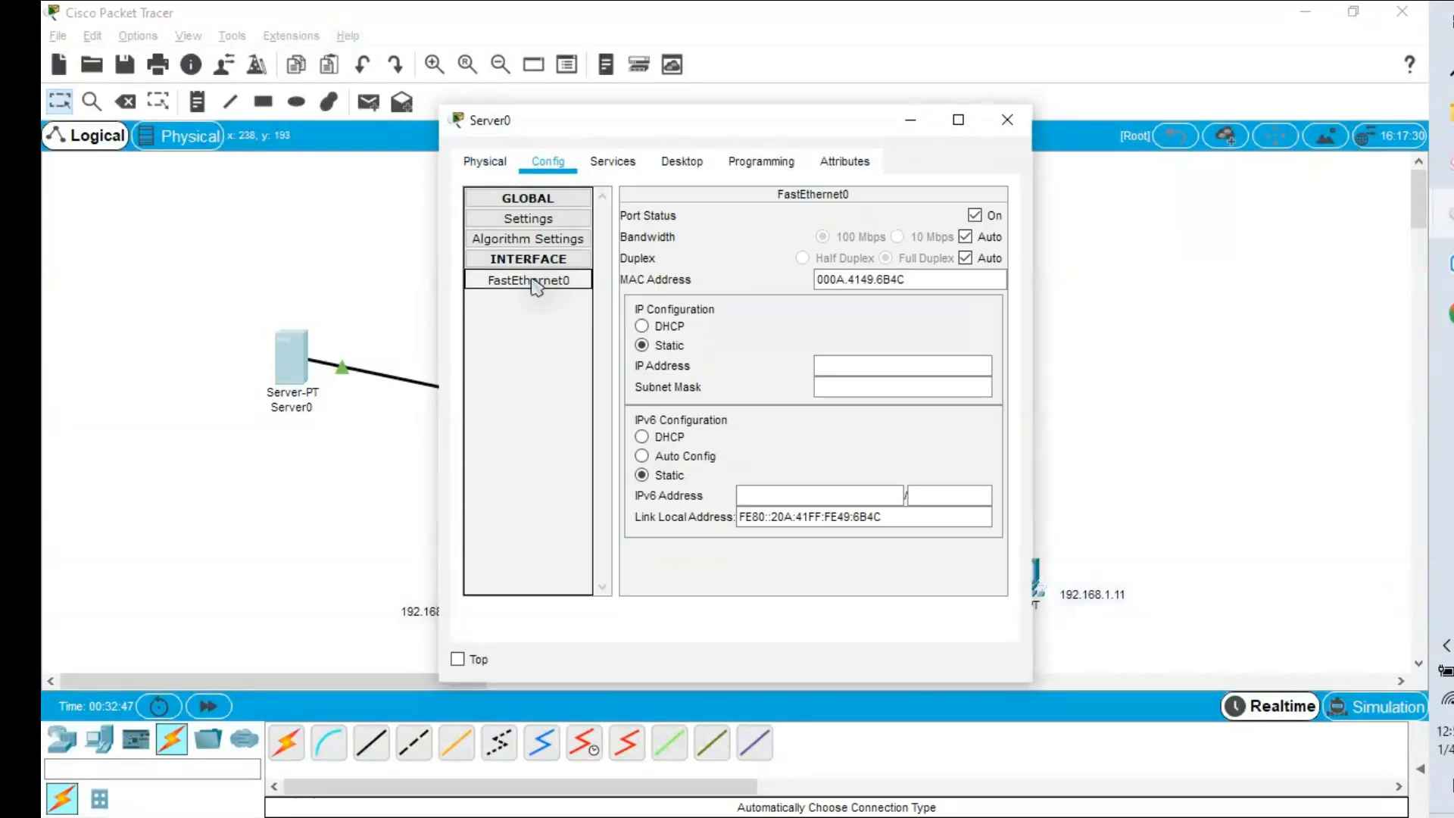
{"action": "left_click", "coordinate": [856, 374]}
{"action": "type", "text": "192.168.1.20"}
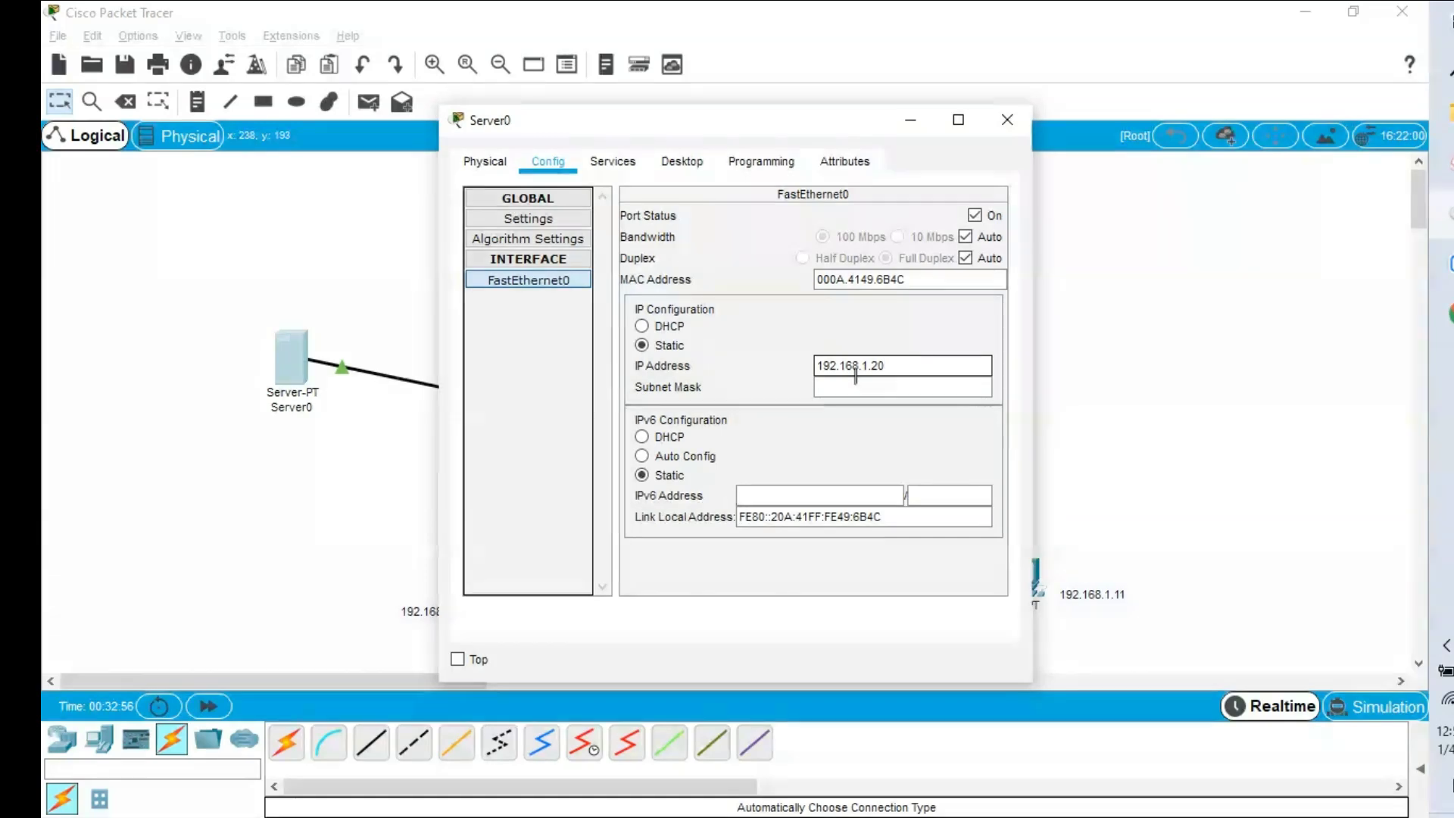
{"action": "key", "text": "Tab"}
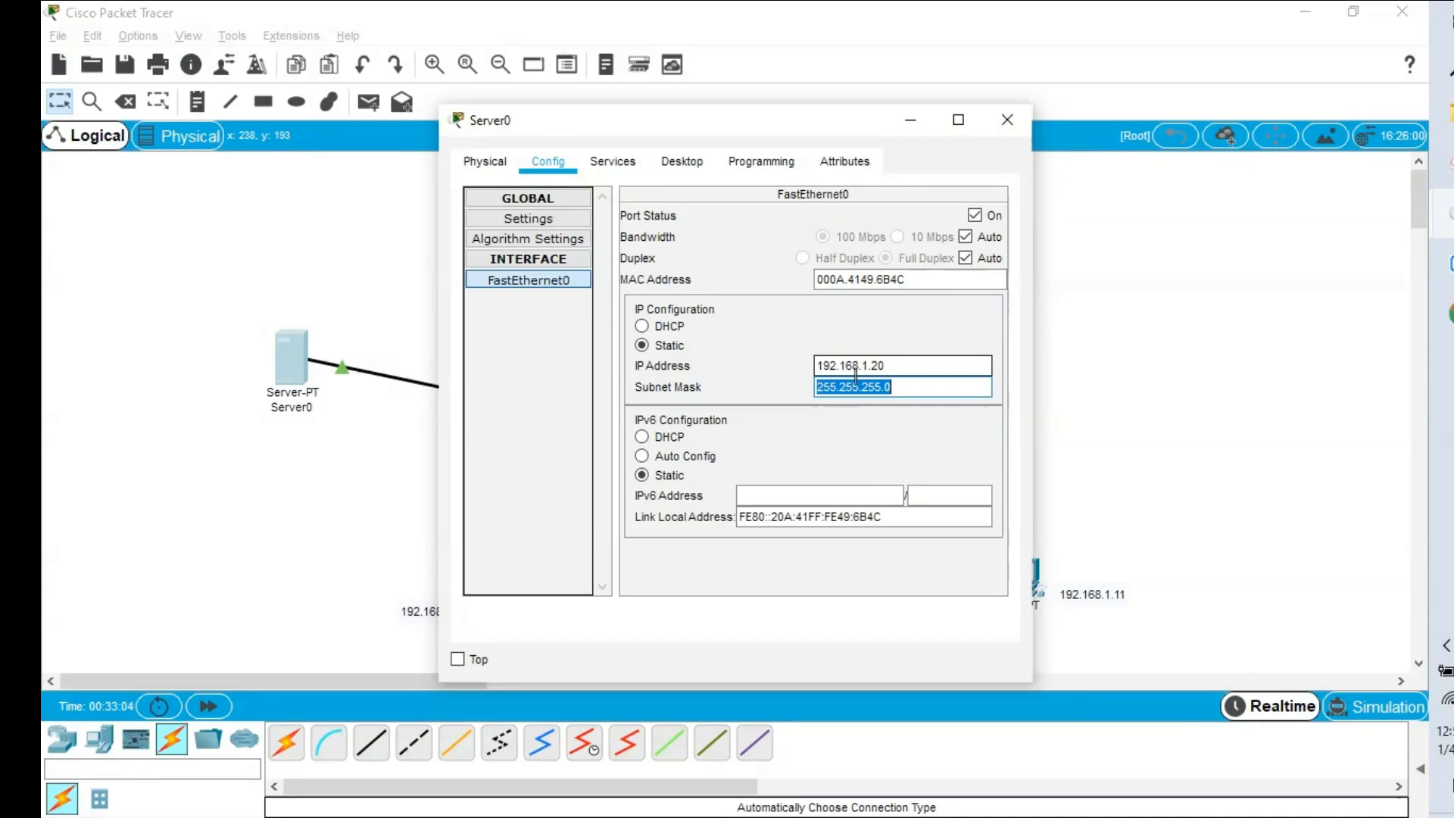
Switch Server0's NTP service on and put the server window away.
{"action": "left_click", "coordinate": [617, 163]}
{"action": "left_click", "coordinate": [552, 364]}
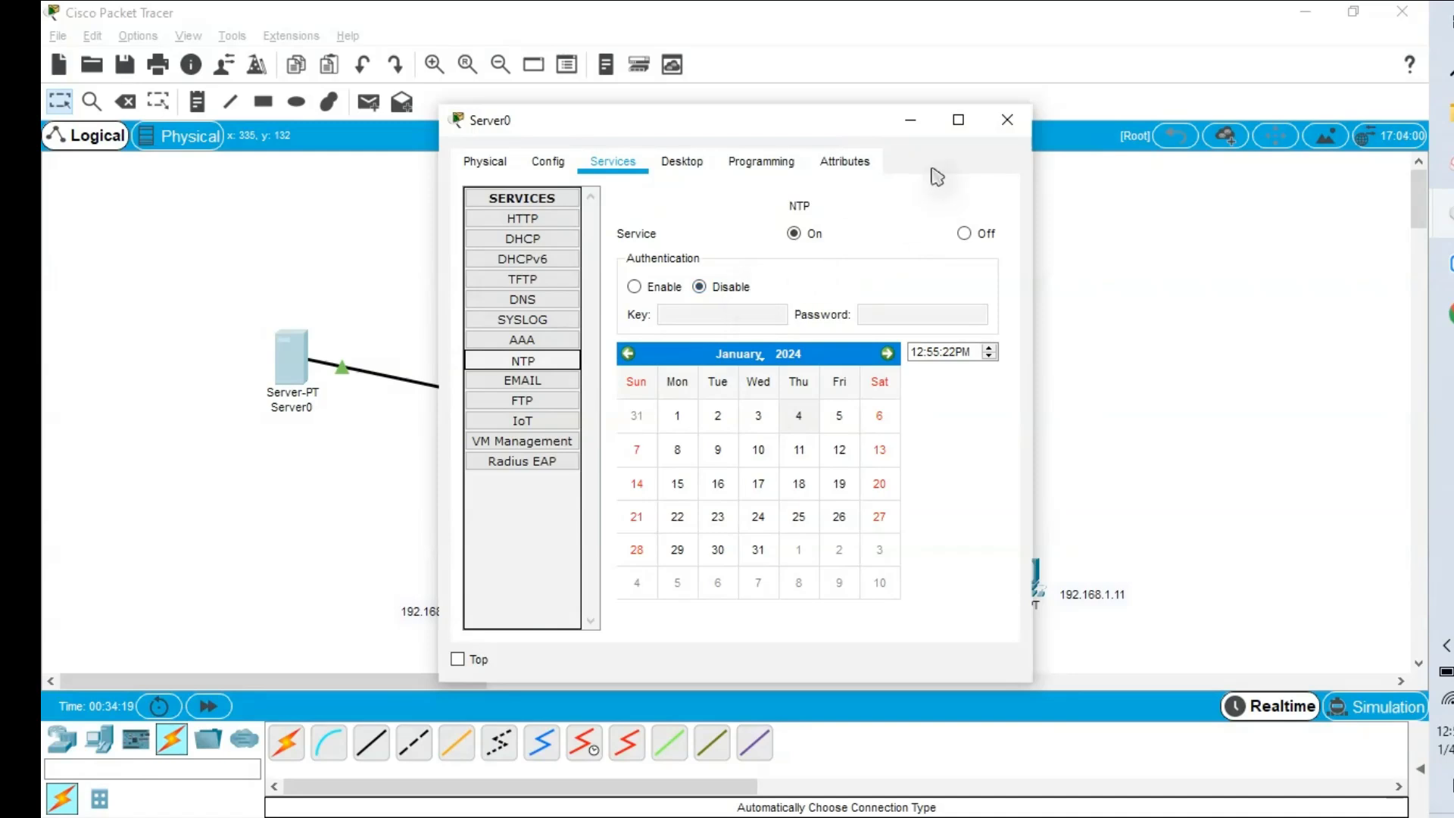
{"action": "left_click", "coordinate": [912, 119]}
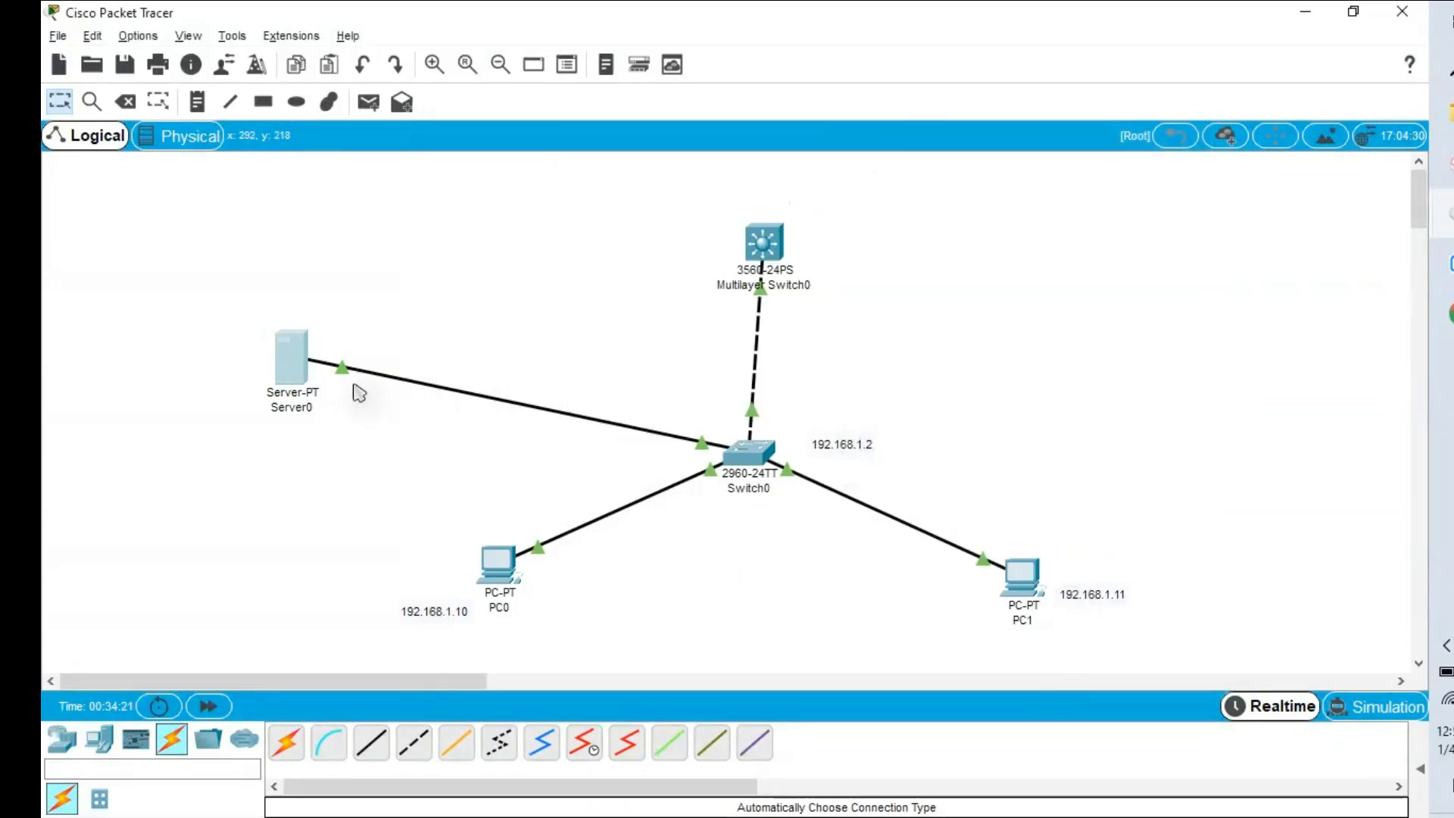
Ping Switch0 at 192.168.1.2 from Server0's command prompt, then open Switch0's CLI.
{"action": "left_click", "coordinate": [295, 376]}
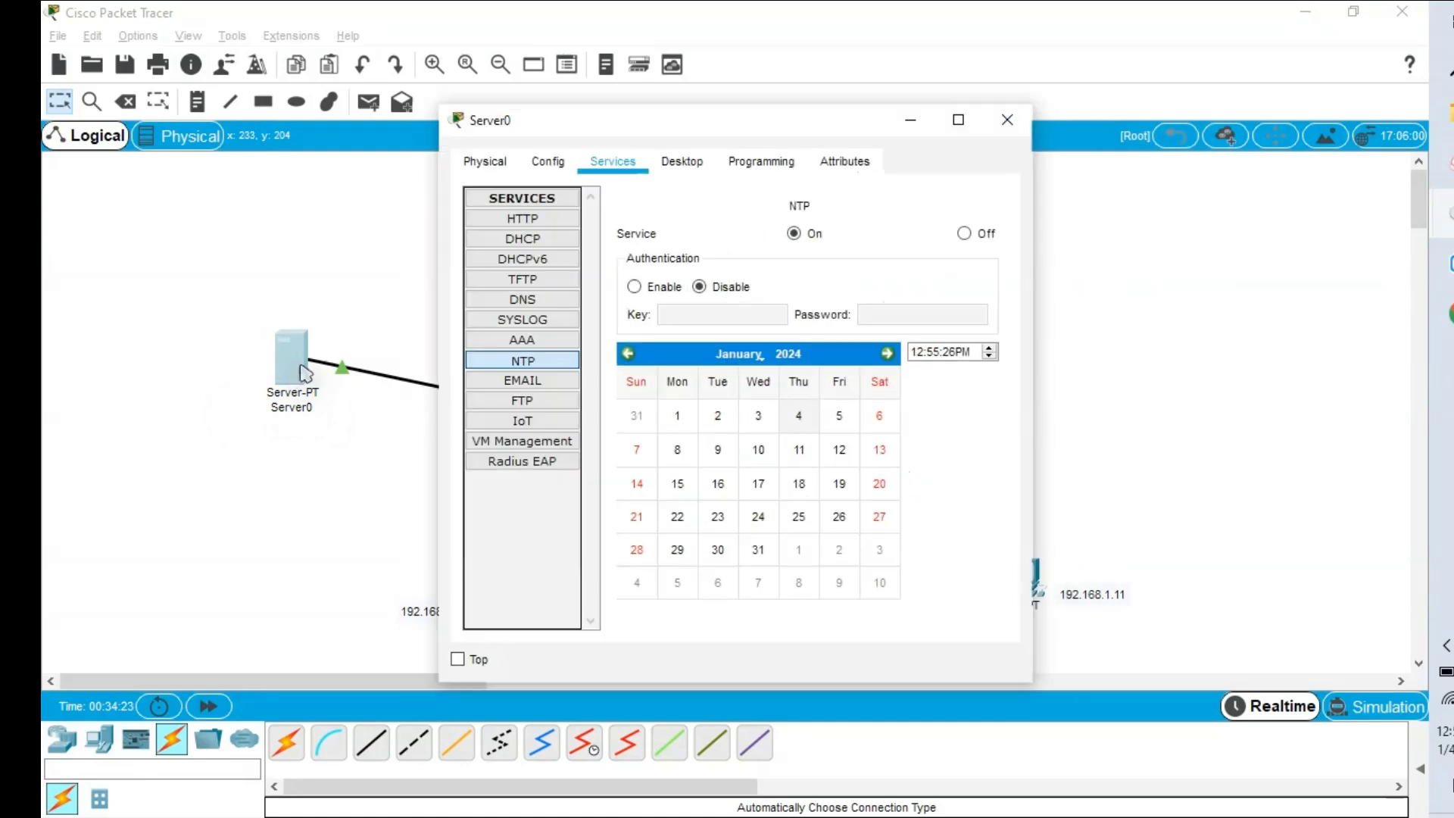
{"action": "left_click", "coordinate": [700, 168]}
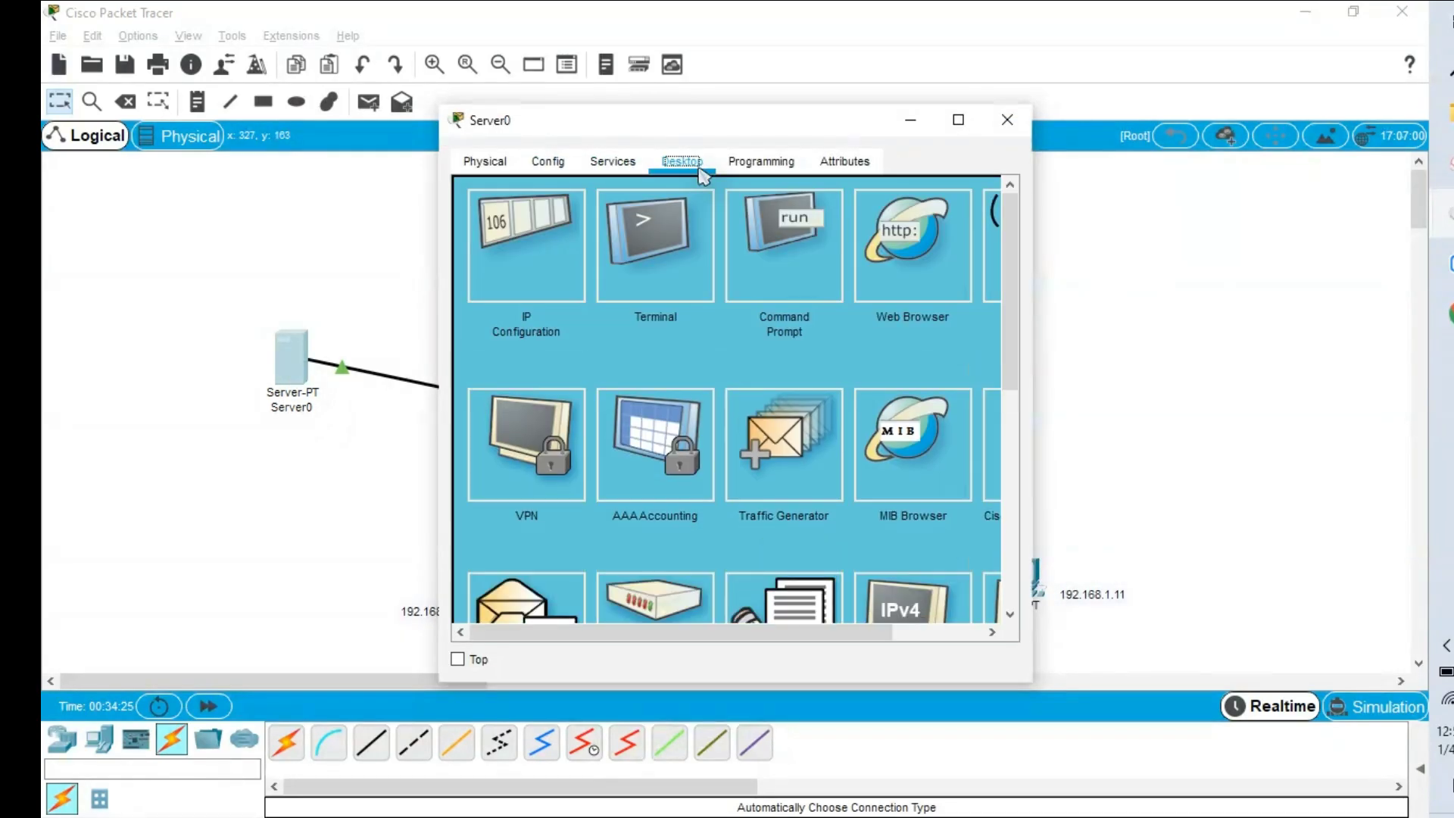
{"action": "left_click", "coordinate": [774, 286]}
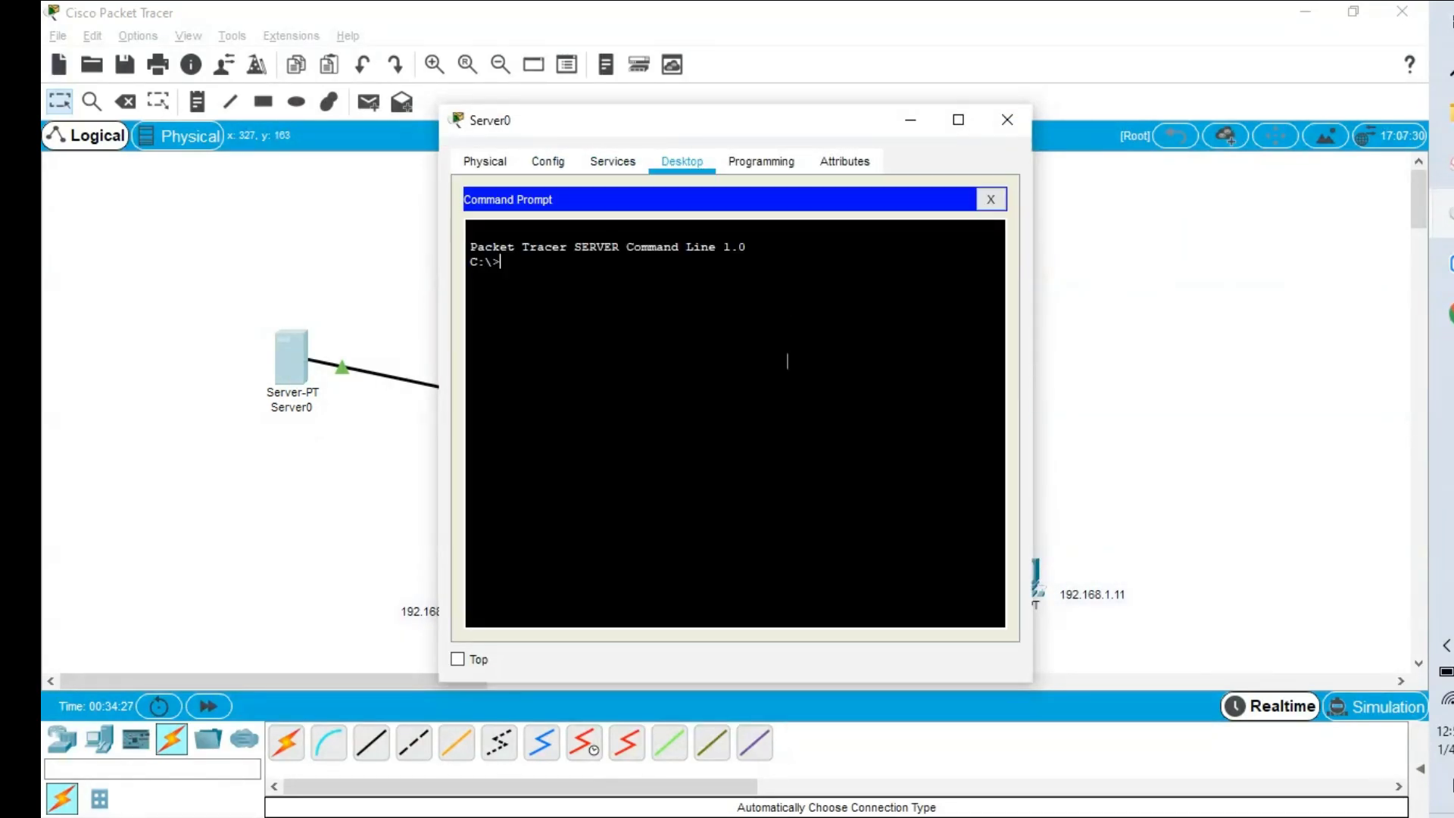
{"action": "type", "text": "ping"}
{"action": "right_click", "coordinate": [760, 395]}
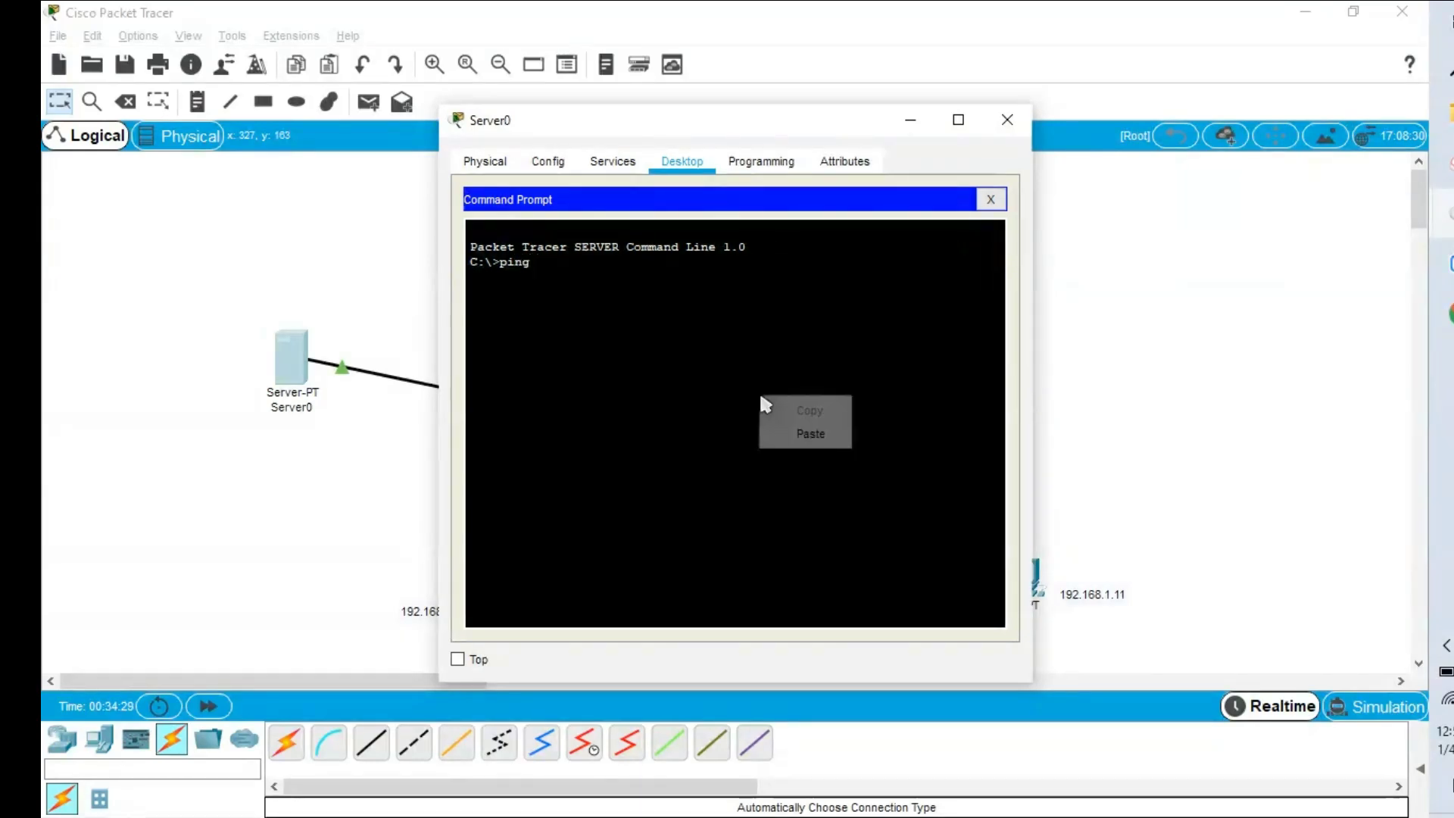
{"action": "left_click", "coordinate": [801, 434]}
{"action": "key", "text": "Return"}
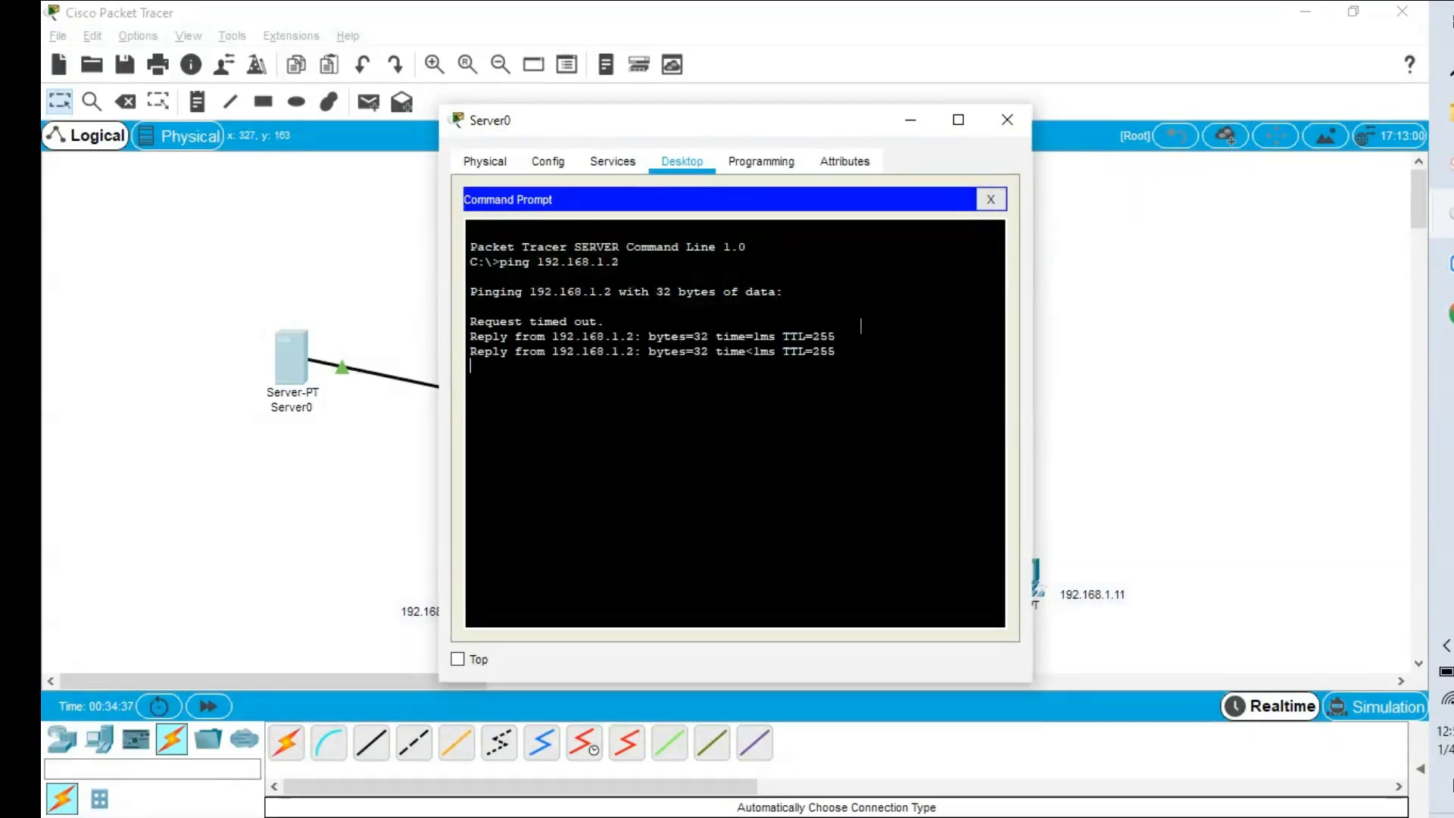
{"action": "left_click", "coordinate": [1117, 369]}
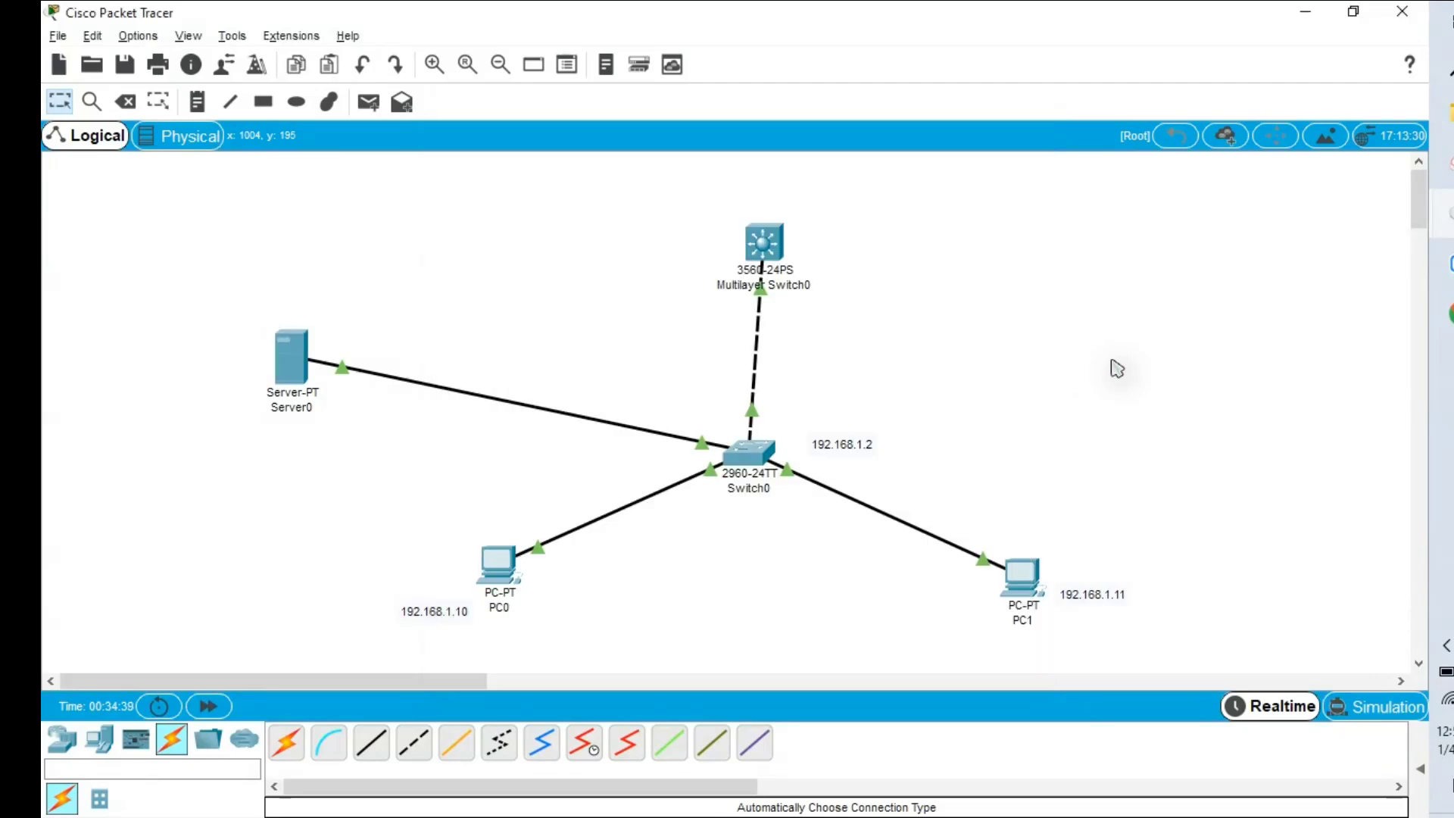
{"action": "left_click", "coordinate": [762, 454]}
In global configuration, point Switch0 at NTP server 192.168.1.20.
{"action": "left_click", "coordinate": [958, 119]}
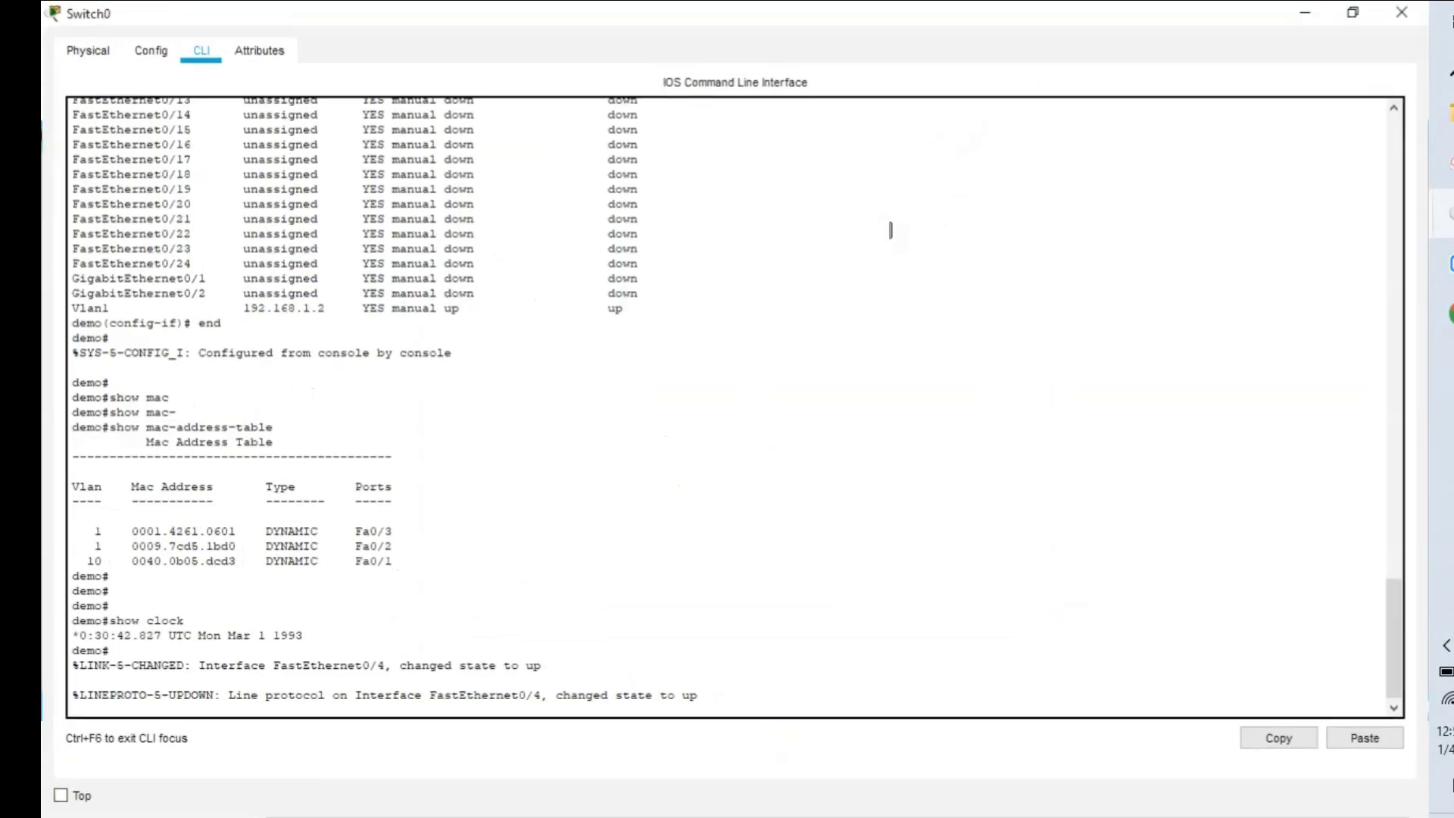
{"action": "key", "text": "Return"}
{"action": "key", "text": "Return"}
{"action": "key", "text": "Return"}
{"action": "key", "text": "Return"}
{"action": "type", "text": "confi"}
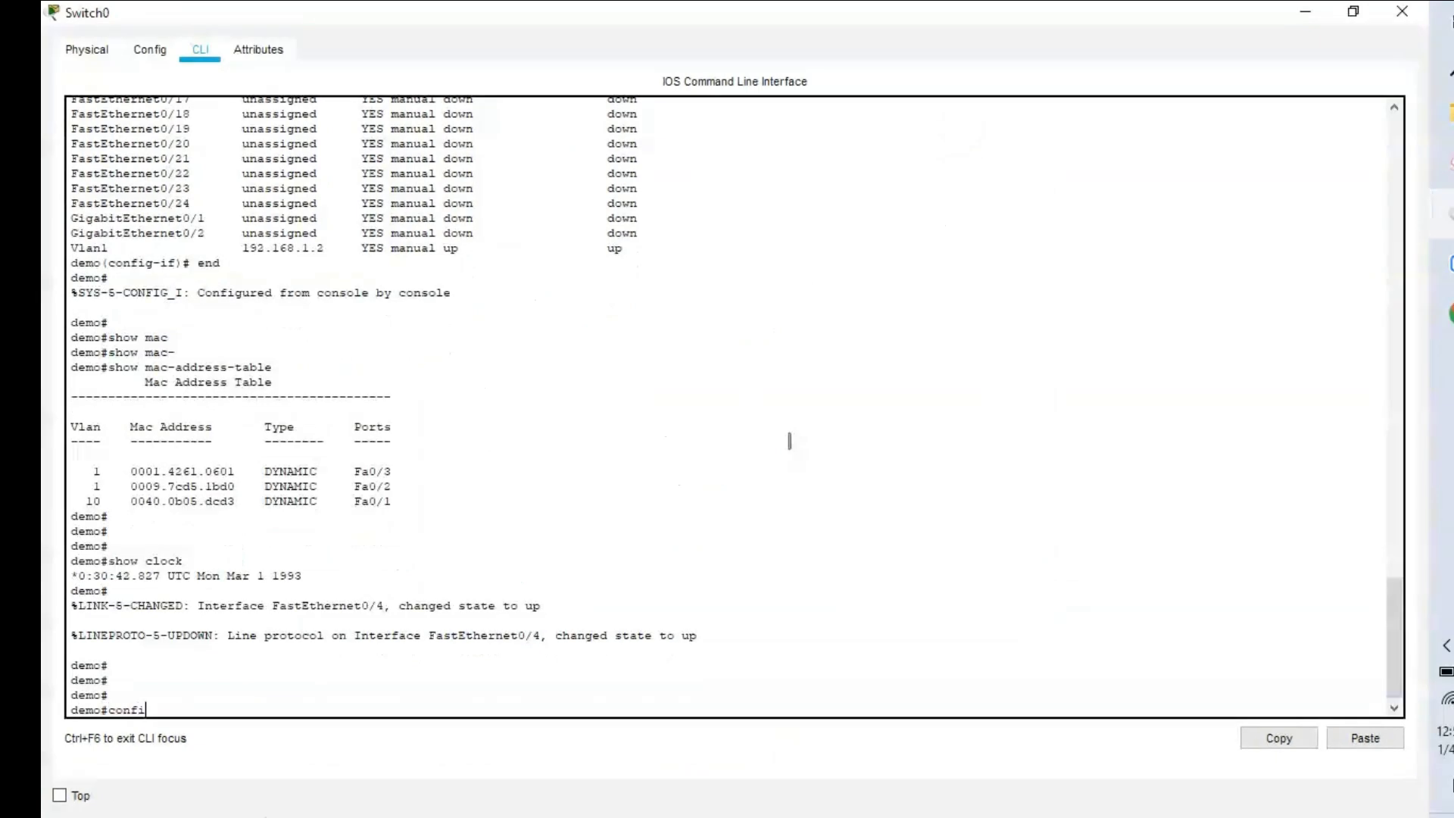
{"action": "type", "text": "g t"}
{"action": "key", "text": "Return"}
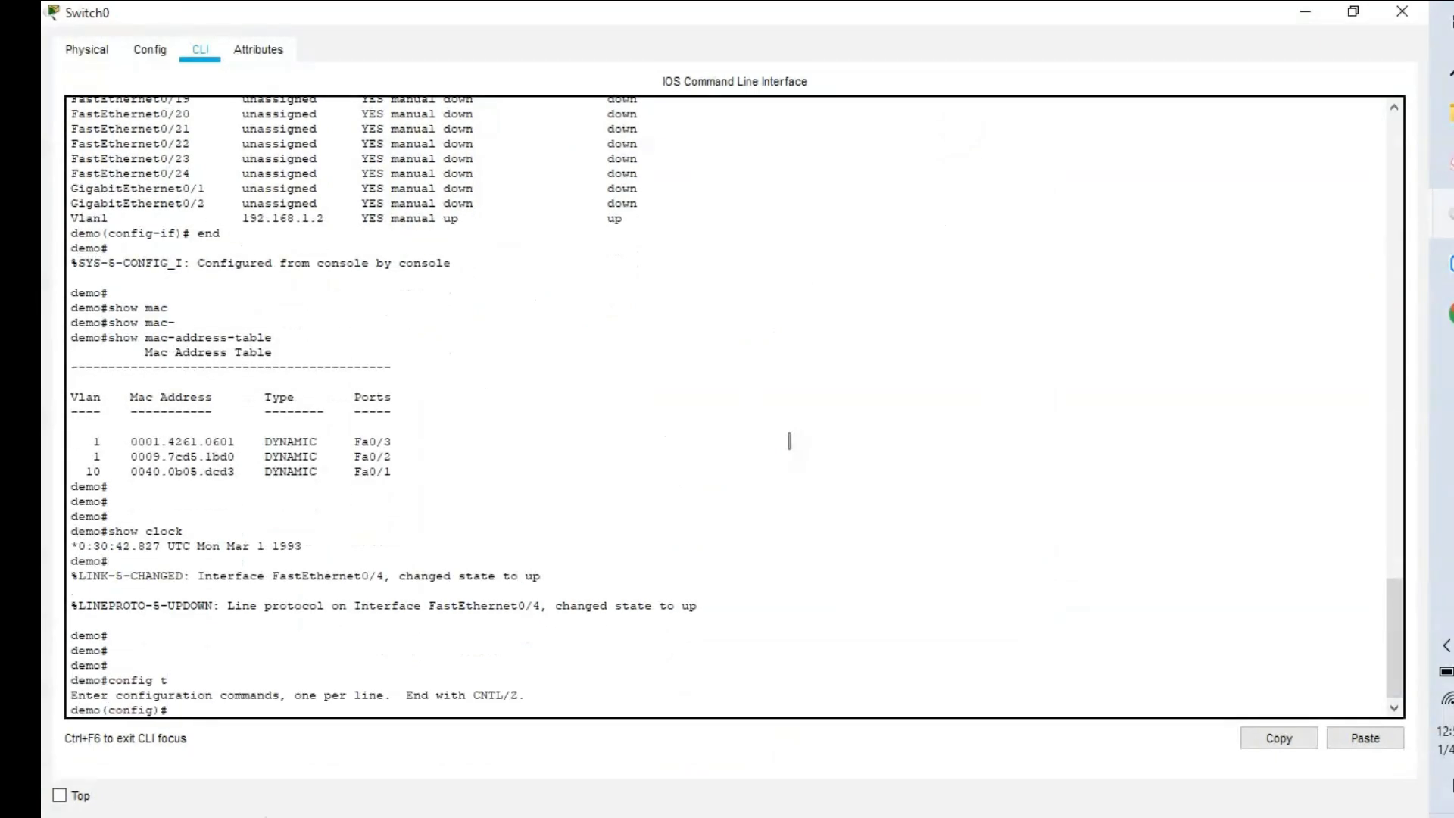
{"action": "type", "text": "netposer"}
{"action": "key", "text": "Tab"}
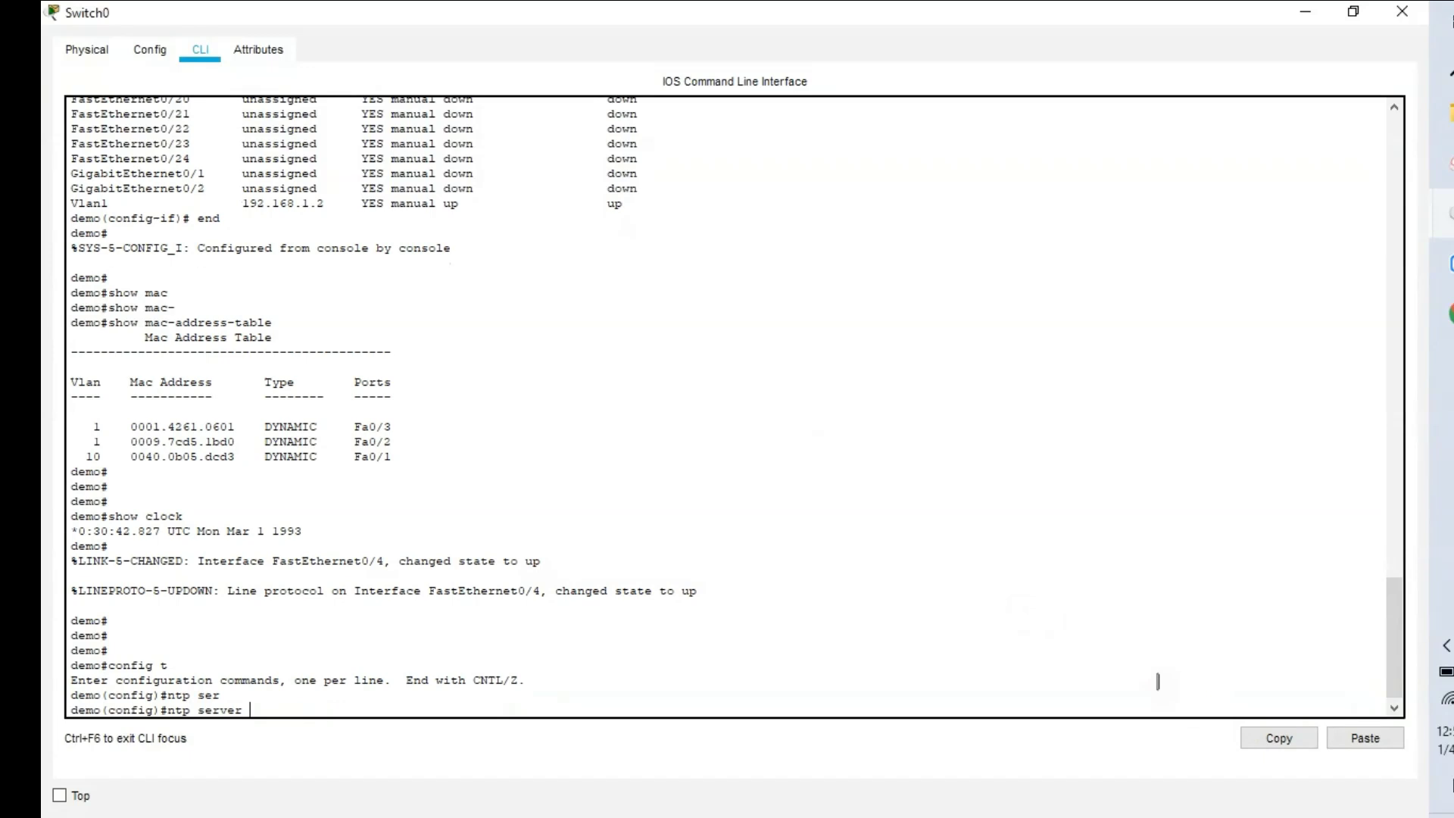
{"action": "left_click", "coordinate": [1355, 745]}
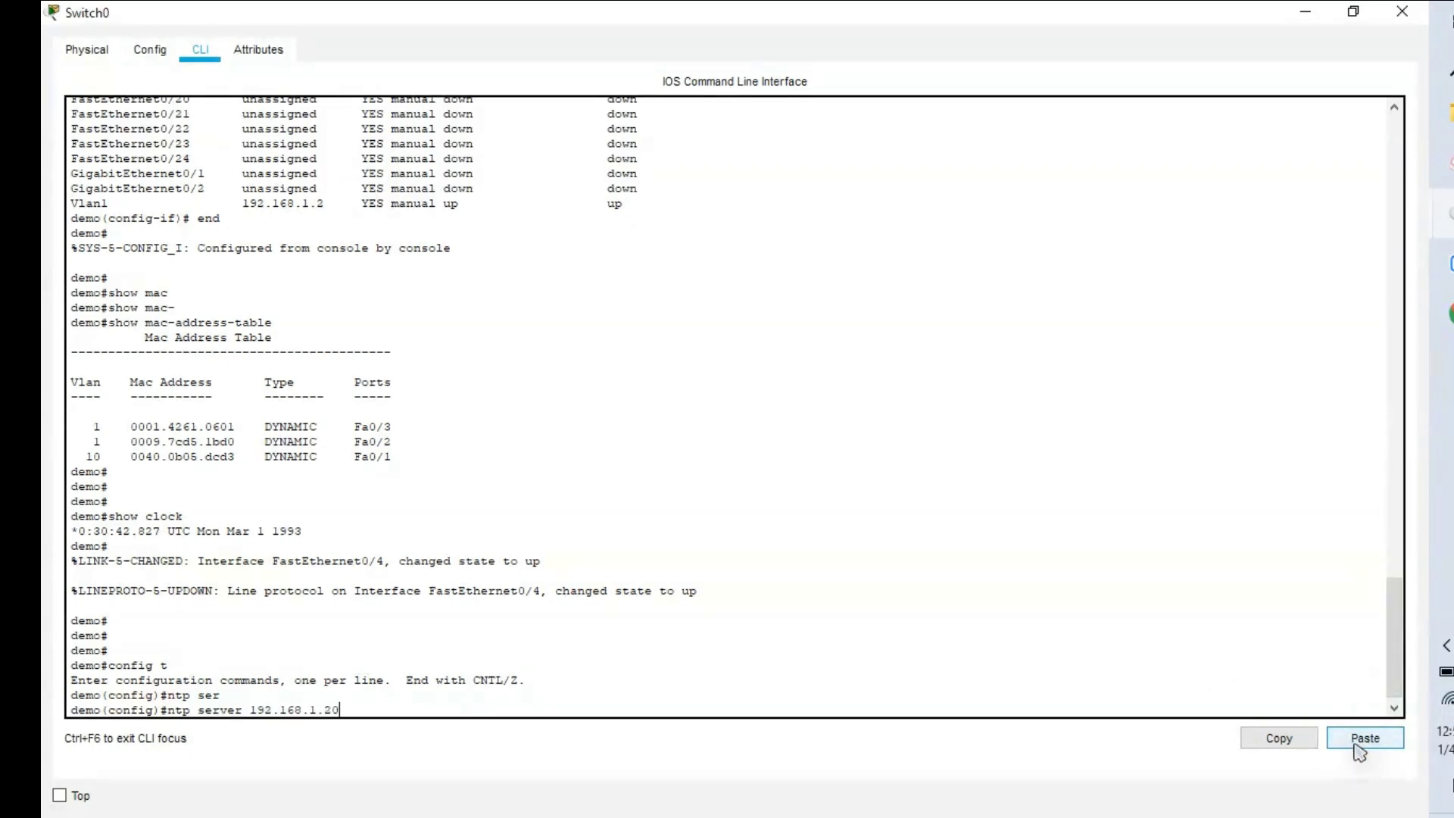
{"action": "key", "text": "Return"}
Check the switch clock with do show clock and return to privileged mode.
{"action": "type", "text": "do"}
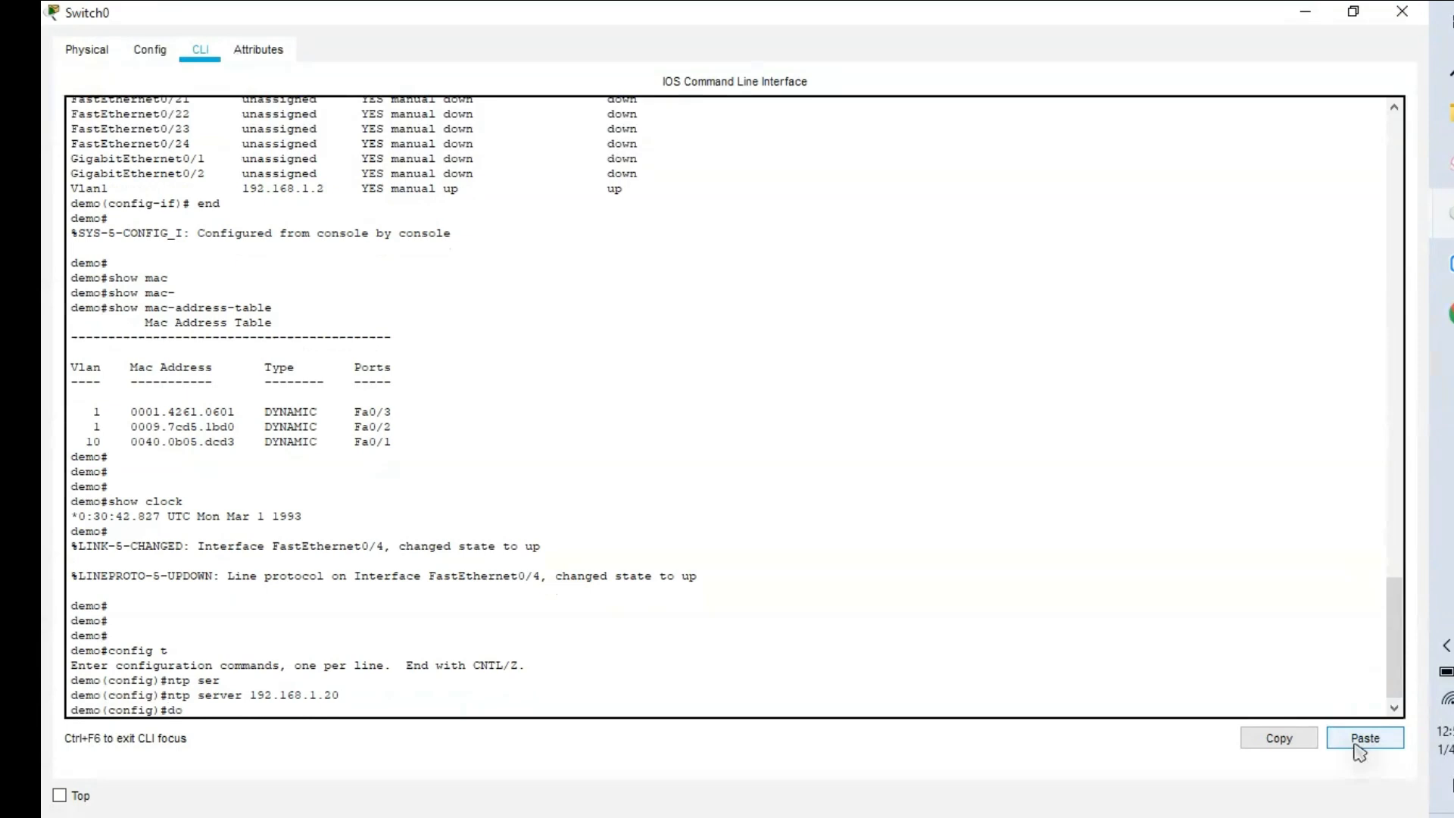
{"action": "type", "text": " show clock"}
{"action": "key", "text": "Return"}
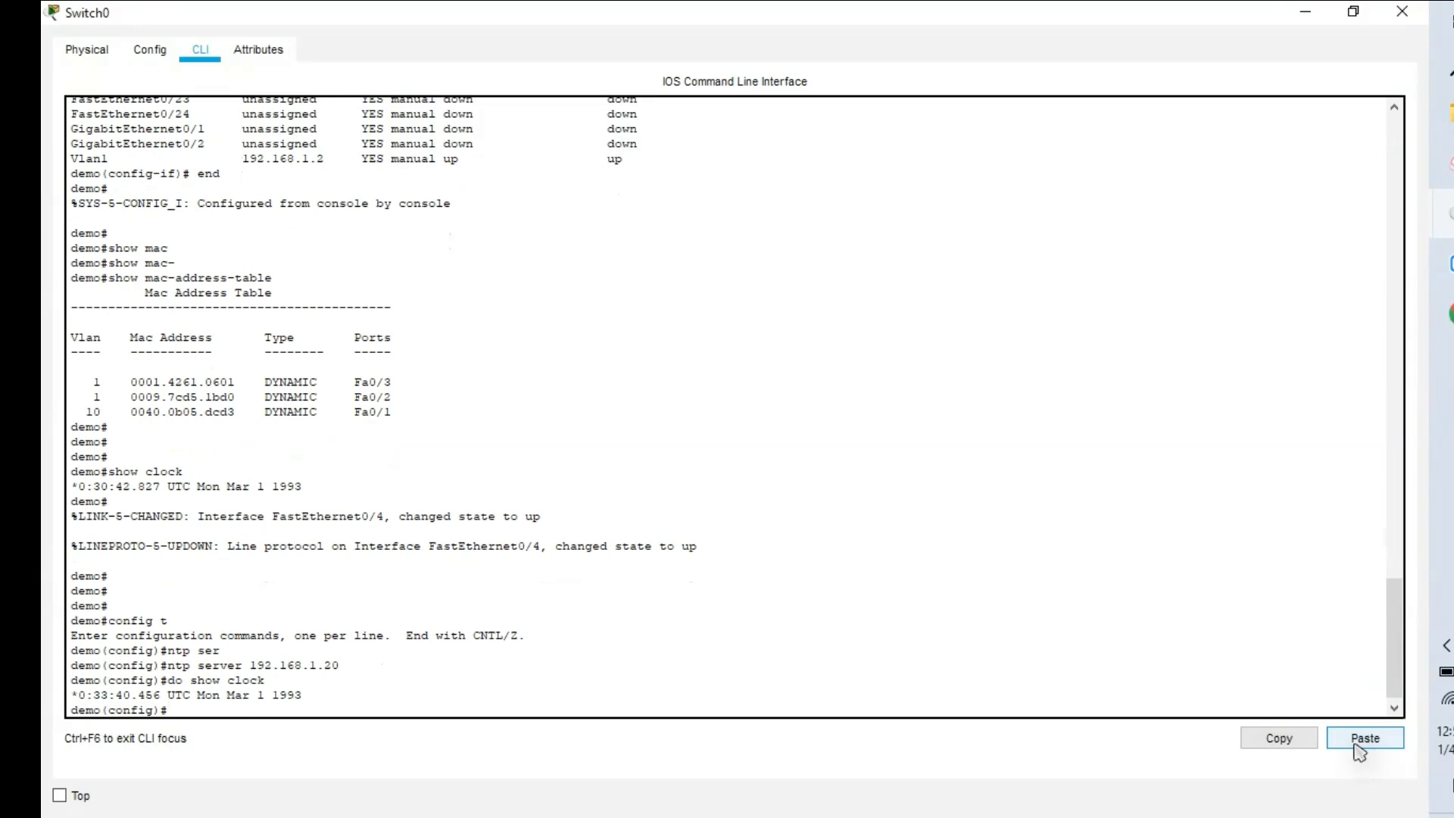
{"action": "type", "text": "s"}
{"action": "key", "text": "BackSpace"}
{"action": "type", "text": "end"}
{"action": "key", "text": "Return"}
{"action": "key", "text": "Return"}
{"action": "type", "text": "show"}
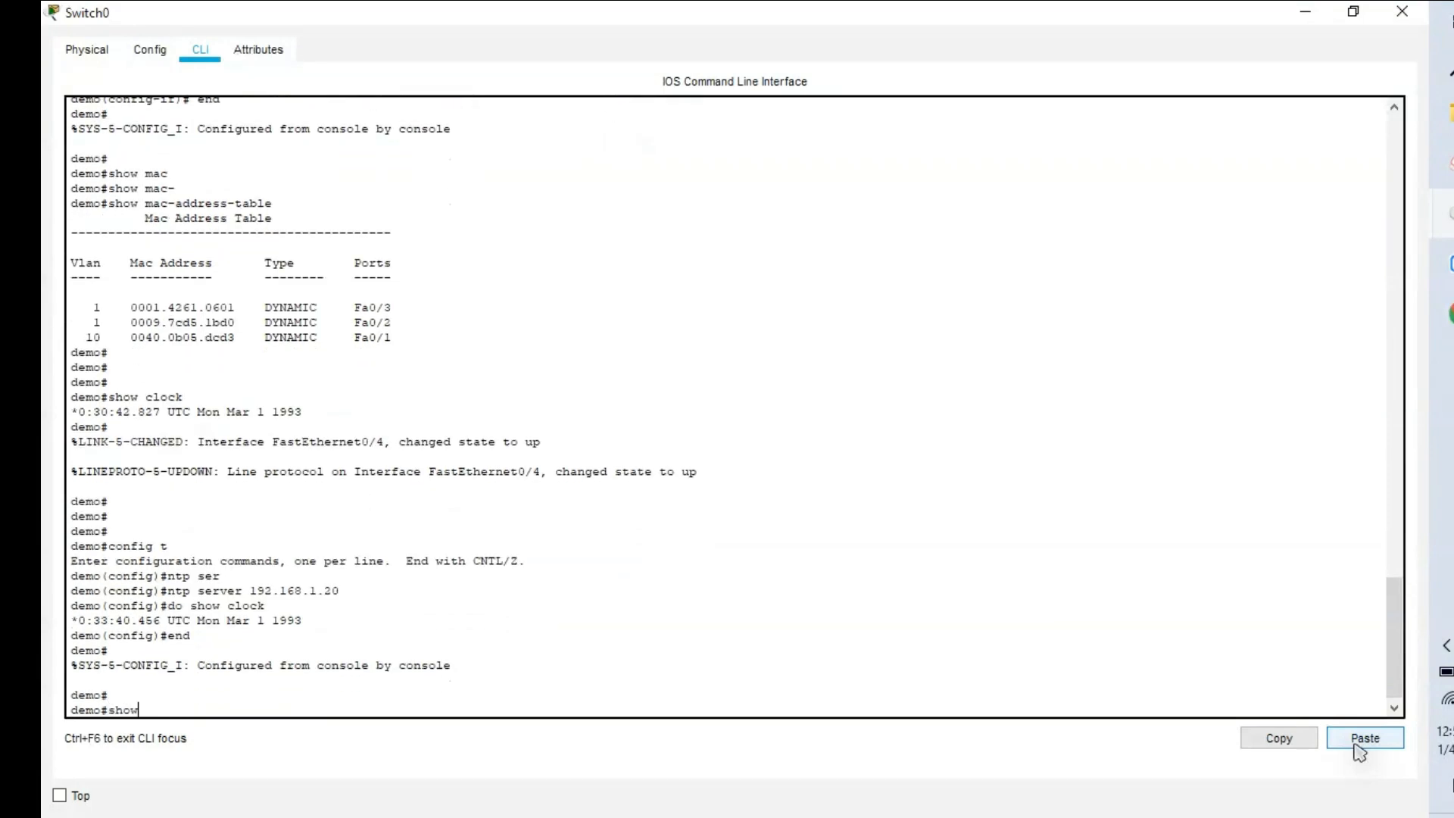
{"action": "type", "text": " ntp"}
Check show ntp status for synchronization with 192.168.1.20, then display the updated clock.
{"action": "key", "text": "Tab"}
{"action": "type", "text": "st"}
{"action": "key", "text": "Tab"}
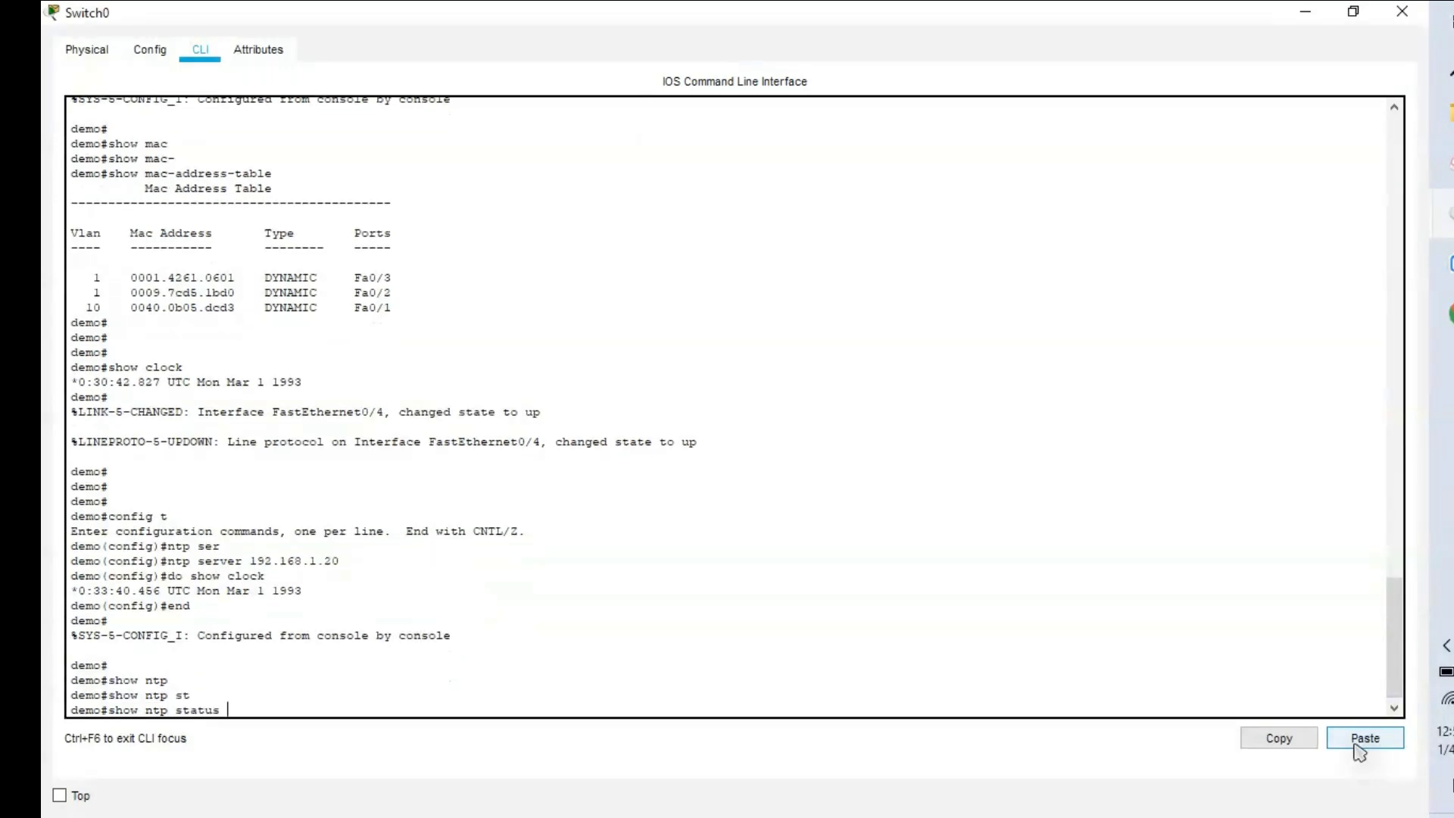
{"action": "key", "text": "Return"}
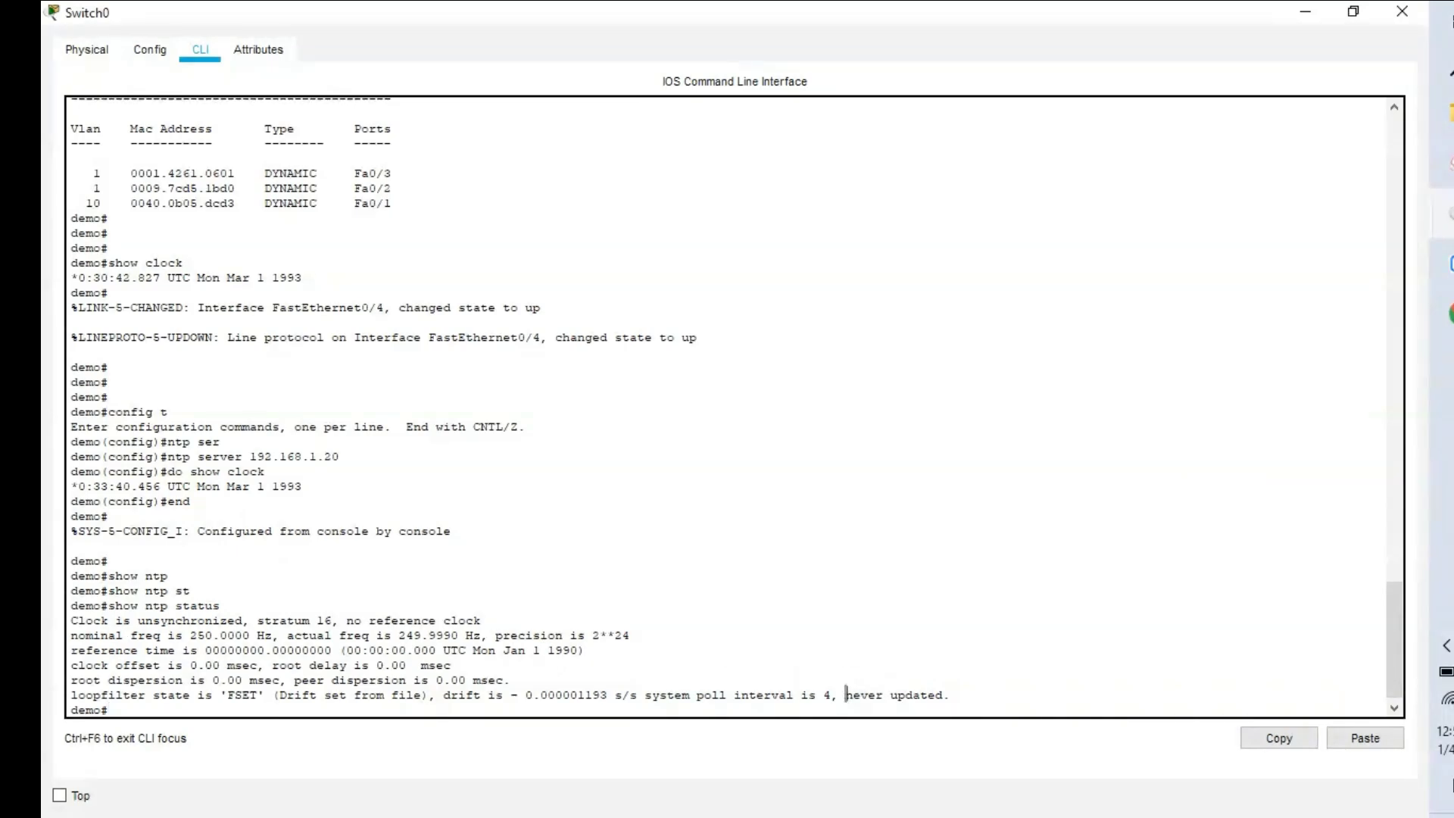
{"action": "left_click_drag", "start_coordinate": [846, 694], "coordinate": [942, 695]}
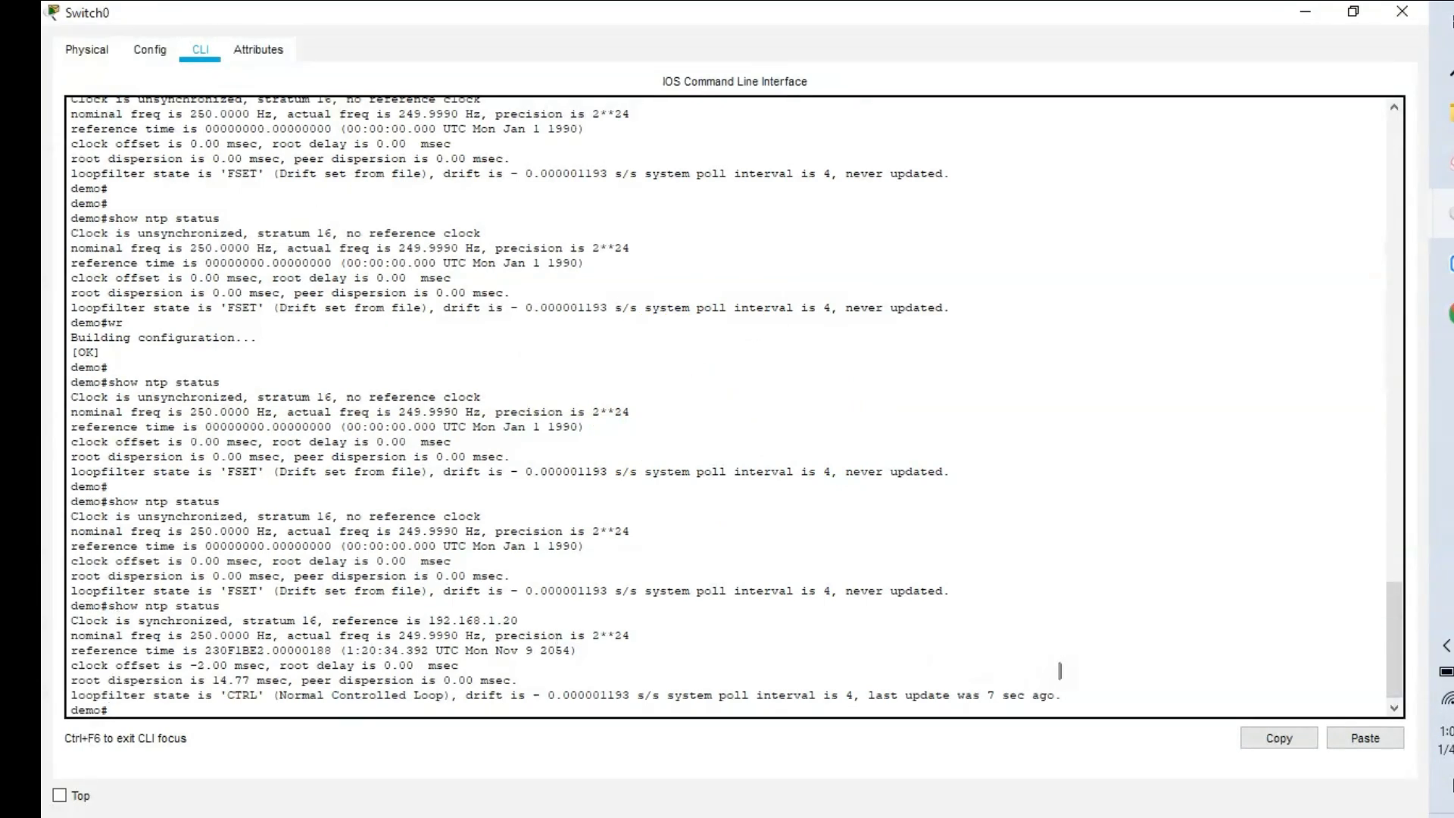
{"action": "type", "text": "show clock"}
{"action": "key", "text": "Return"}
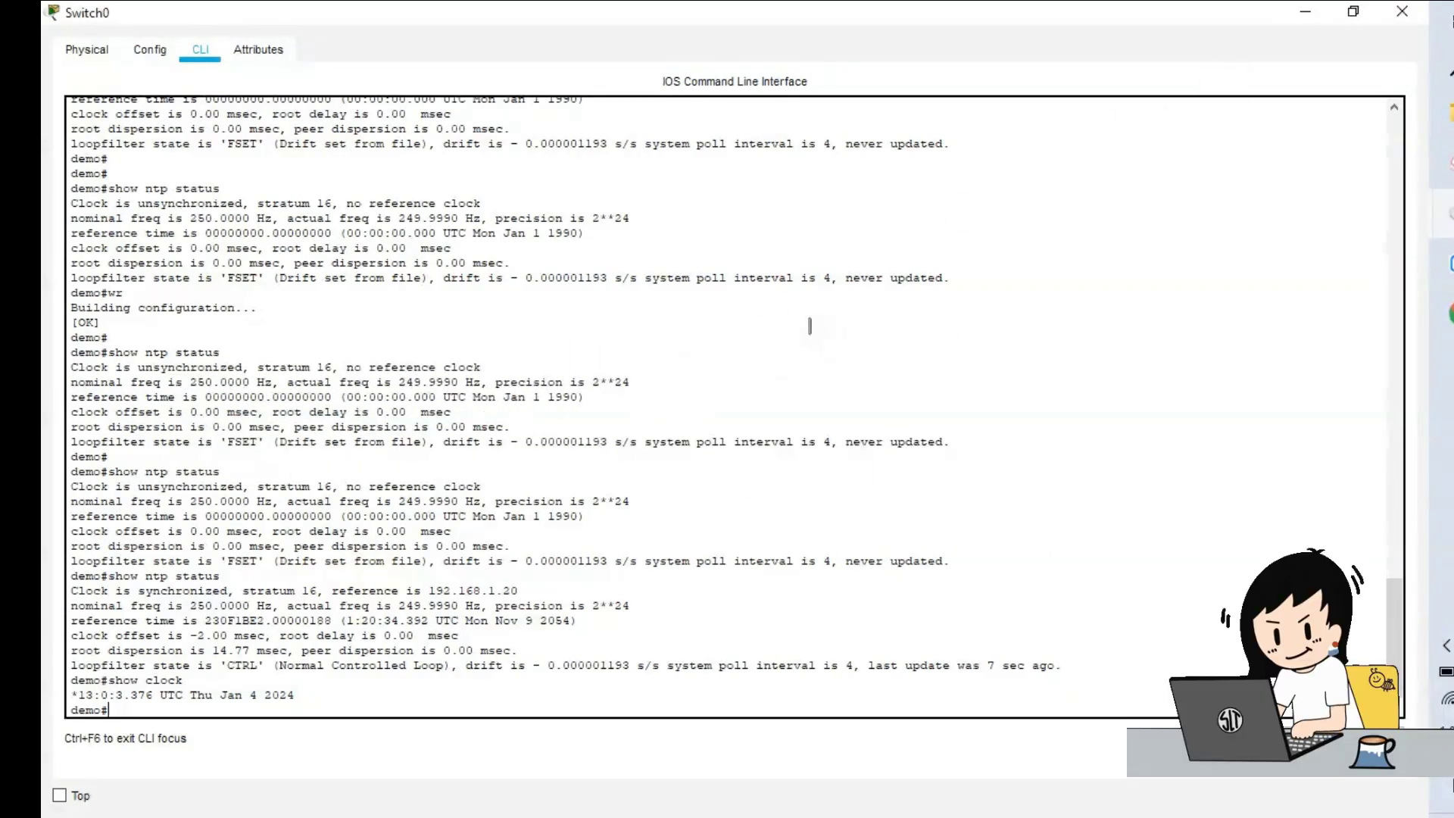
Run telnet 192.168.1.2 from PC1's command prompt.
{"action": "left_click", "coordinate": [1301, 21]}
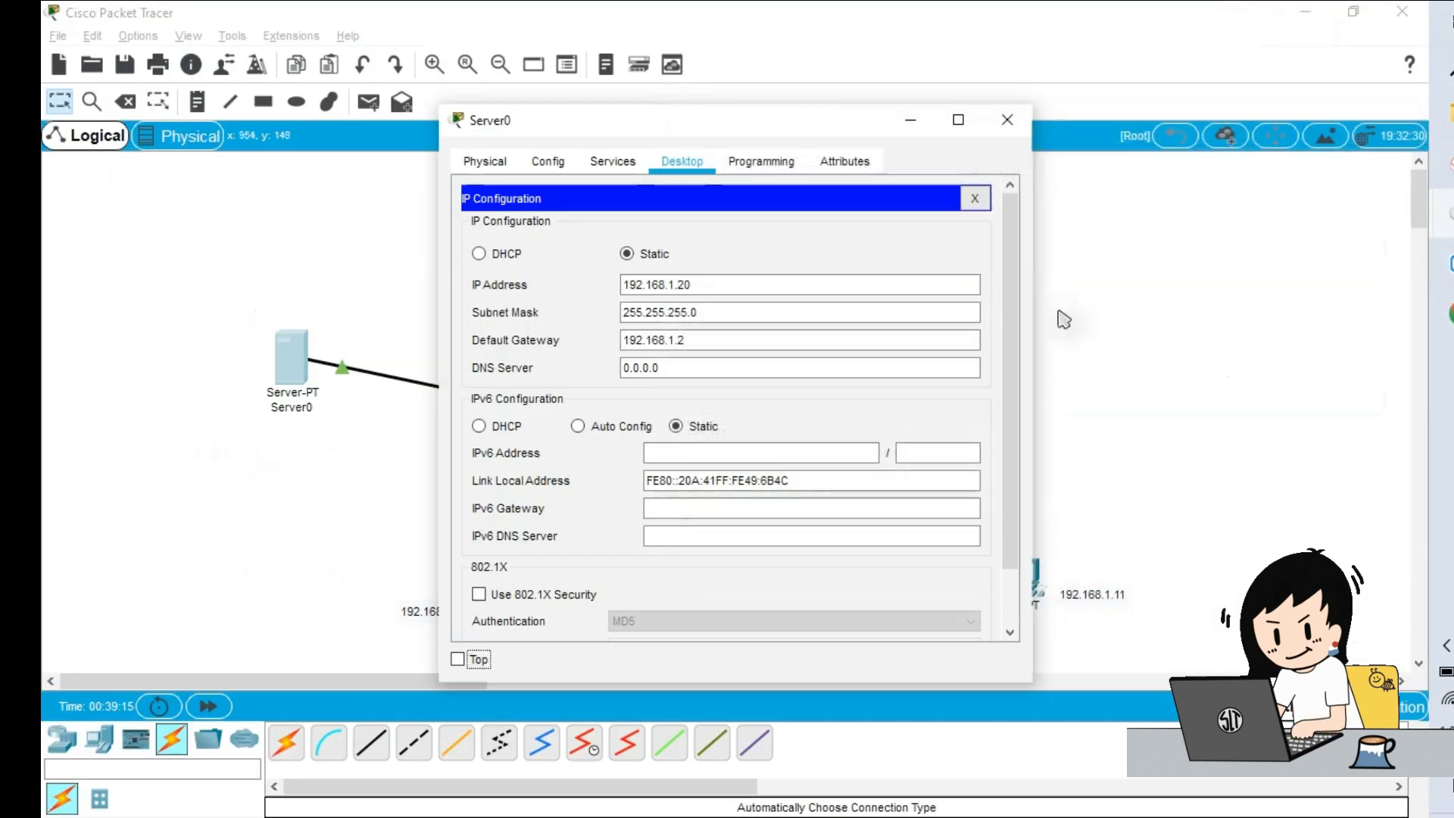
{"action": "left_click", "coordinate": [1023, 121]}
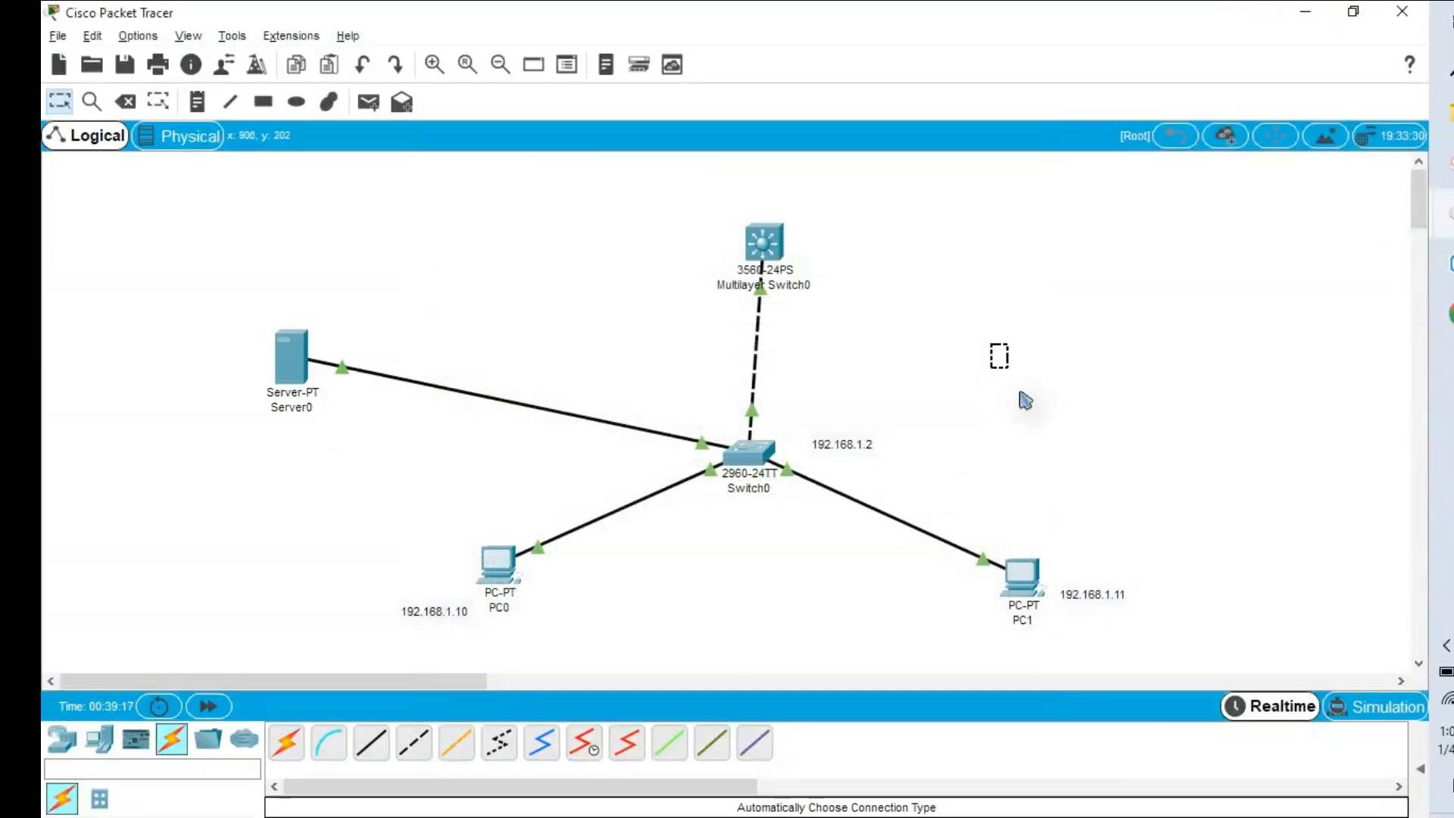
{"action": "left_click", "coordinate": [1023, 587]}
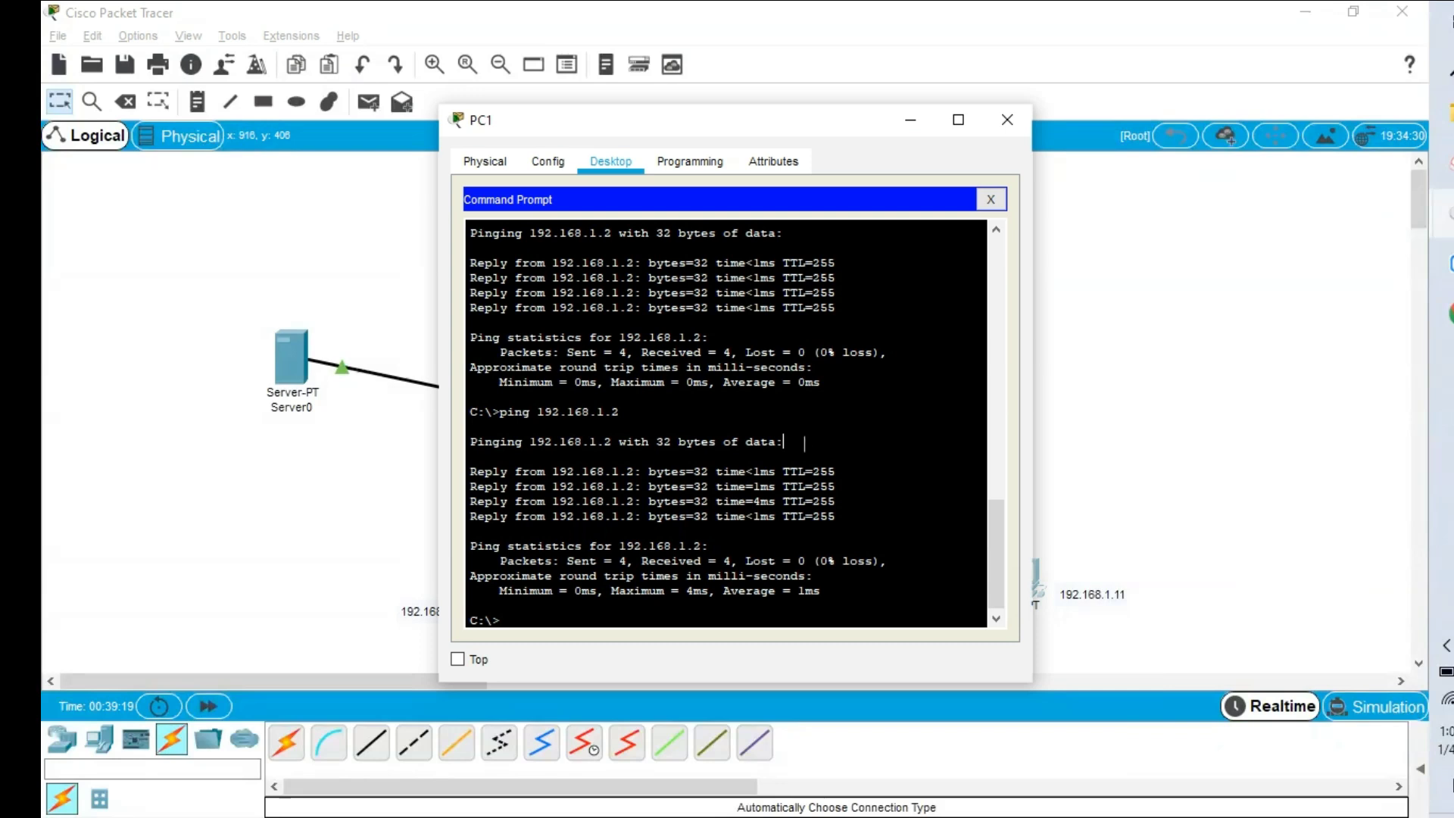
{"action": "type", "text": "telnet 192.168.1.2"}
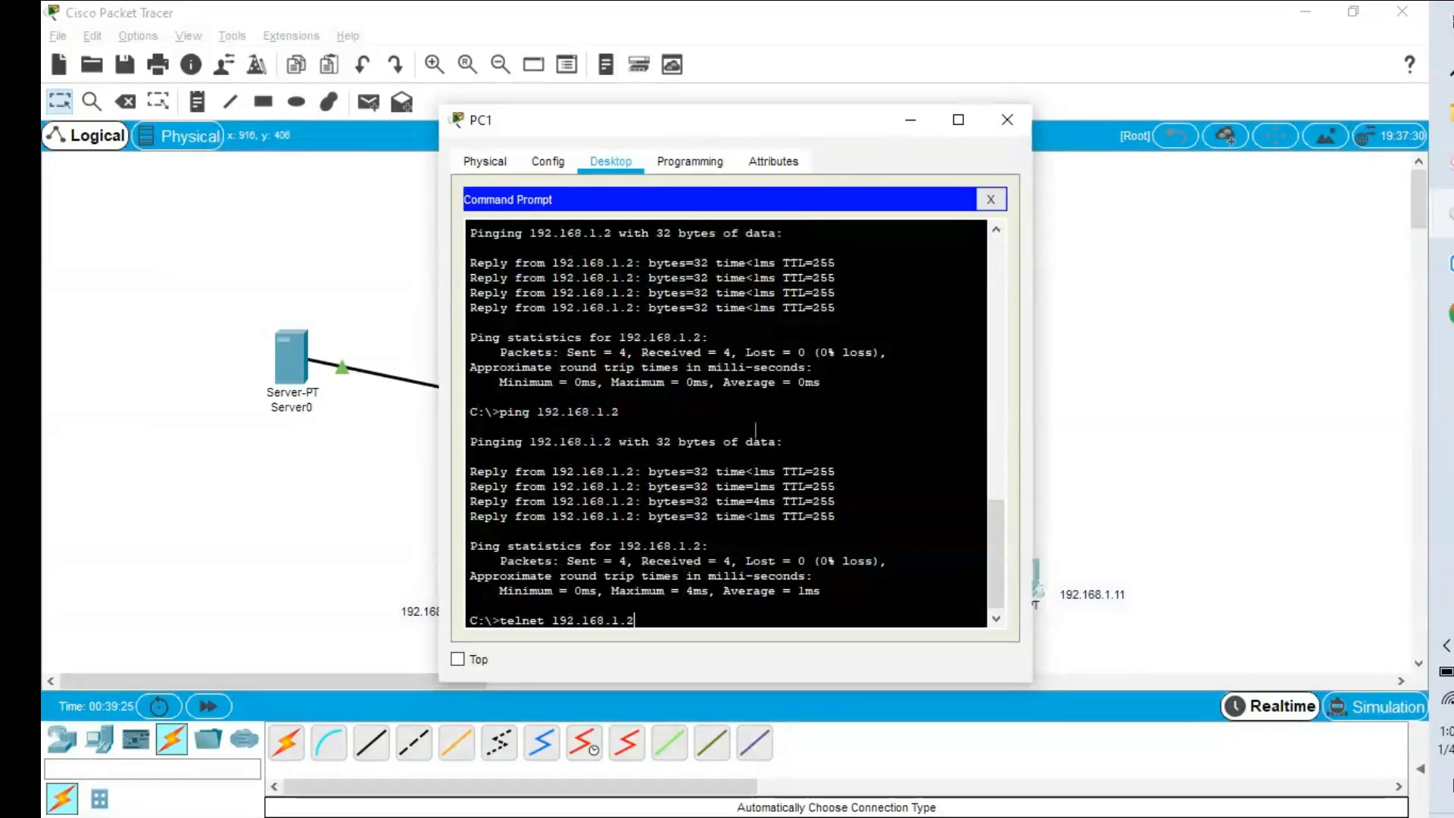
{"action": "left_click_drag", "start_coordinate": [685, 136], "coordinate": [1138, 142]}
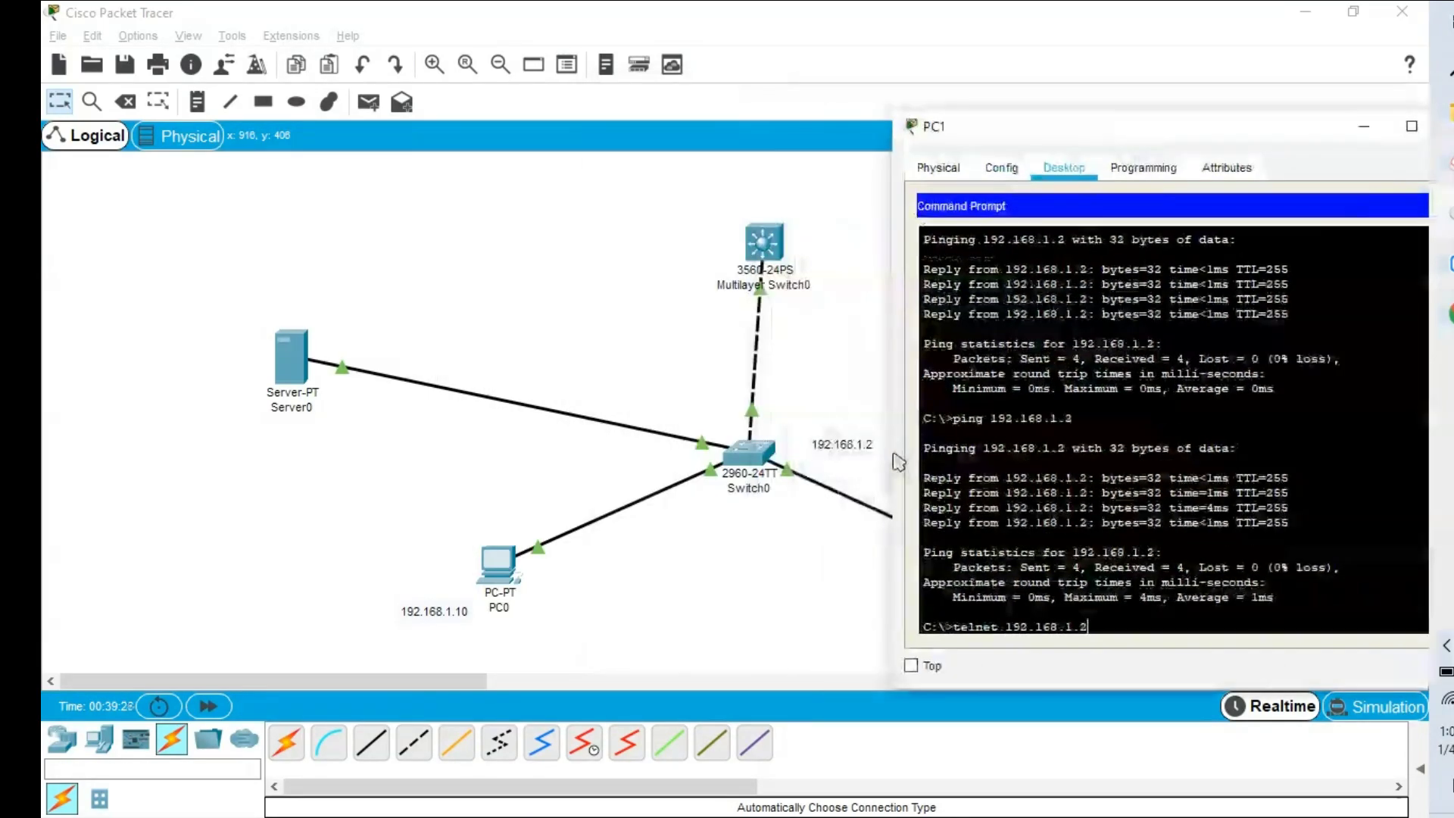
{"action": "key", "text": "Return"}
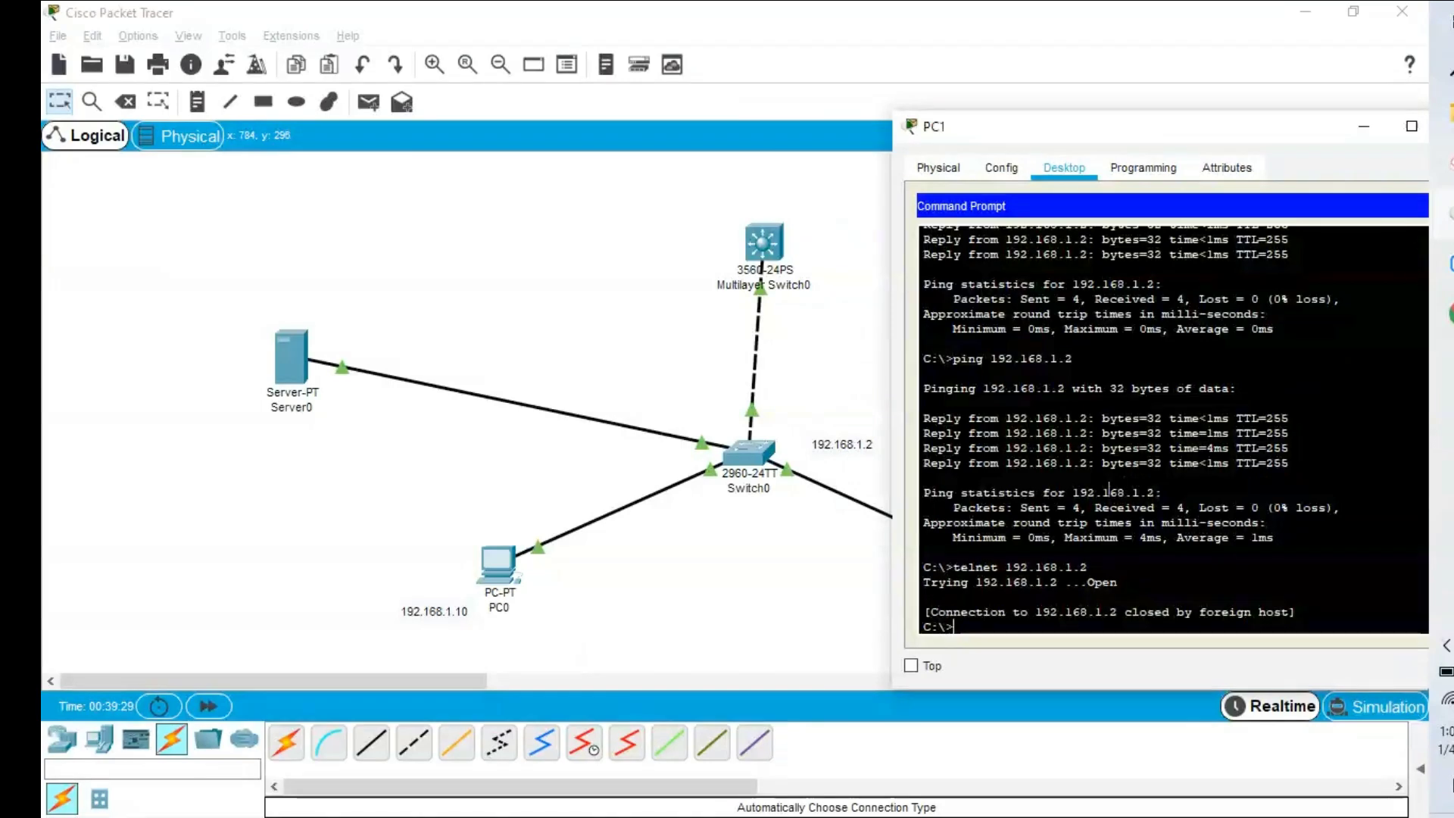
Close PC1's window and bring Switch0's console back.
{"action": "left_click", "coordinate": [1364, 126]}
{"action": "mouse_move", "coordinate": [1441, 214]}
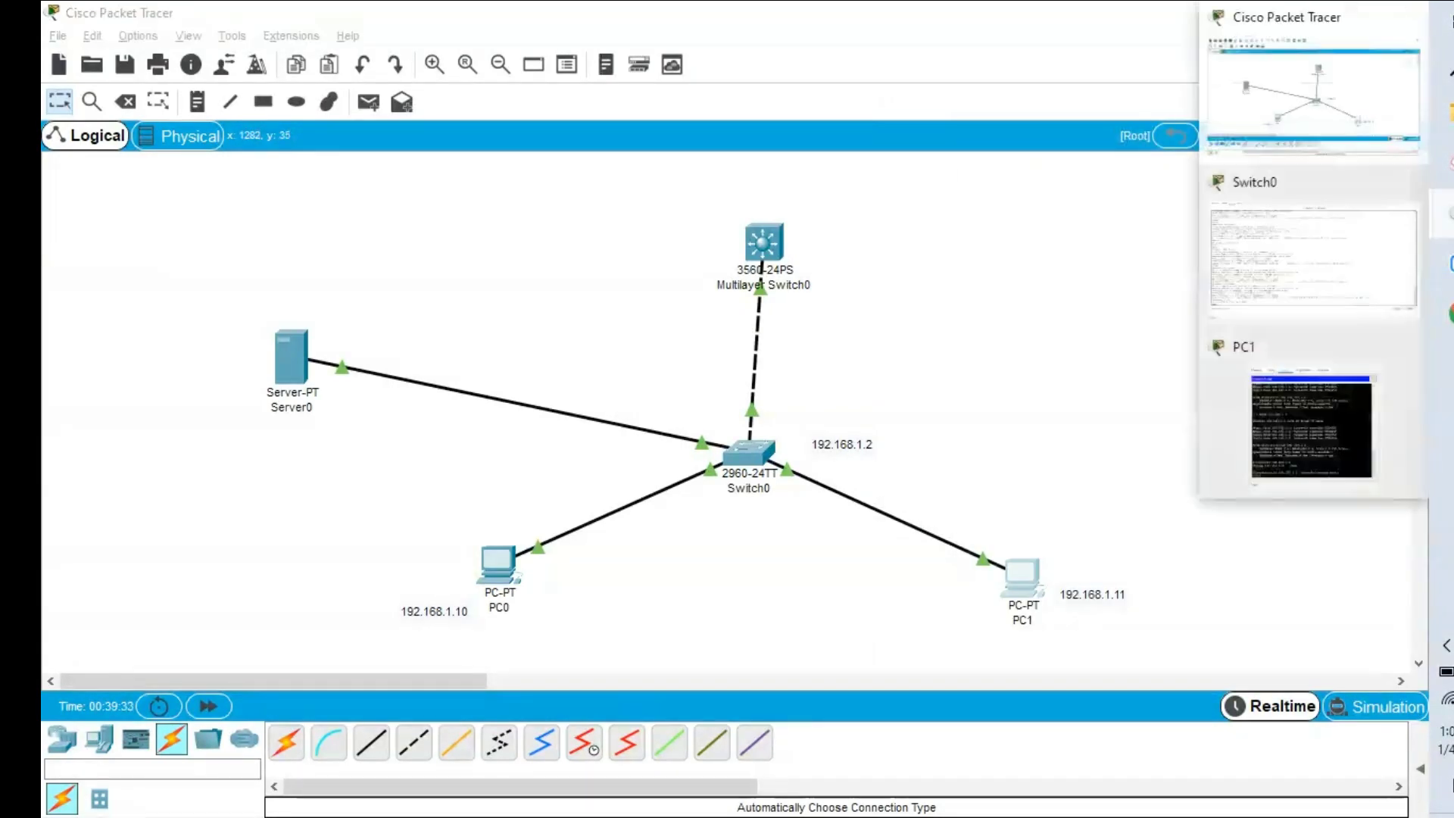
{"action": "left_click", "coordinate": [1291, 284]}
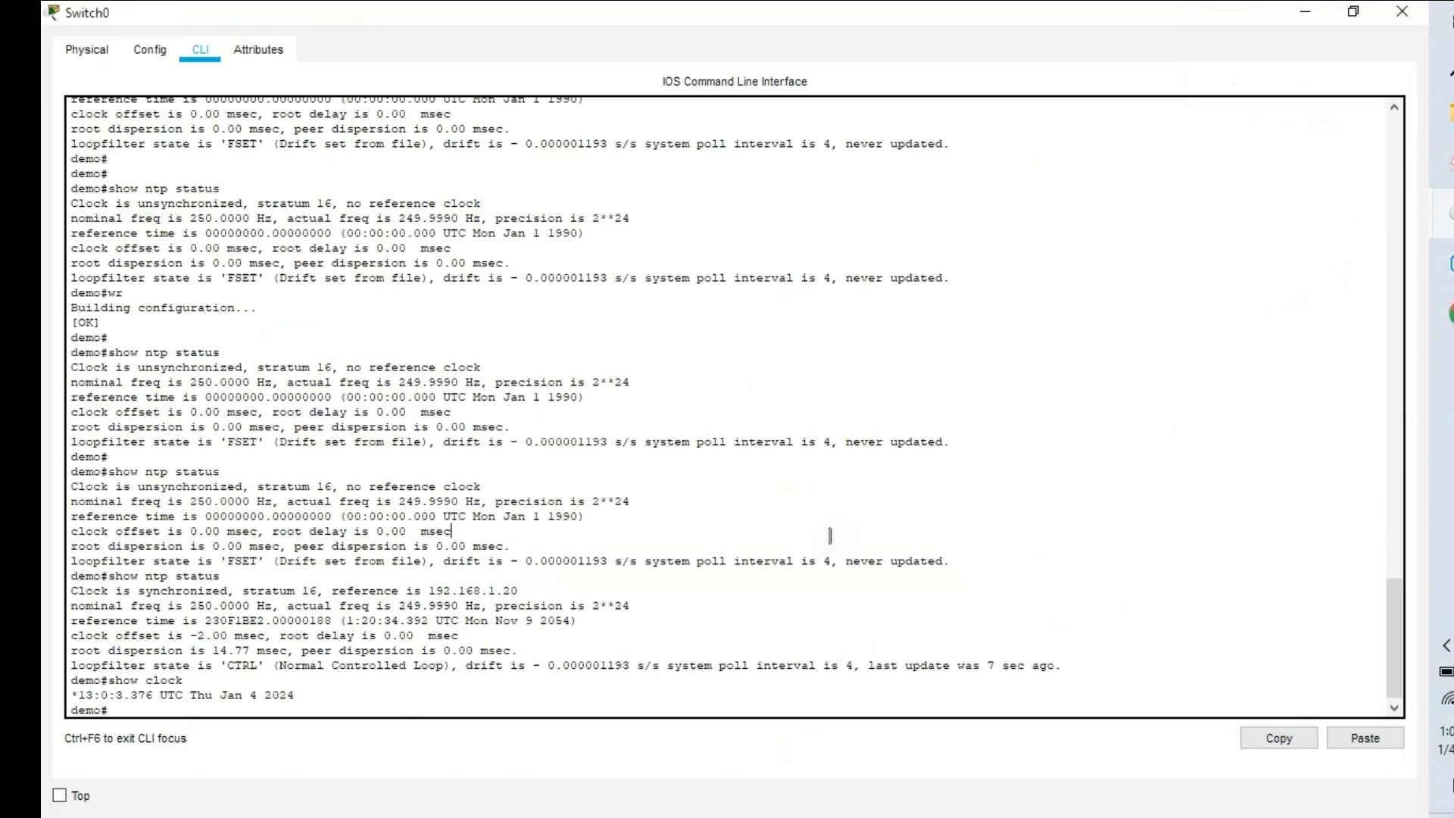
{"action": "key", "text": "Return"}
{"action": "key", "text": "Return"}
{"action": "key", "text": "Return"}
Enter line configuration for Switch0's VTY lines 0 to 4.
{"action": "type", "text": "config t"}
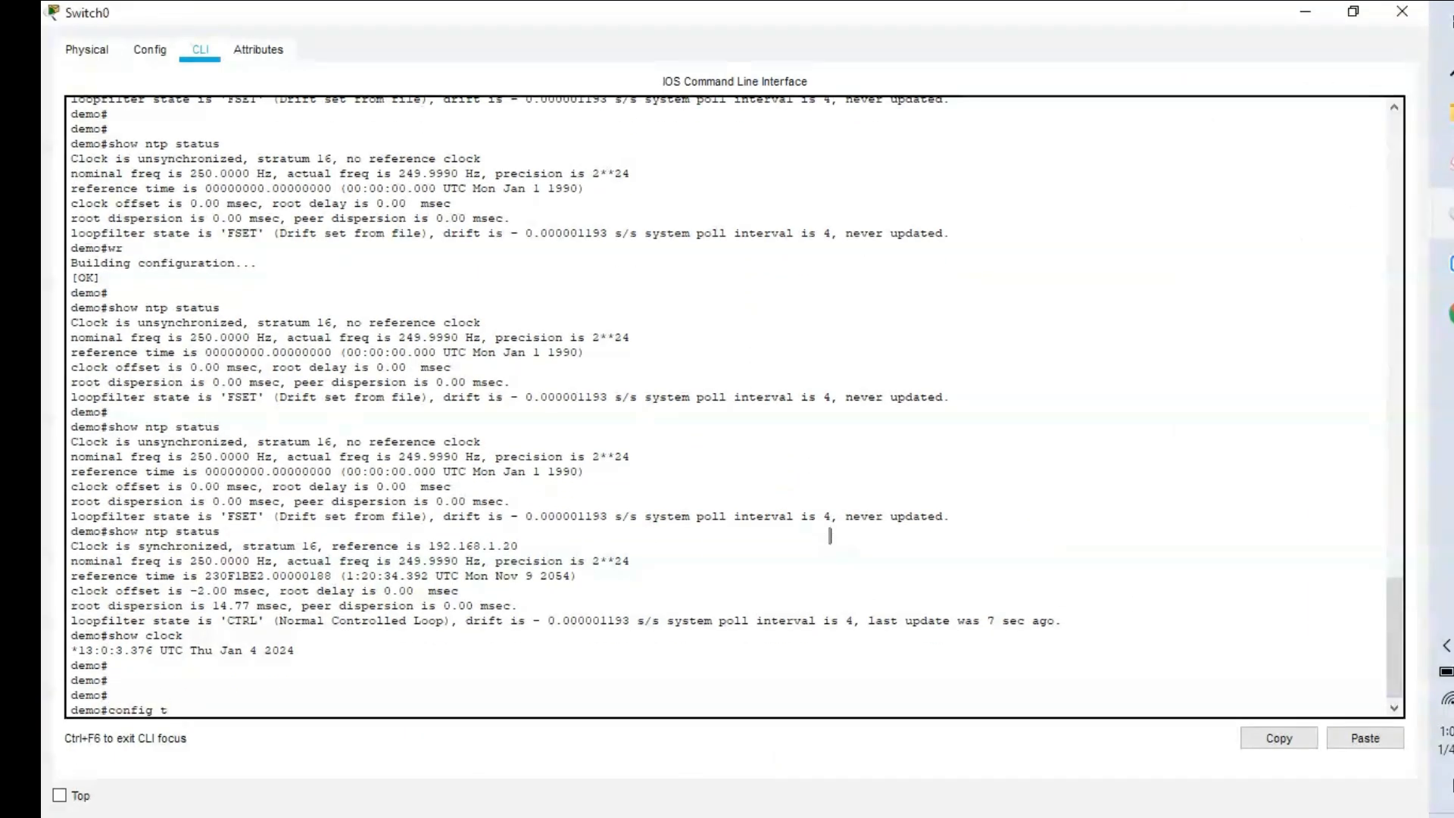
{"action": "key", "text": "Return"}
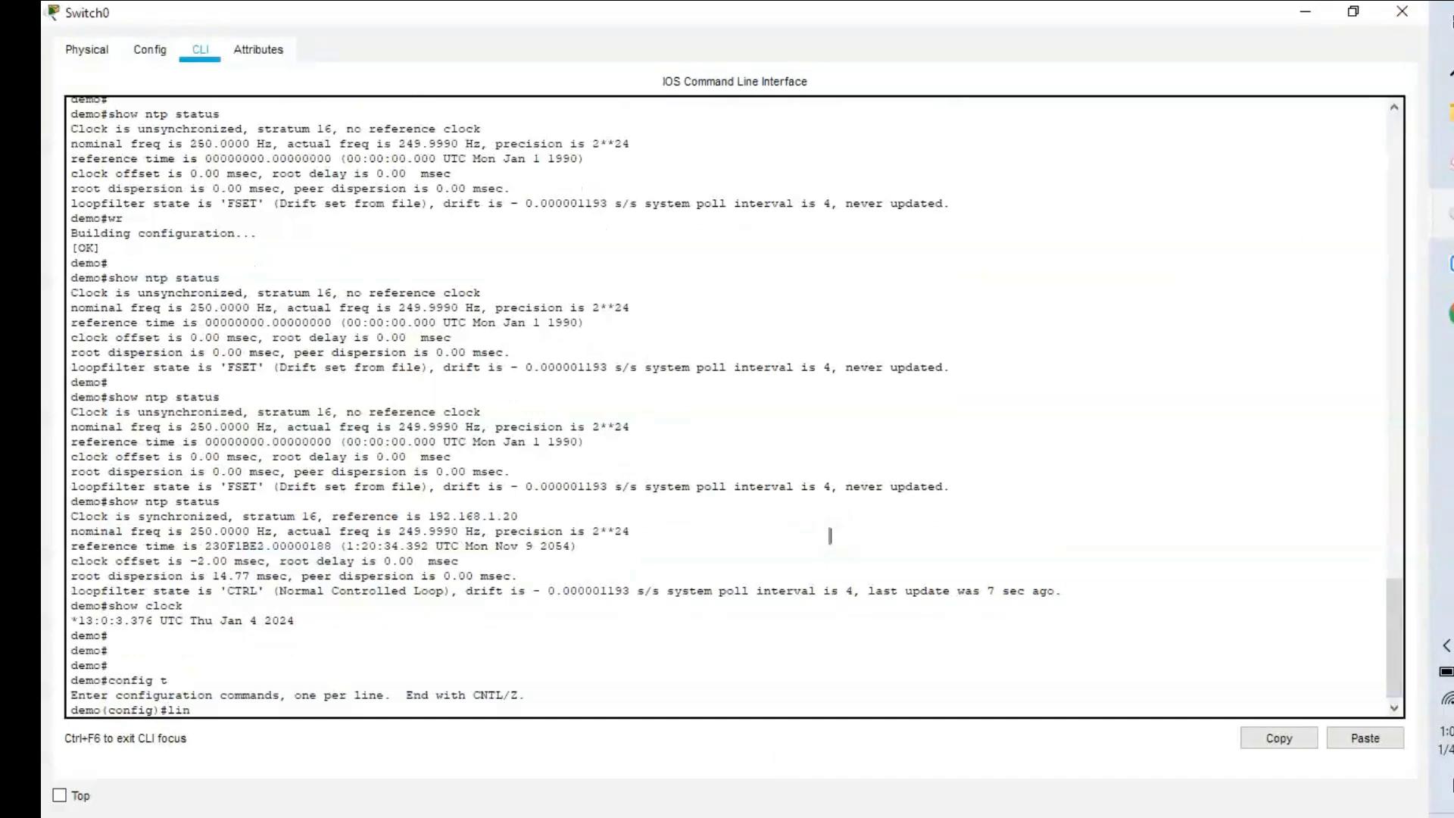
{"action": "type", "text": "lin"}
{"action": "key", "text": "Tab"}
{"action": "type", "text": "v"}
{"action": "key", "text": "Tab"}
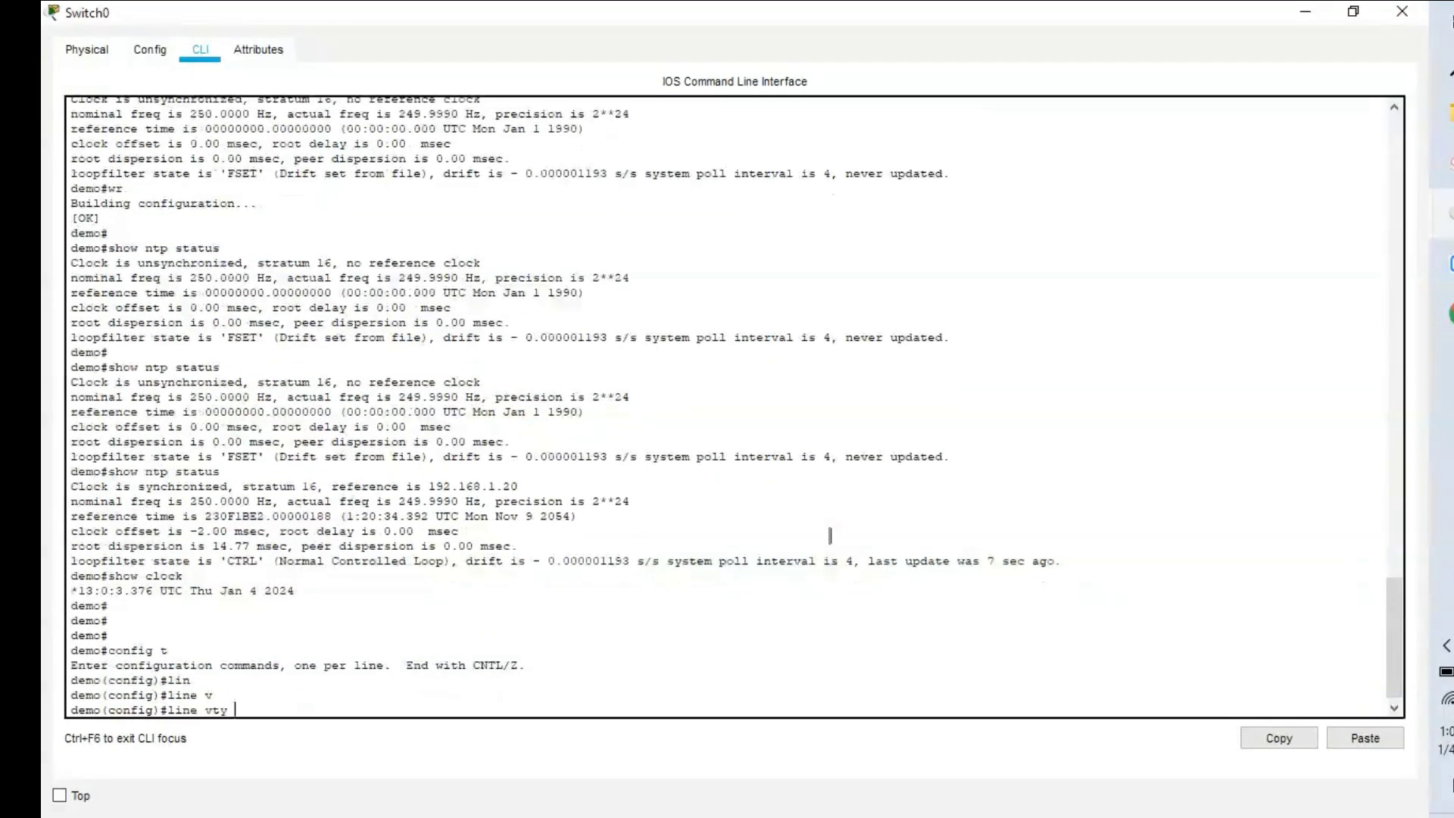
{"action": "type", "text": "0 4"}
{"action": "key", "text": "BackSpace"}
{"action": "type", "text": "?"}
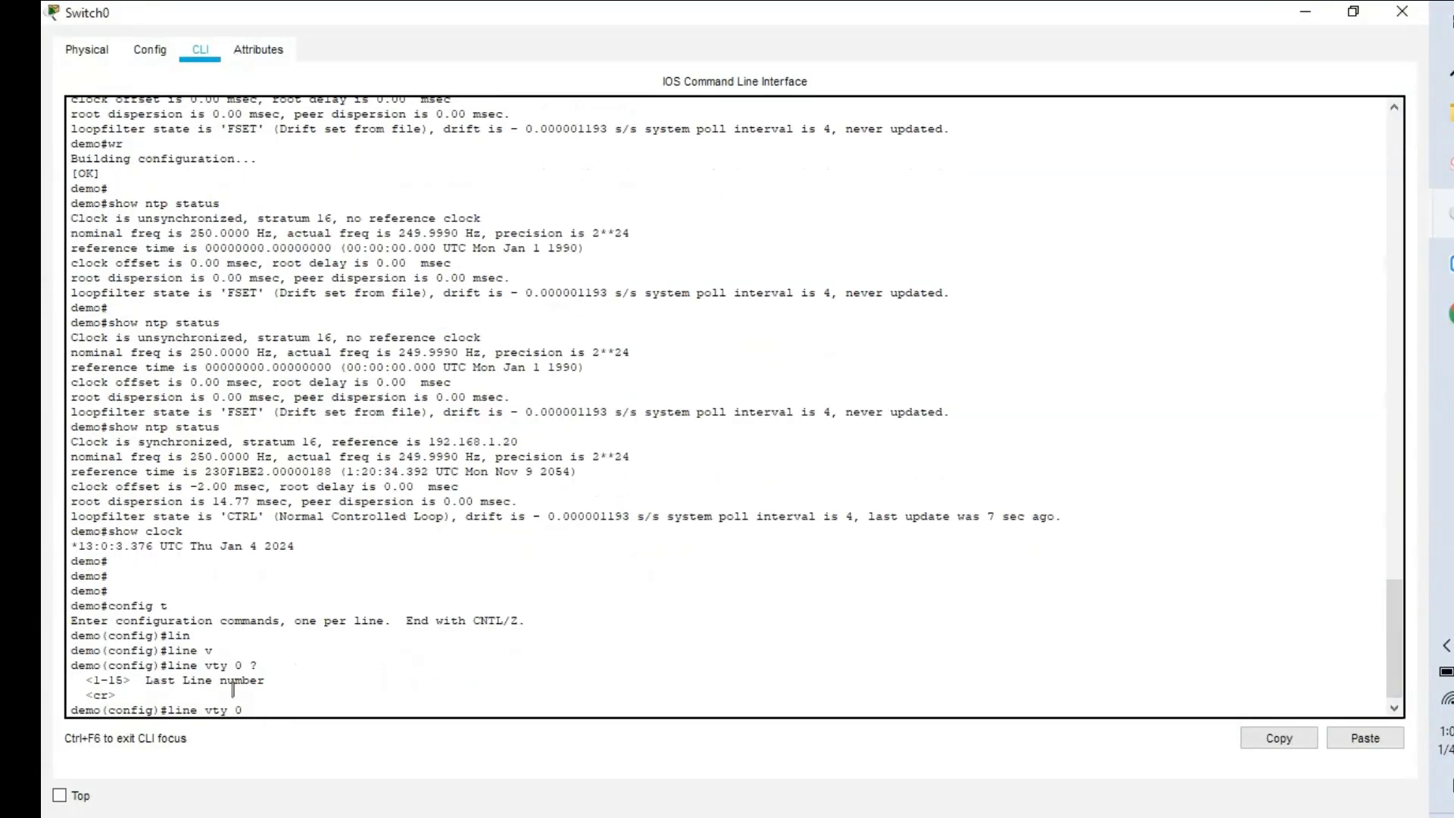
{"action": "type", "text": "4"}
{"action": "key", "text": "Return"}
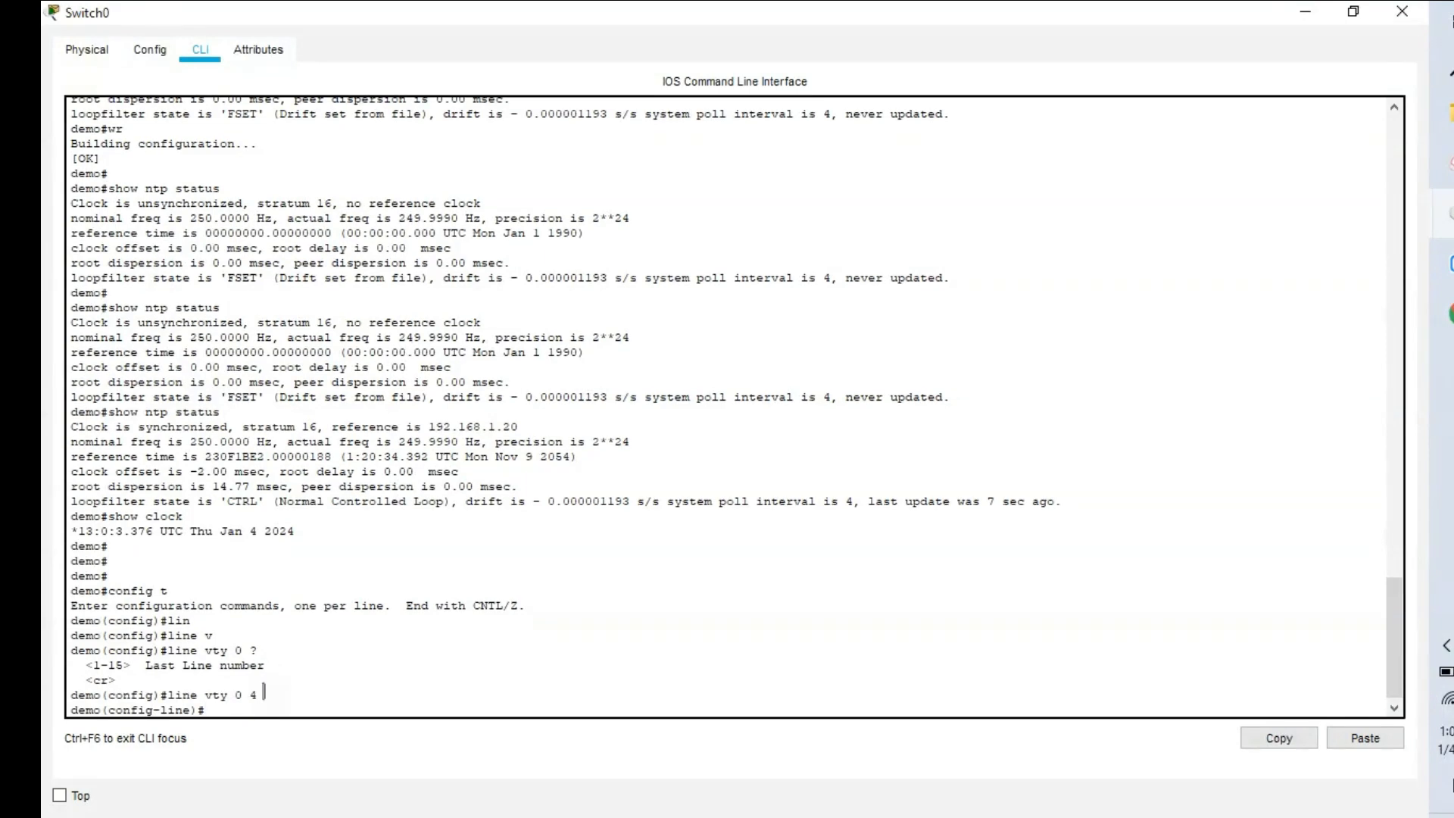
Set a login password on the VTY lines.
{"action": "type", "text": "pas"}
{"action": "key", "text": "Tab"}
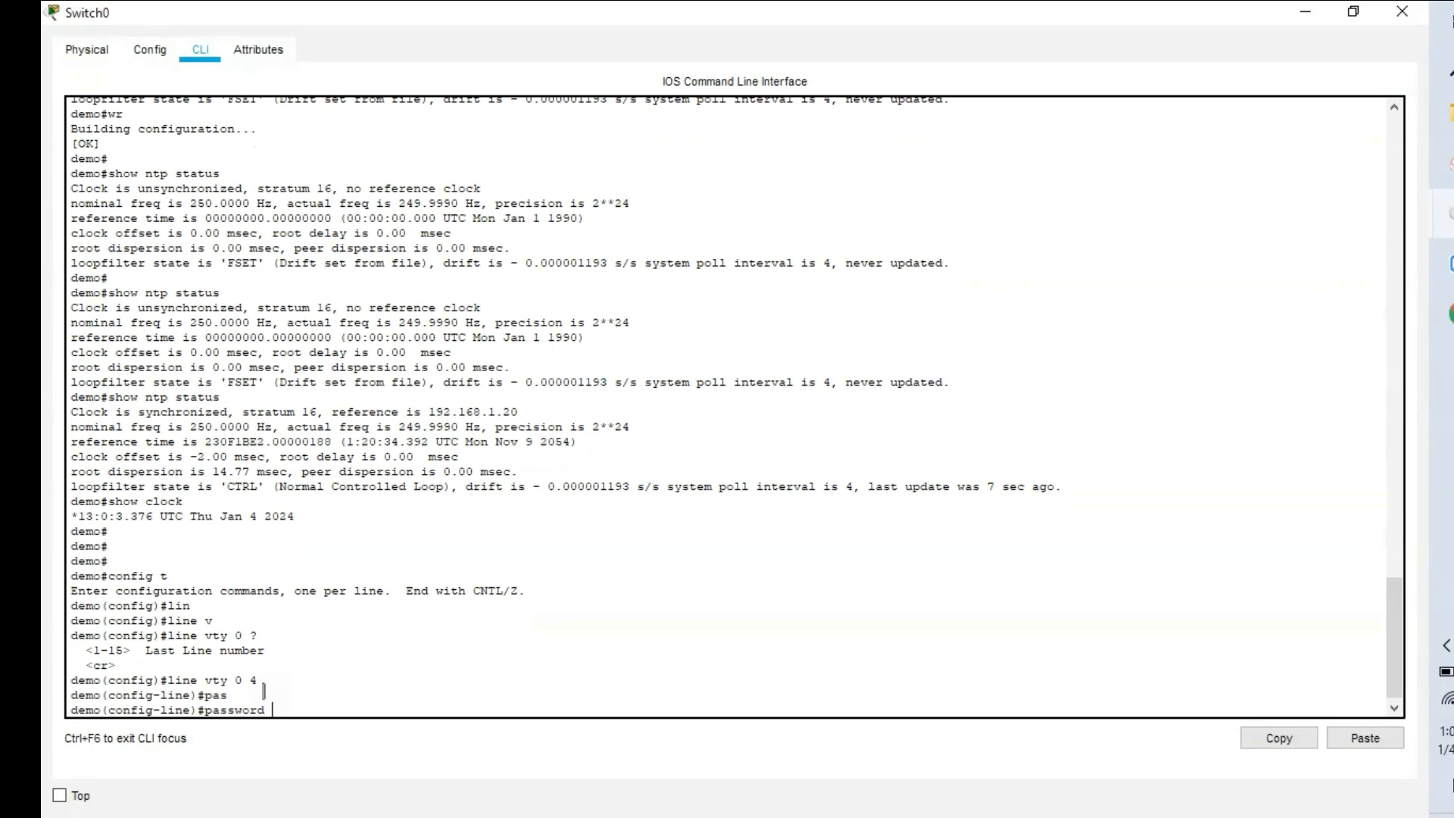
{"action": "type", "text": "demo@1234"}
{"action": "key", "text": "Return"}
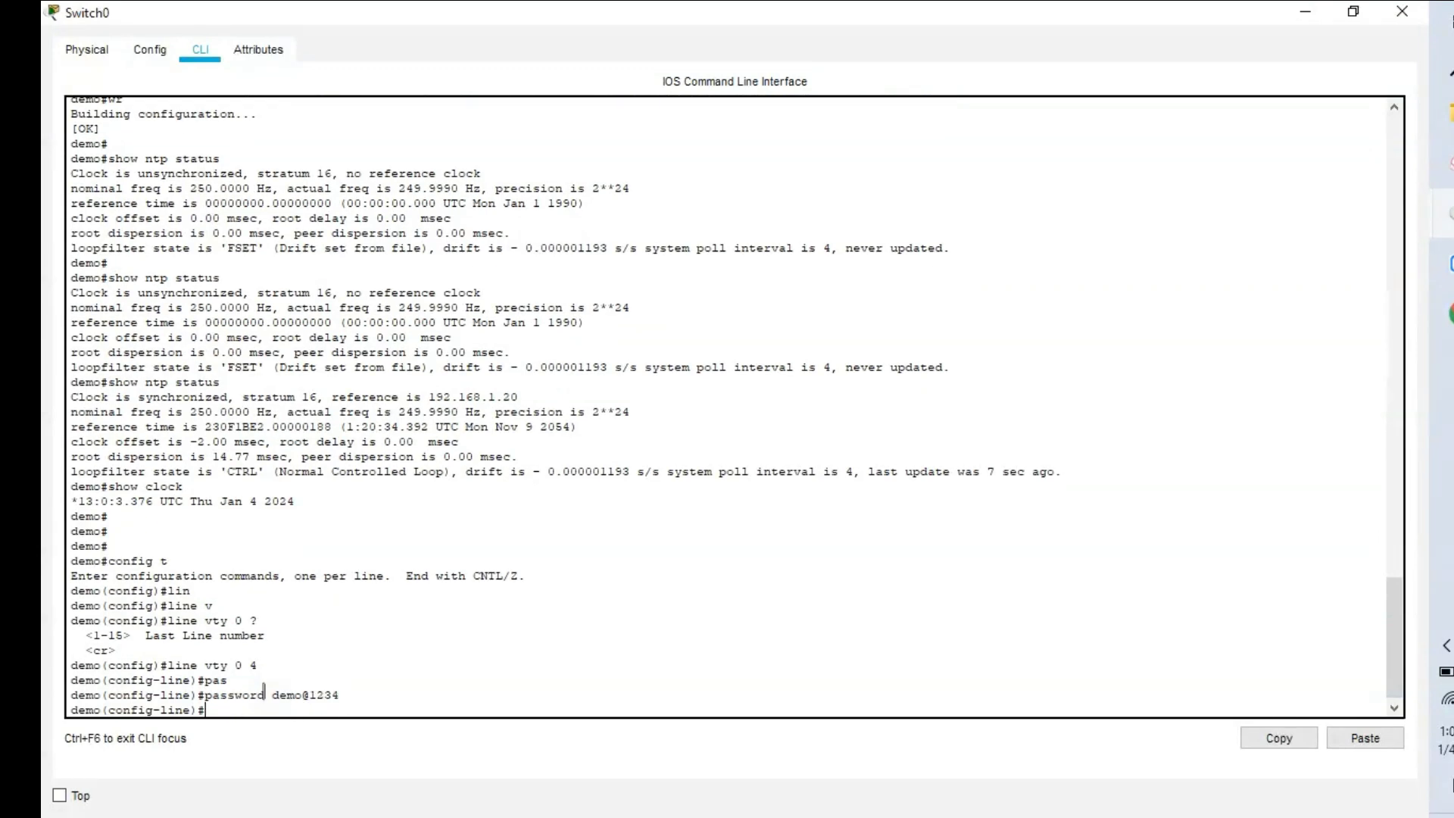
Allow transport input all on the VTY lines and save with do wr.
{"action": "type", "text": "tr"}
{"action": "key", "text": "Tab"}
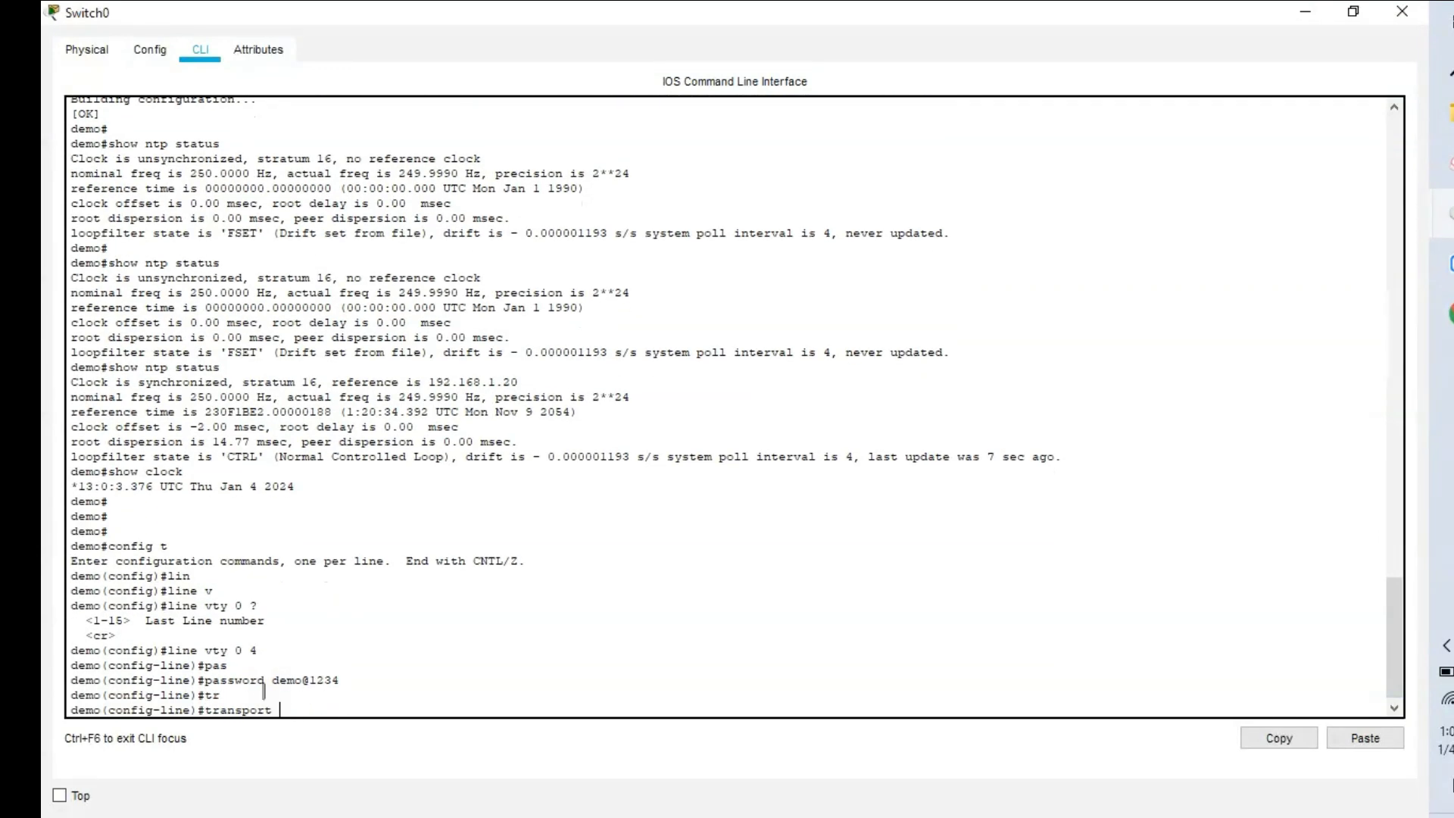
{"action": "type", "text": "in"}
{"action": "key", "text": "Tab"}
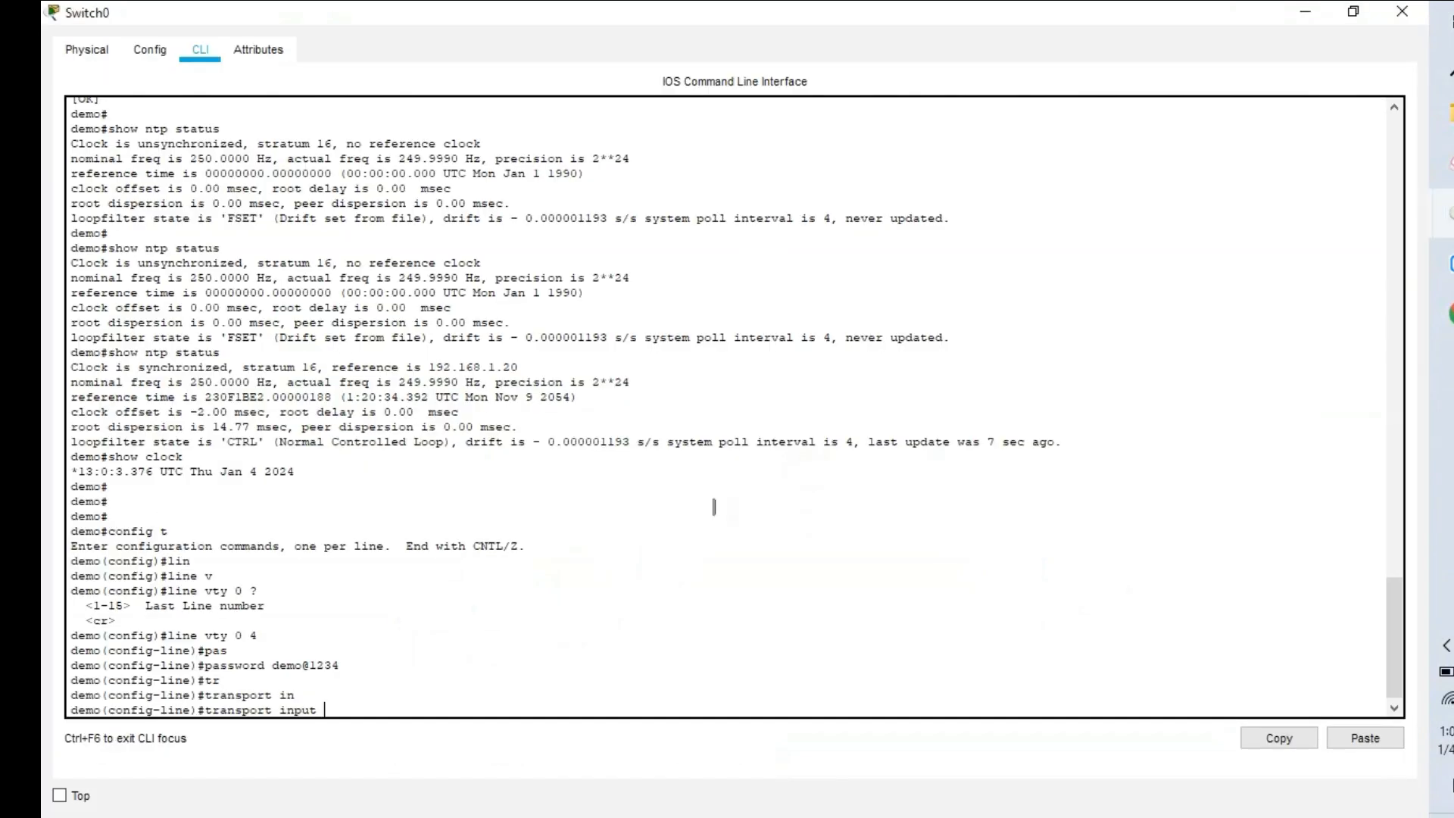
{"action": "type", "text": "?"}
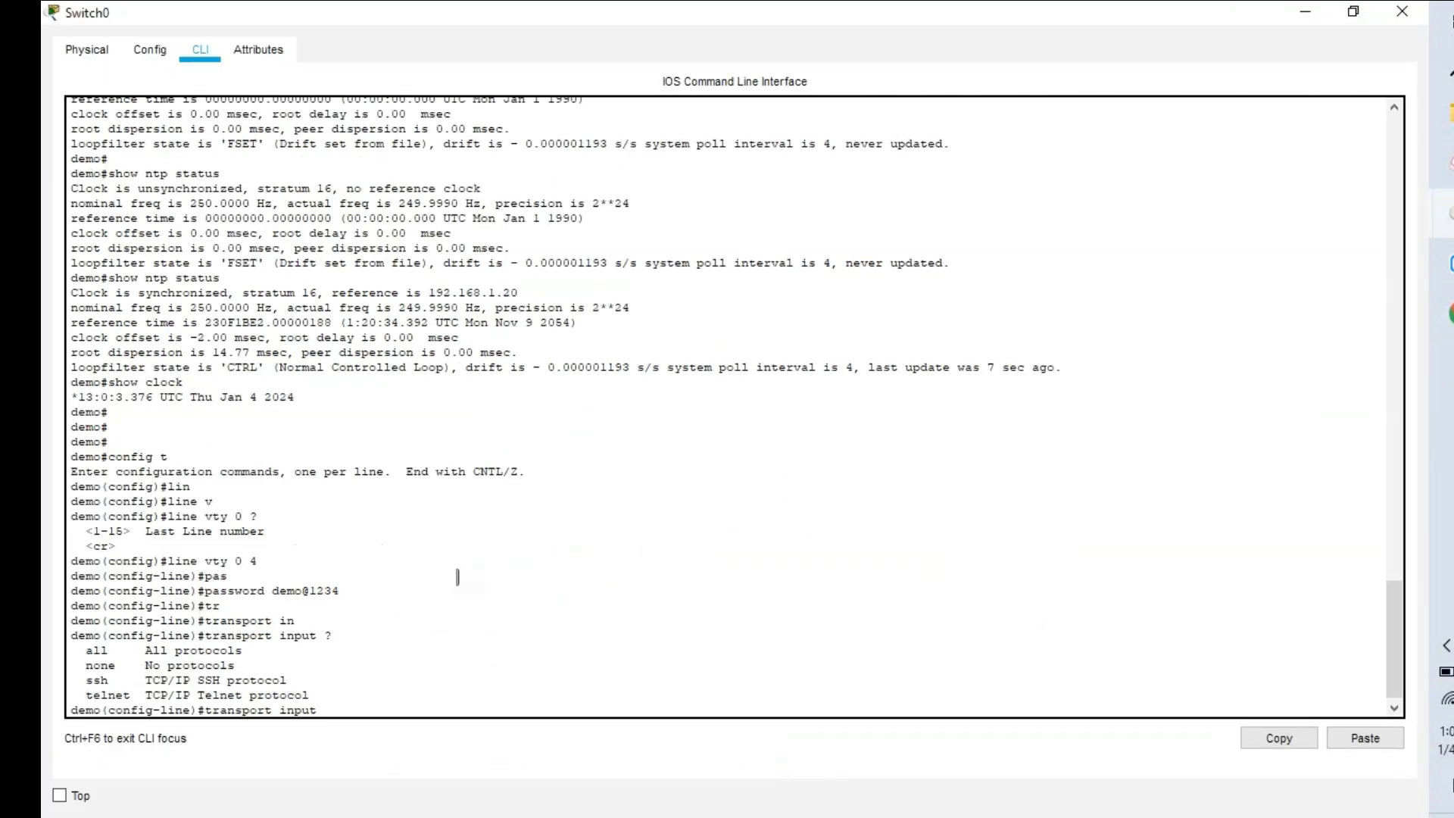
{"action": "type", "text": "all"}
{"action": "key", "text": "Return"}
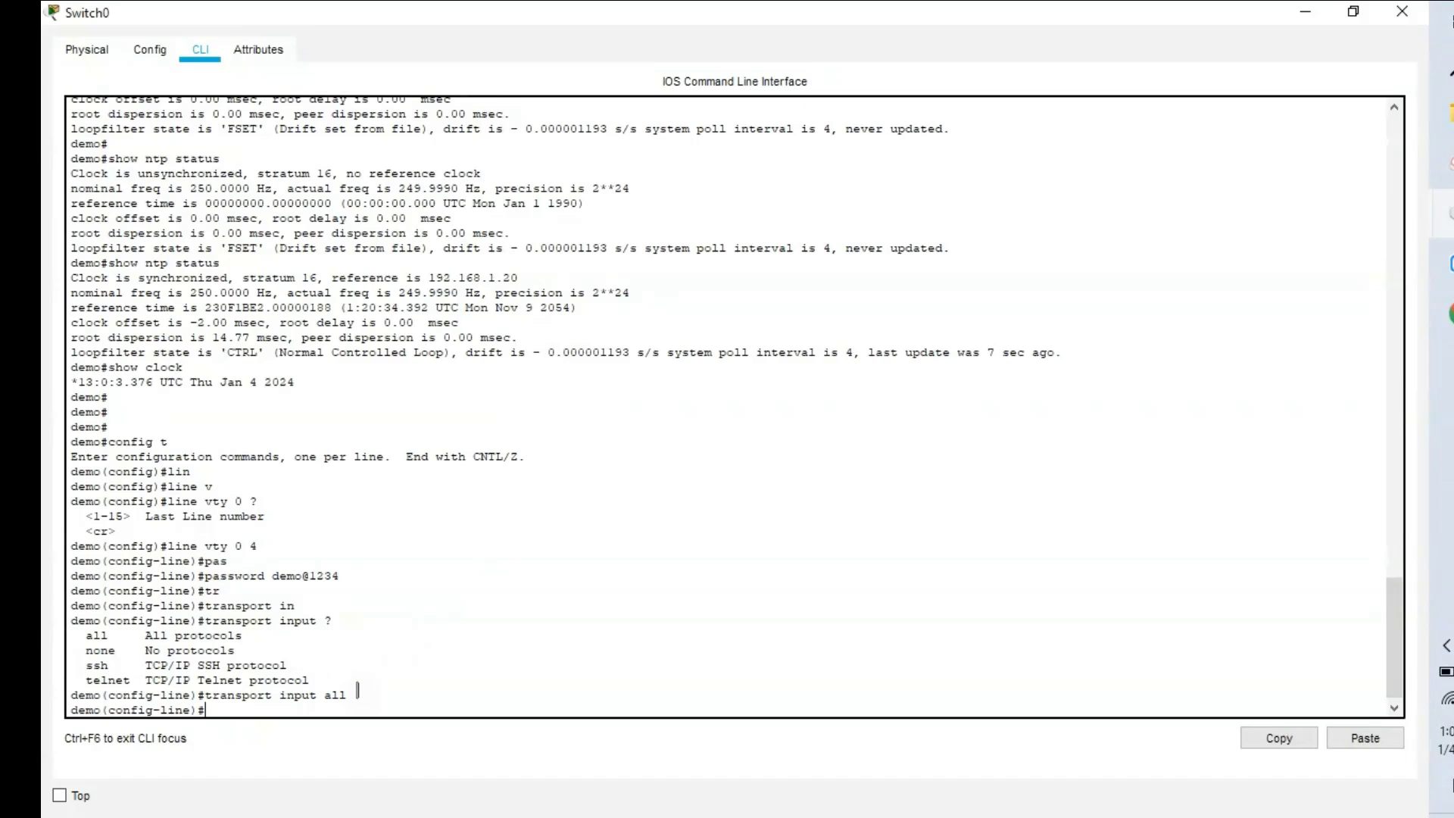
{"action": "type", "text": "do wr"}
{"action": "key", "text": "Return"}
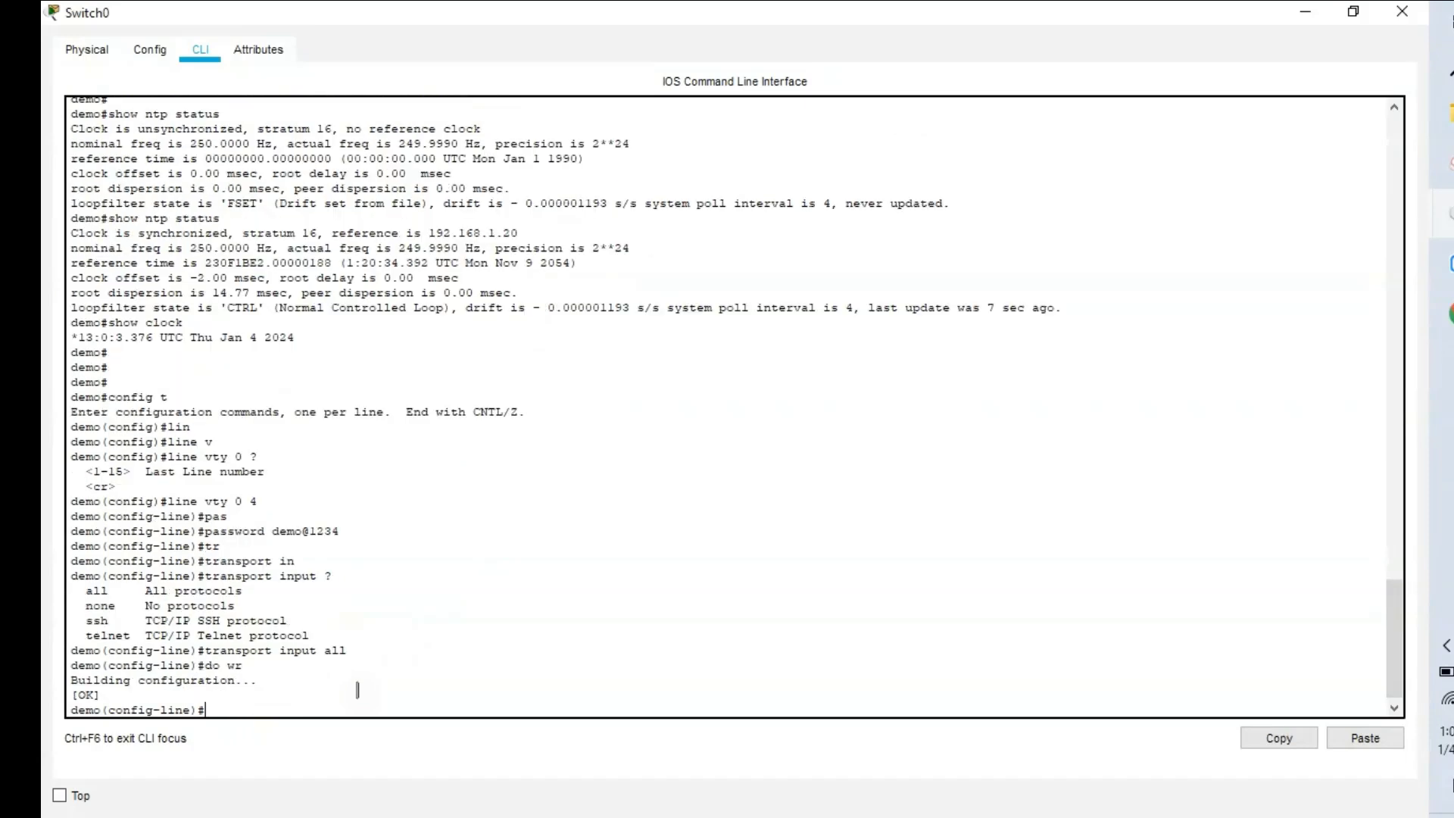
Telnet from PC1 into Switch0 again and reach privileged mode with enable.
{"action": "left_click", "coordinate": [1448, 163]}
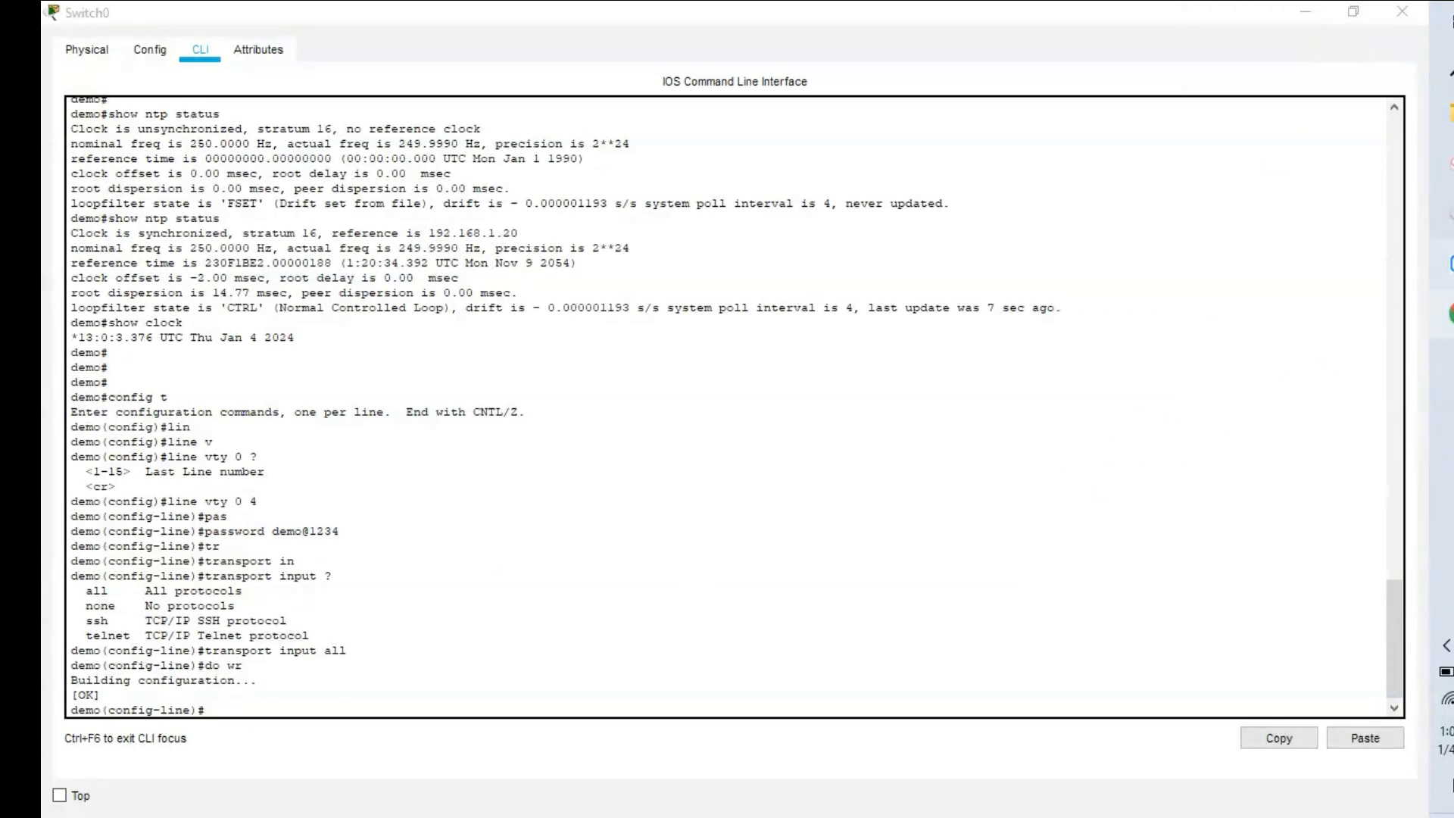
{"action": "mouse_move", "coordinate": [1447, 212]}
{"action": "left_click", "coordinate": [1314, 414]}
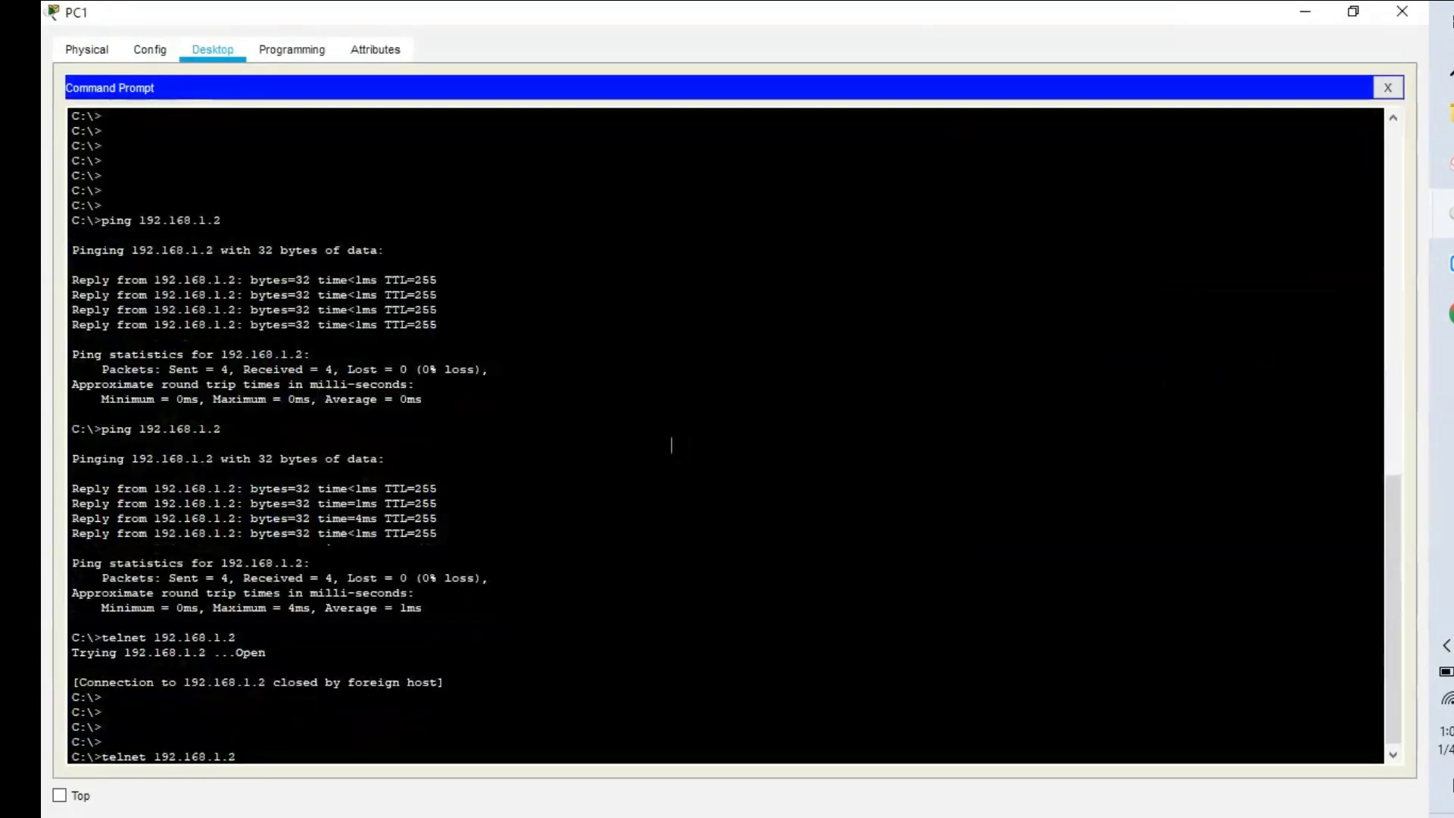
{"action": "key", "text": "Return"}
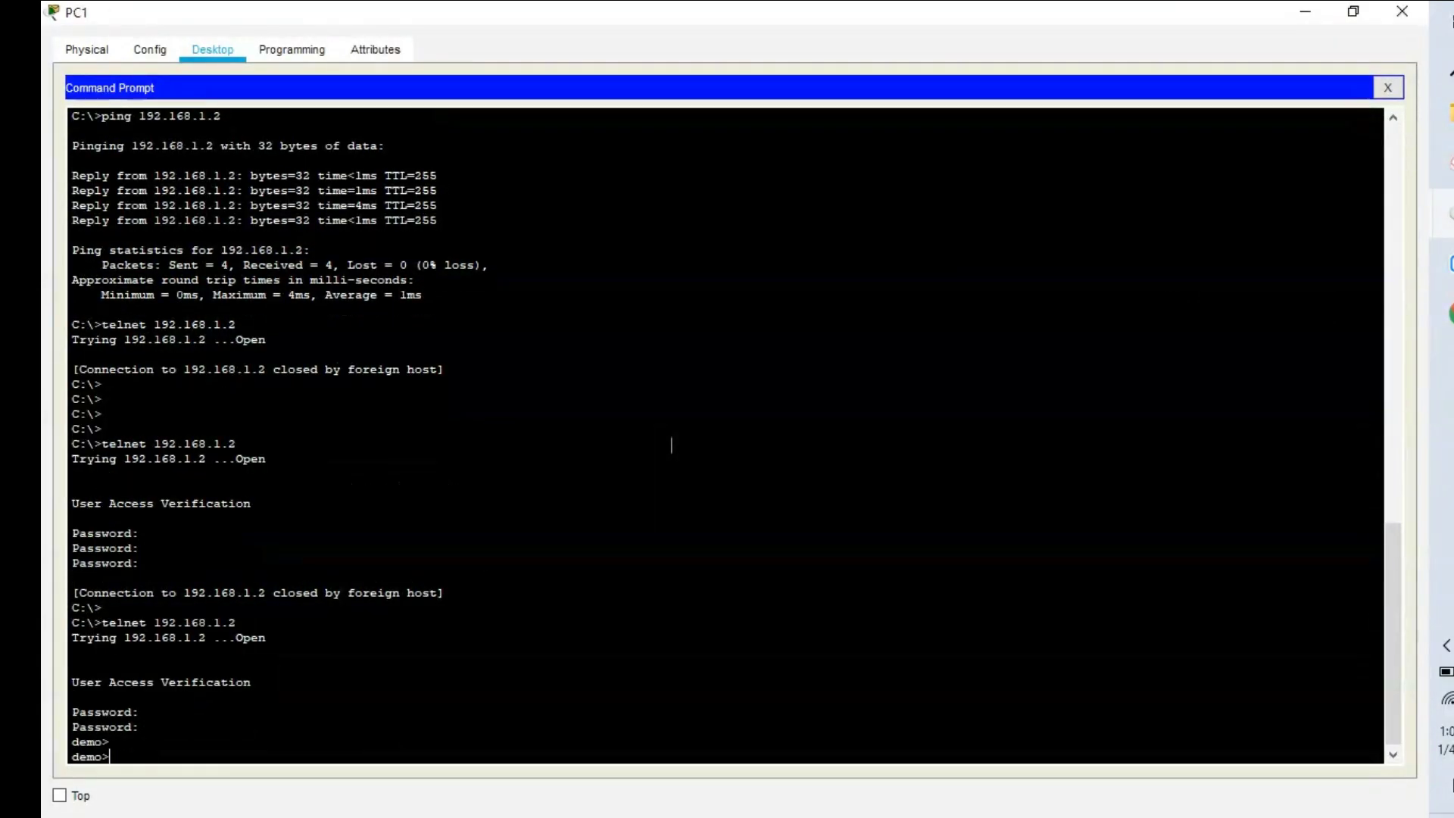
{"action": "key", "text": "Return"}
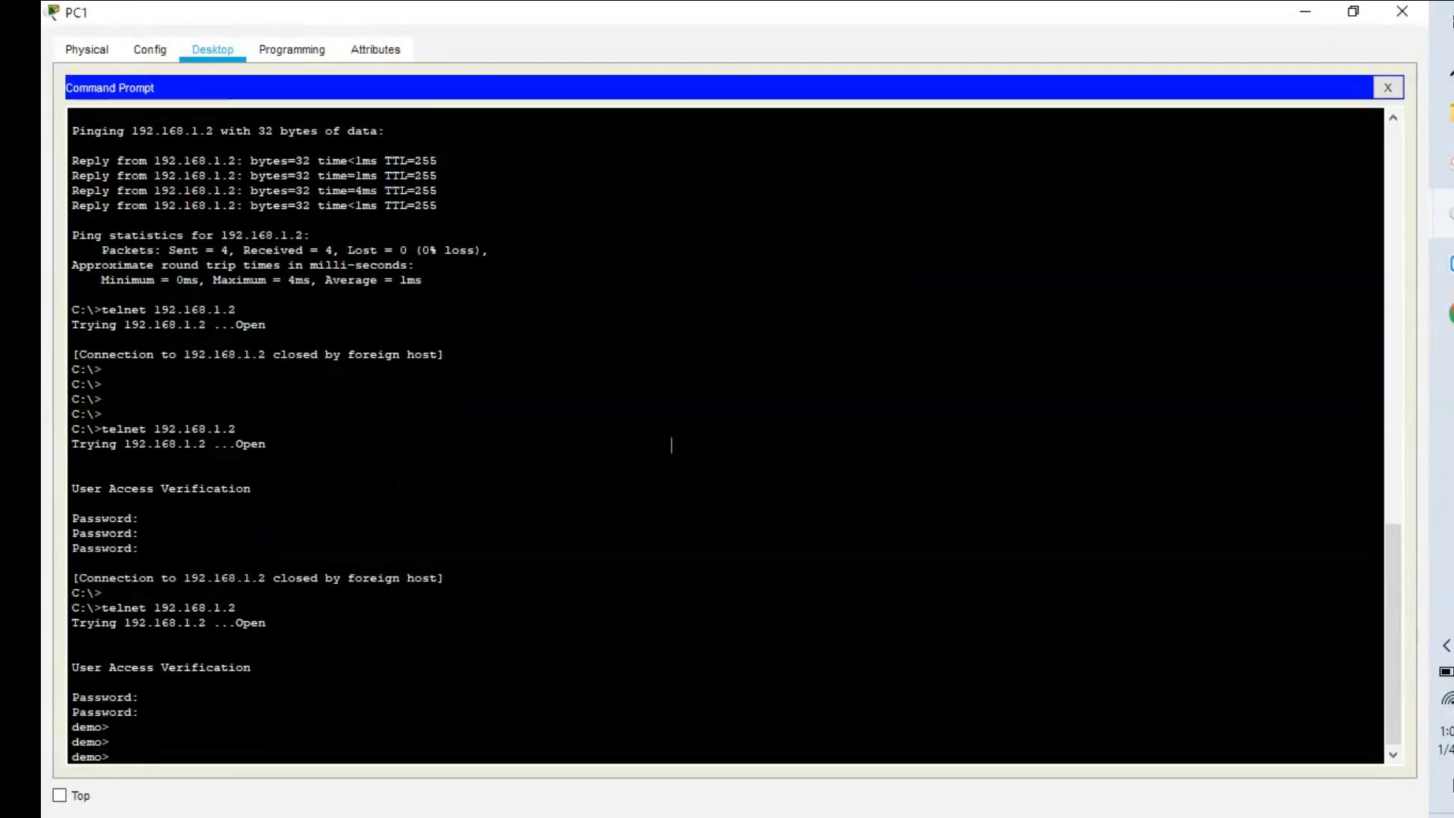
{"action": "type", "text": "en"}
{"action": "key", "text": "Return"}
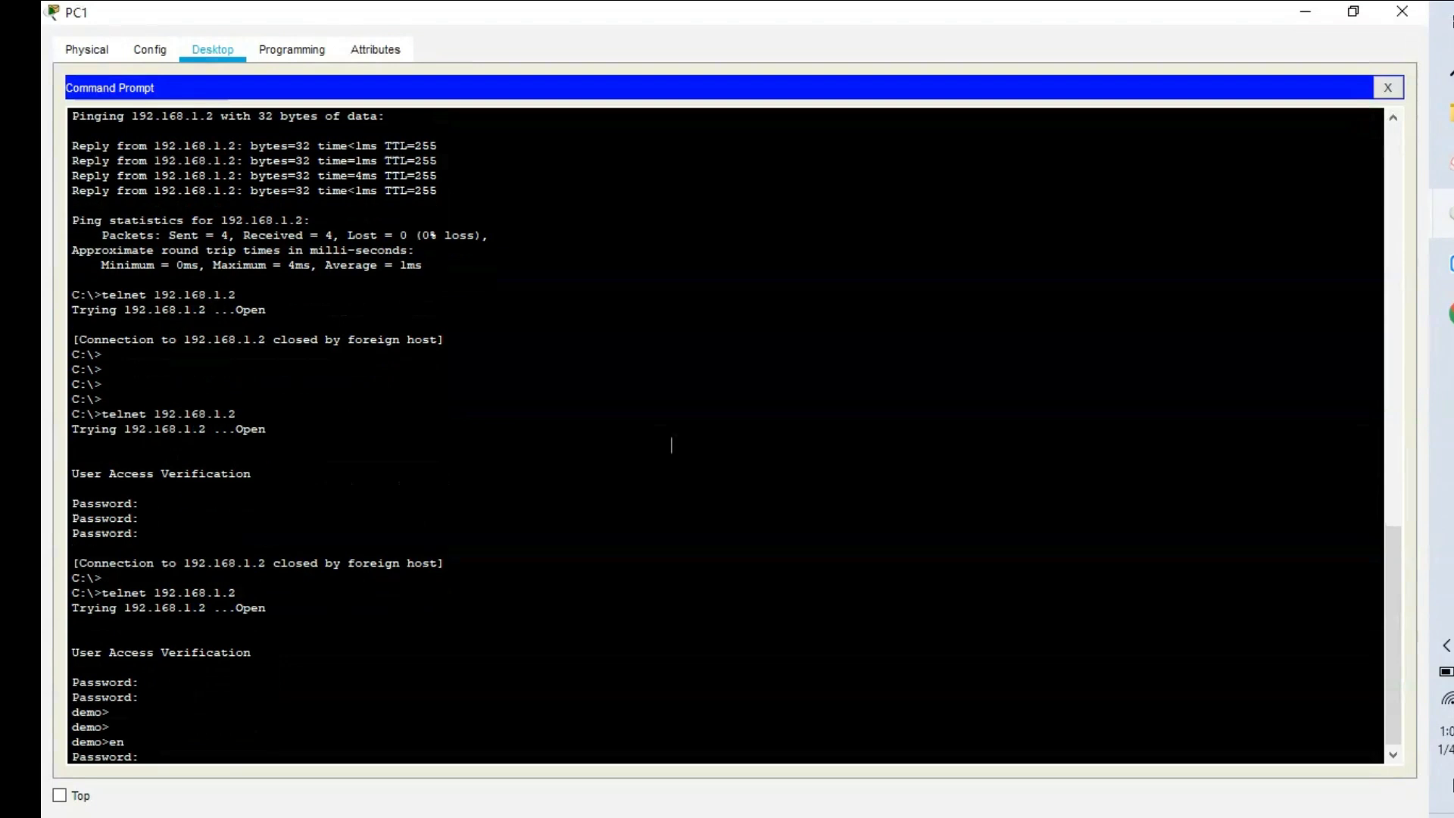
{"action": "key", "text": "Return"}
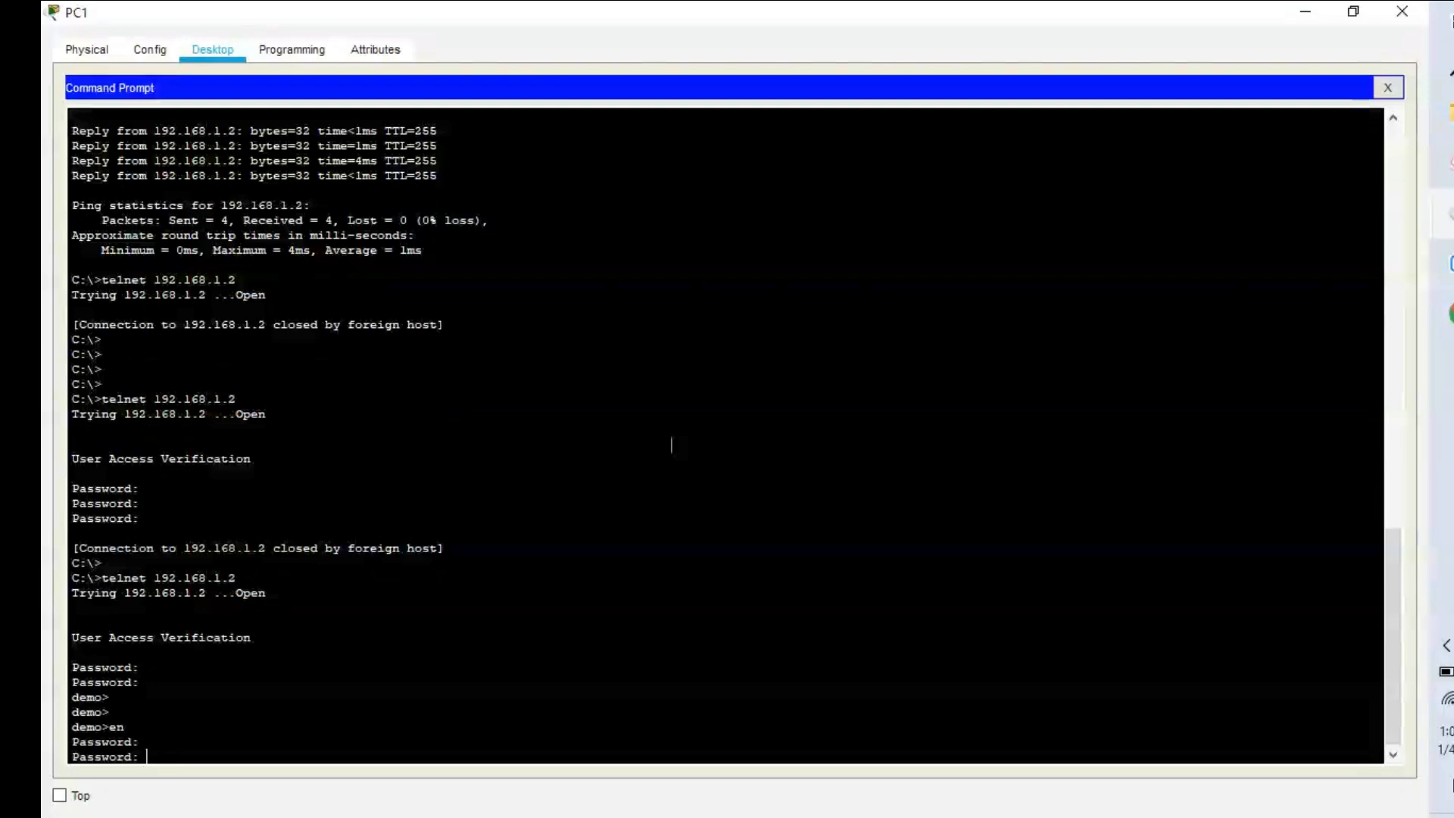
{"action": "key", "text": "Return"}
Page through show ver and list connected users with show user.
{"action": "key", "text": "Return"}
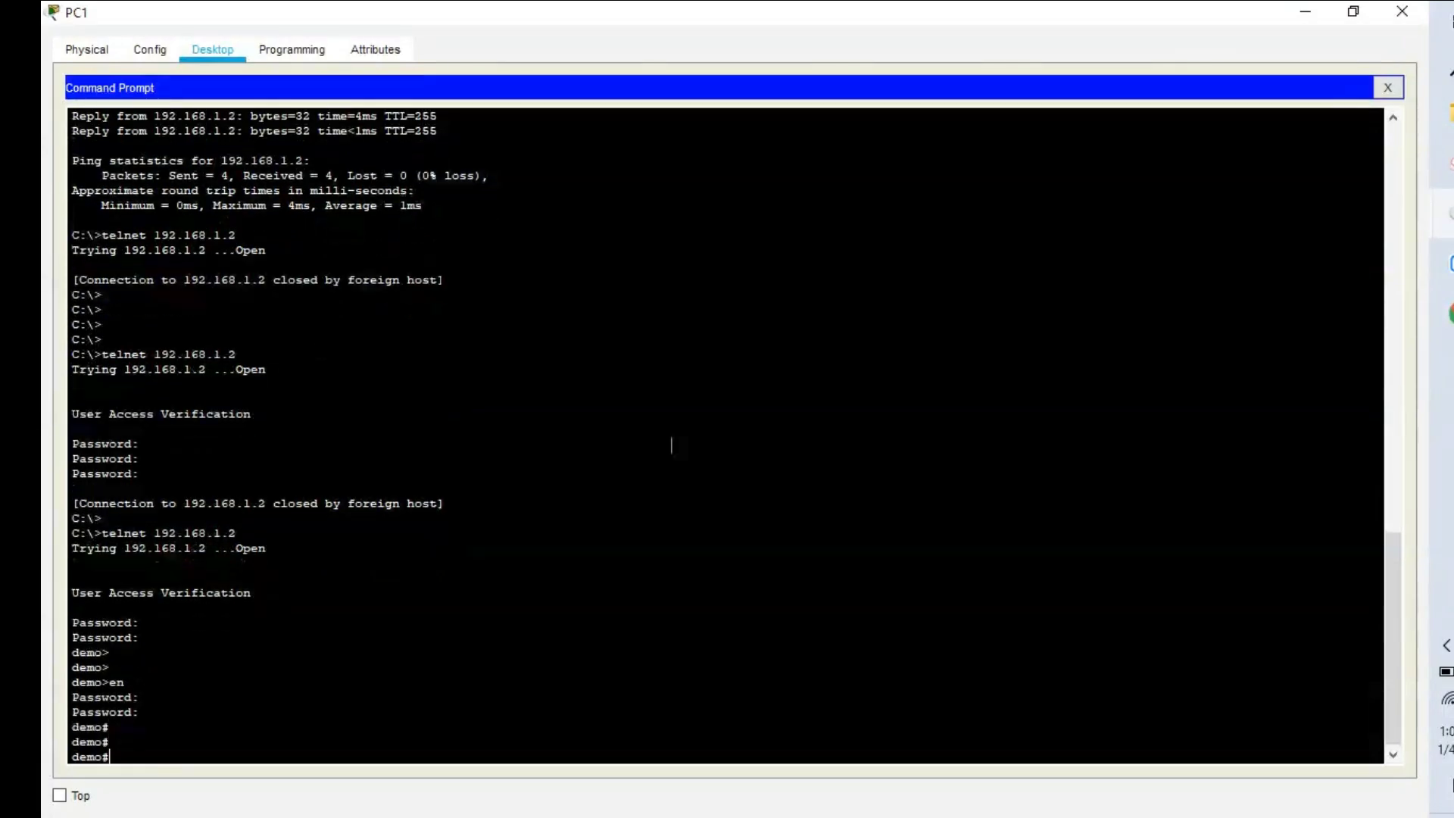
{"action": "type", "text": "show ver"}
{"action": "key", "text": "Return"}
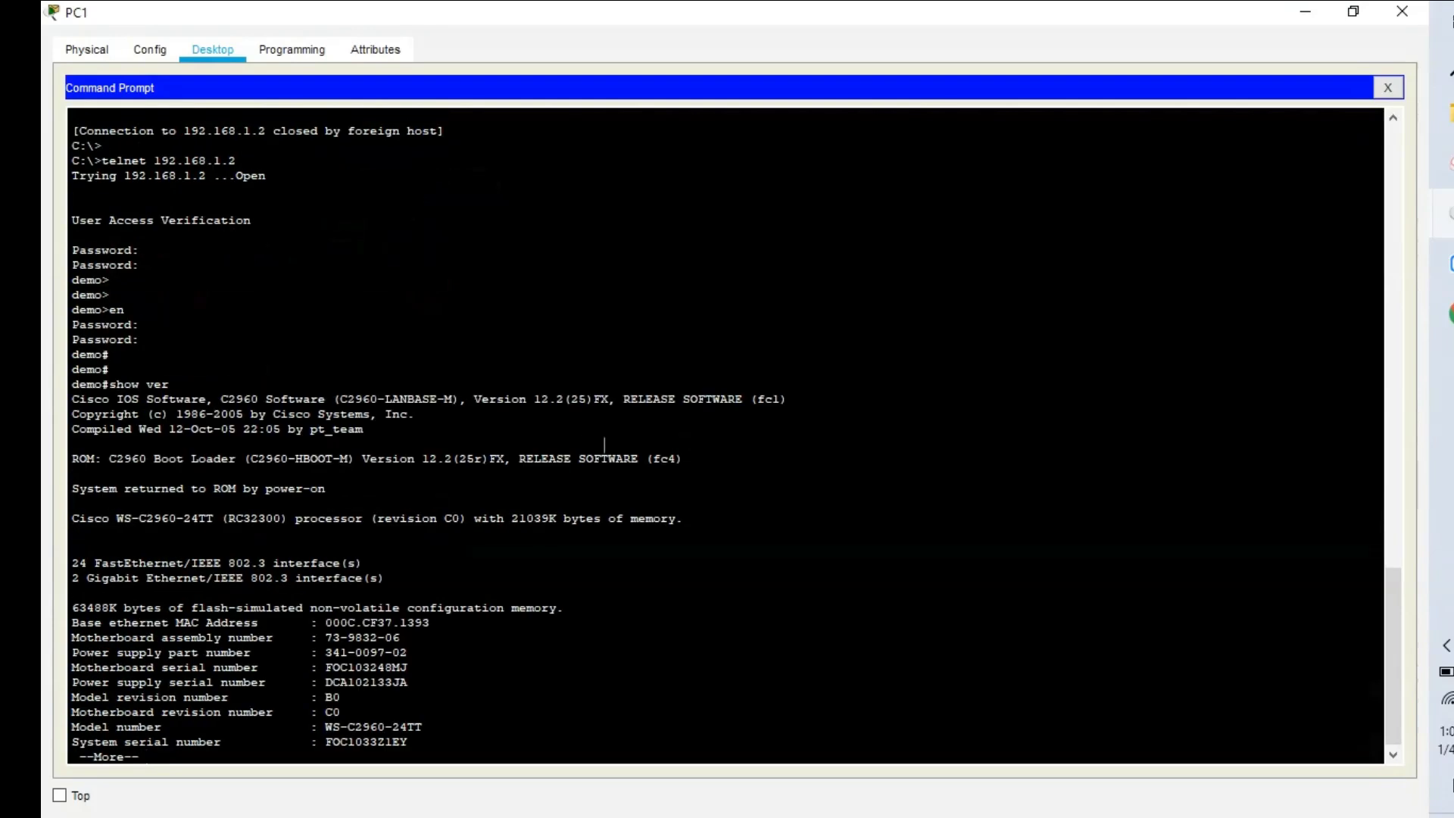
{"action": "key", "text": "space"}
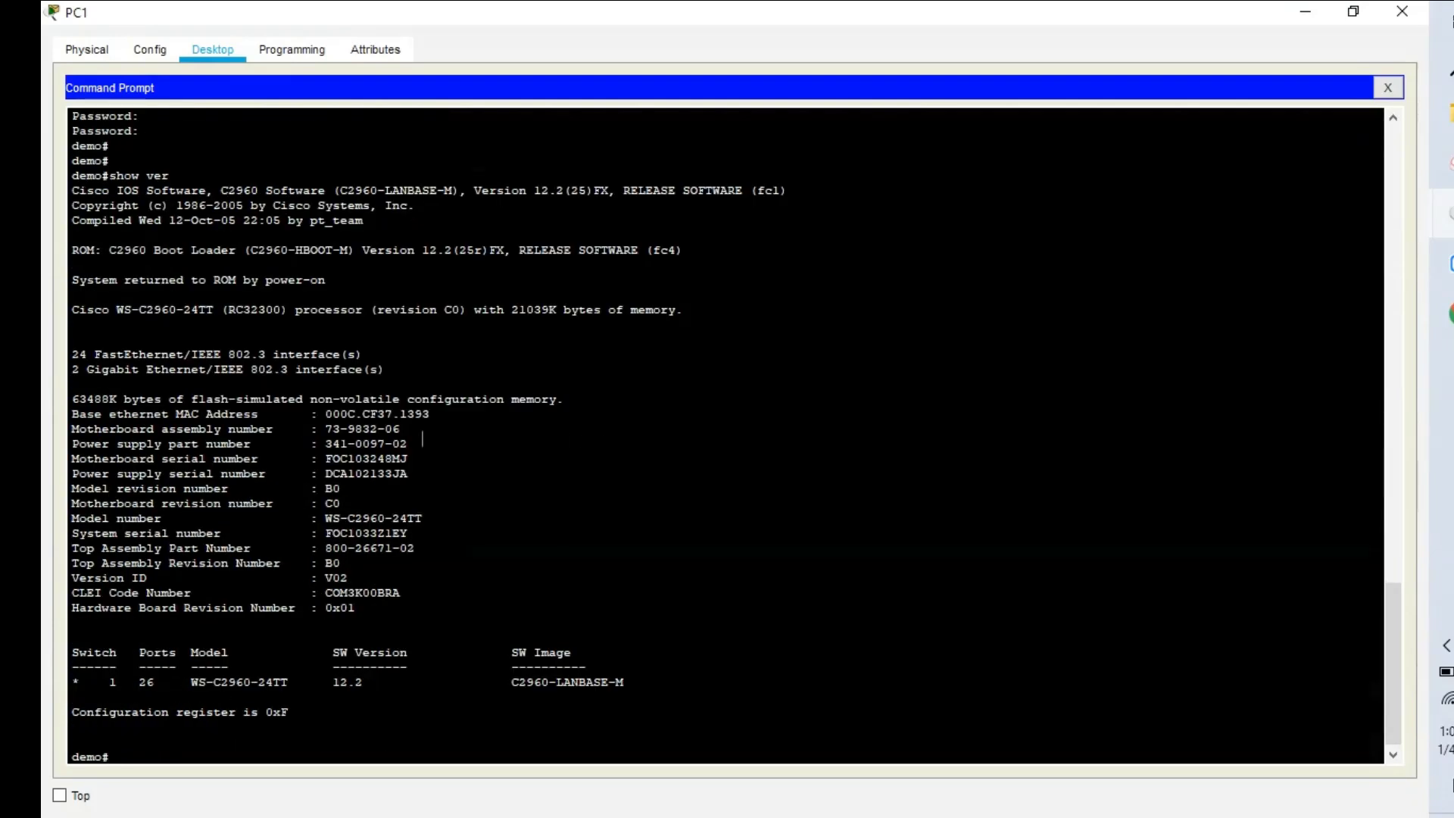
{"action": "type", "text": "show user"}
{"action": "key", "text": "Return"}
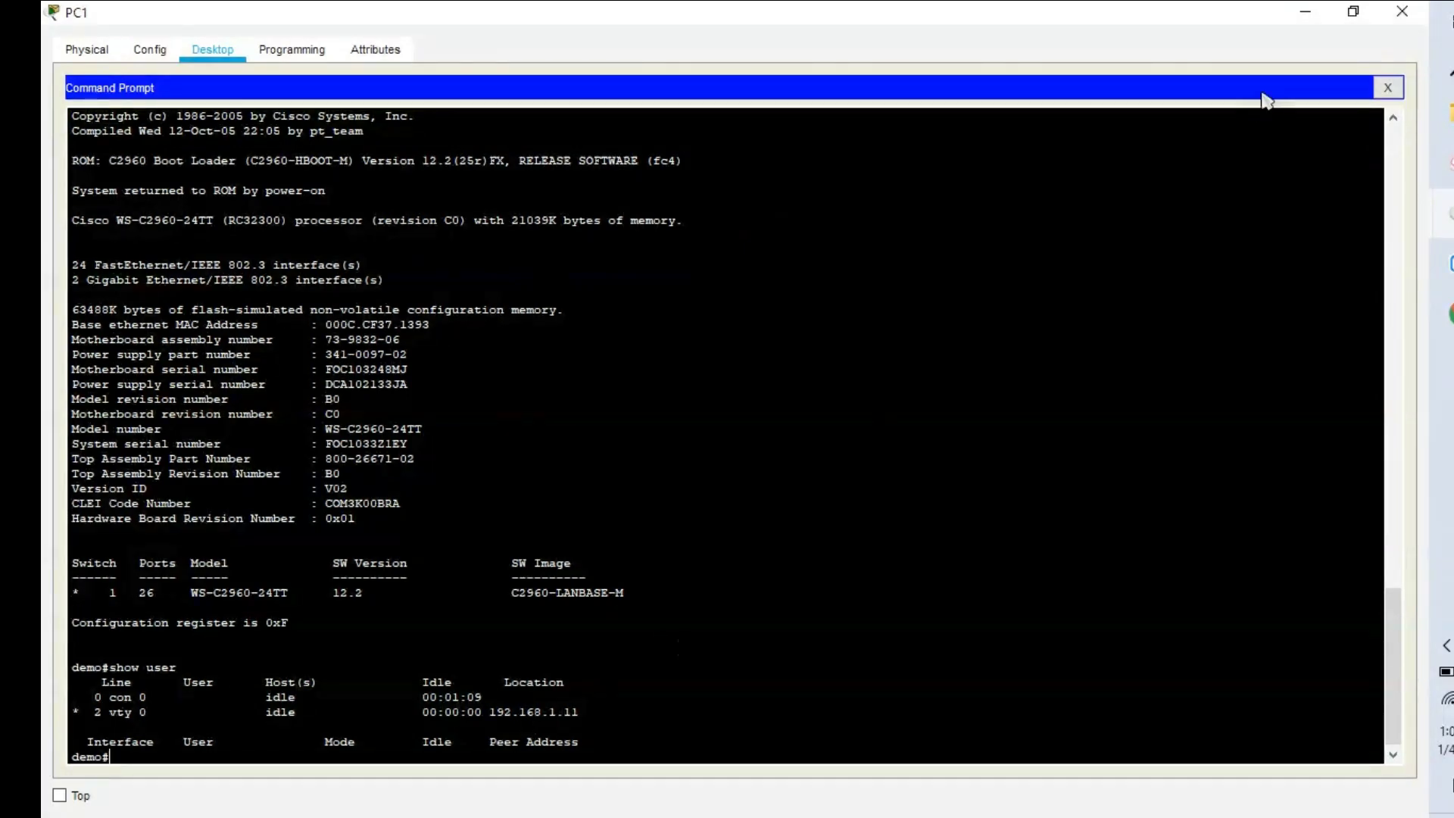
{"action": "left_click", "coordinate": [1324, 17]}
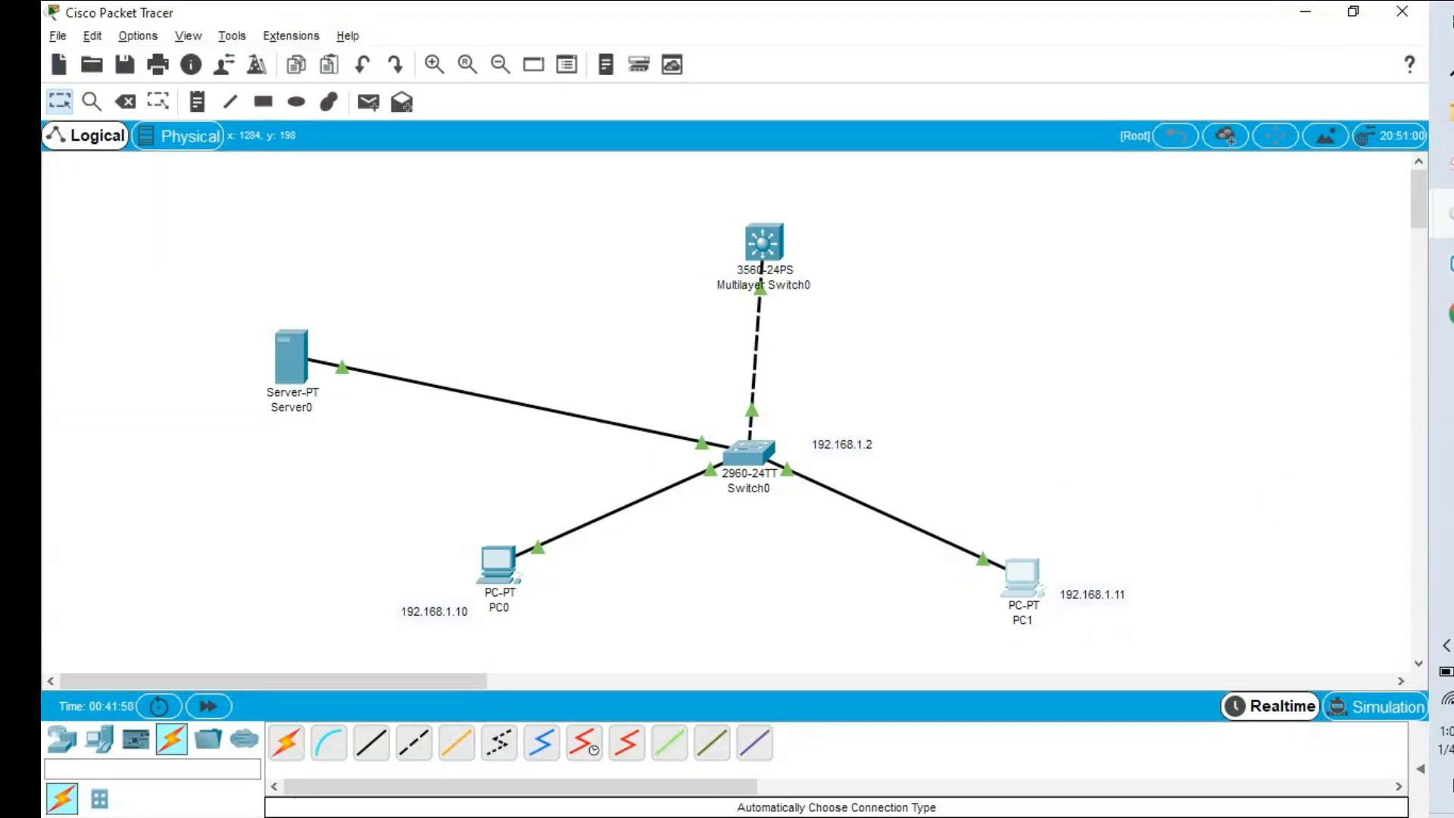
After briefly revisiting PC1's prompt, open Switch0's CLI window maximized to full screen.
{"action": "mouse_move", "coordinate": [1443, 213]}
{"action": "left_click", "coordinate": [1299, 427]}
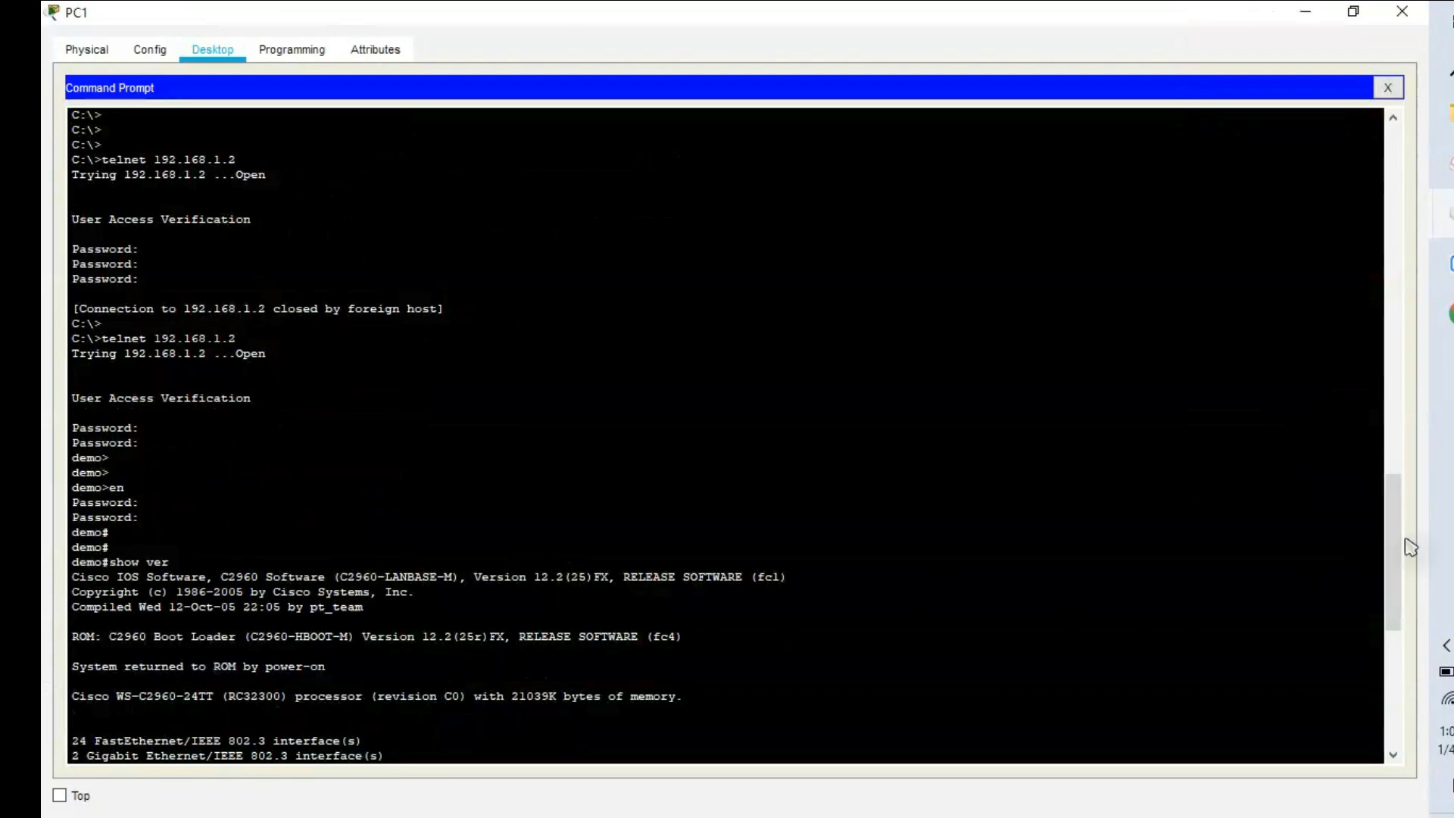
{"action": "left_click_drag", "start_coordinate": [1393, 583], "coordinate": [1380, 723]}
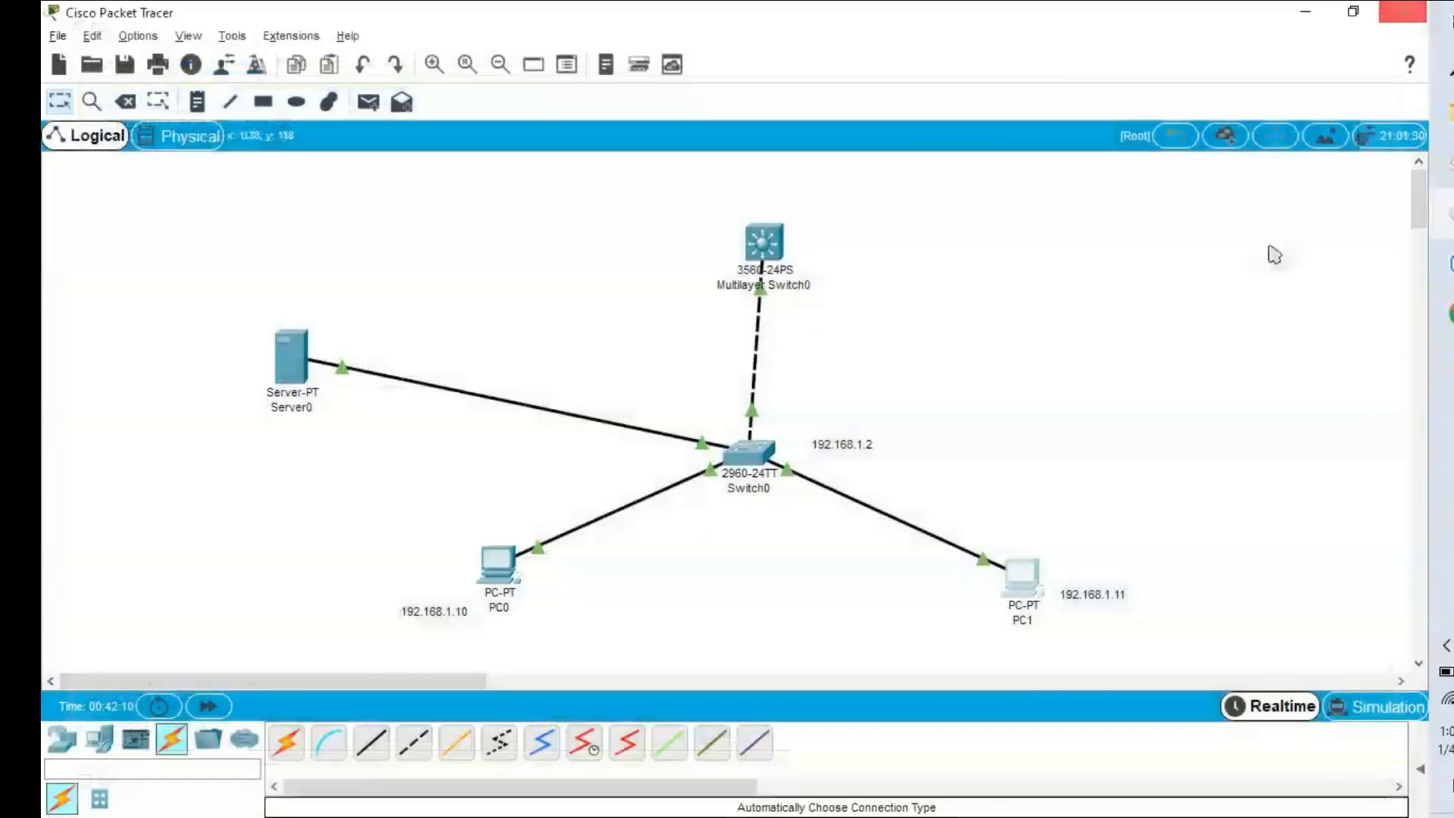
{"action": "left_click", "coordinate": [747, 457]}
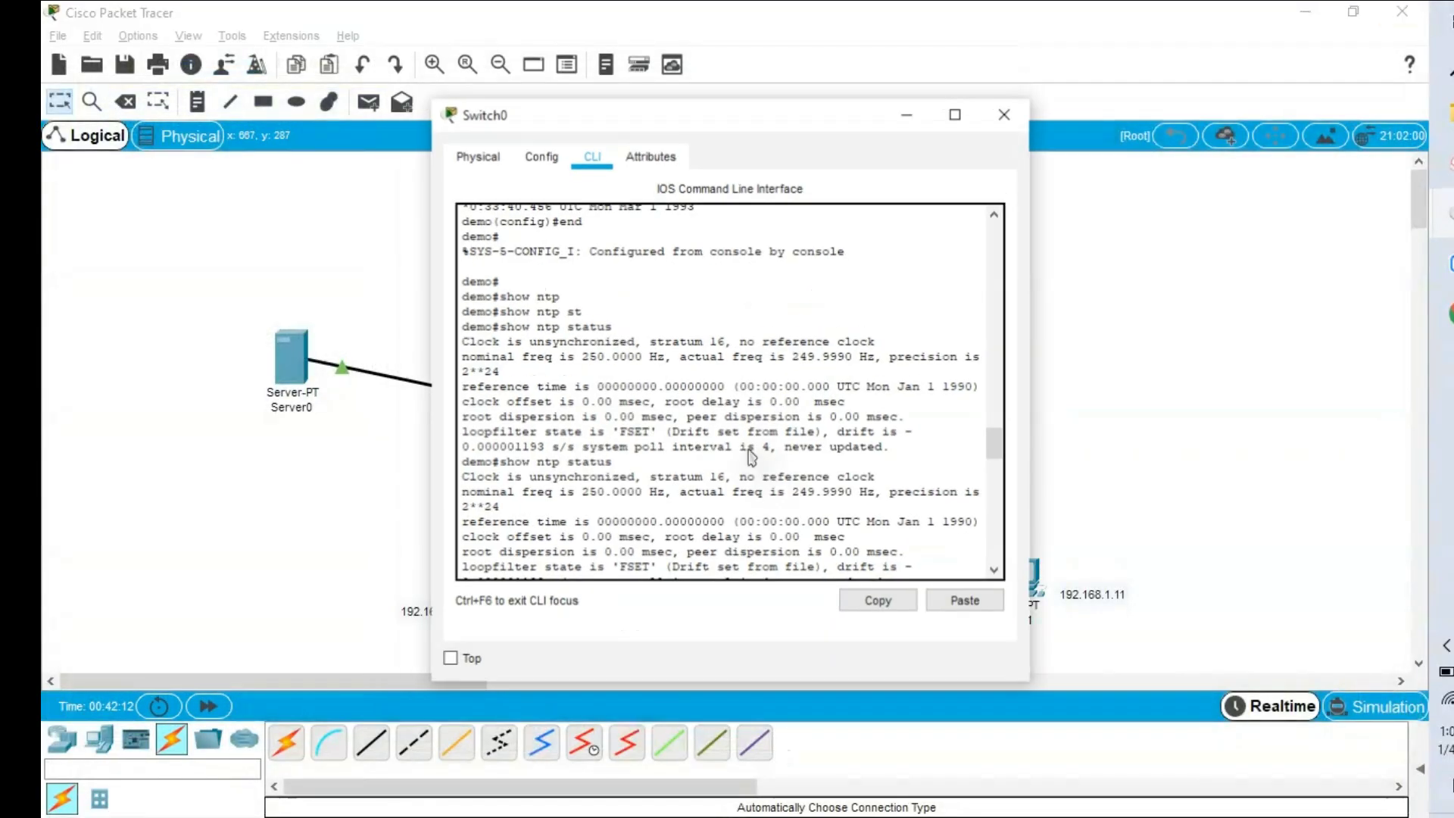
{"action": "left_click", "coordinate": [958, 120]}
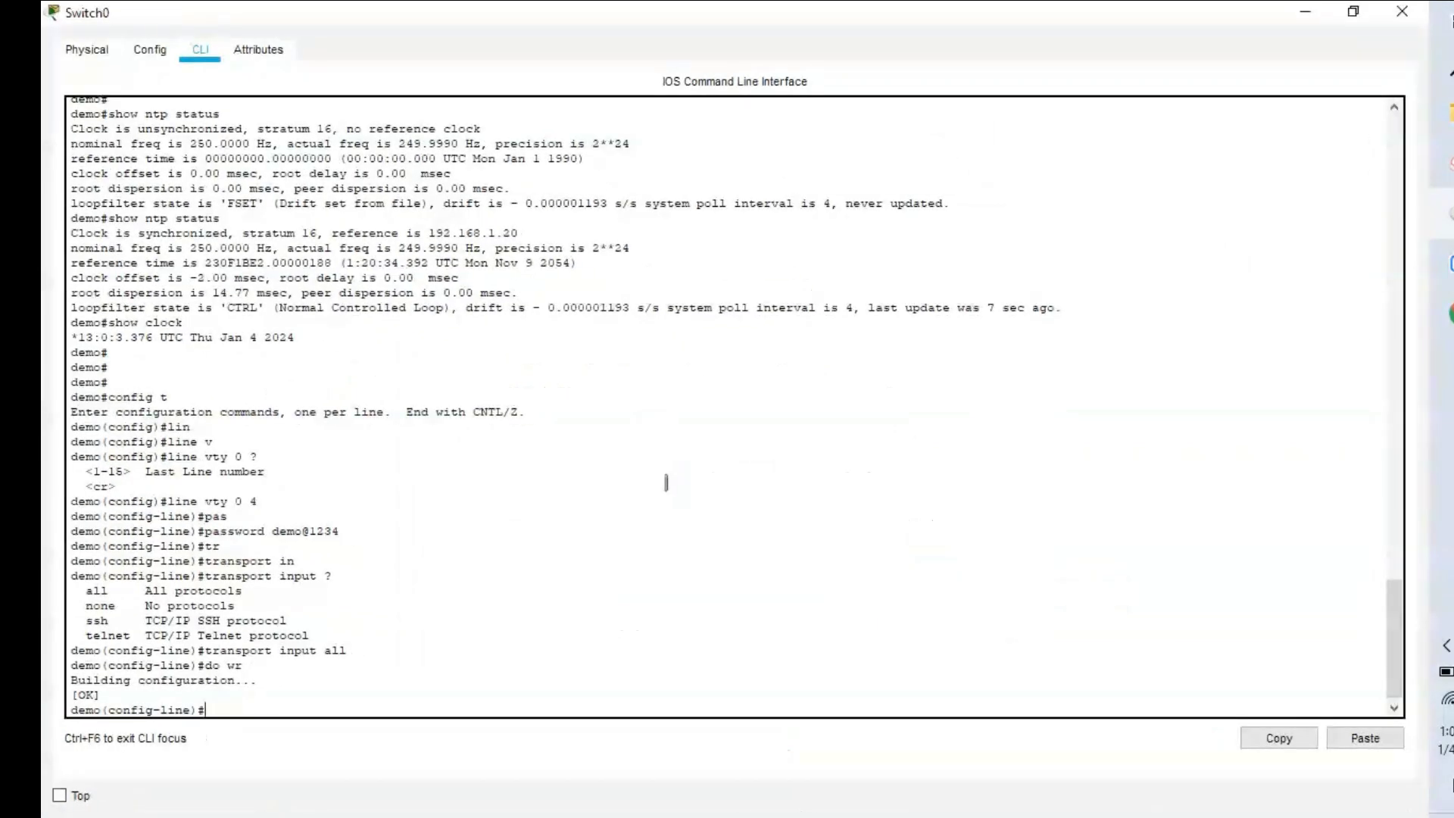
Exit line configuration and set ip domain-name simplenetworkings on Switch0.
{"action": "key", "text": "Return"}
{"action": "key", "text": "Return"}
{"action": "key", "text": "Return"}
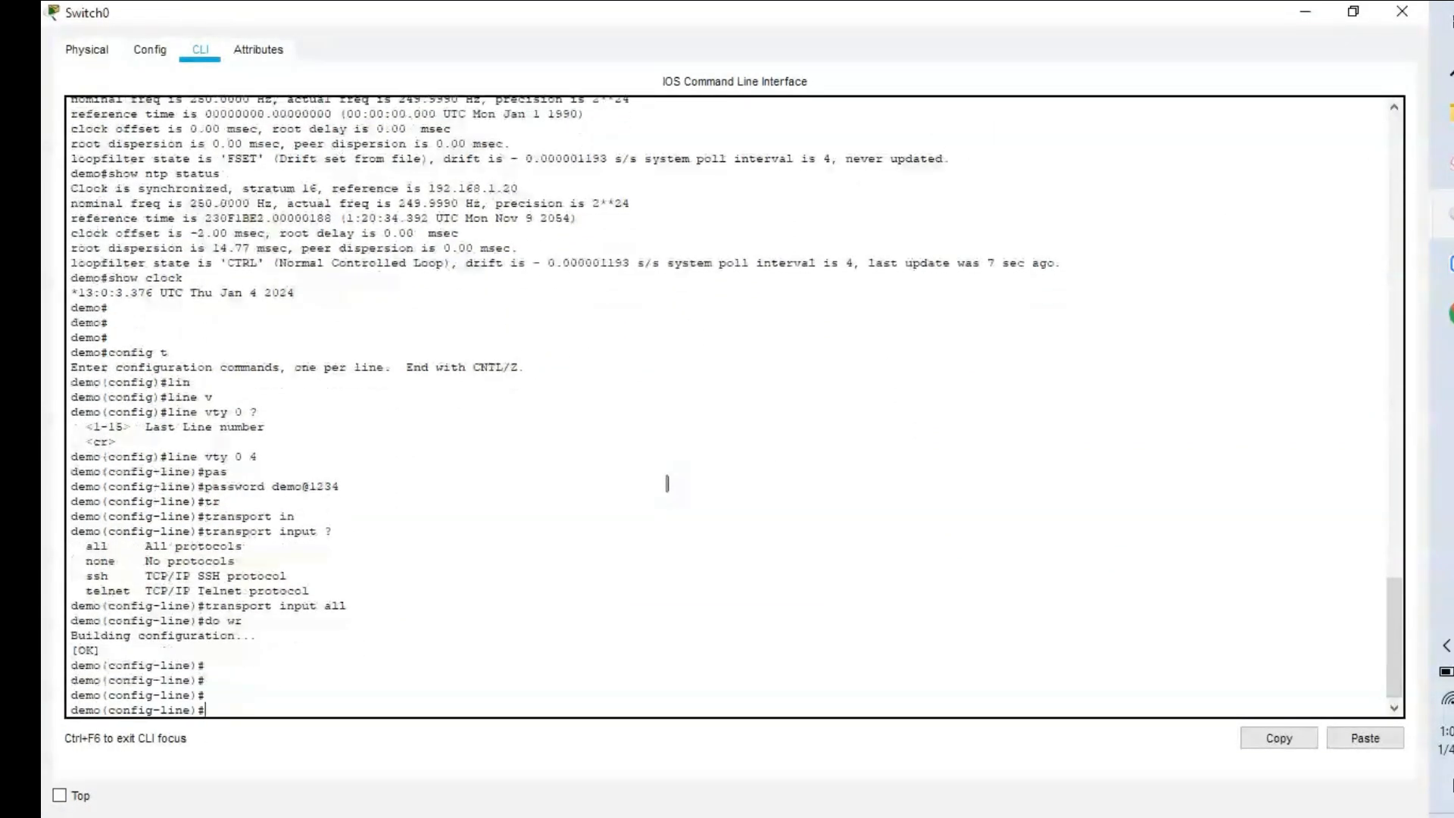
{"action": "type", "text": "exit"}
{"action": "key", "text": "Return"}
{"action": "key", "text": "Return"}
{"action": "key", "text": "Return"}
{"action": "key", "text": "Return"}
{"action": "key", "text": "Return"}
{"action": "key", "text": "Return"}
{"action": "key", "text": "Return"}
{"action": "key", "text": "Return"}
{"action": "key", "text": "Return"}
{"action": "key", "text": "Return"}
{"action": "key", "text": "Return"}
{"action": "key", "text": "Return"}
{"action": "key", "text": "Return"}
{"action": "key", "text": "Return"}
{"action": "key", "text": "Return"}
{"action": "key", "text": "Return"}
{"action": "key", "text": "Return"}
{"action": "key", "text": "Return"}
{"action": "key", "text": "Return"}
{"action": "key", "text": "Return"}
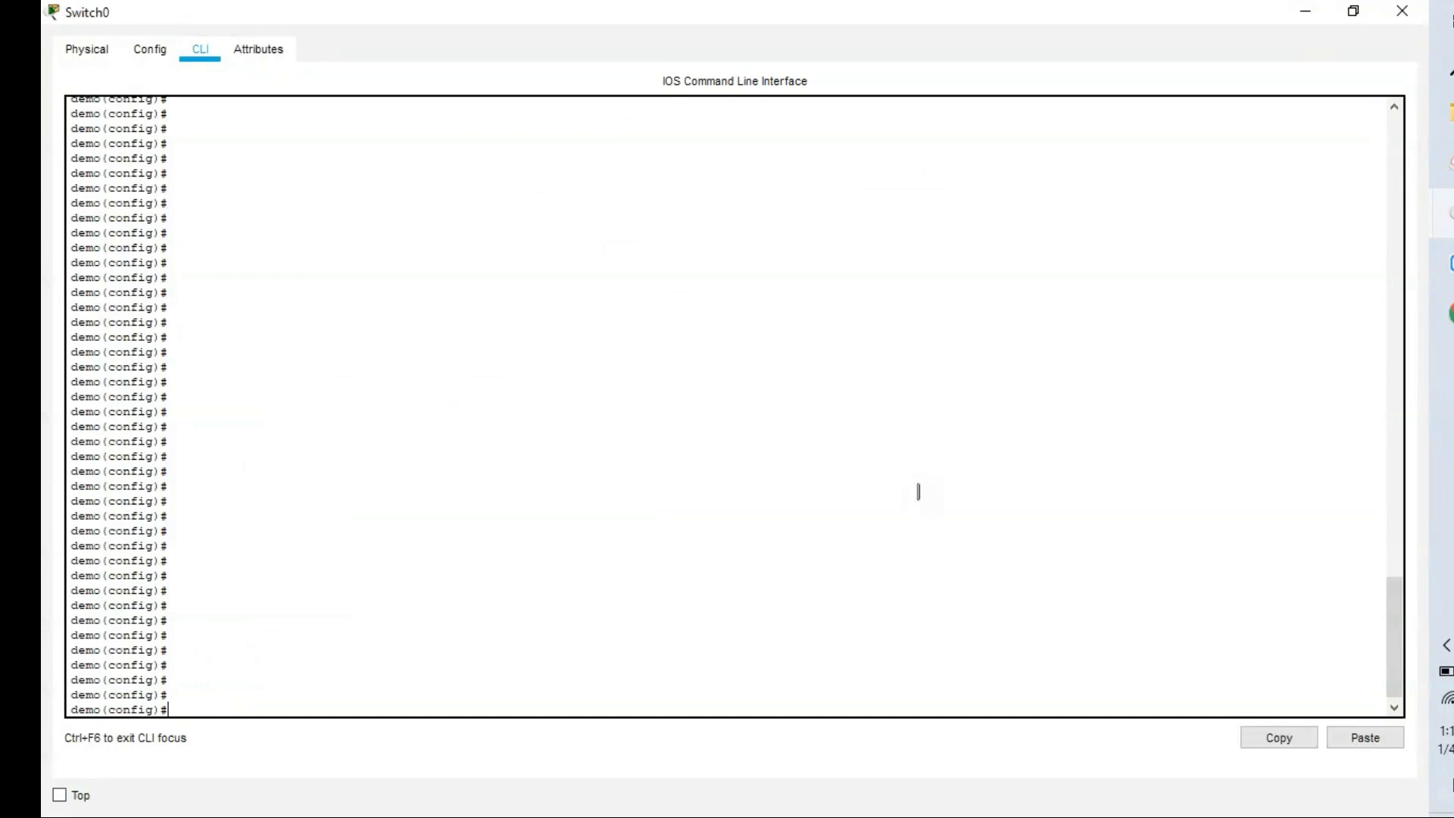
{"action": "type", "text": "ip do"}
{"action": "key", "text": "Tab"}
{"action": "type", "text": "m"}
{"action": "key", "text": "Tab"}
{"action": "type", "text": "ain-n"}
{"action": "key", "text": "Tab"}
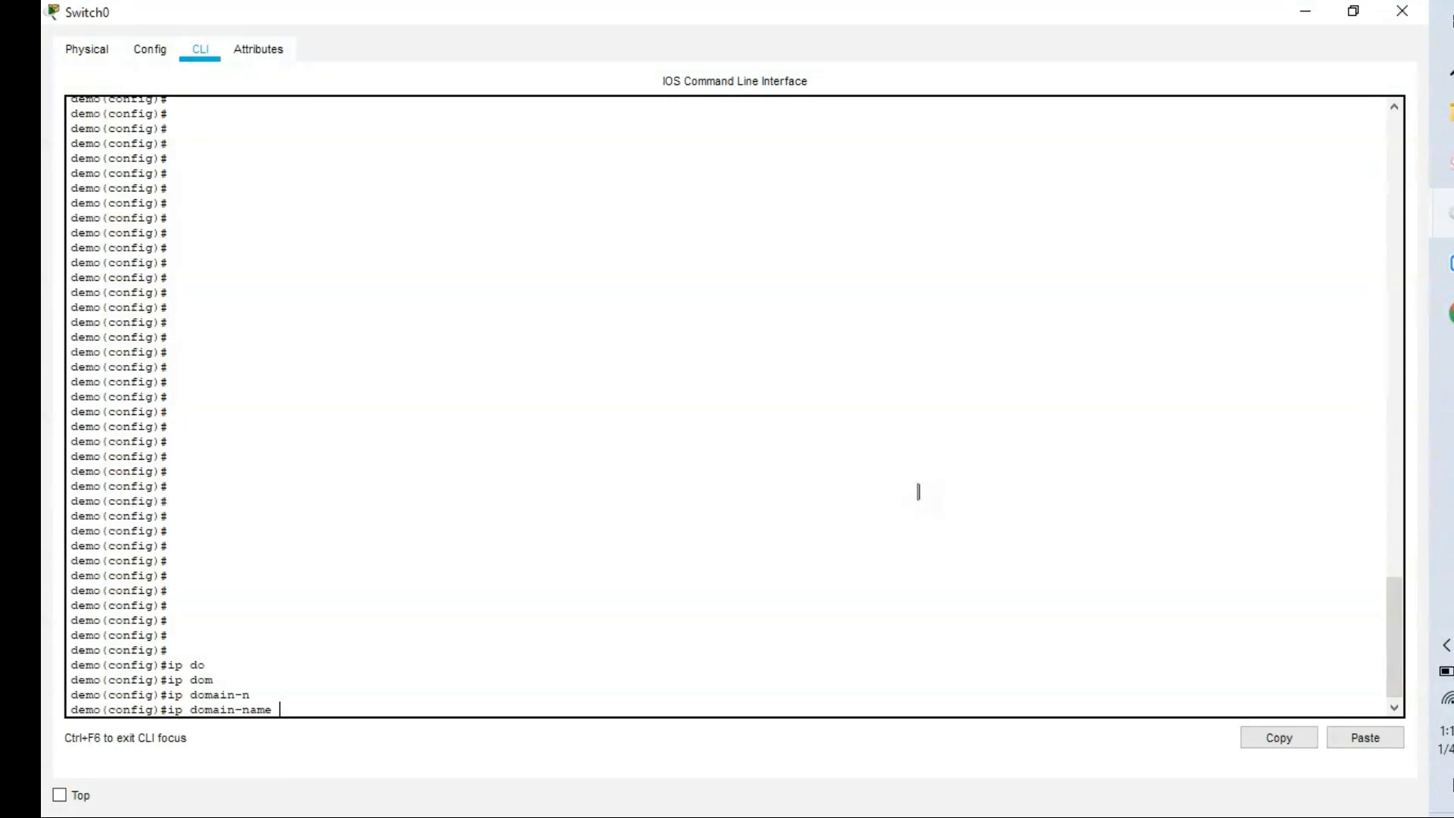
{"action": "type", "text": "simplenetworkings"}
{"action": "key", "text": "Return"}
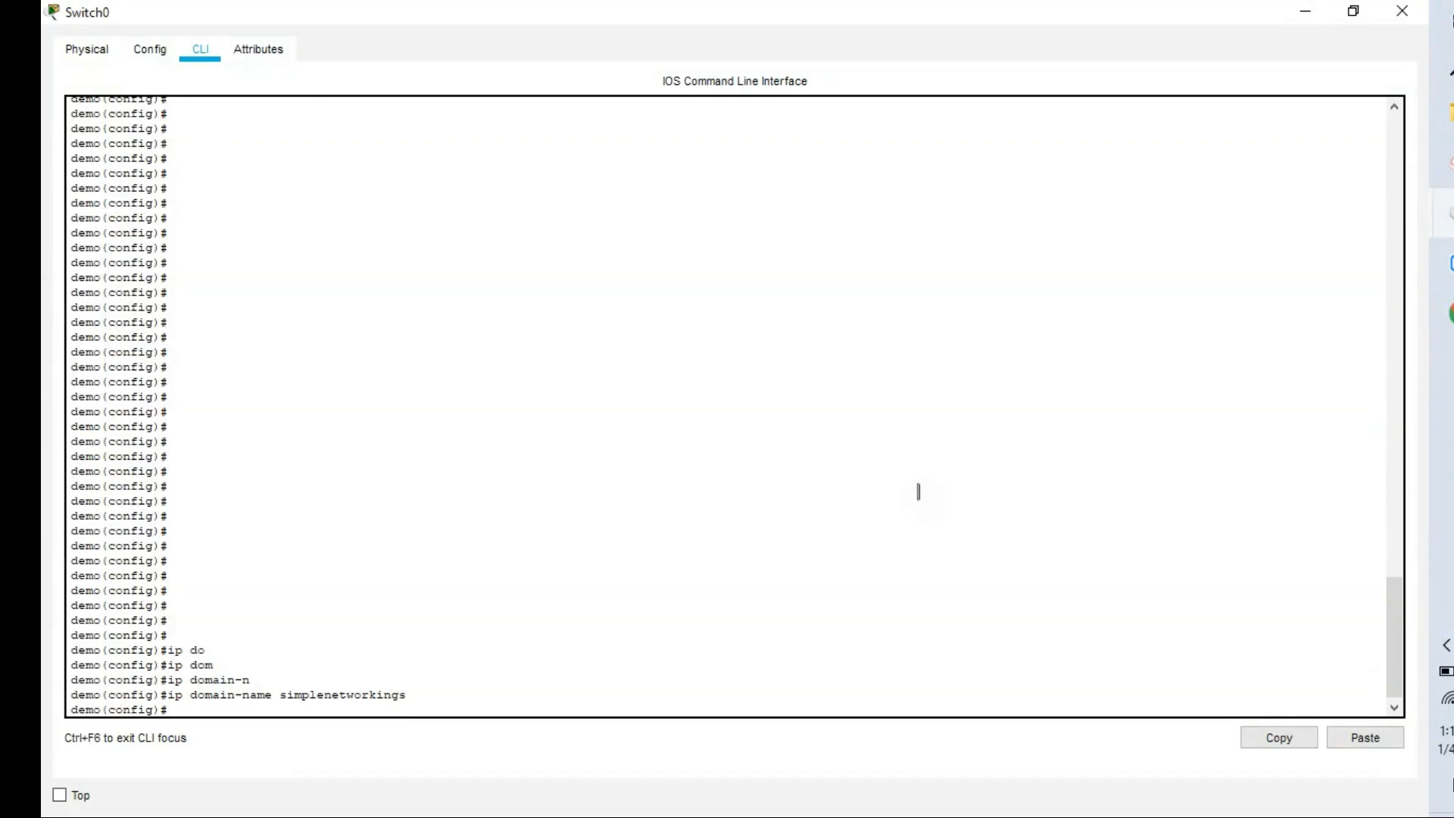
Begin entering the enable secret command.
{"action": "type", "text": "en"}
{"action": "key", "text": "Tab"}
{"action": "type", "text": "ab"}
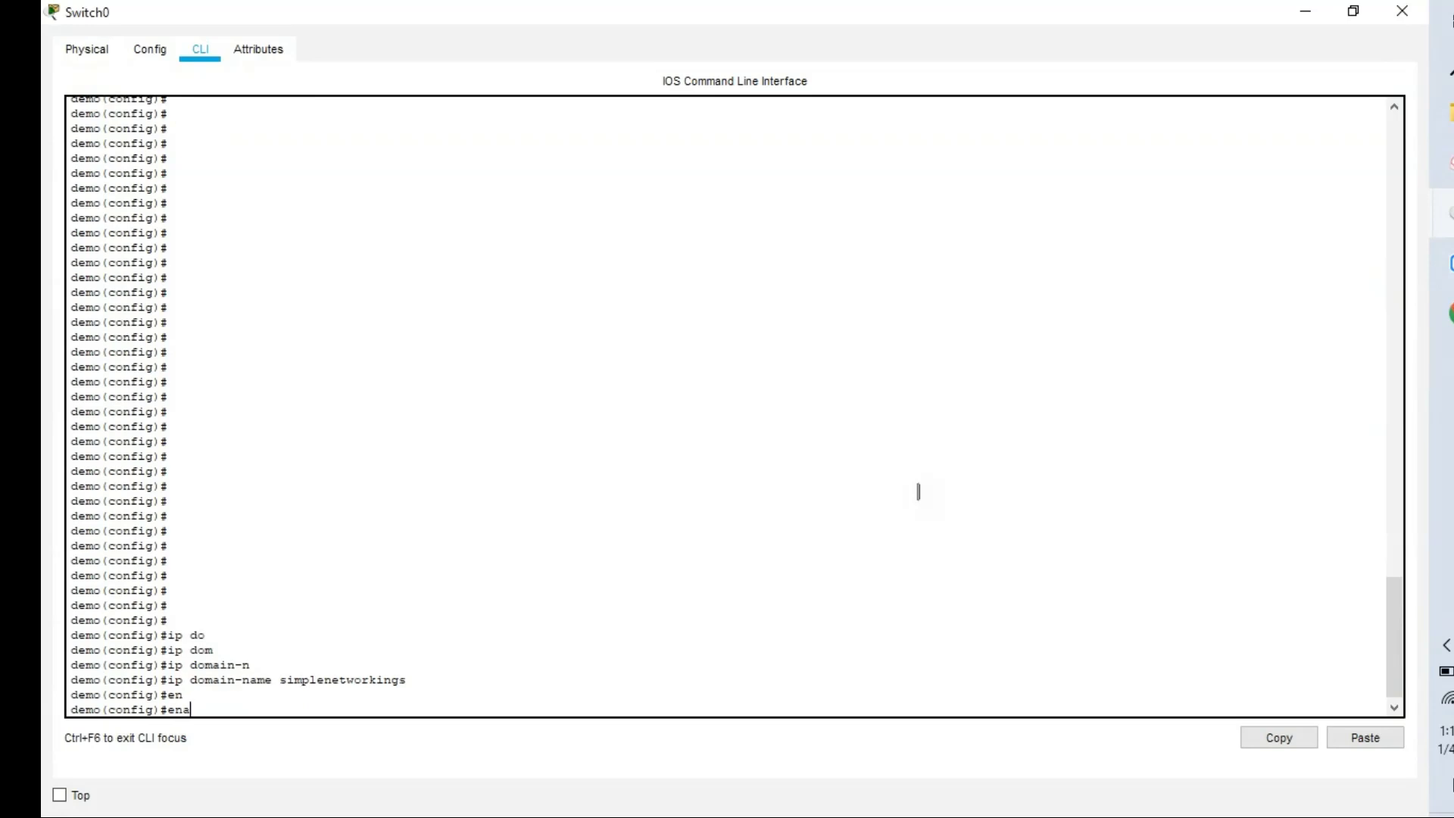
{"action": "key", "text": "Tab"}
{"action": "type", "text": "se"}
{"action": "key", "text": "Tab"}
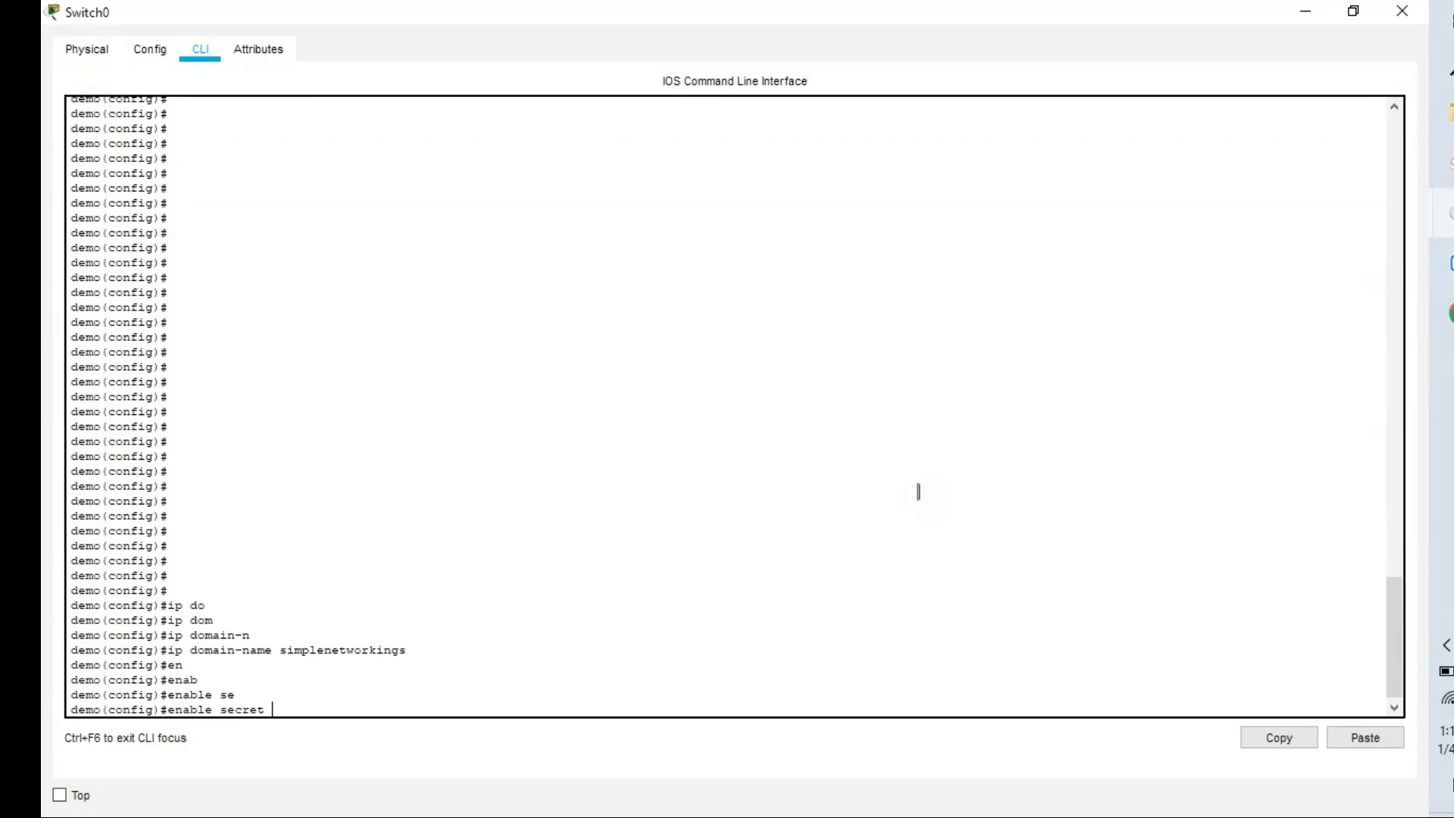
Set the enable secret password and configure ip ssh version 2.
{"action": "type", "text": "hello"}
{"action": "key", "text": "Return"}
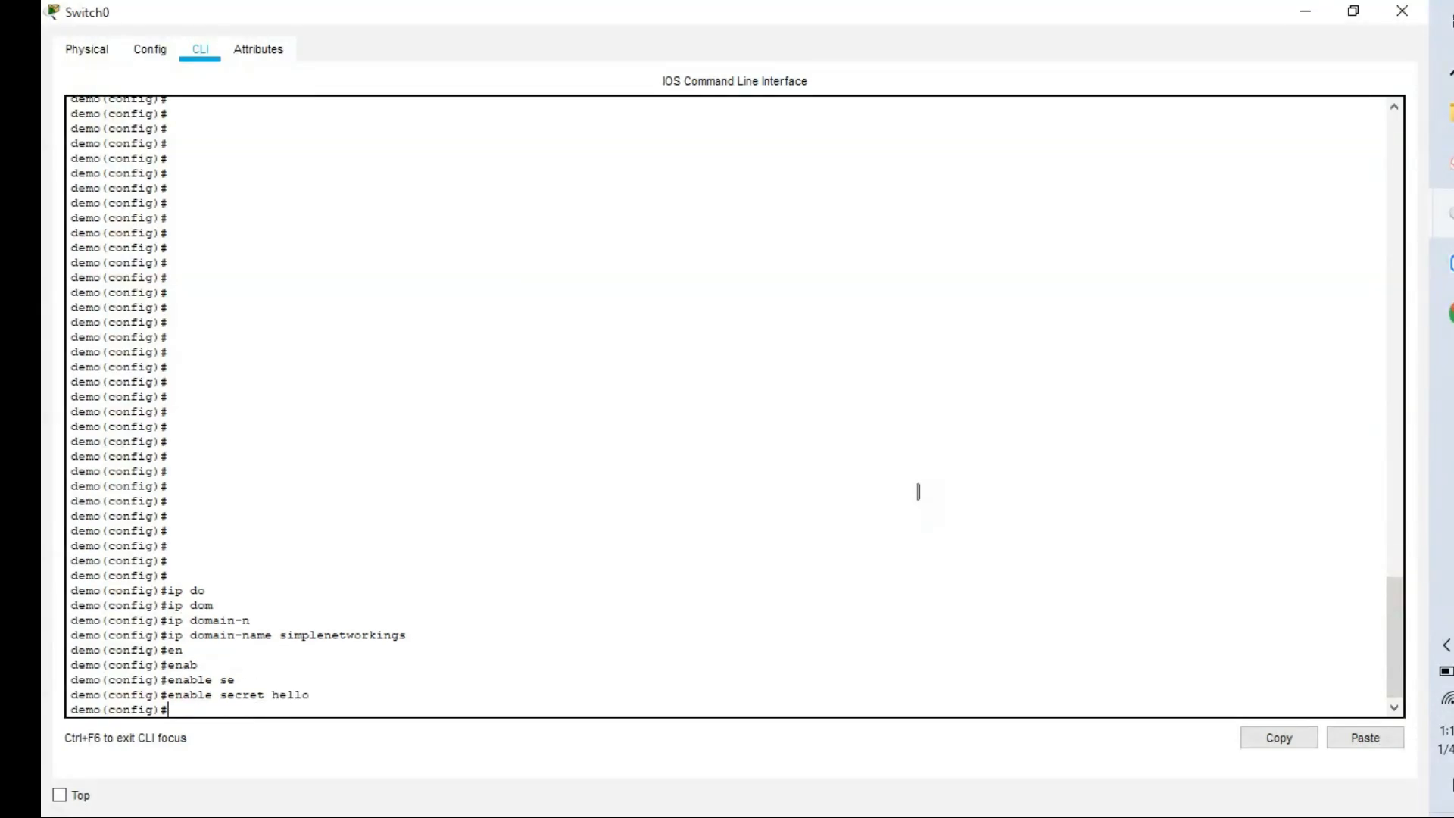
{"action": "type", "text": "ip ssh"}
{"action": "key", "text": "BackSpace"}
{"action": "key", "text": "BackSpace"}
{"action": "type", "text": "sh"}
{"action": "key", "text": "Tab"}
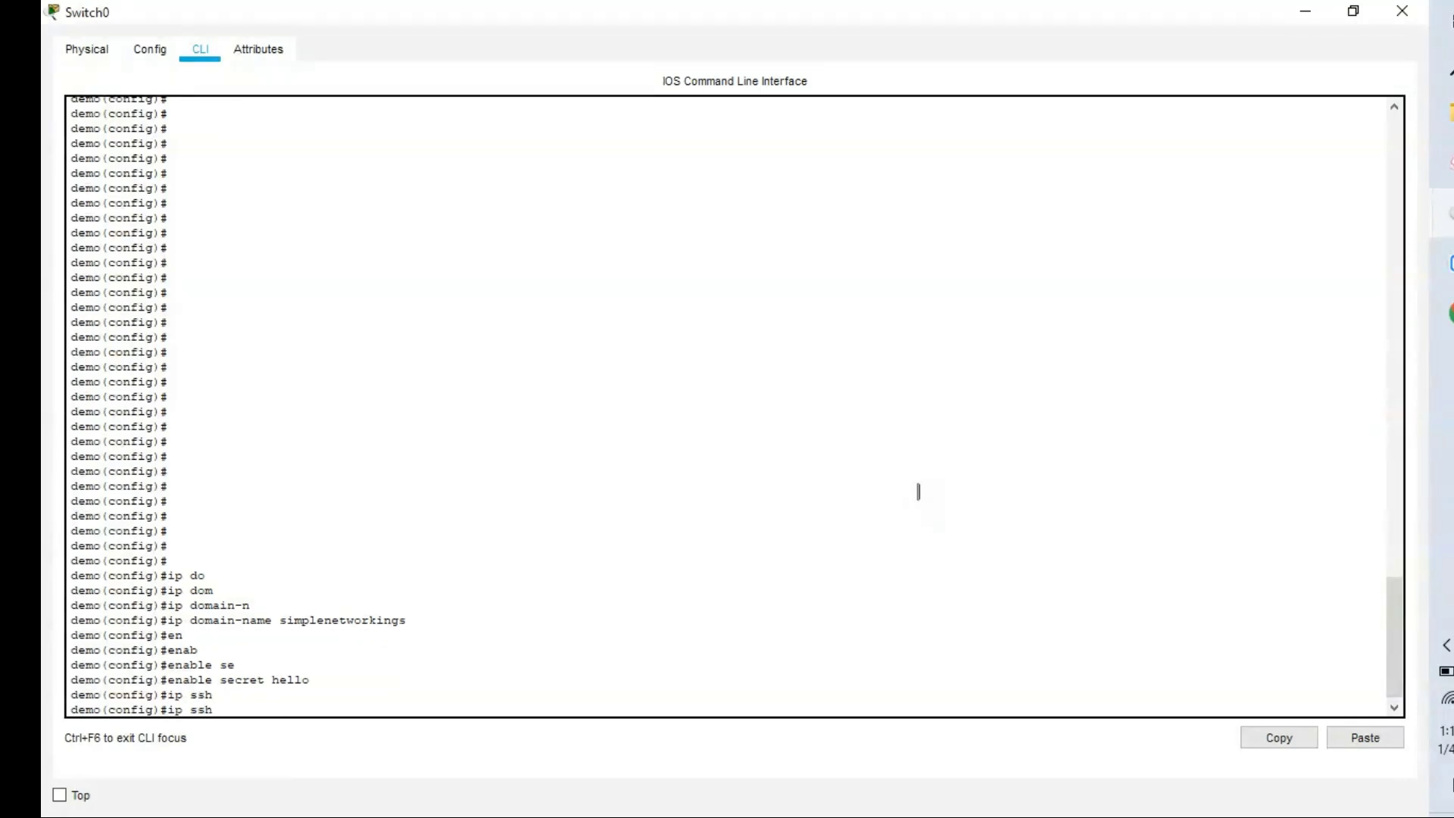
{"action": "type", "text": "v"}
{"action": "key", "text": "Tab"}
{"action": "type", "text": "2"}
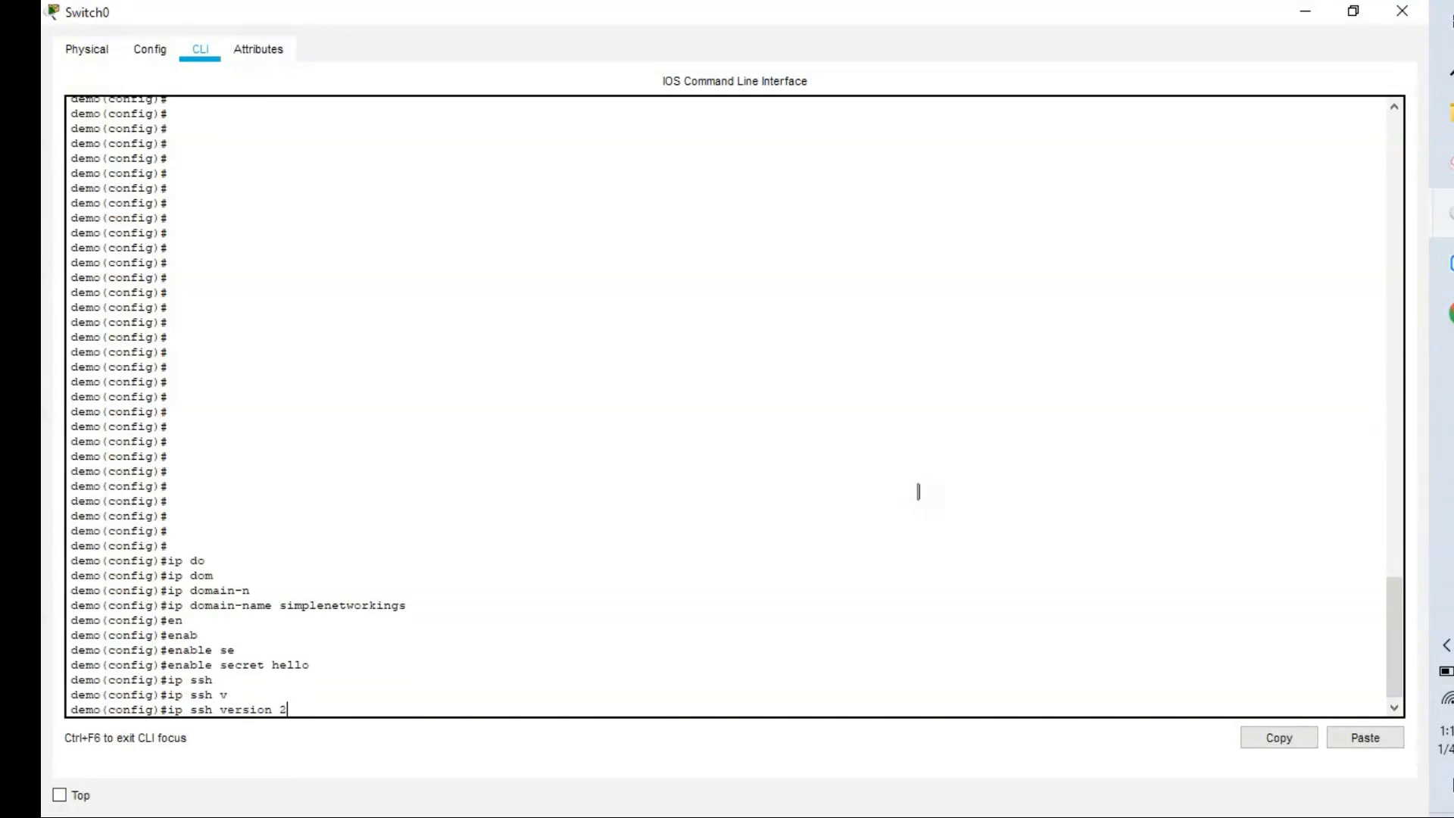
{"action": "key", "text": "Return"}
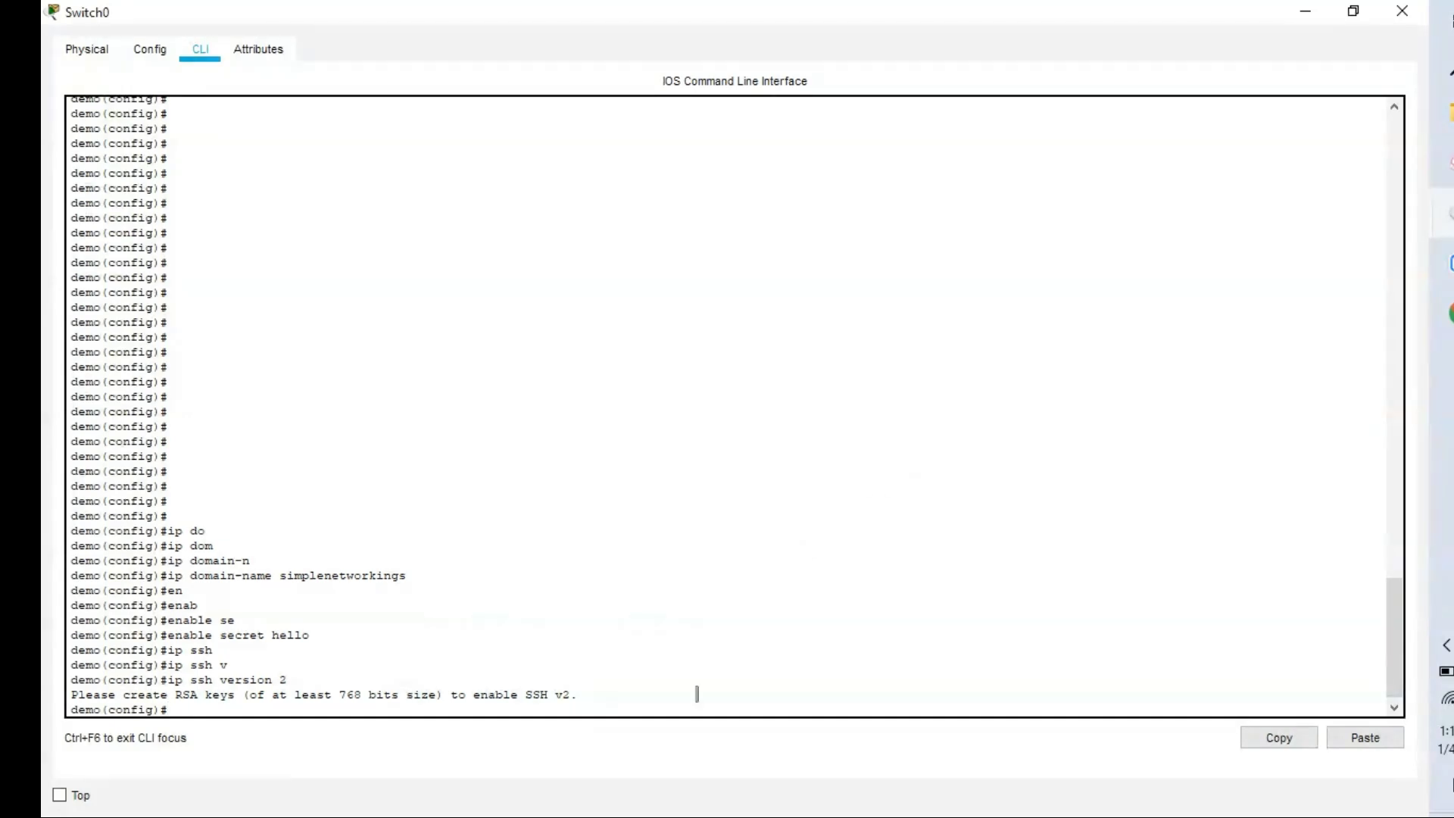
Generate 512-bit RSA general-keys with crypto key generate rsa to enable SSH.
{"action": "left_click", "coordinate": [1350, 739]}
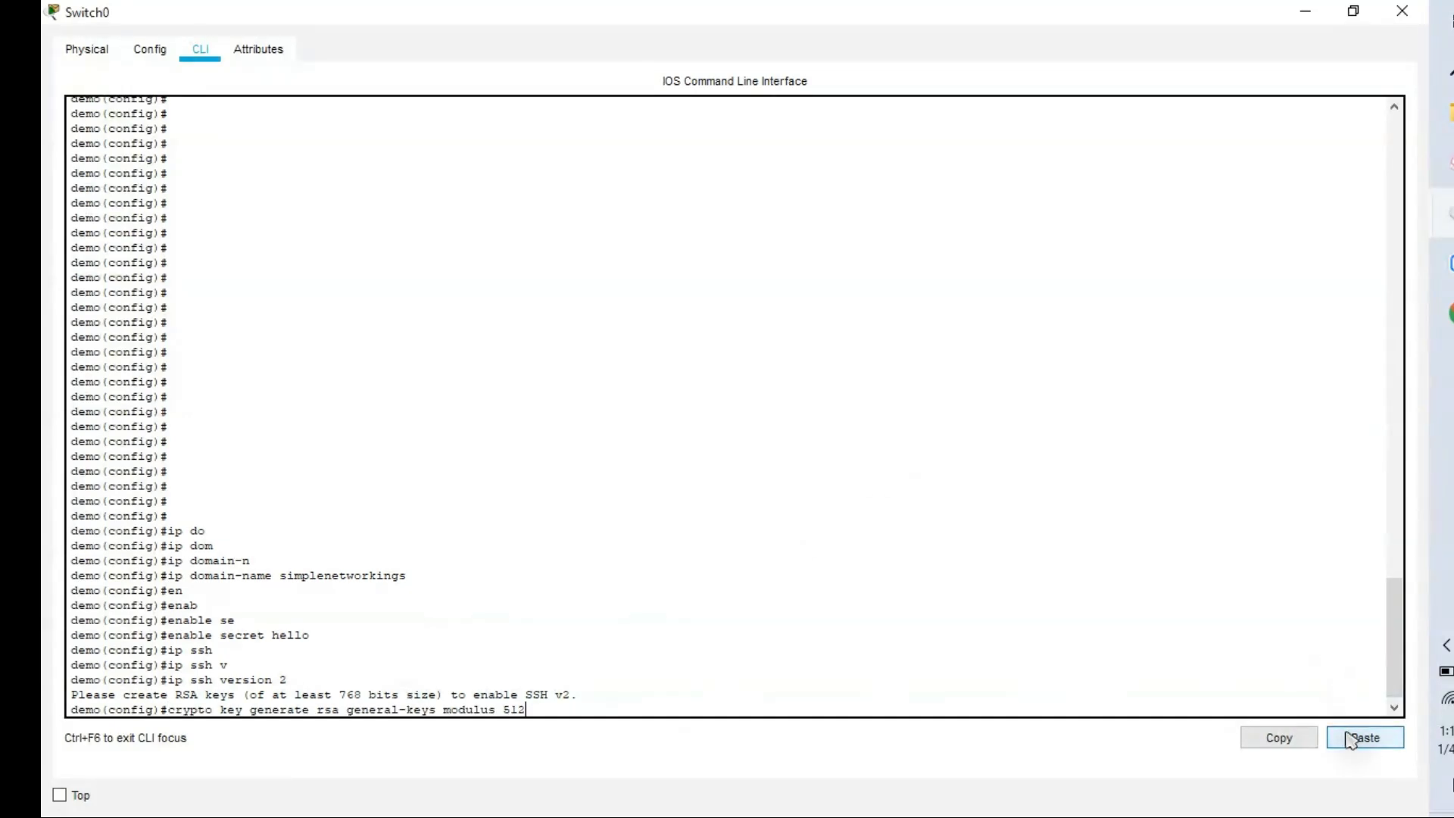
{"action": "key", "text": "Return"}
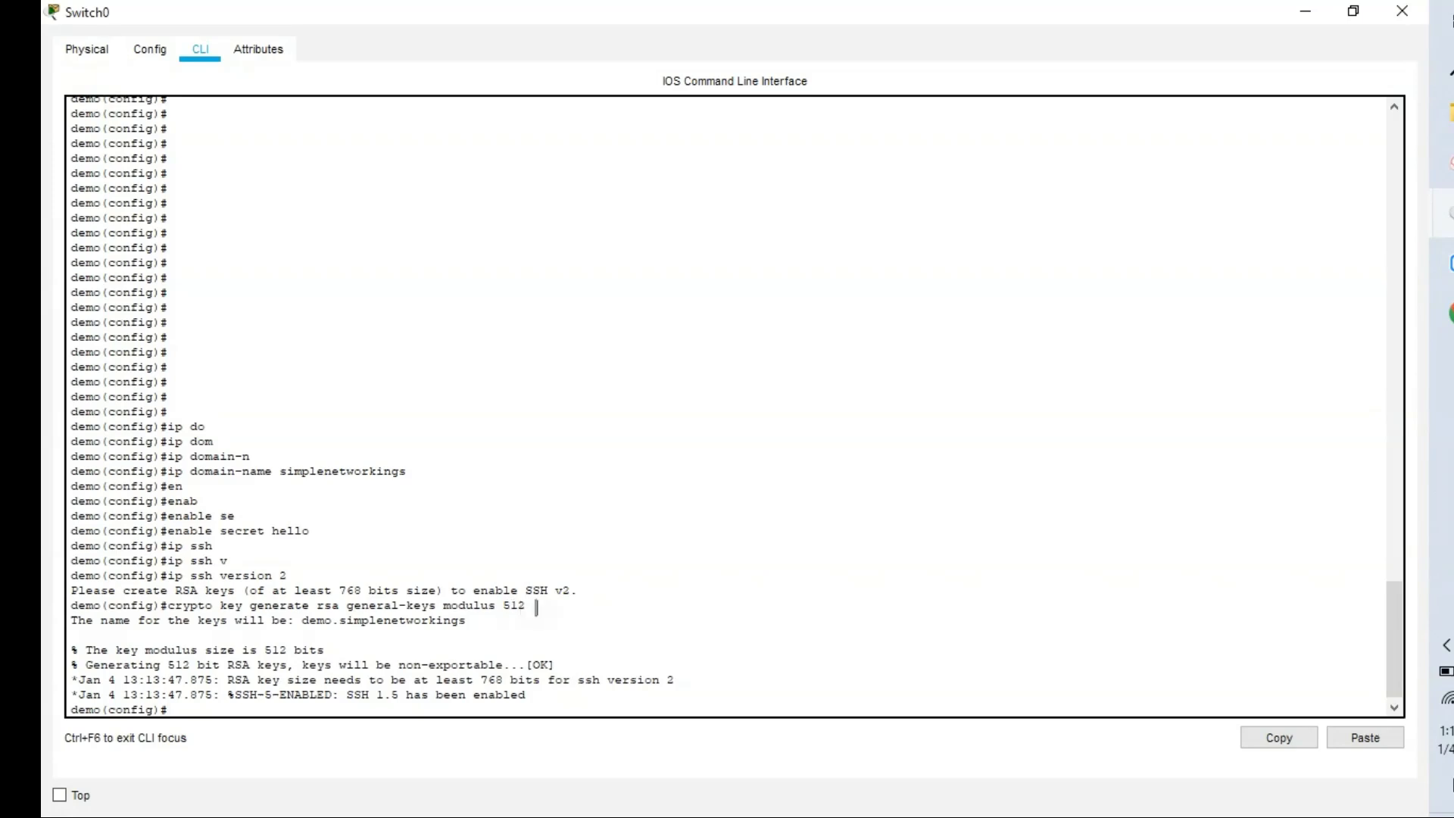
{"action": "key", "text": "Return"}
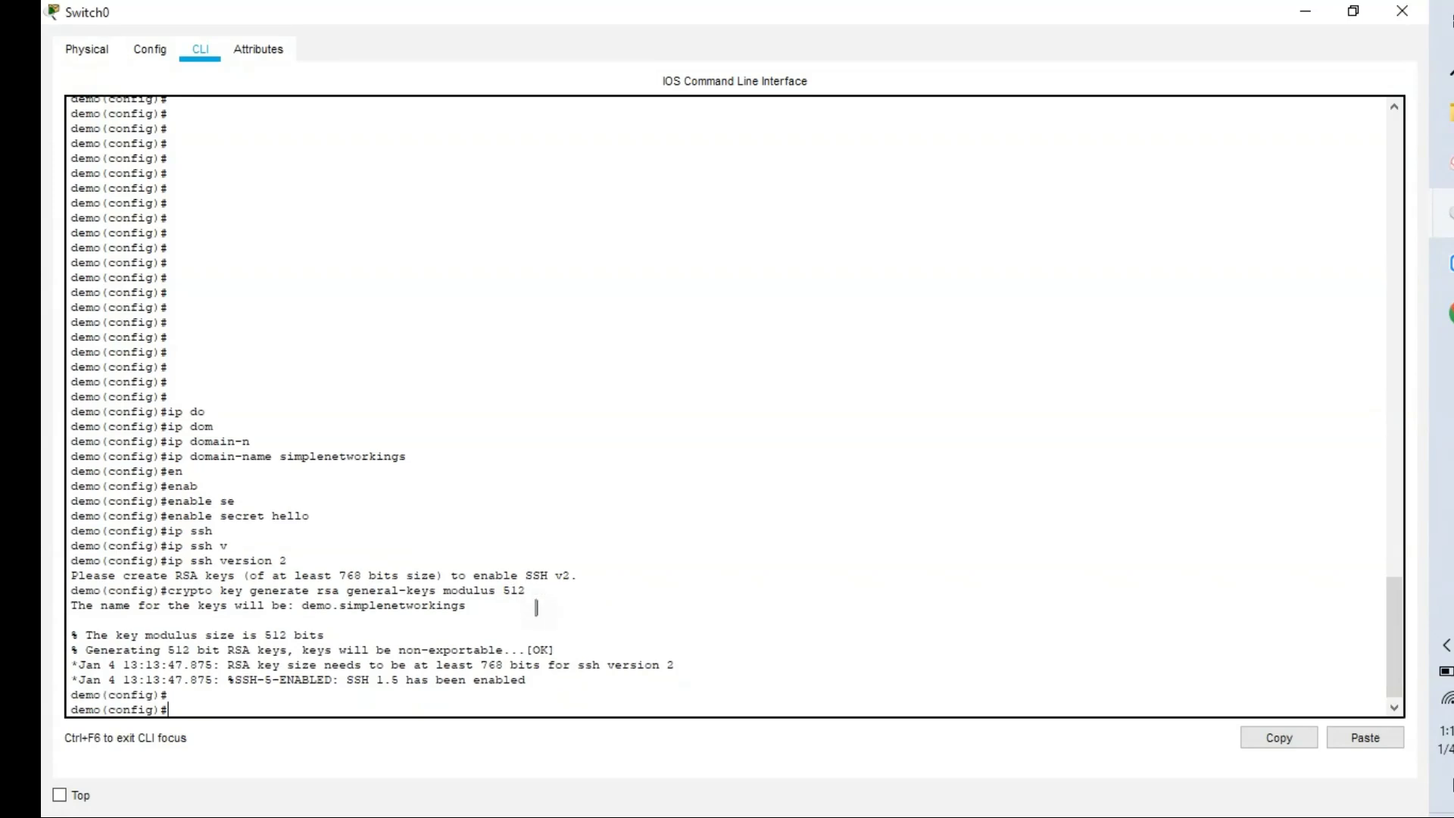
Set Switch0's SSH timeout to 3 seconds and its SSH authentication retries to 3.
{"action": "type", "text": "ip ssh t"}
{"action": "key", "text": "Tab"}
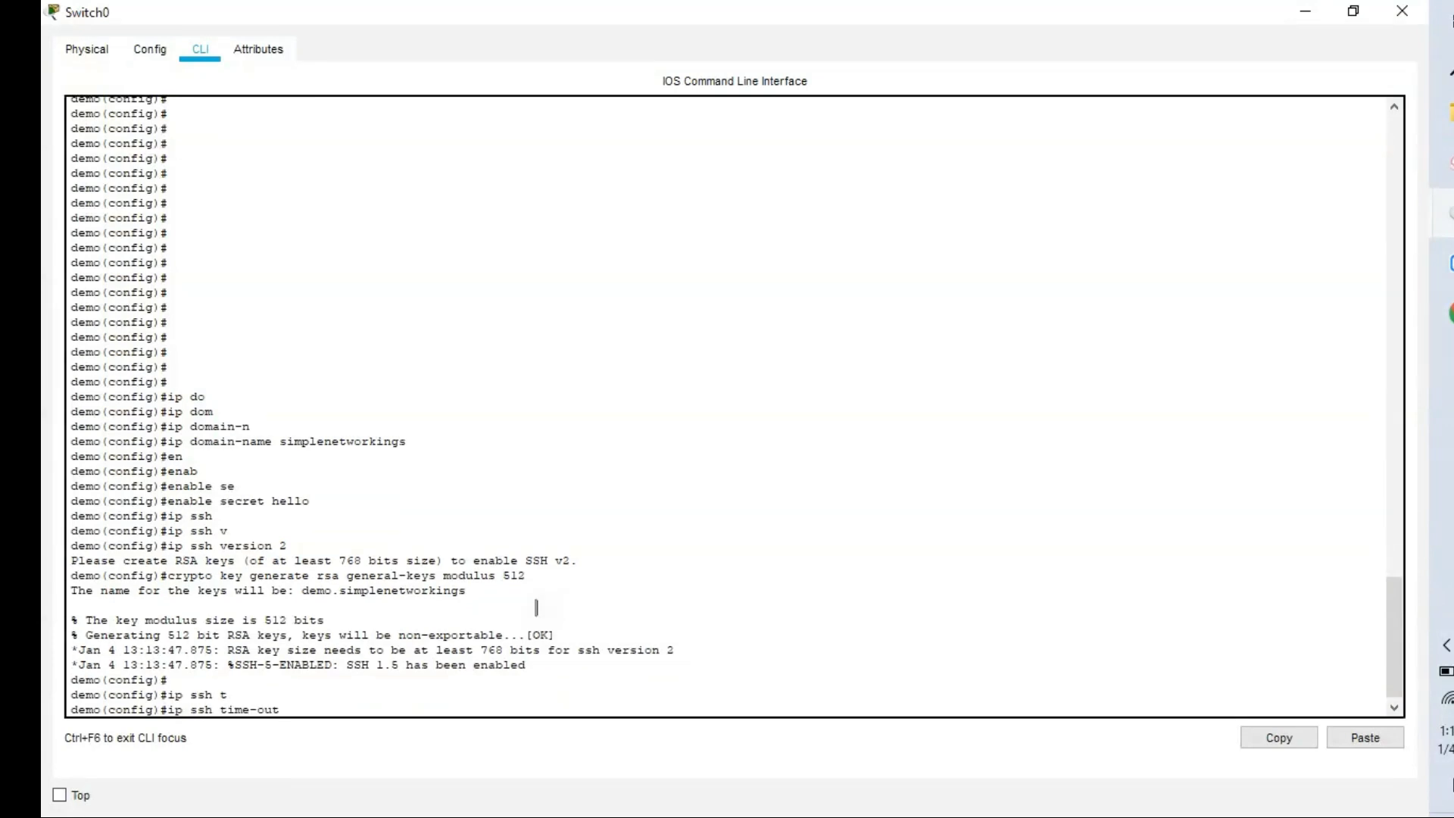
{"action": "type", "text": "?"}
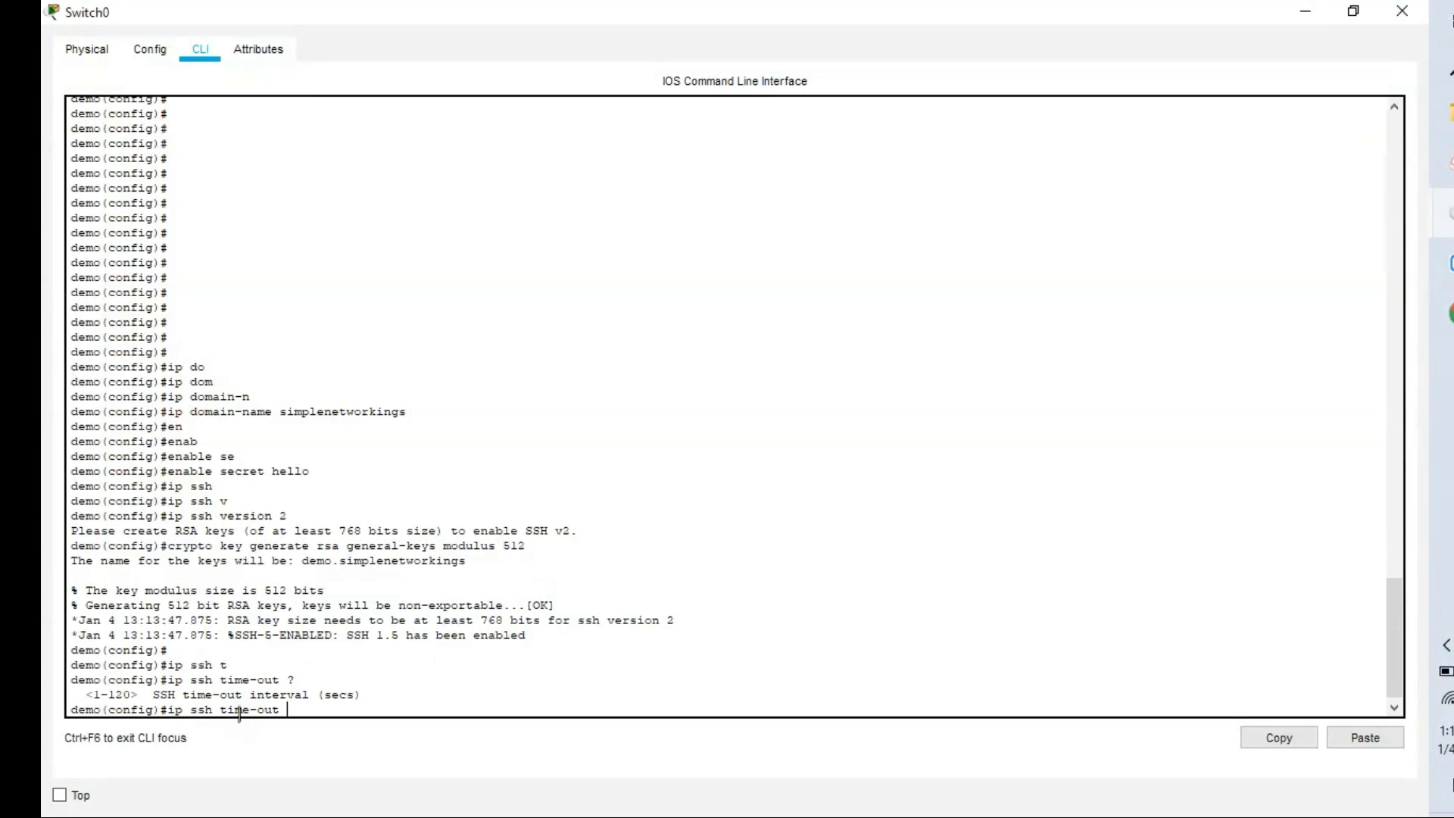
{"action": "type", "text": "3"}
{"action": "key", "text": "Return"}
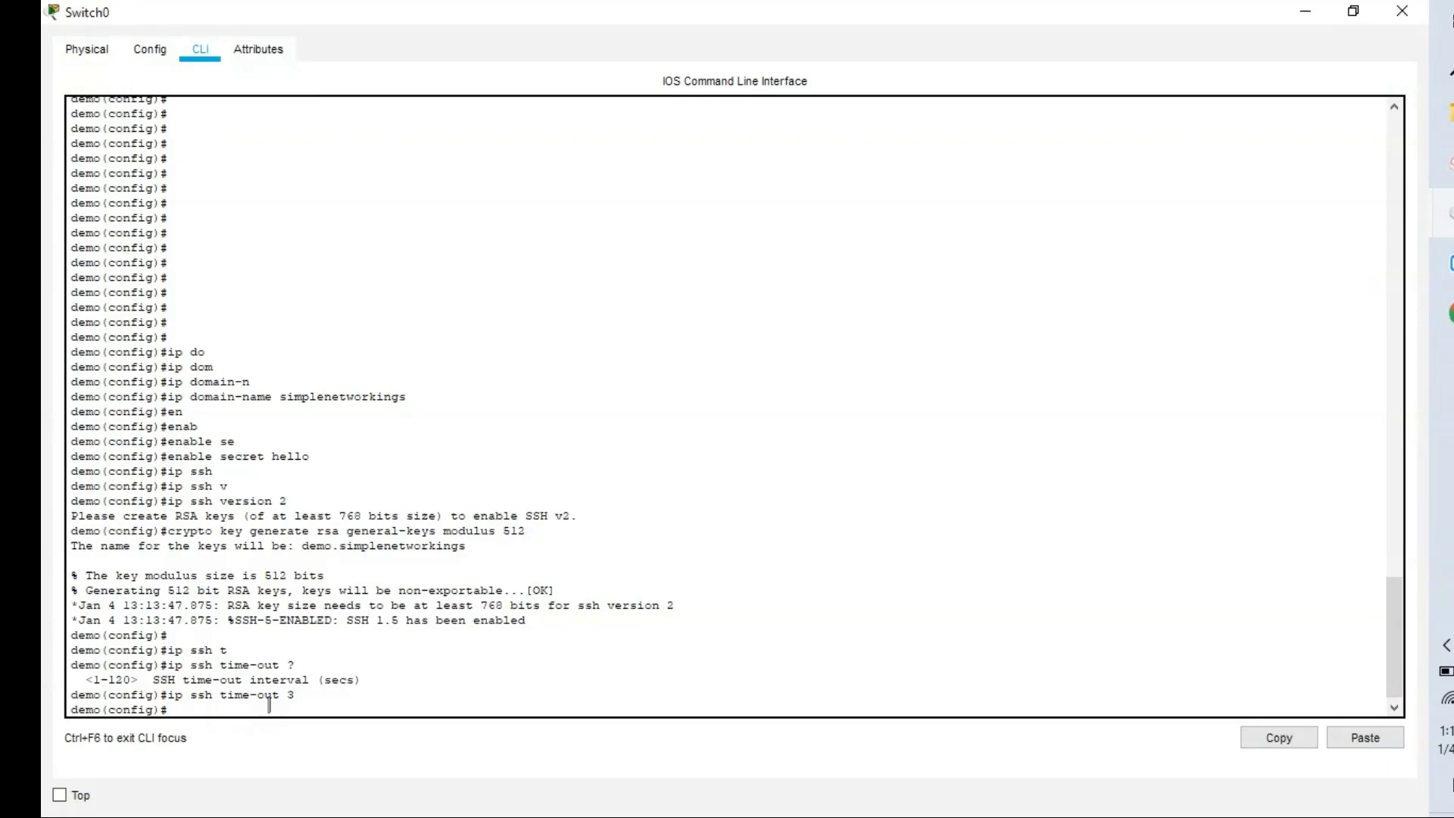
{"action": "type", "text": "ip ssh au"}
{"action": "key", "text": "Tab"}
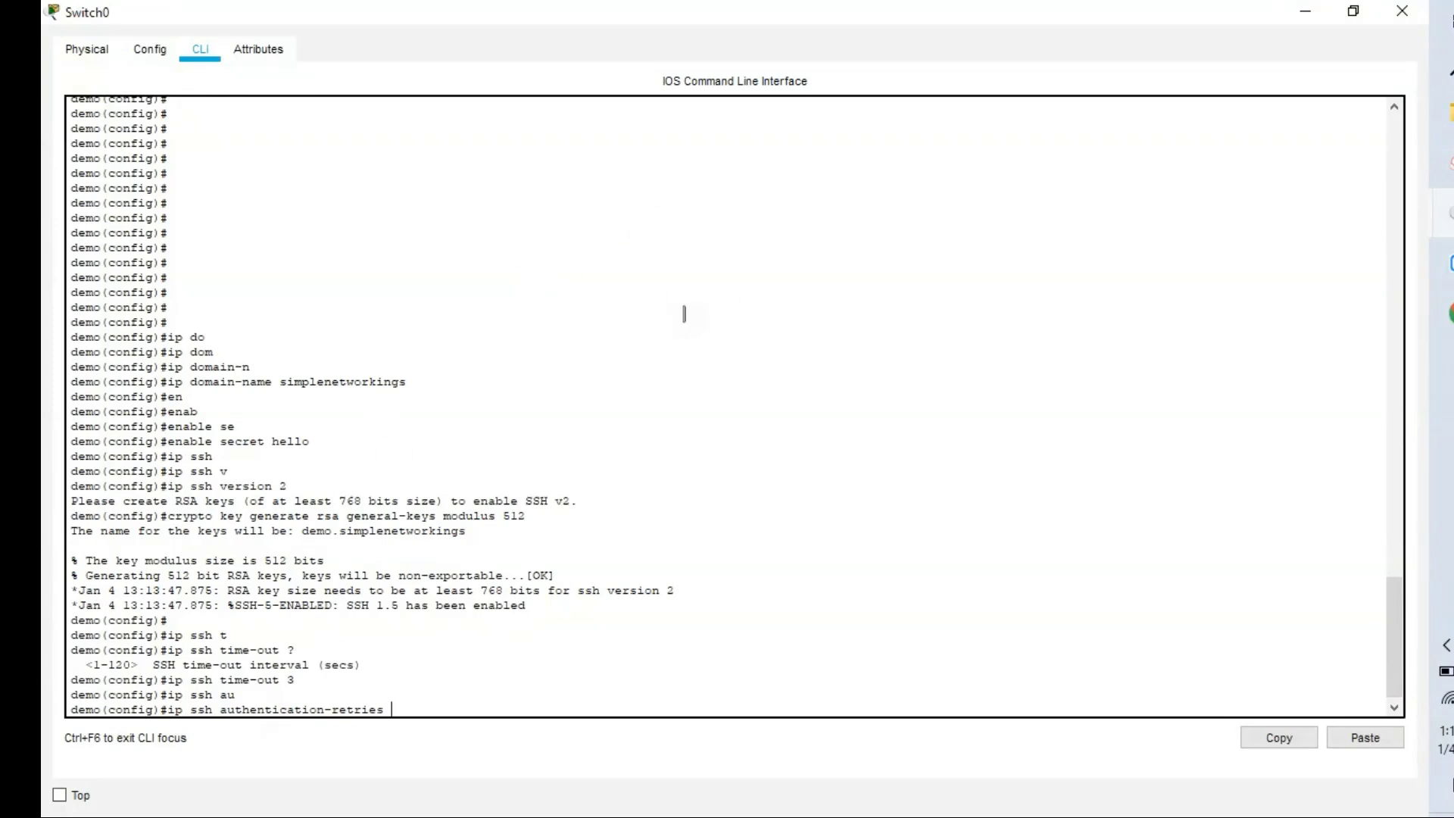
{"action": "type", "text": "?"}
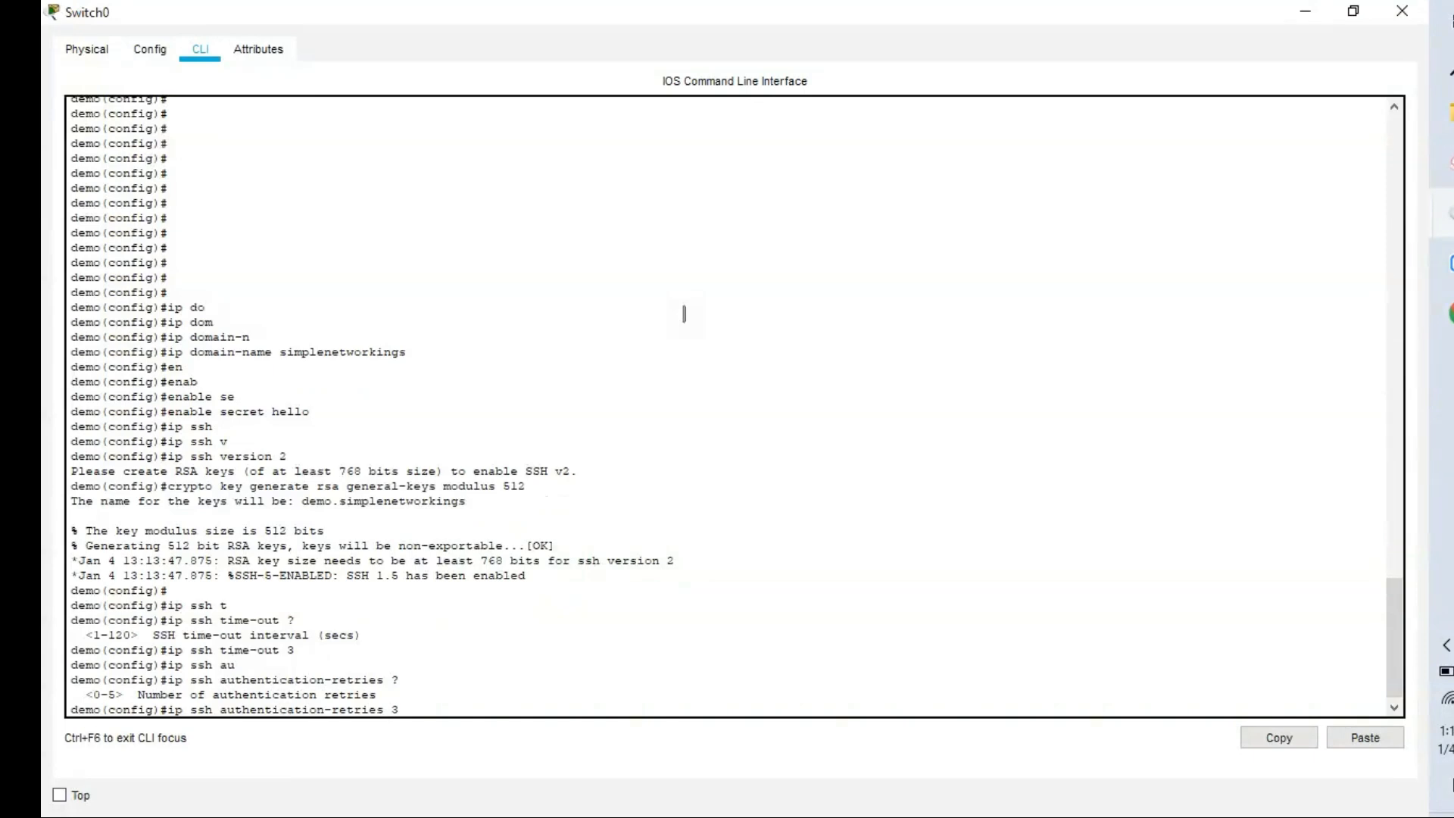
{"action": "type", "text": "3"}
{"action": "key", "text": "Return"}
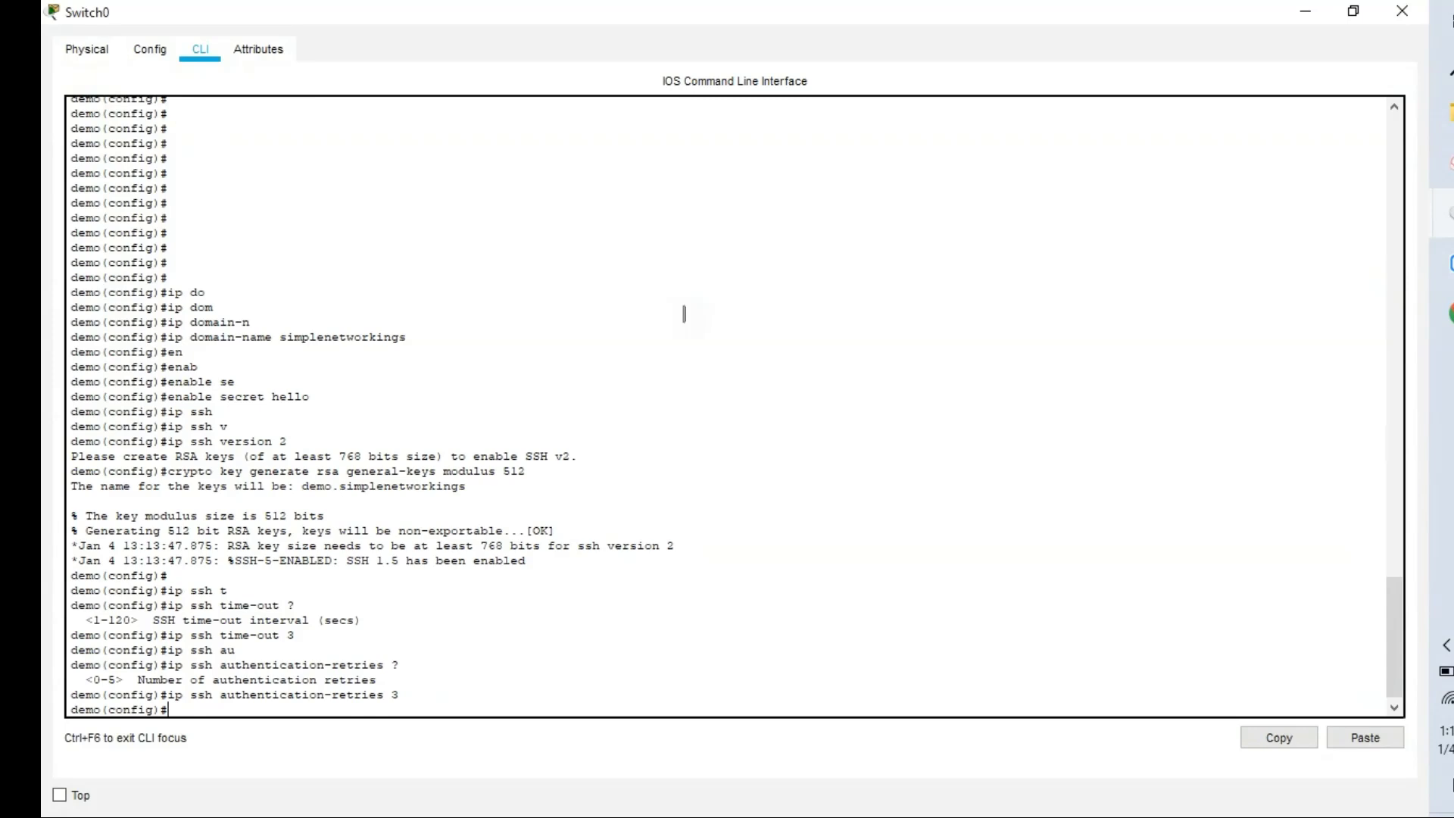
Restrict VTY lines 0–4 to SSH-only access, then return to the topology window.
{"action": "type", "text": "lin"}
{"action": "key", "text": "Tab"}
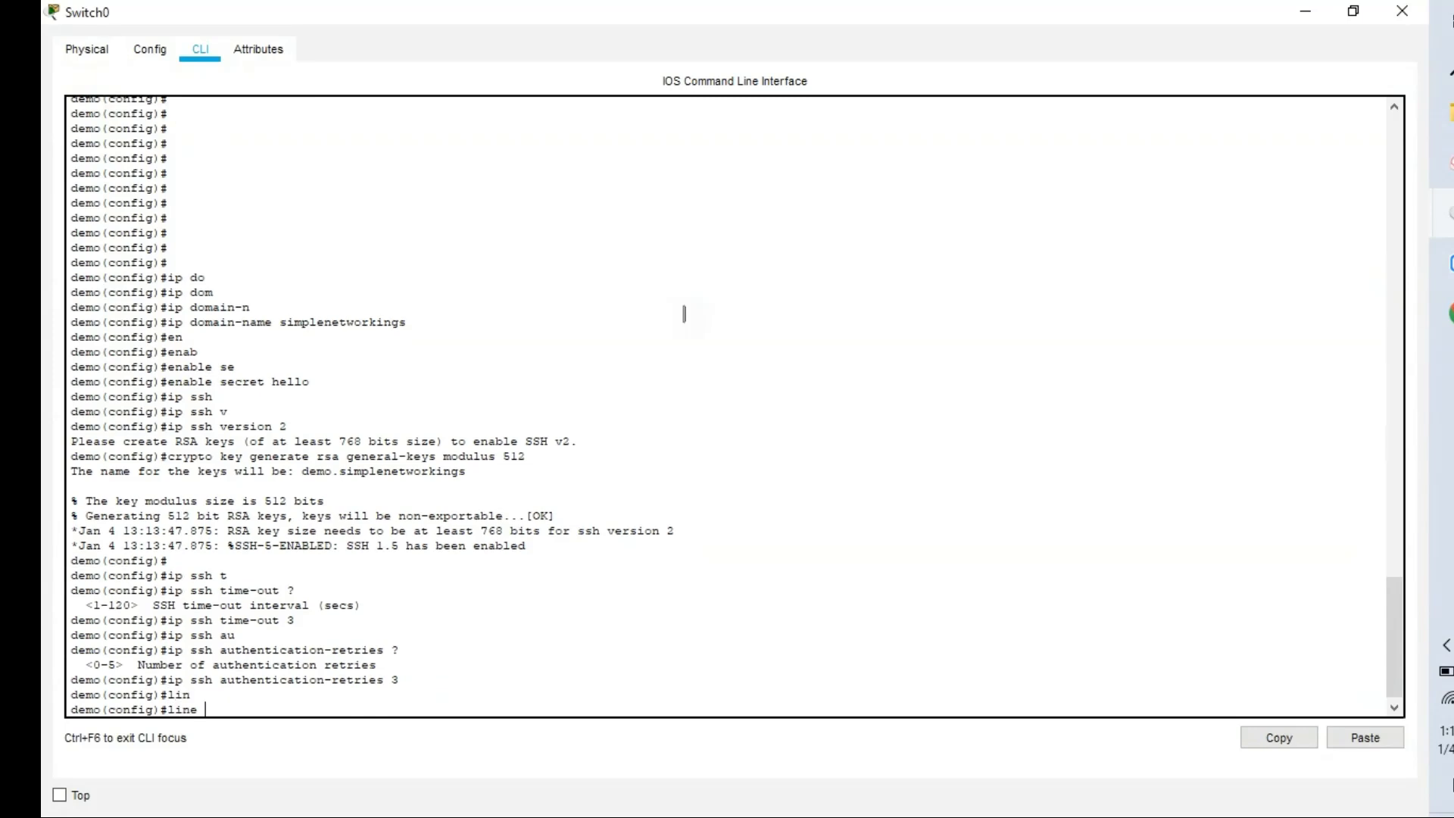
{"action": "type", "text": "v"}
{"action": "key", "text": "Tab"}
{"action": "type", "text": "0"}
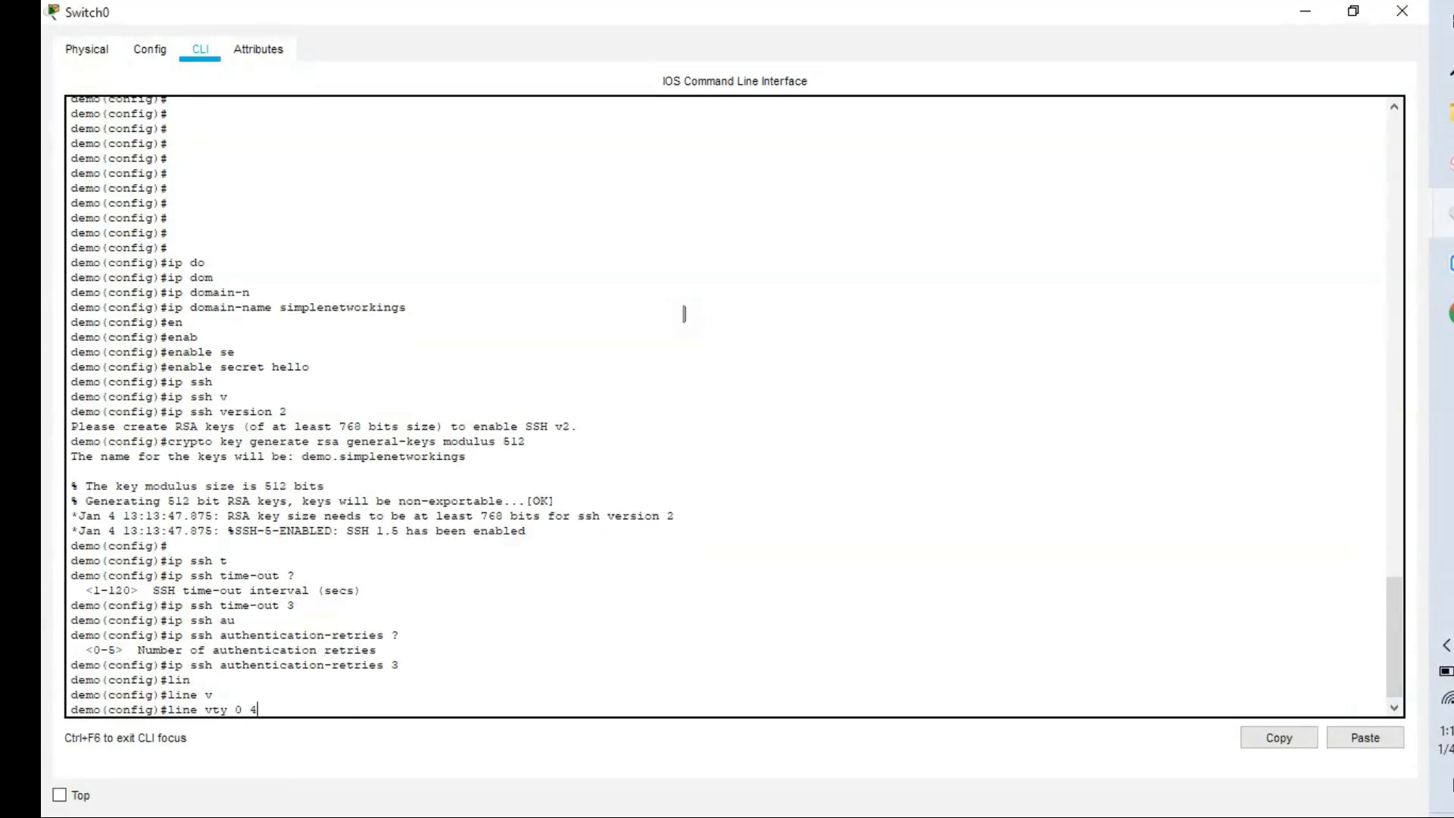
{"action": "type", "text": " 4"}
{"action": "key", "text": "Return"}
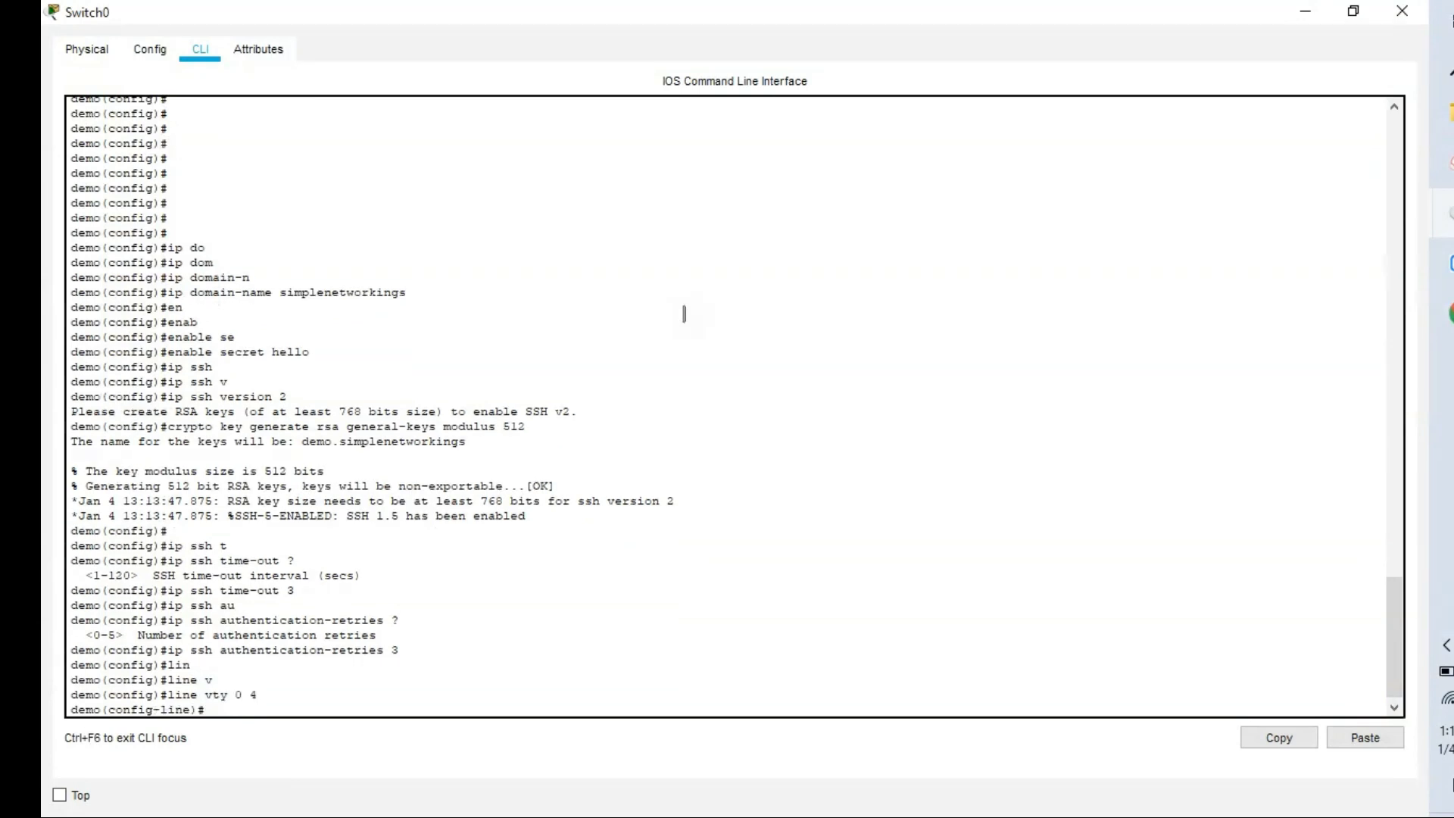
{"action": "type", "text": "tr"}
{"action": "key", "text": "Tab"}
{"action": "type", "text": "in"}
{"action": "key", "text": "Tab"}
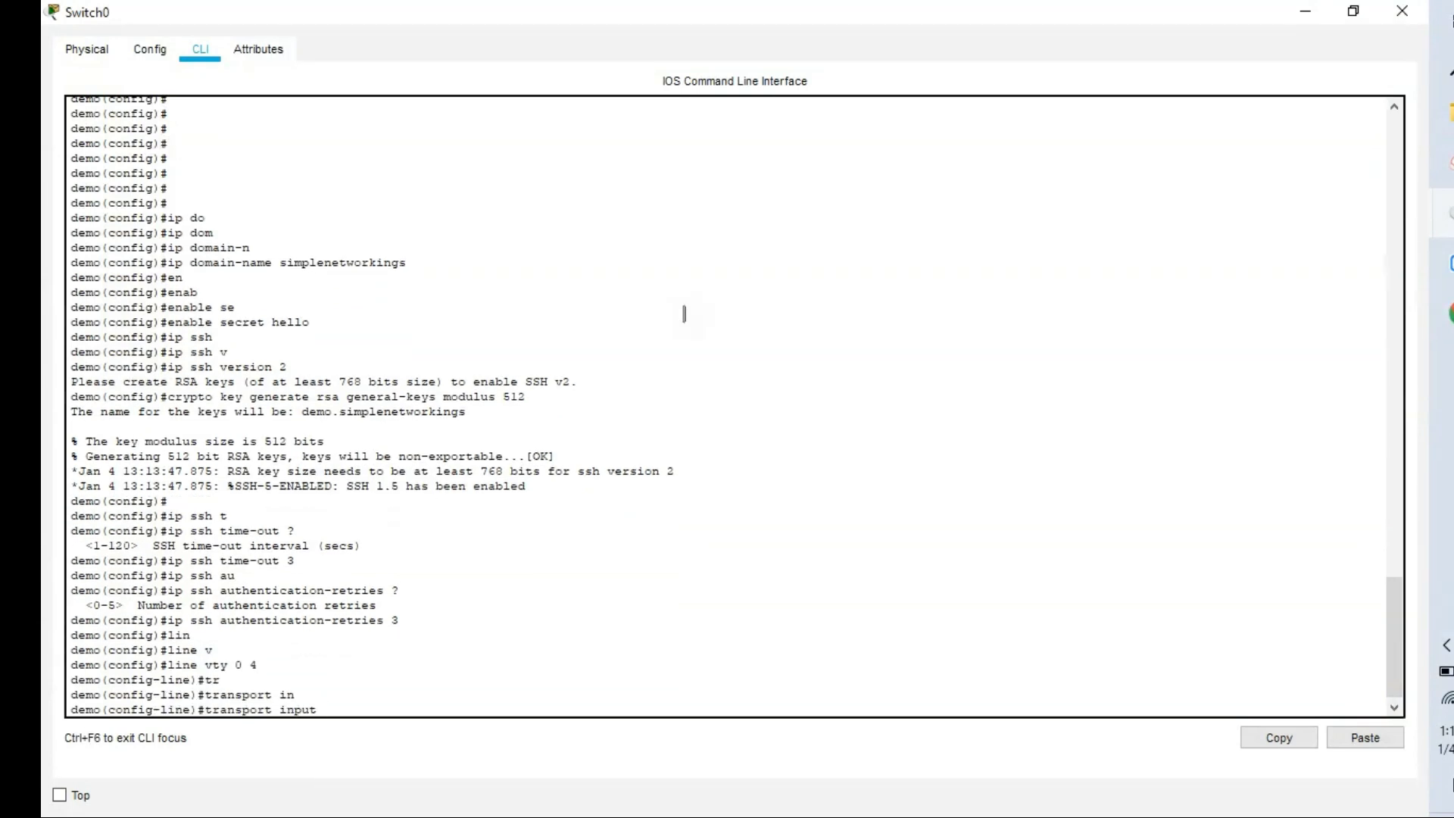
{"action": "type", "text": "ssh"}
{"action": "key", "text": "Return"}
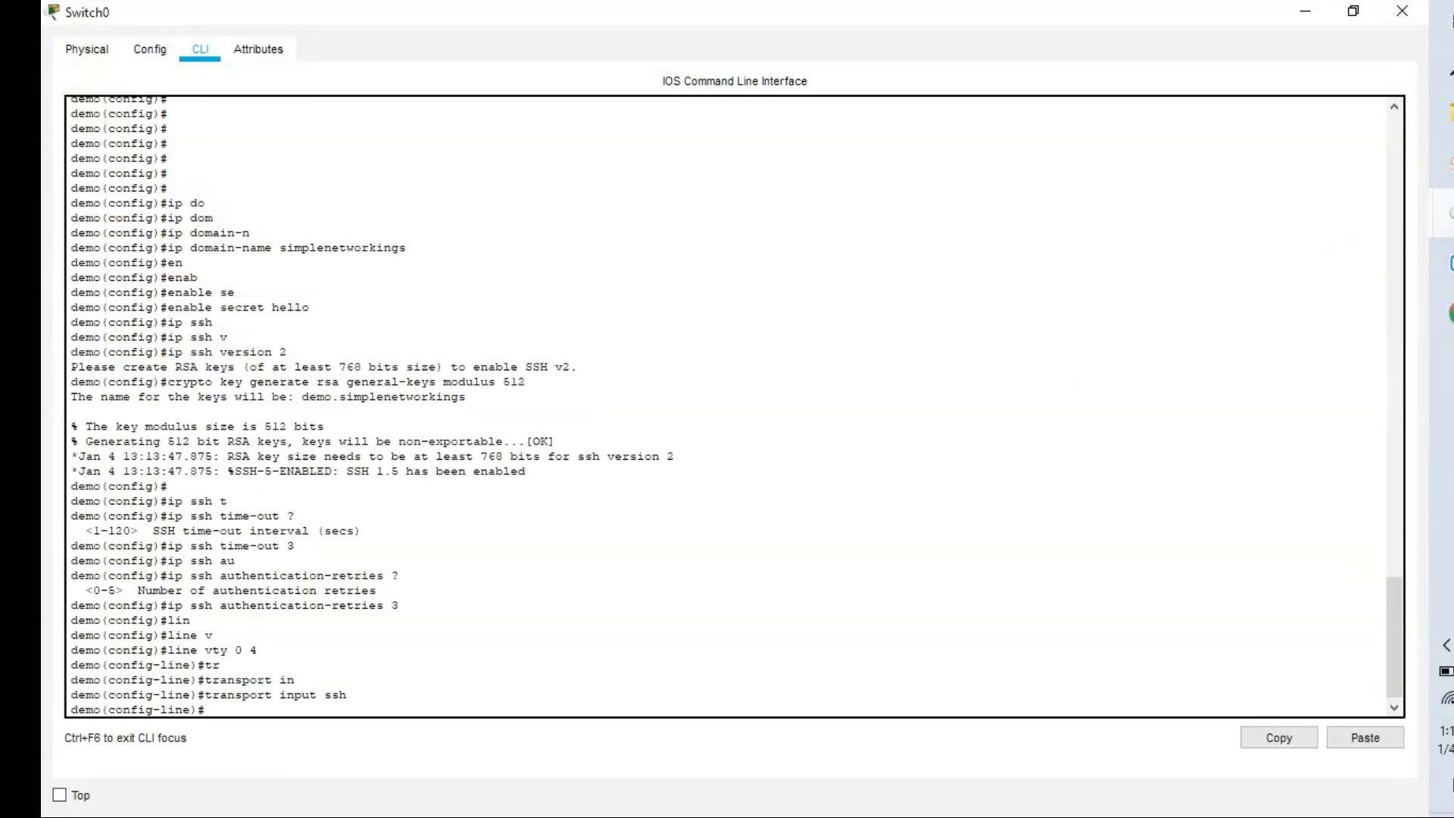
{"action": "mouse_move", "coordinate": [1447, 213]}
{"action": "left_click", "coordinate": [1295, 168]}
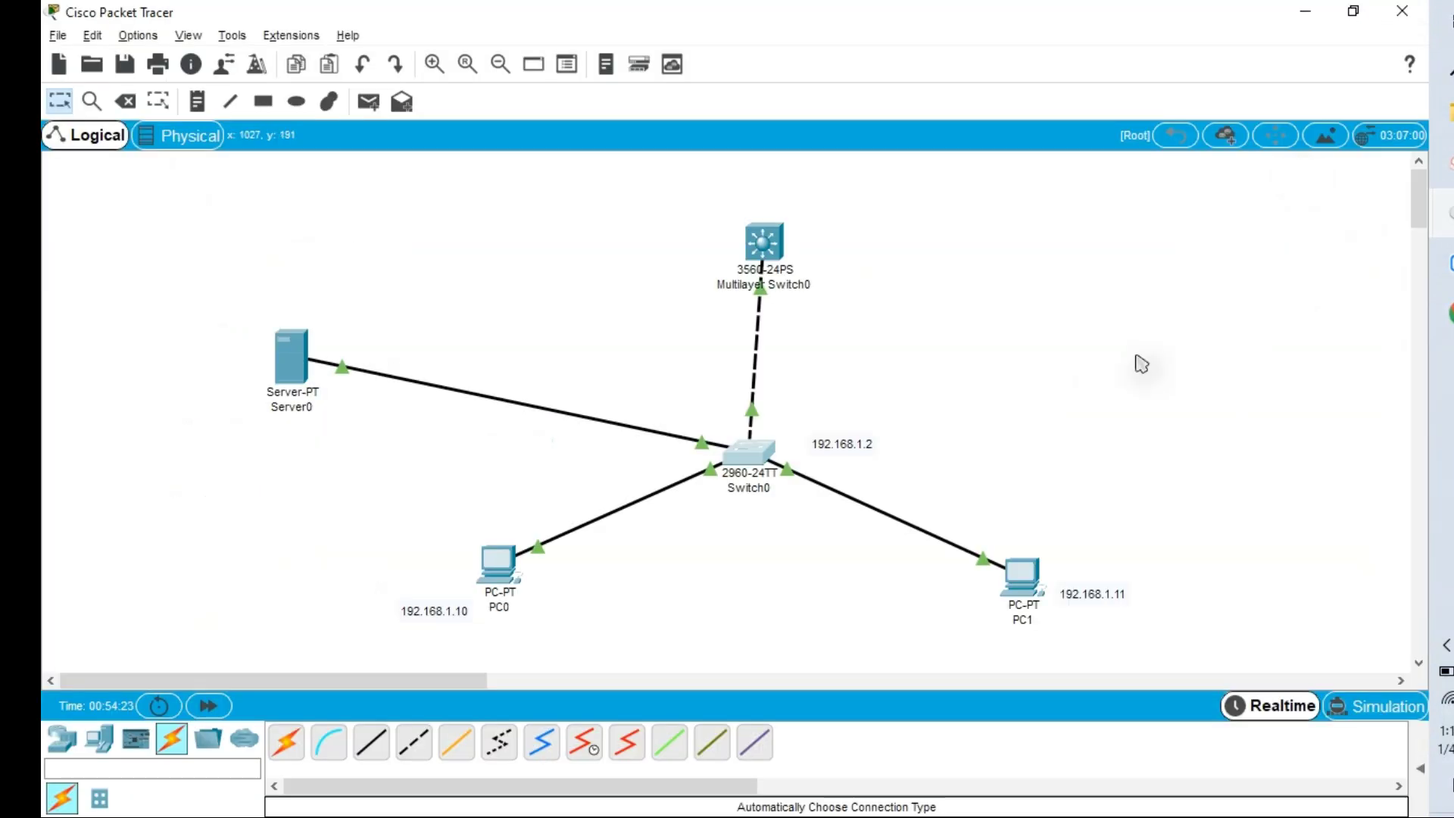
Open PC1's command prompt in a full-screen window.
{"action": "left_click", "coordinate": [1020, 574]}
{"action": "left_click", "coordinate": [921, 246]}
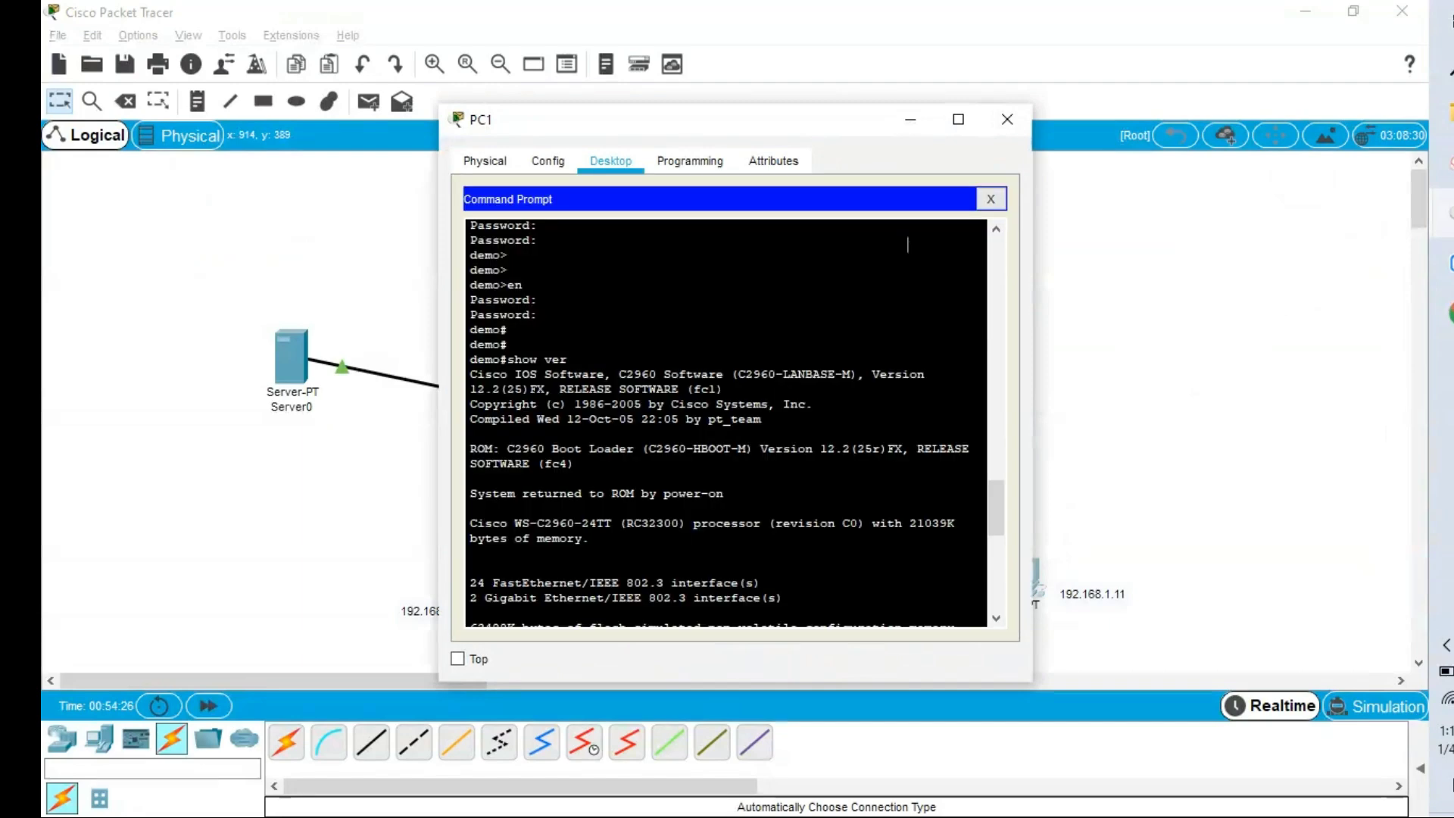
{"action": "left_click", "coordinate": [958, 119]}
{"action": "scroll", "coordinate": [755, 485], "scroll_direction": "down", "scroll_amount": 8}
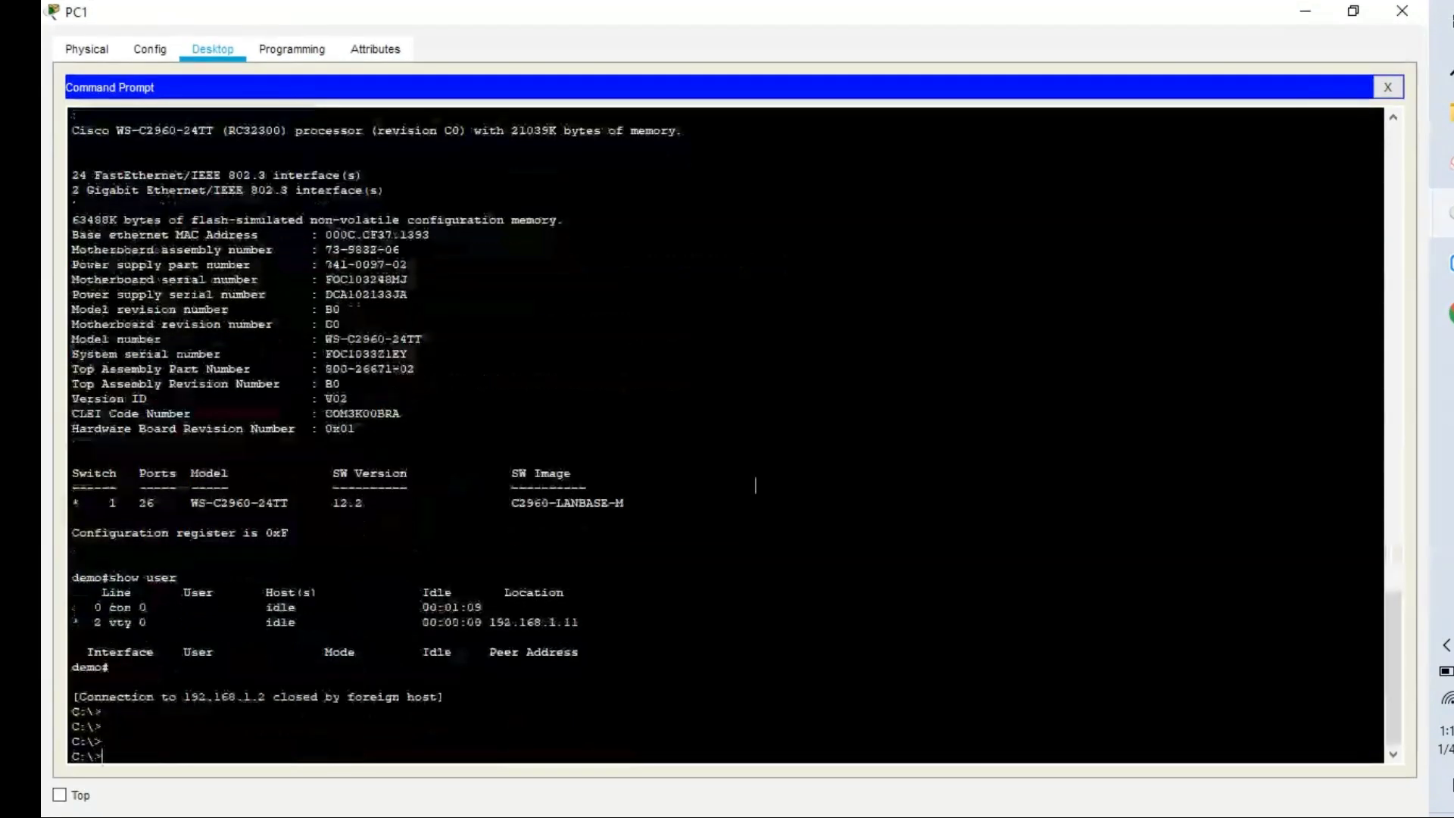
{"action": "key", "text": "Return"}
{"action": "key", "text": "Return"}
SSH from PC1 to Switch0 at 192.168.1.2 as user demo and enter the login password.
{"action": "type", "text": "ssh"}
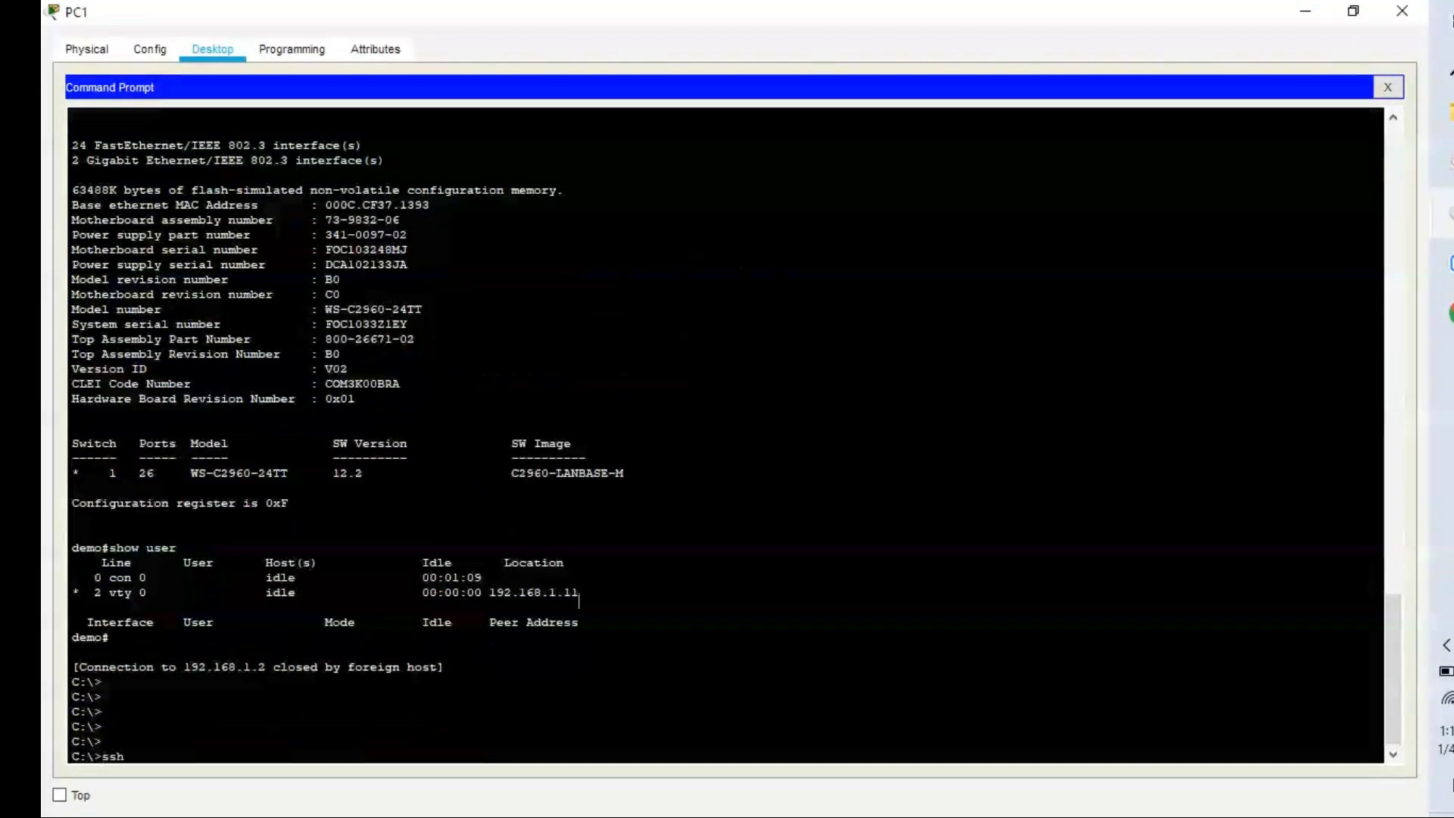
{"action": "type", "text": " -l"}
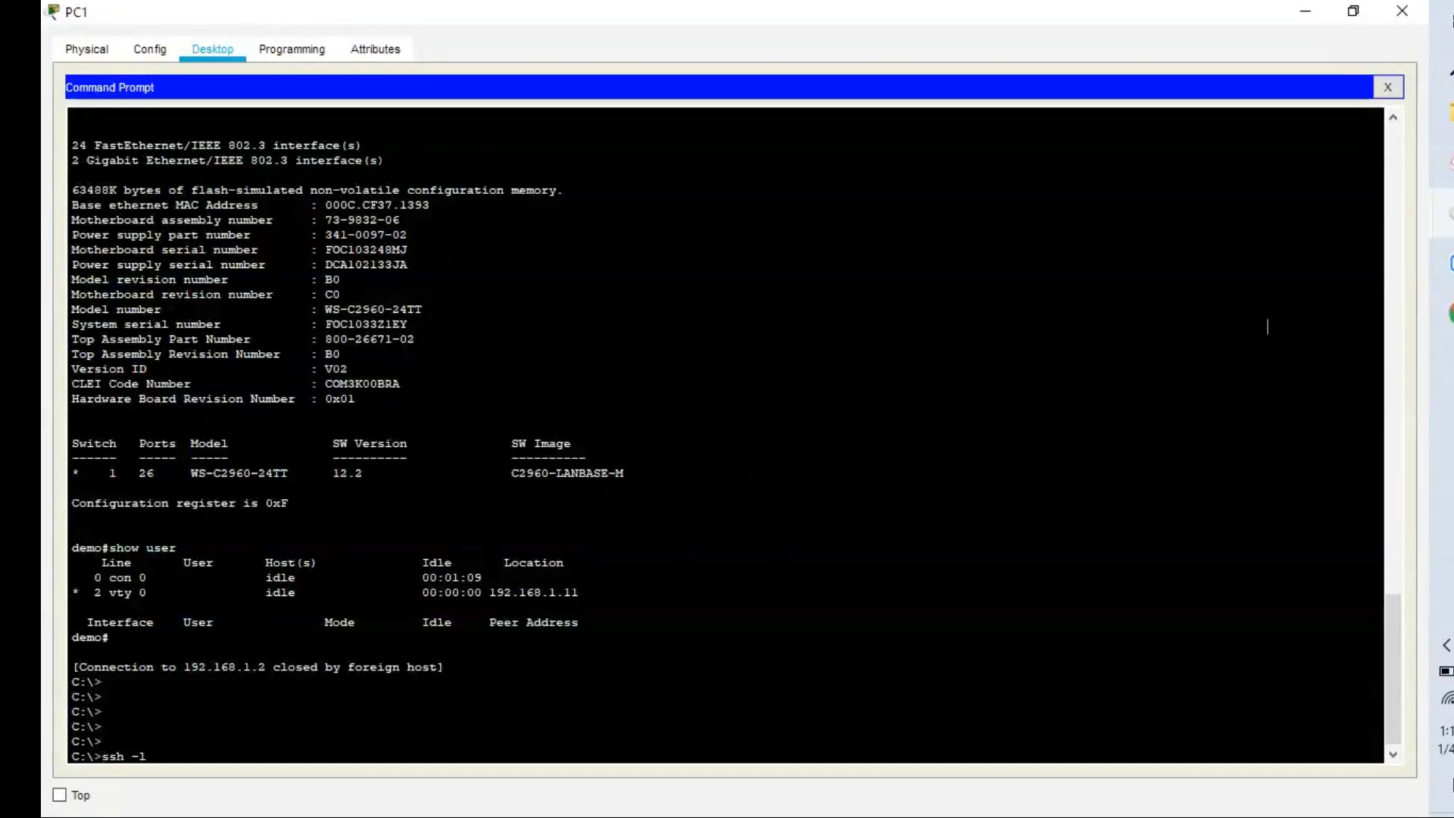
{"action": "mouse_move", "coordinate": [1443, 212]}
{"action": "left_click", "coordinate": [1293, 250]}
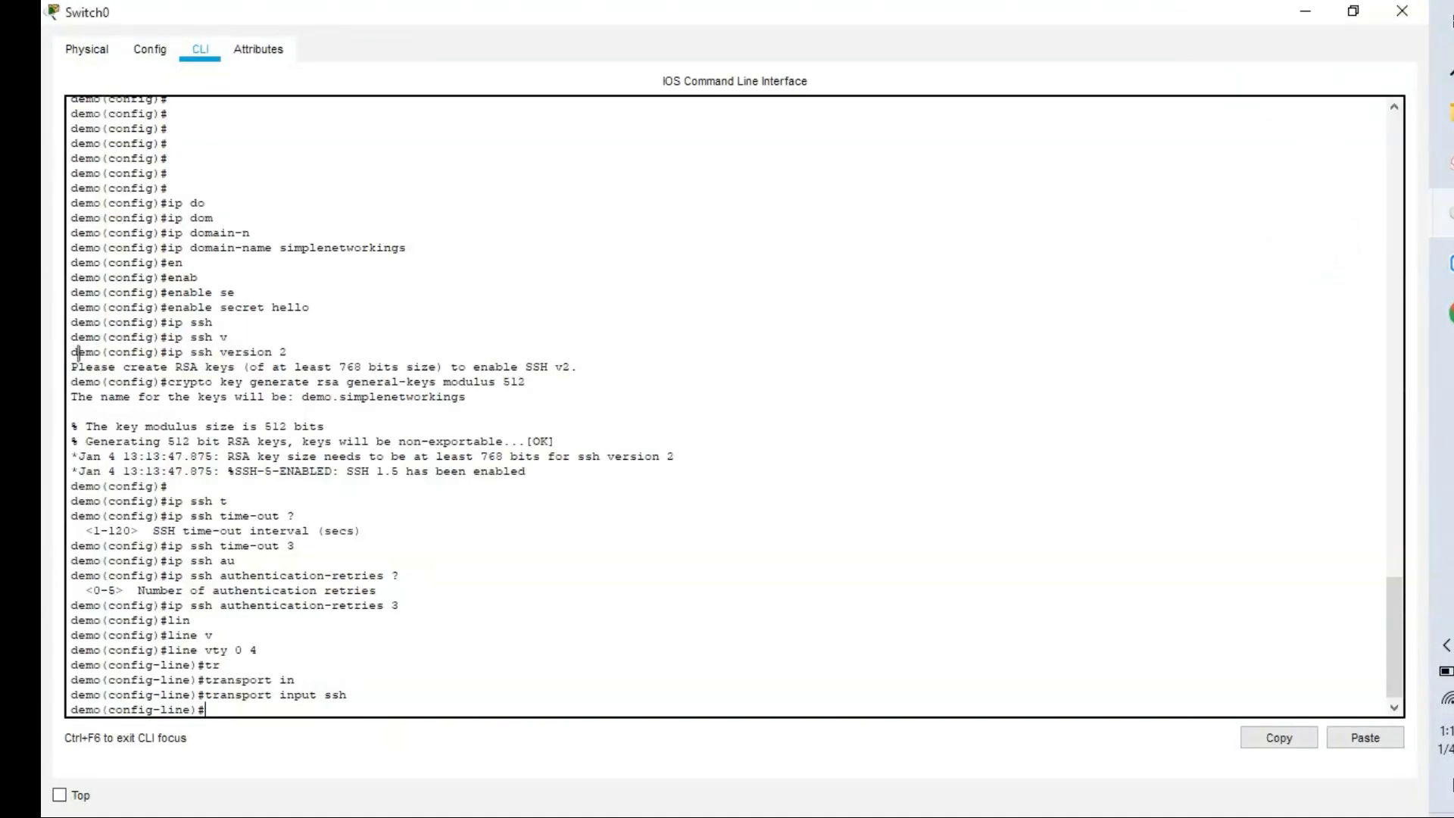
{"action": "left_click", "coordinate": [1445, 213]}
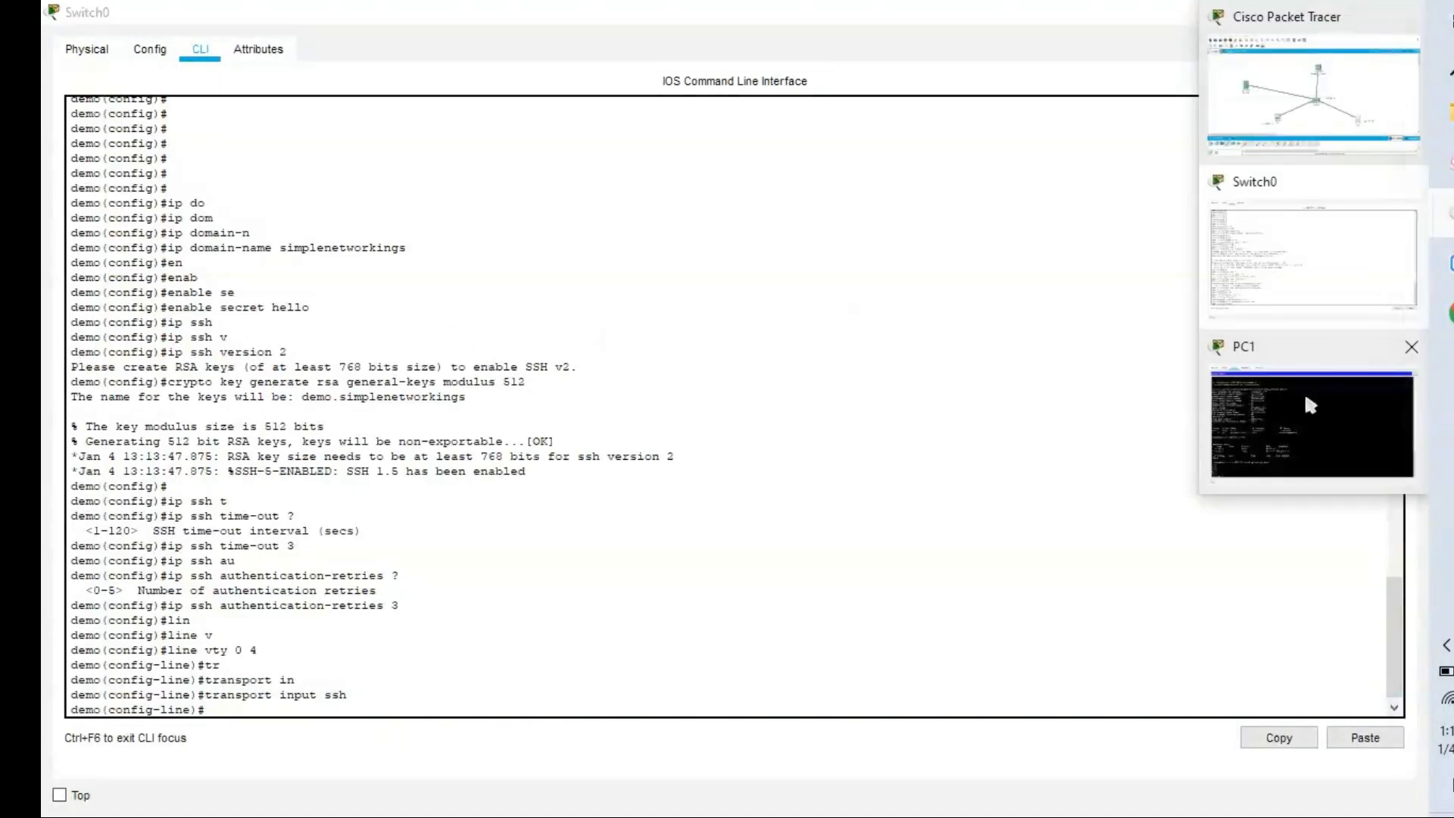
{"action": "left_click", "coordinate": [1310, 406]}
{"action": "type", "text": "dem"}
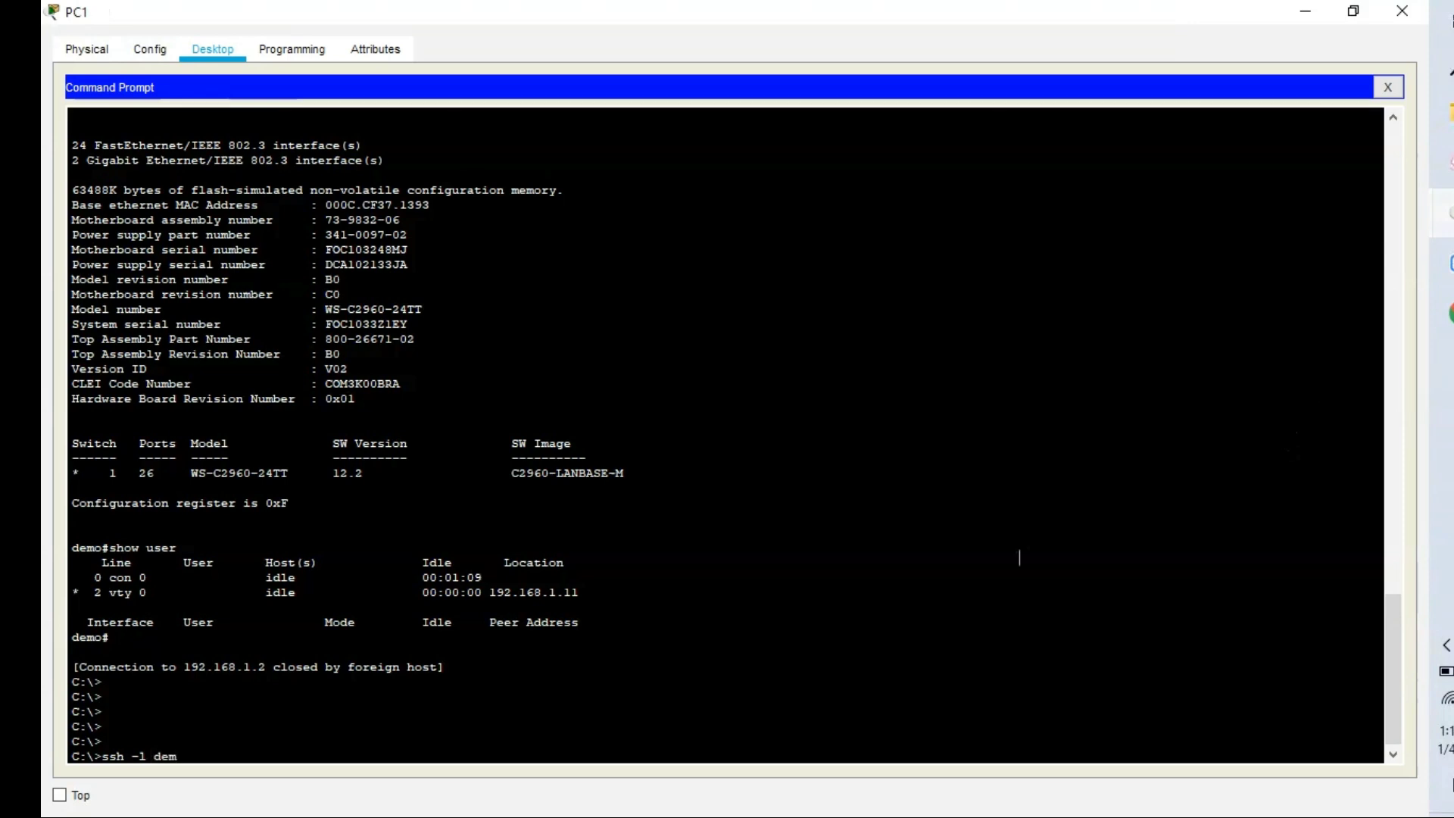
{"action": "type", "text": "o 192.1698.1.2"}
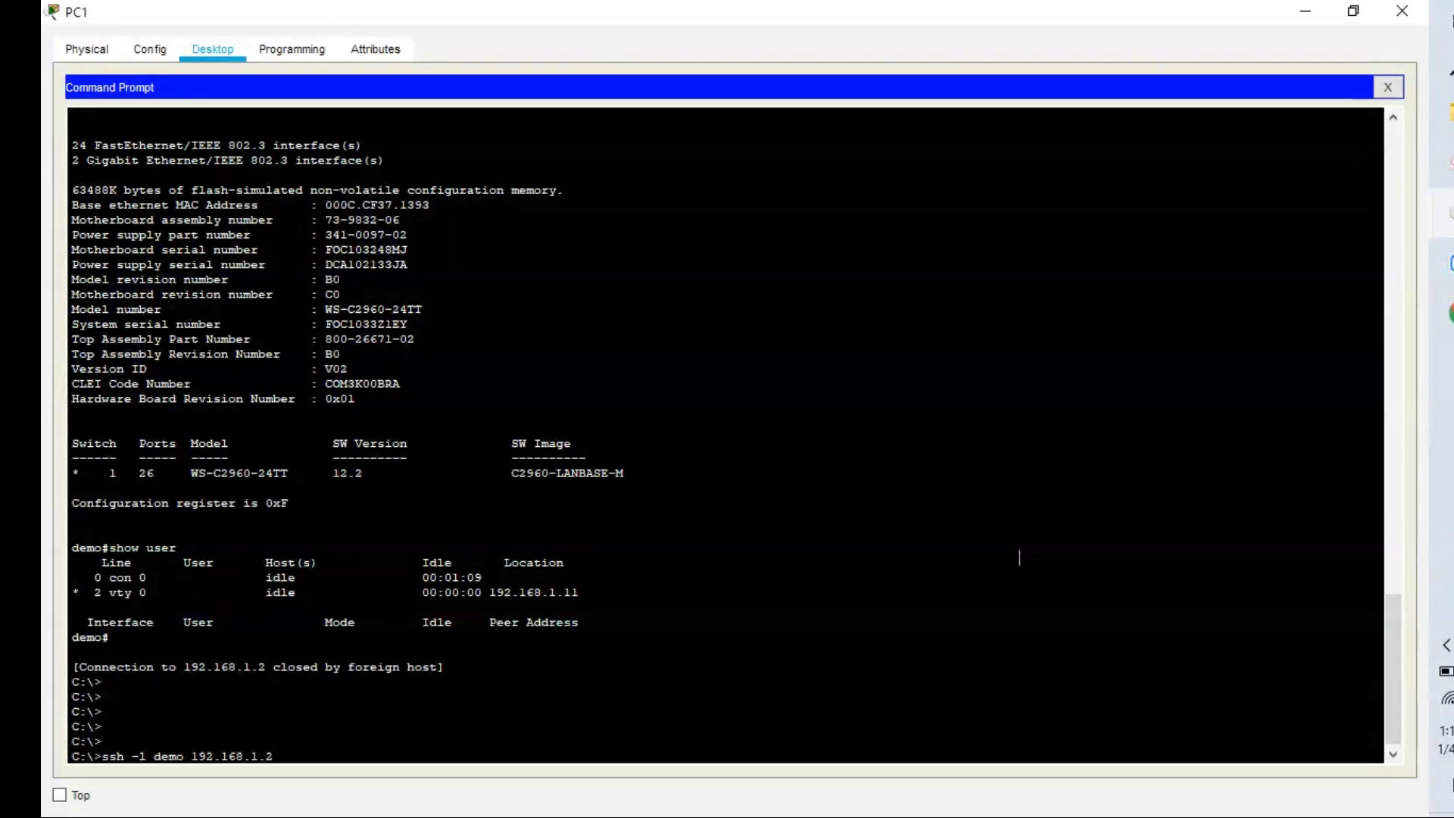
{"action": "key", "text": "Return"}
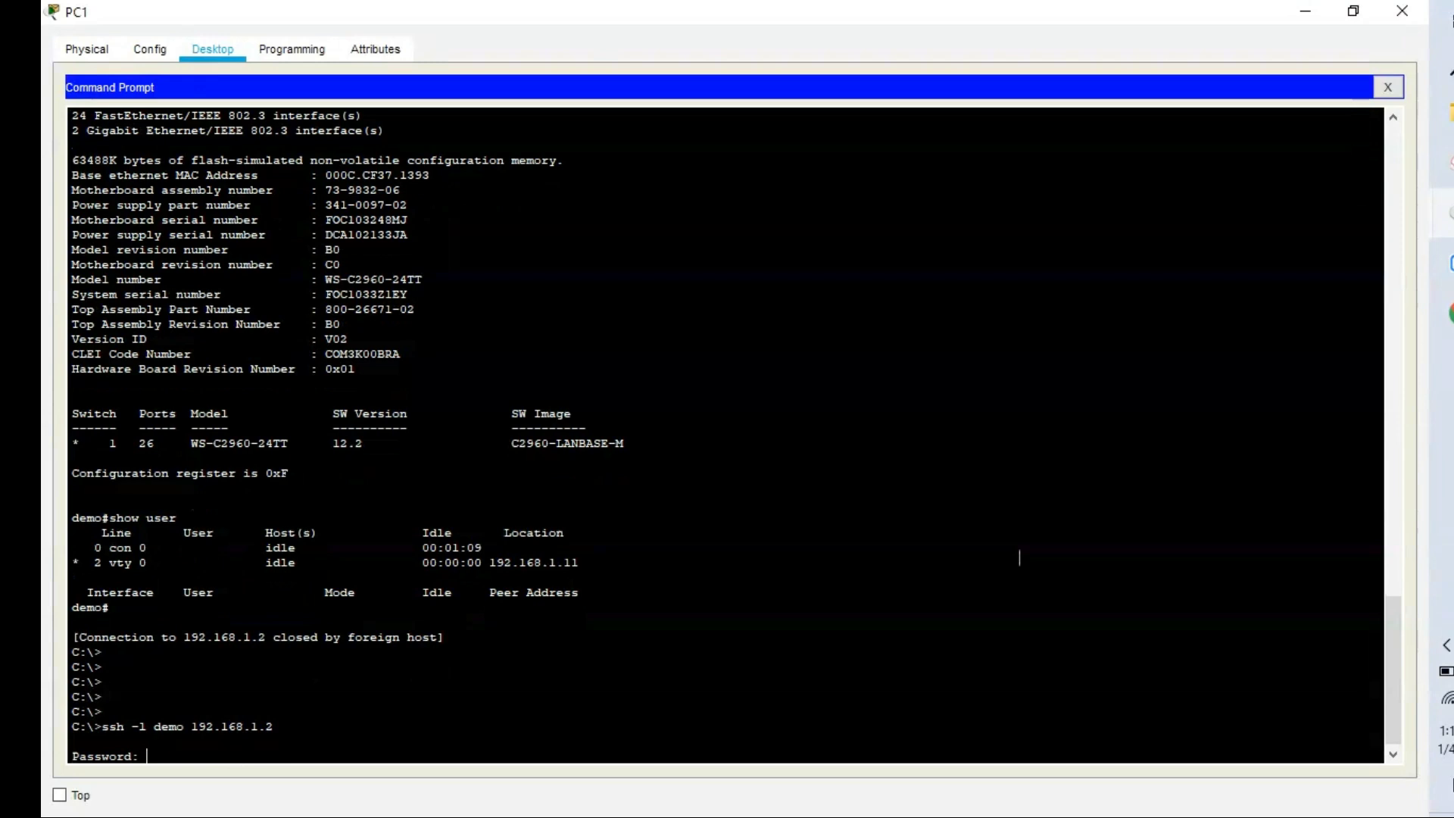
{"action": "key", "text": "Return"}
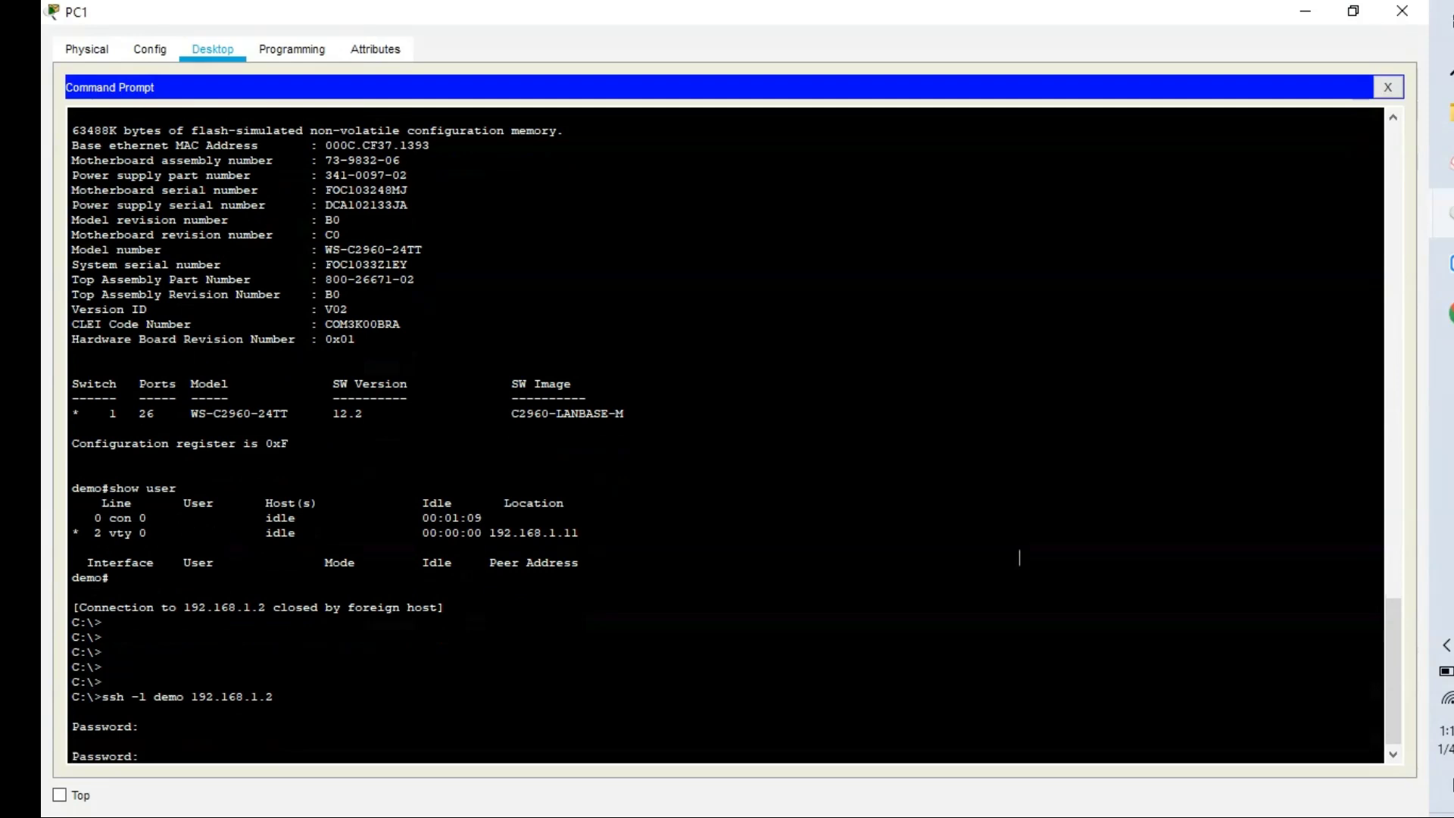
{"action": "key", "text": "Return"}
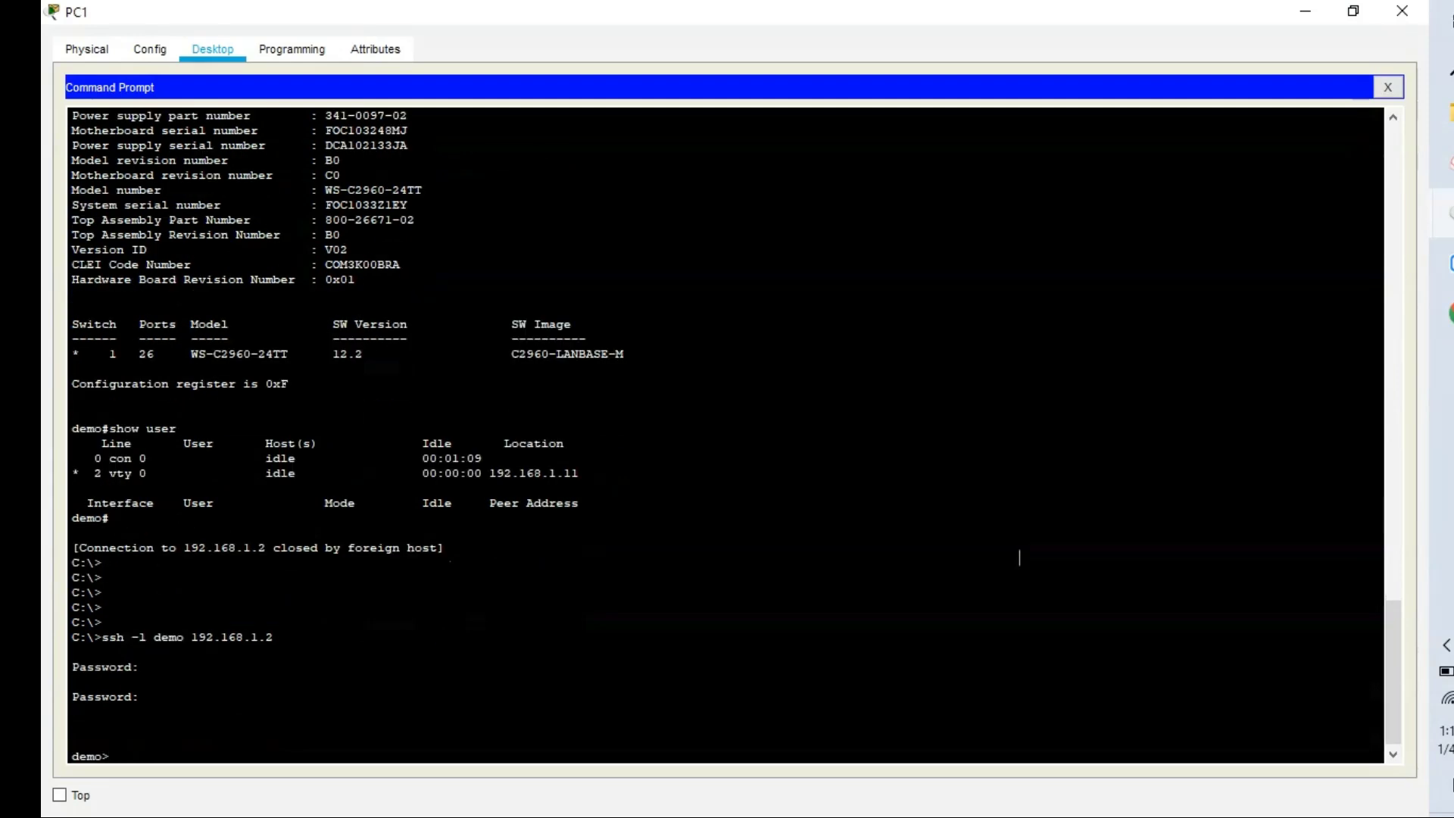
Enter privileged EXEC mode on Switch0 with the enable password.
{"action": "type", "text": "e"}
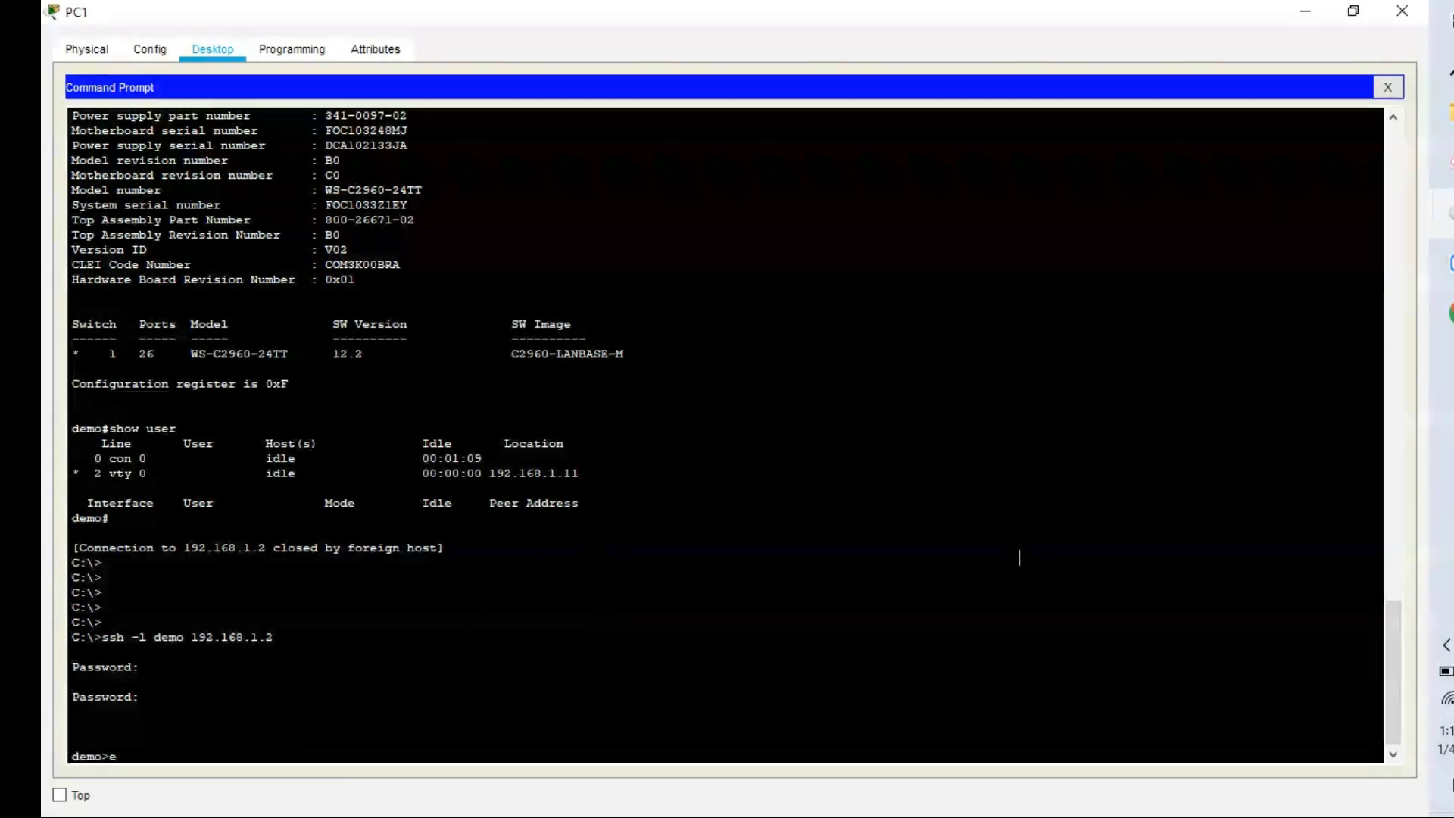
{"action": "type", "text": "n"}
{"action": "key", "text": "Return"}
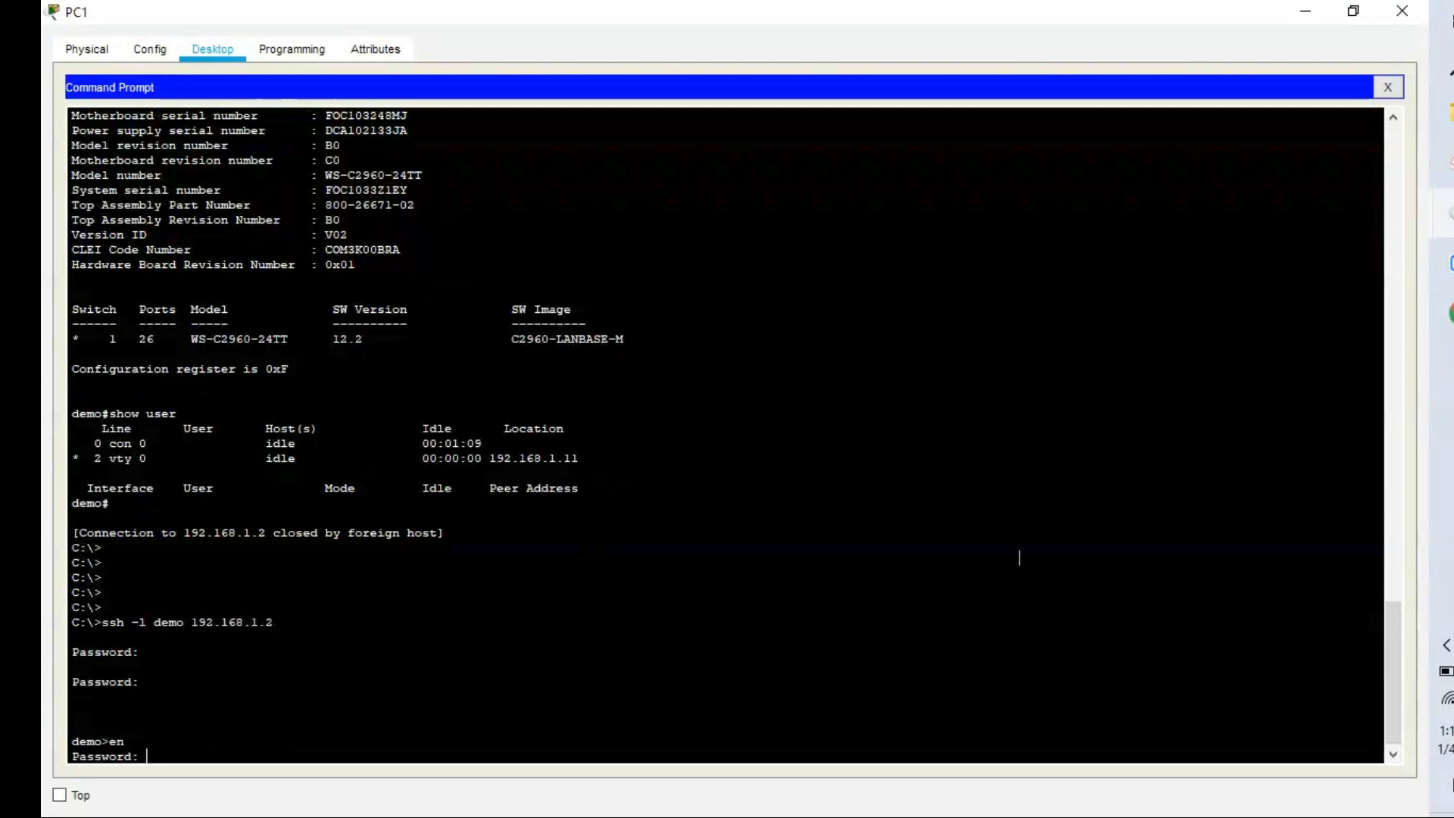
{"action": "key", "text": "Return"}
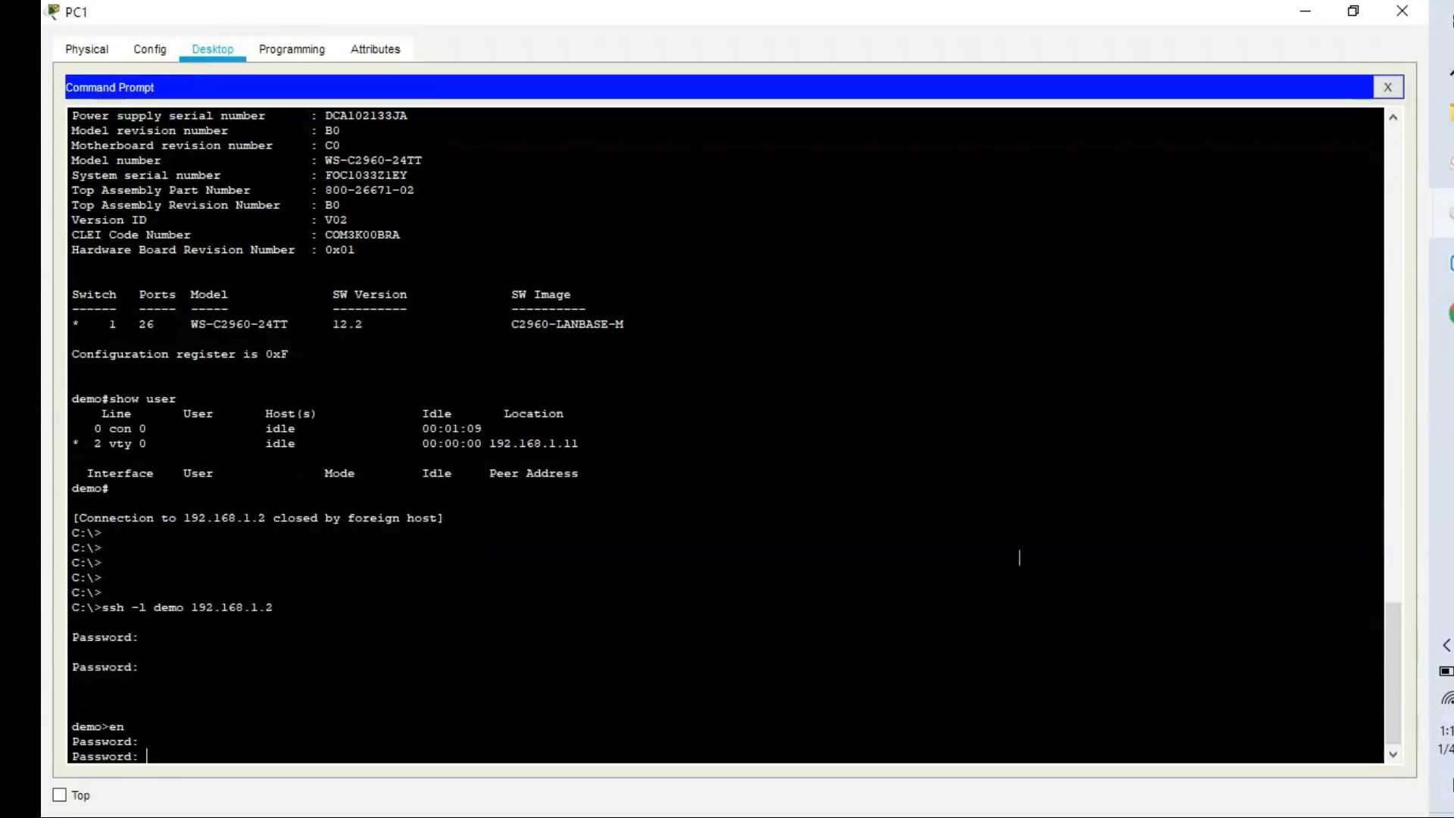
{"action": "key", "text": "Return"}
{"action": "key", "text": "Return"}
{"action": "key", "text": "Return"}
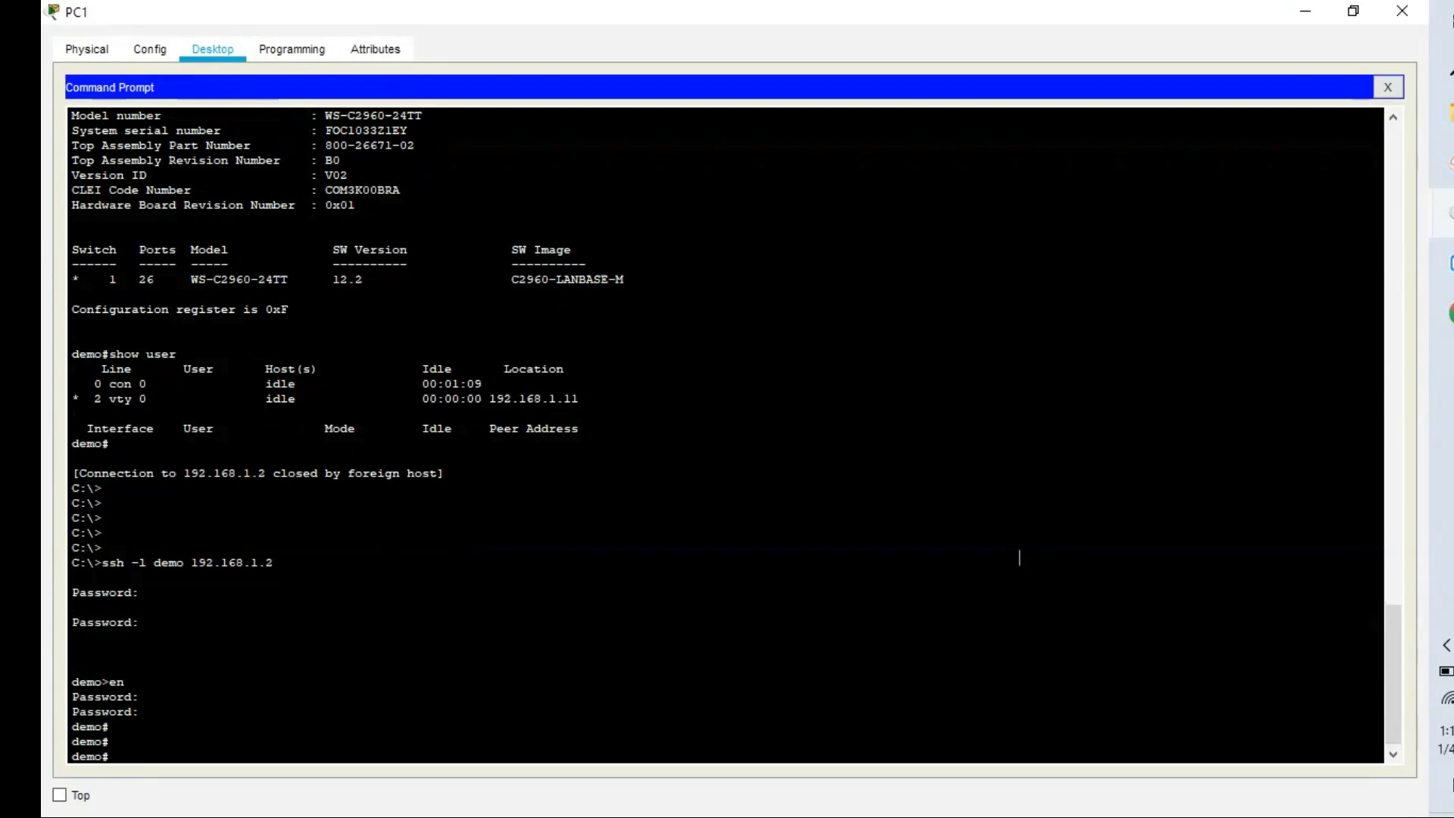
Page through Switch0's running config over SSH with show run, then enter global configuration mode.
{"action": "type", "text": "show run"}
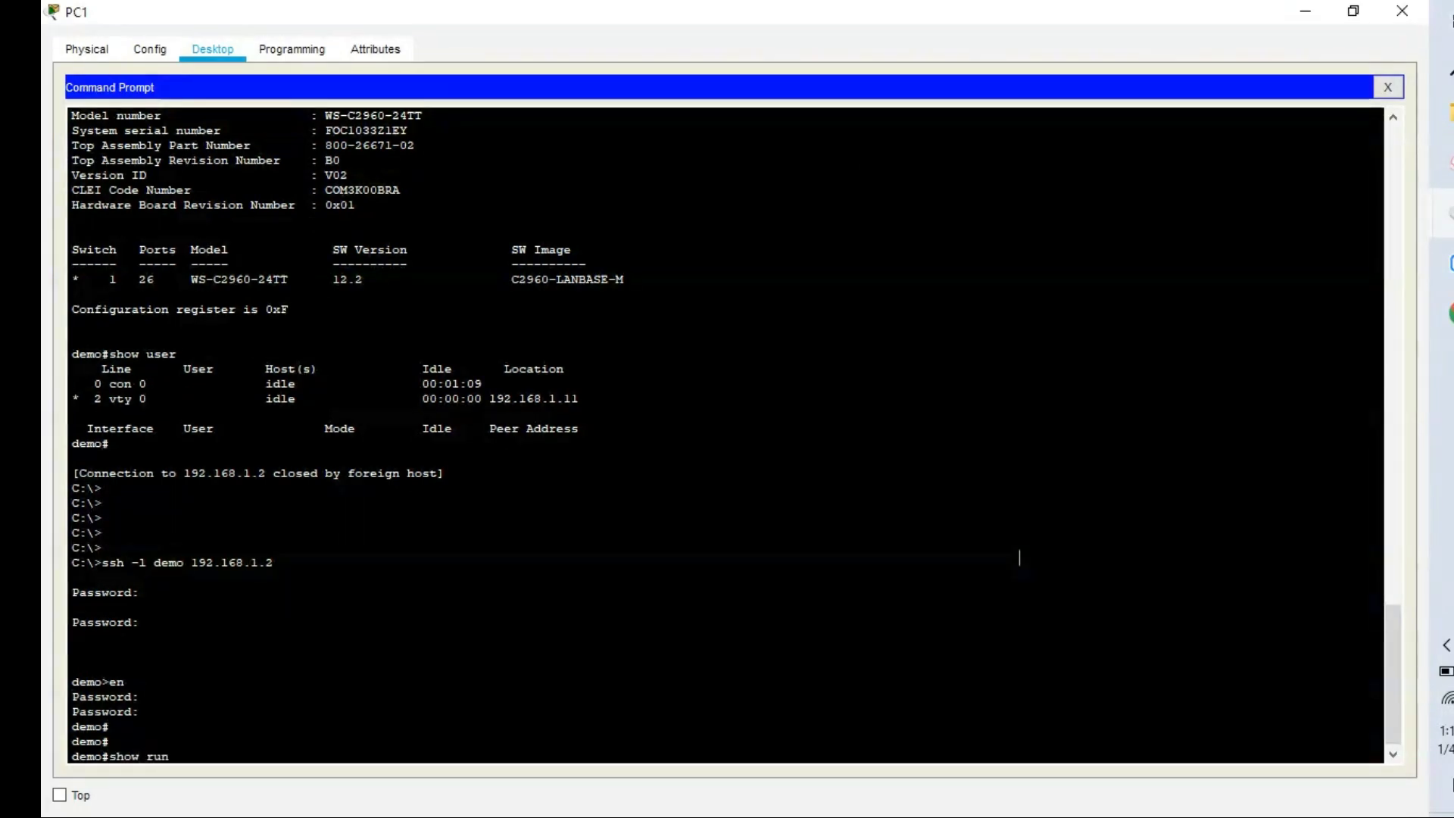
{"action": "key", "text": "Return"}
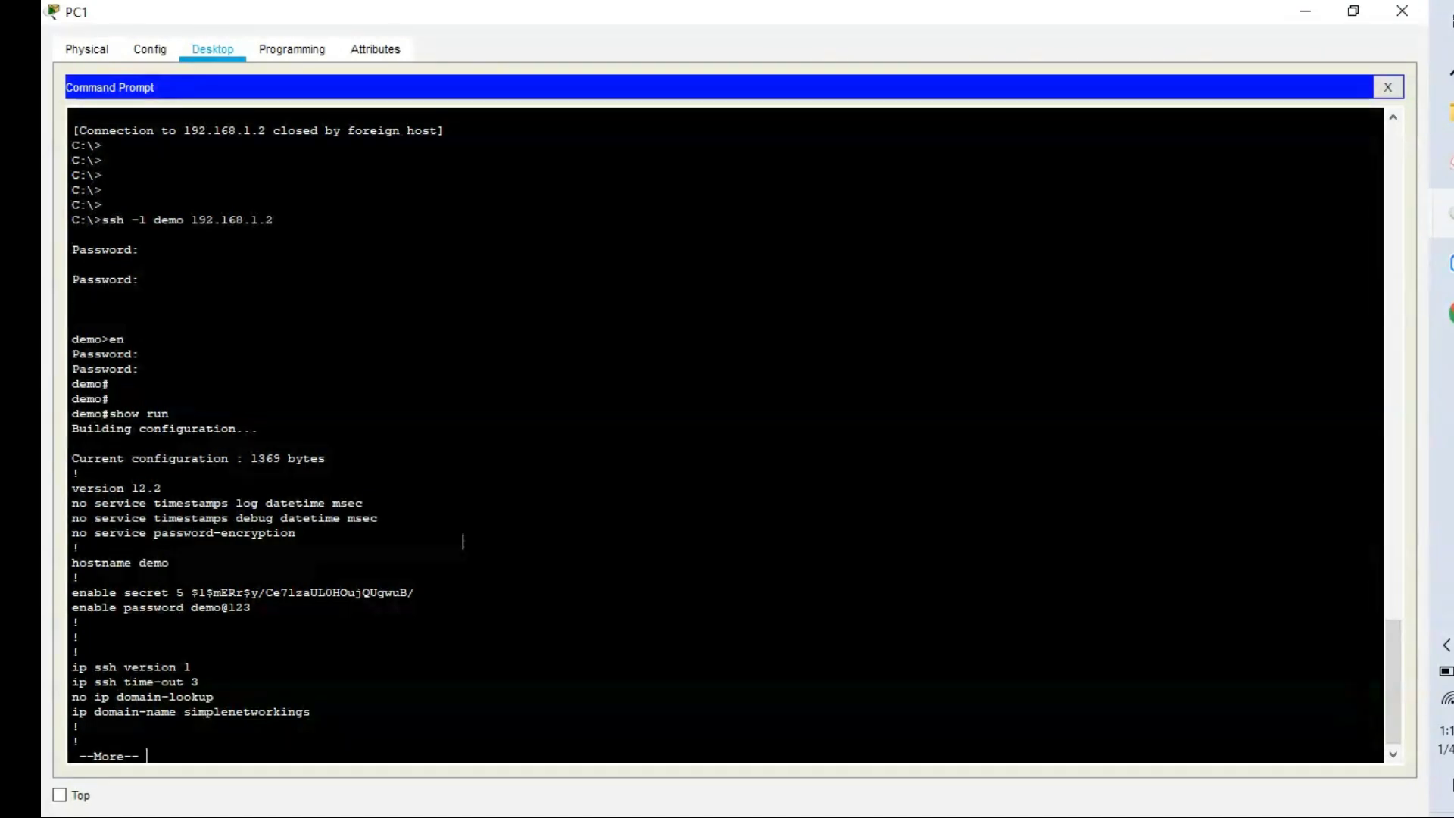
{"action": "key", "text": "space"}
{"action": "key", "text": "space"}
{"action": "key", "text": "space"}
{"action": "key", "text": "space"}
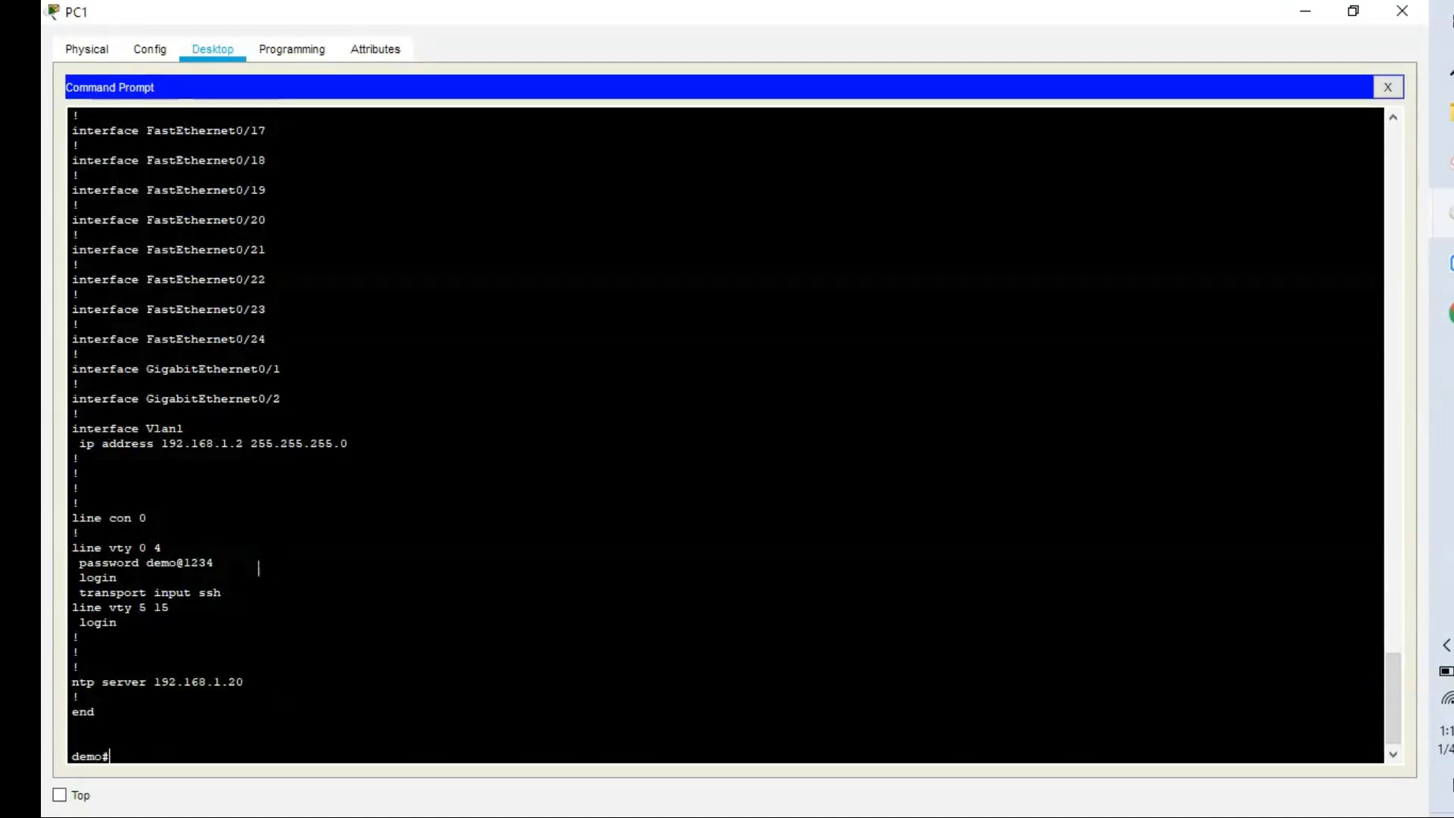
{"action": "type", "text": "config t"}
{"action": "key", "text": "Return"}
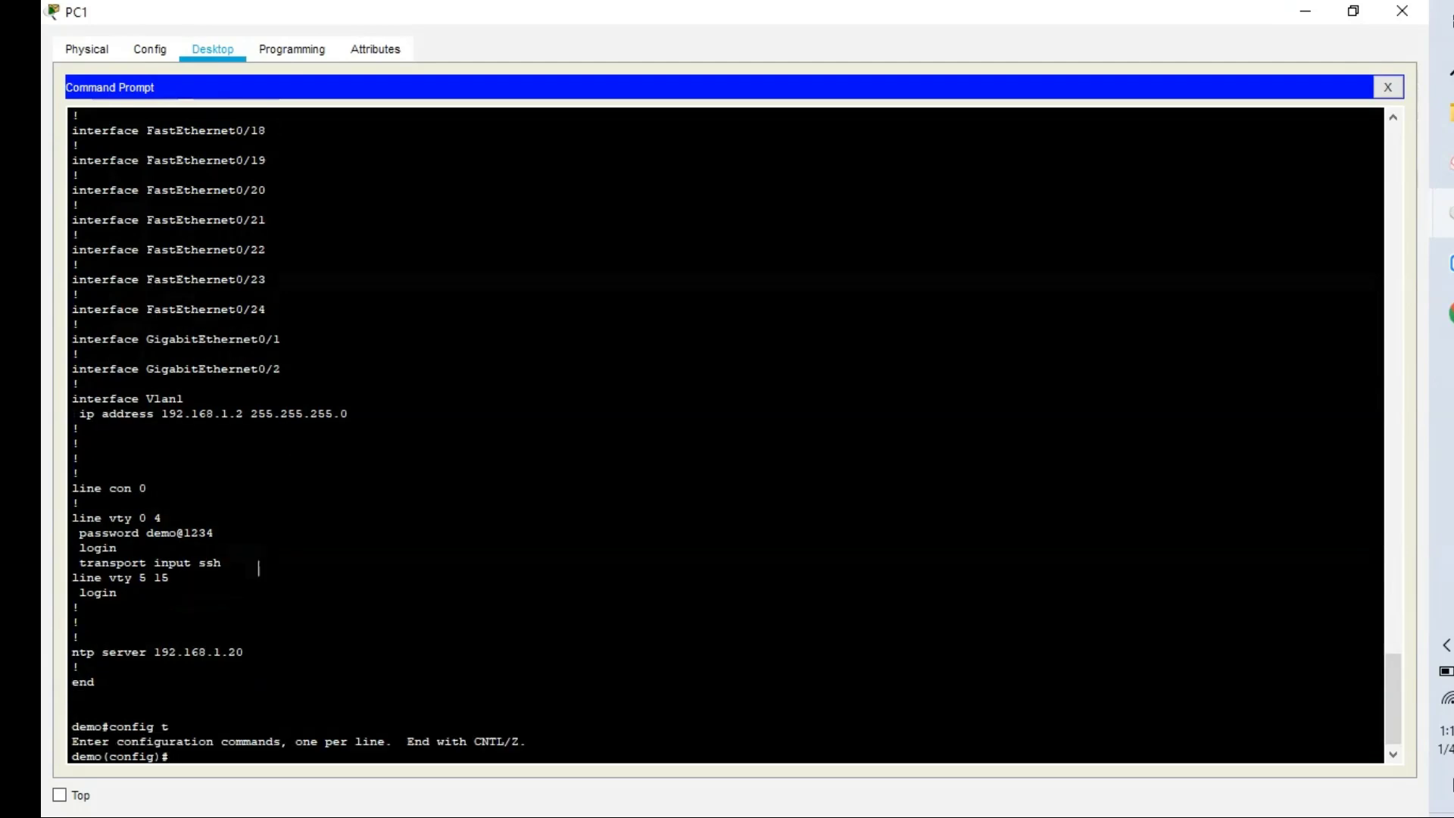
Enable service password-encryption on Switch0.
{"action": "type", "text": "ser"}
{"action": "key", "text": "Tab"}
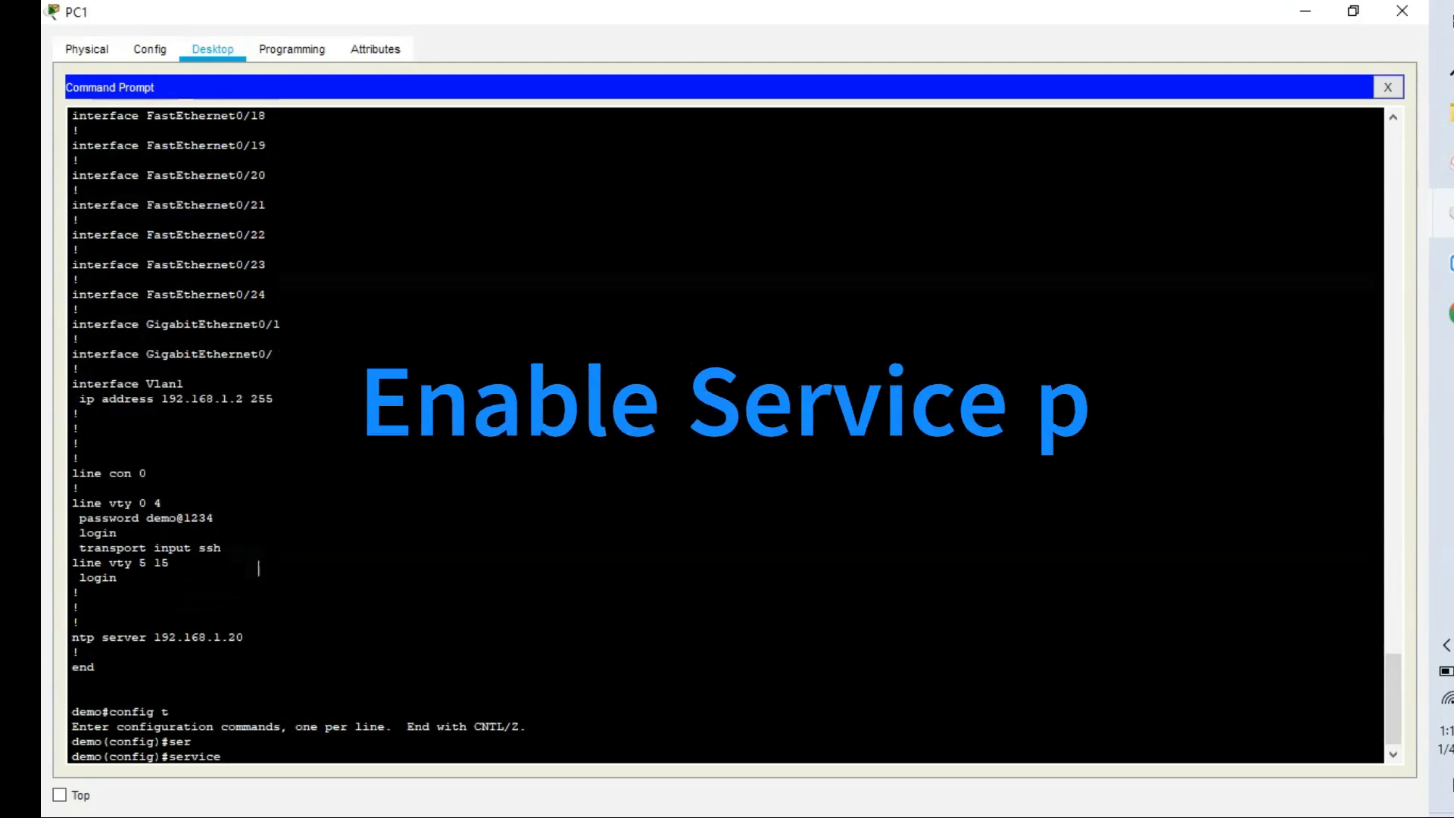
{"action": "type", "text": "p"}
{"action": "key", "text": "Tab"}
{"action": "key", "text": "Return"}
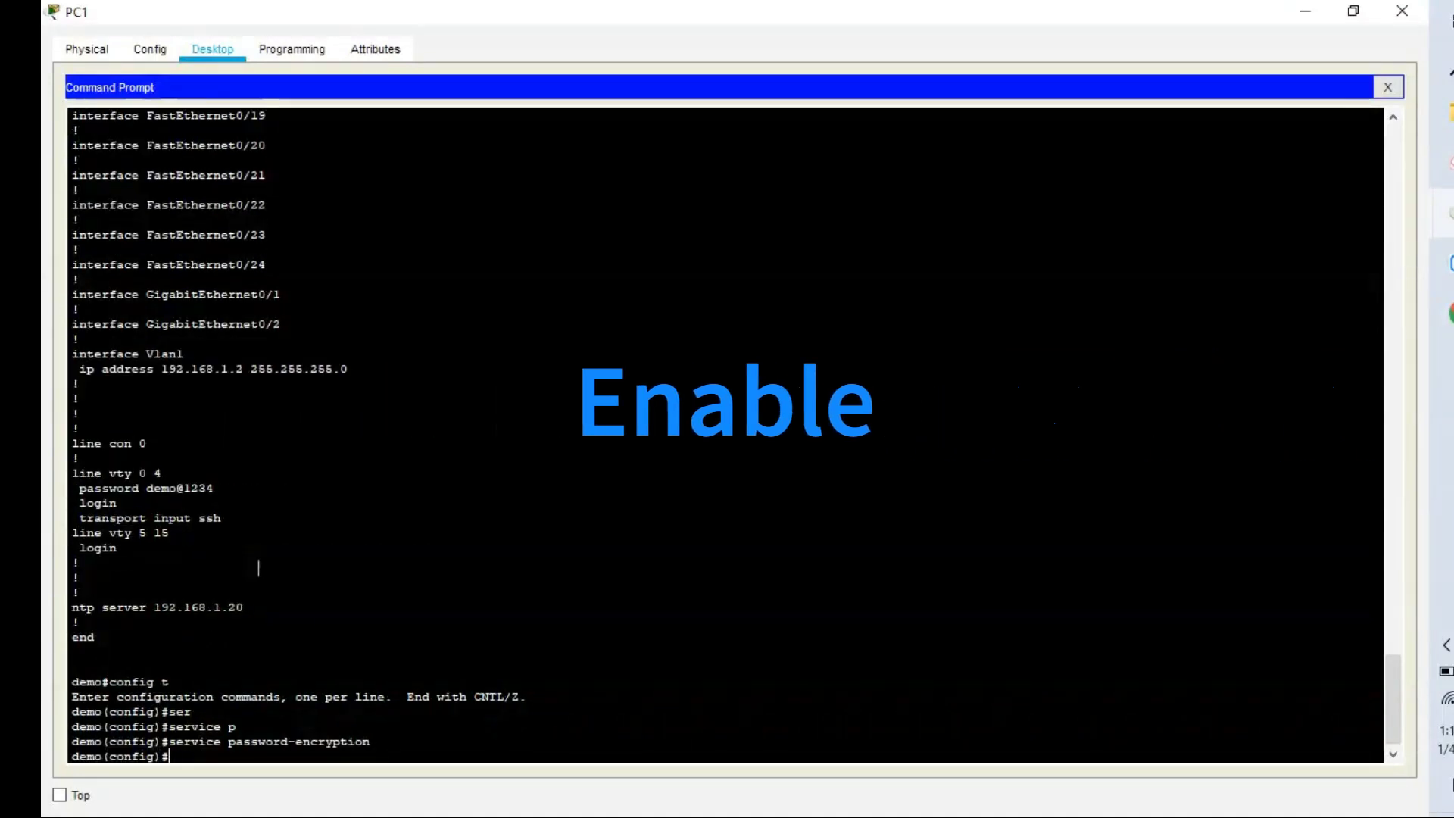
Verify the encrypted passwords with do show run, then minimize PC1's window.
{"action": "type", "text": "do show run"}
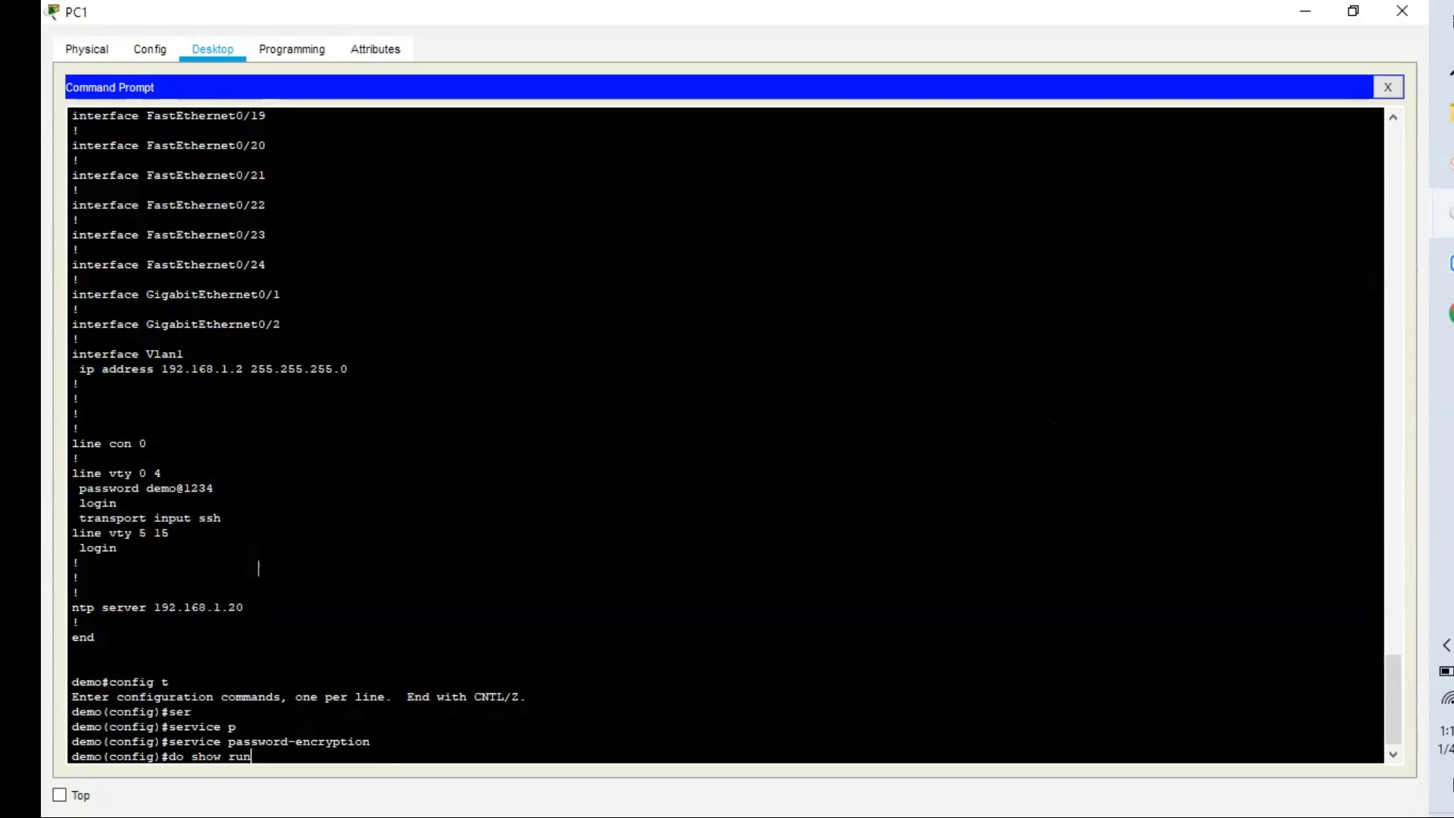
{"action": "key", "text": "Return"}
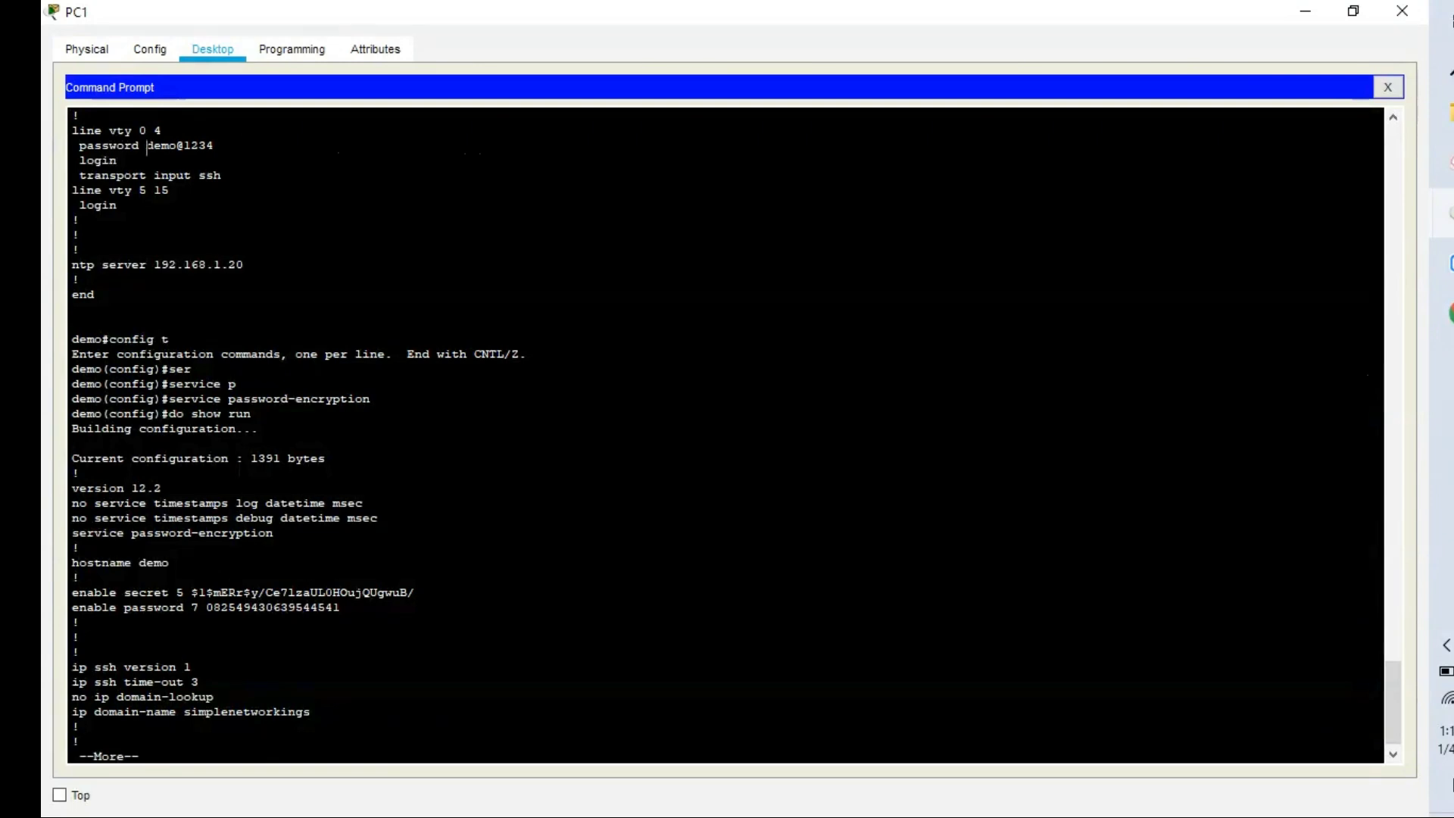
{"action": "left_click_drag", "start_coordinate": [148, 145], "coordinate": [214, 144]}
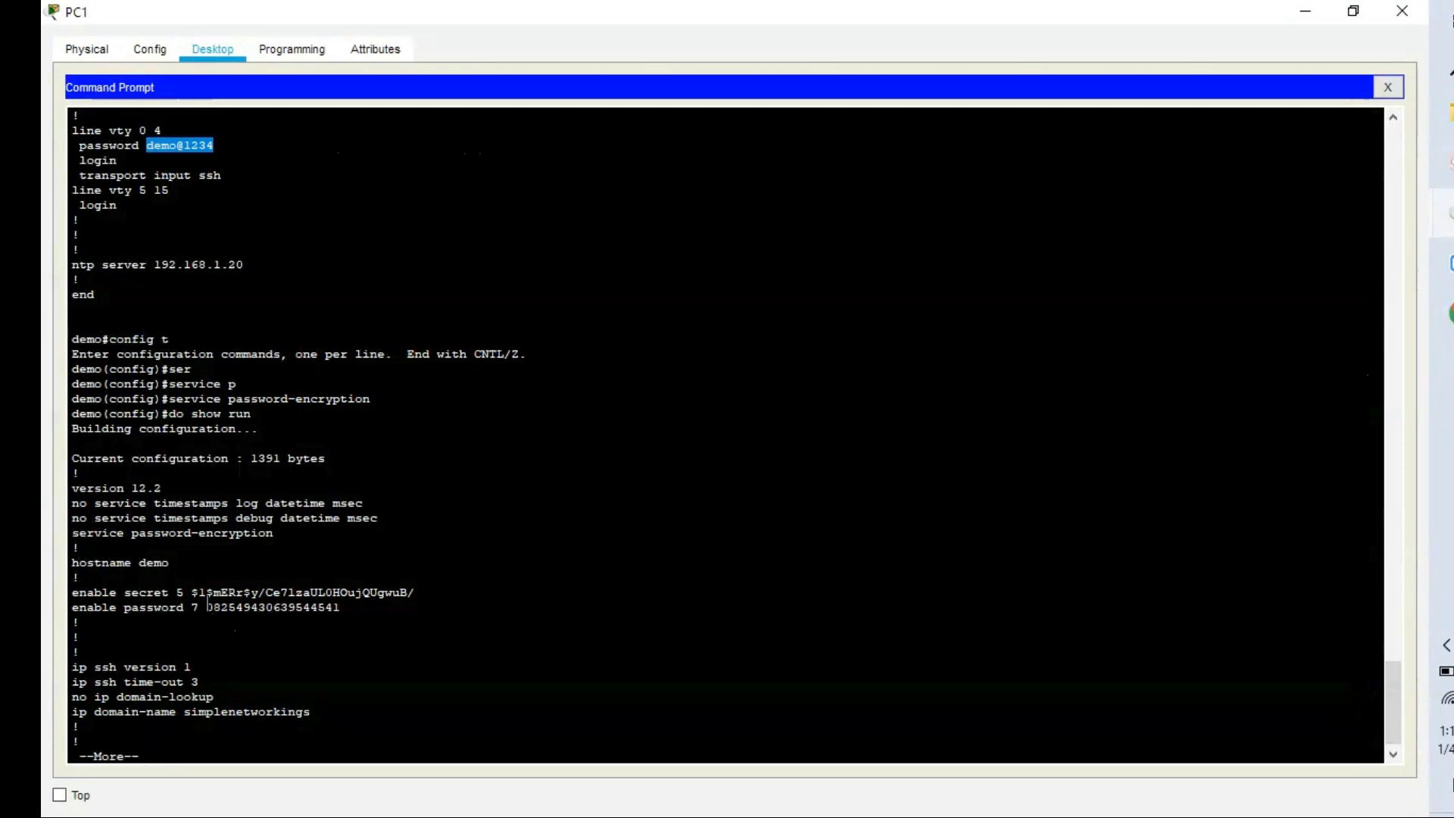
{"action": "key", "text": "space"}
{"action": "key", "text": "space"}
{"action": "key", "text": "space"}
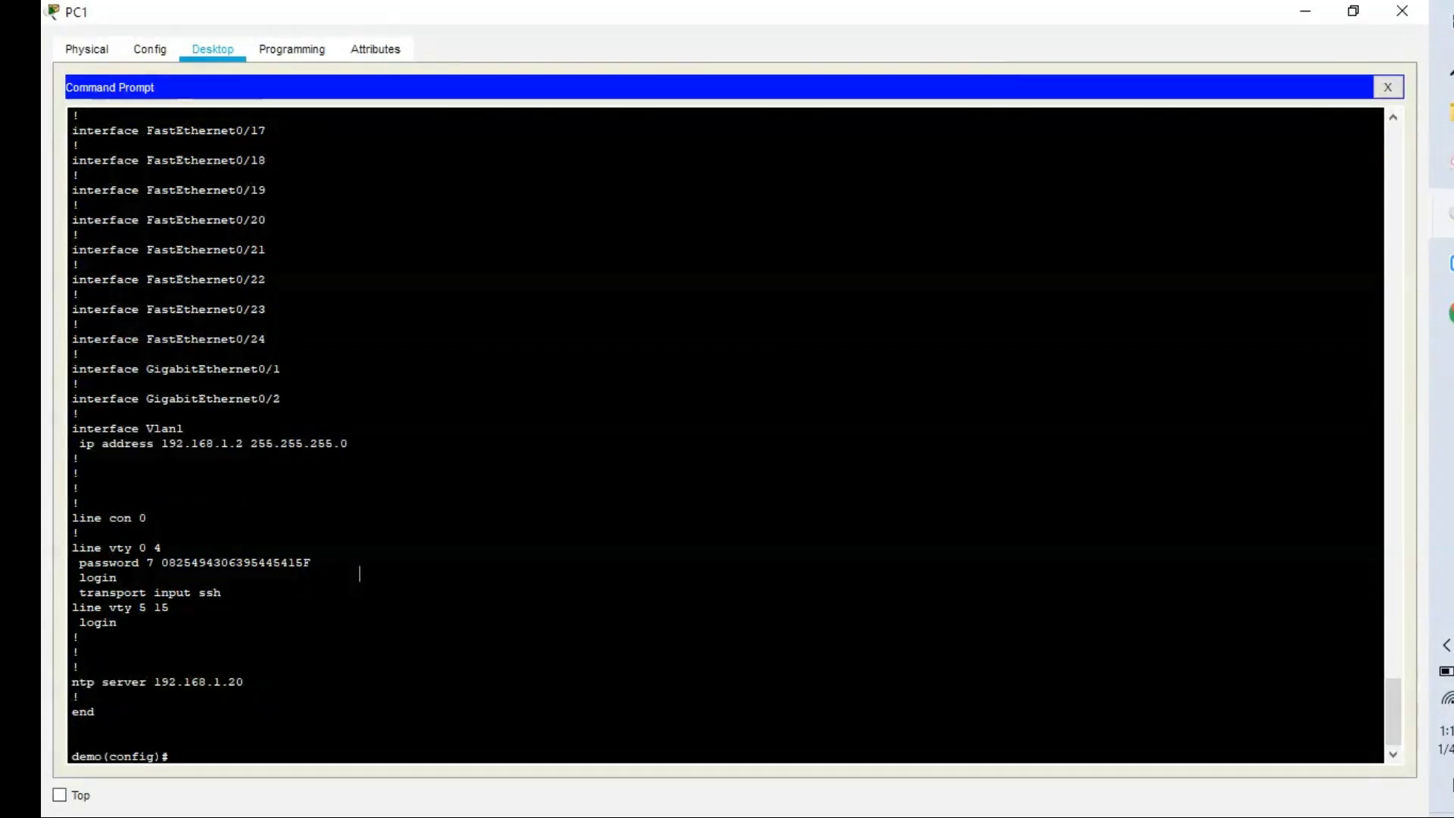
{"action": "left_click", "coordinate": [1295, 19]}
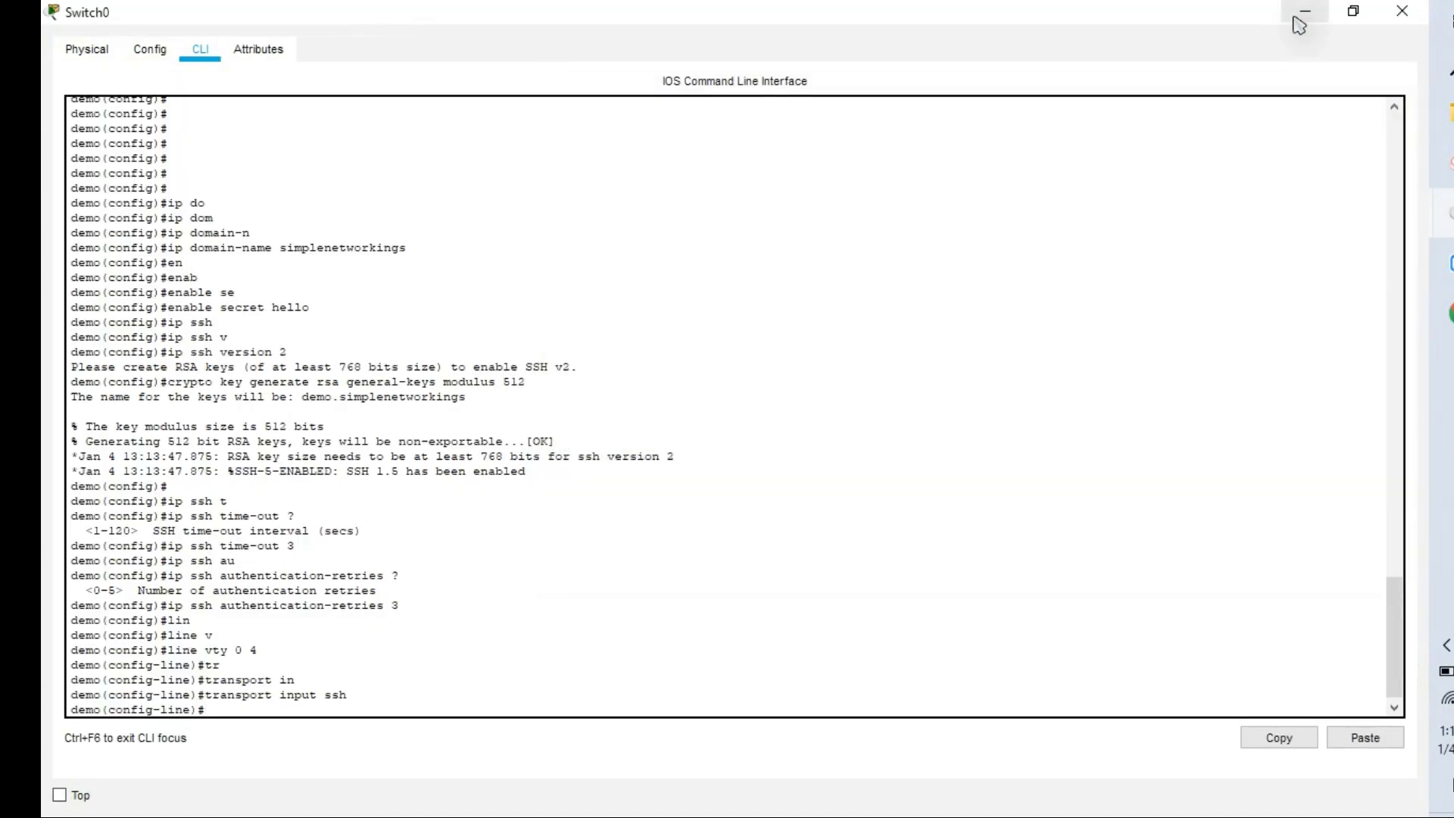
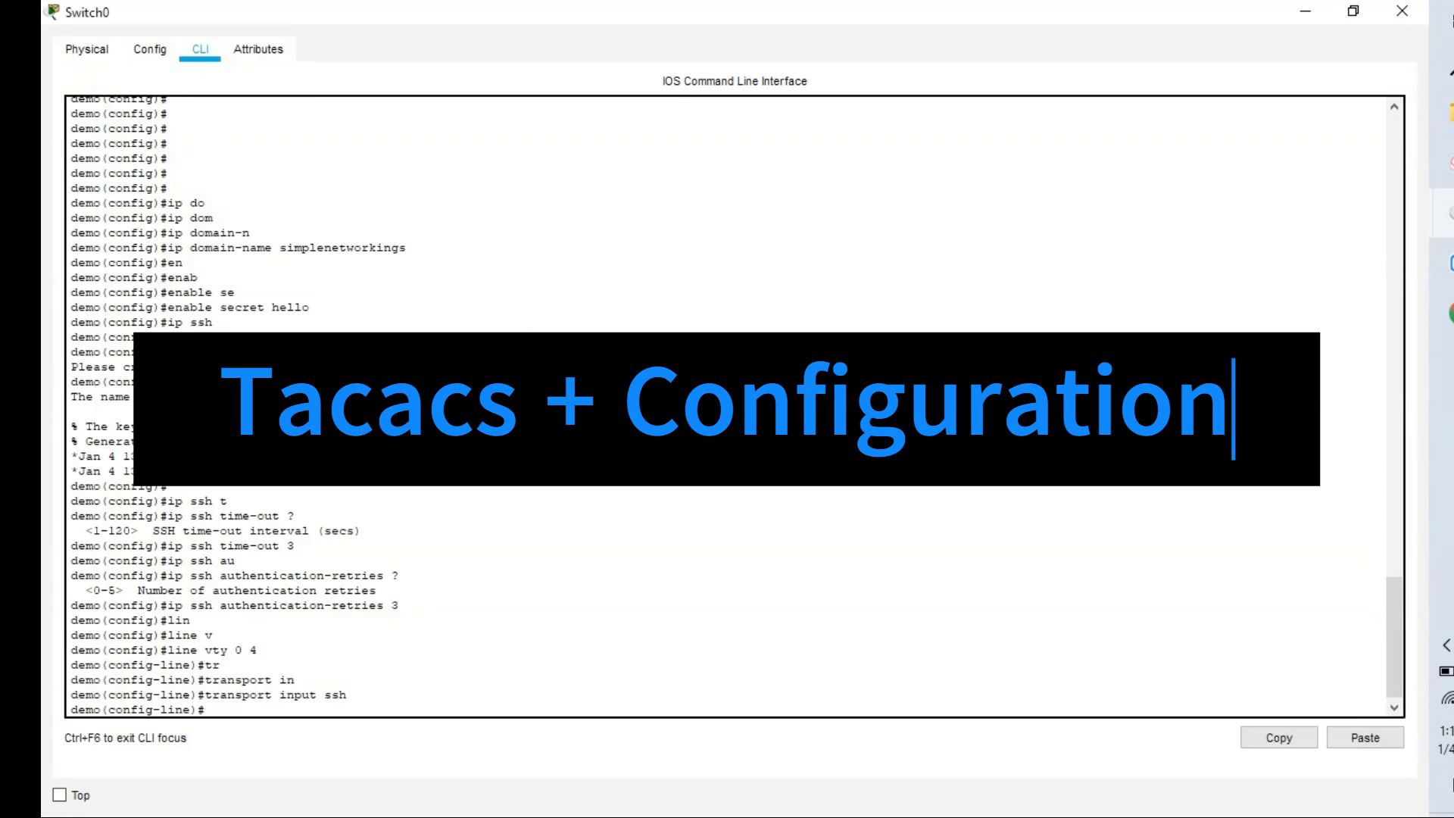
Close Switch0's CLI window to get back to the network topology.
{"action": "left_click", "coordinate": [1385, 20]}
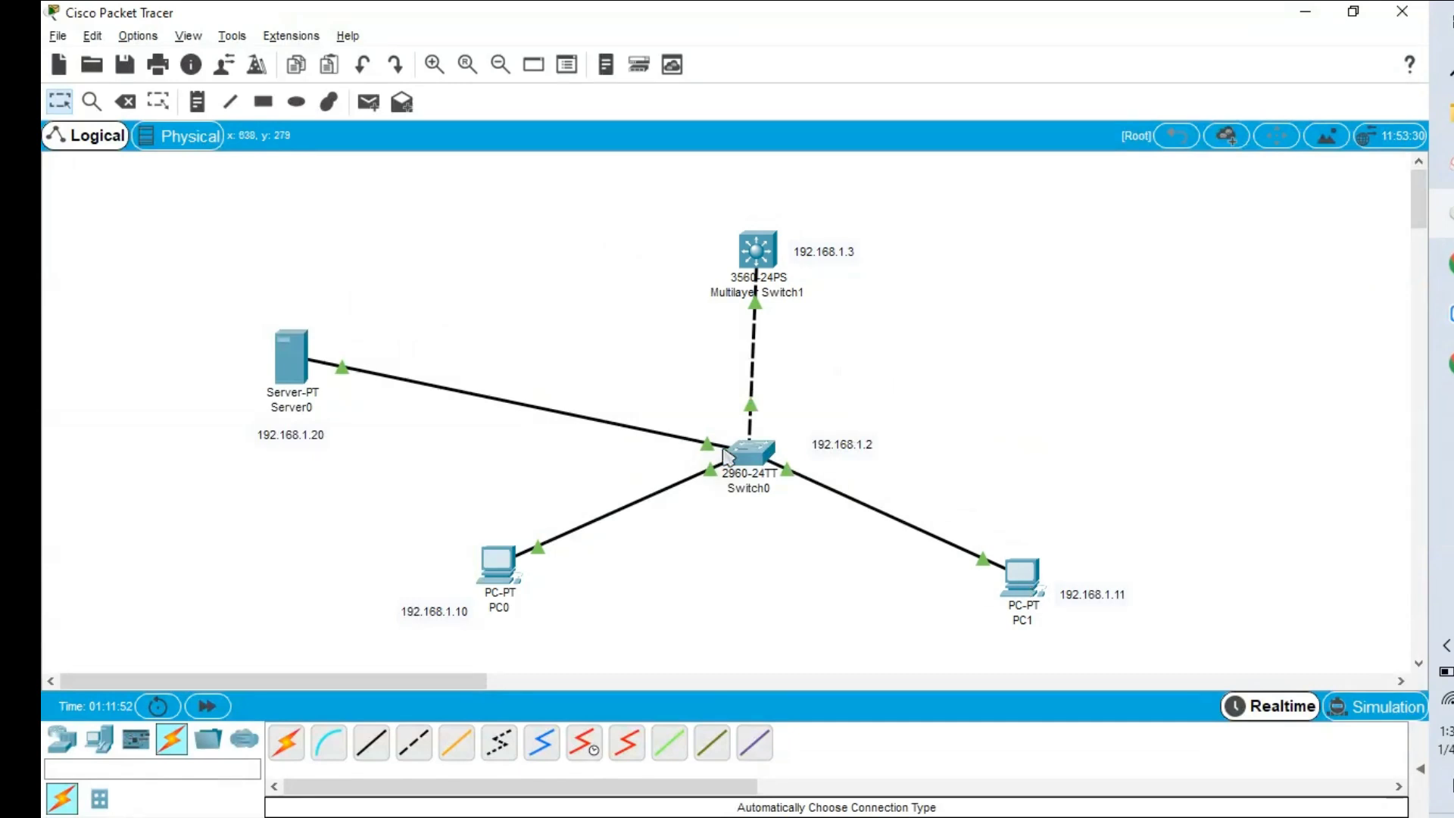
Open Multilayer Switch1's configuration window from the Logical canvas.
{"action": "mouse_move", "coordinate": [742, 457]}
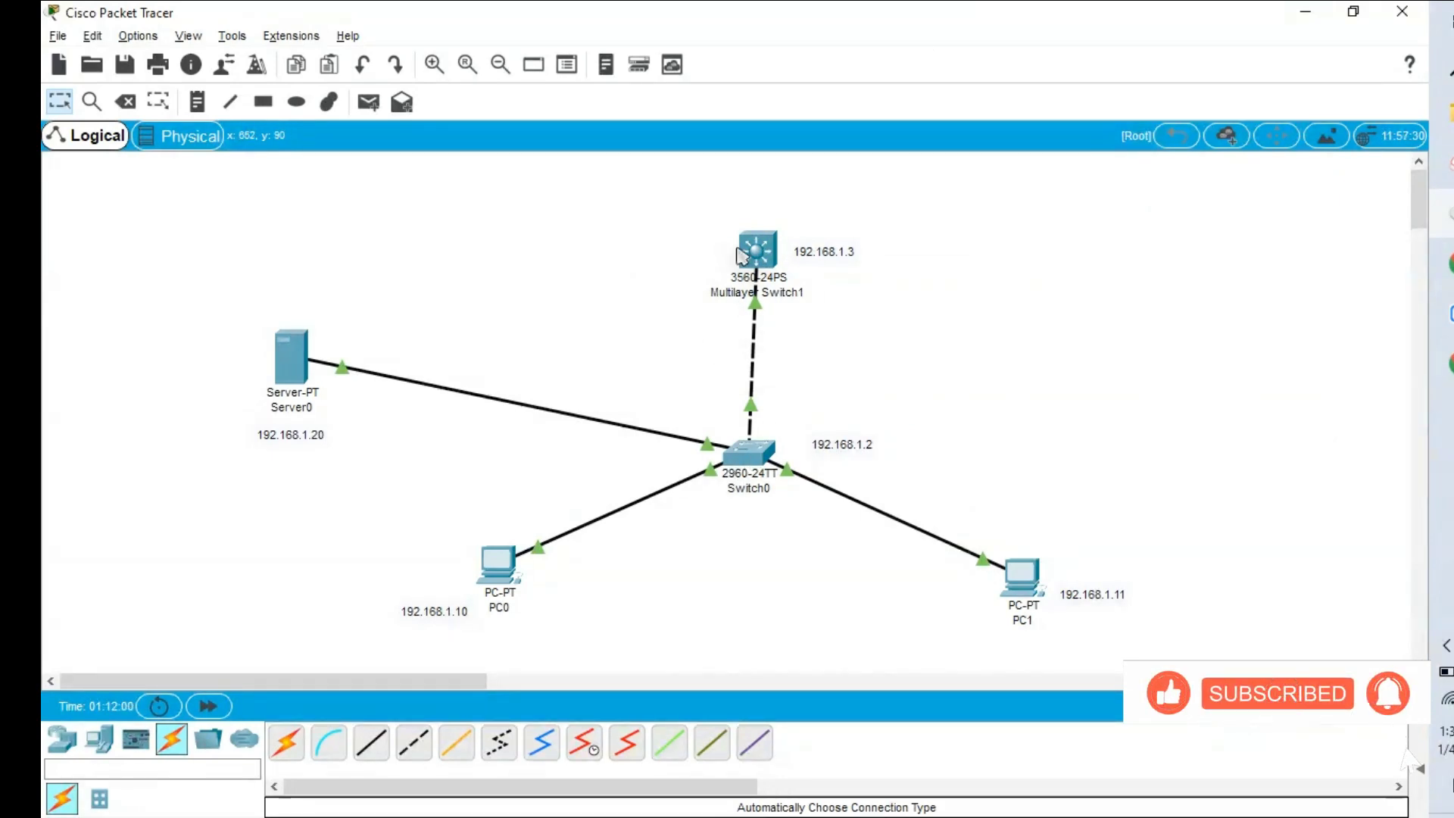
{"action": "mouse_move", "coordinate": [754, 260]}
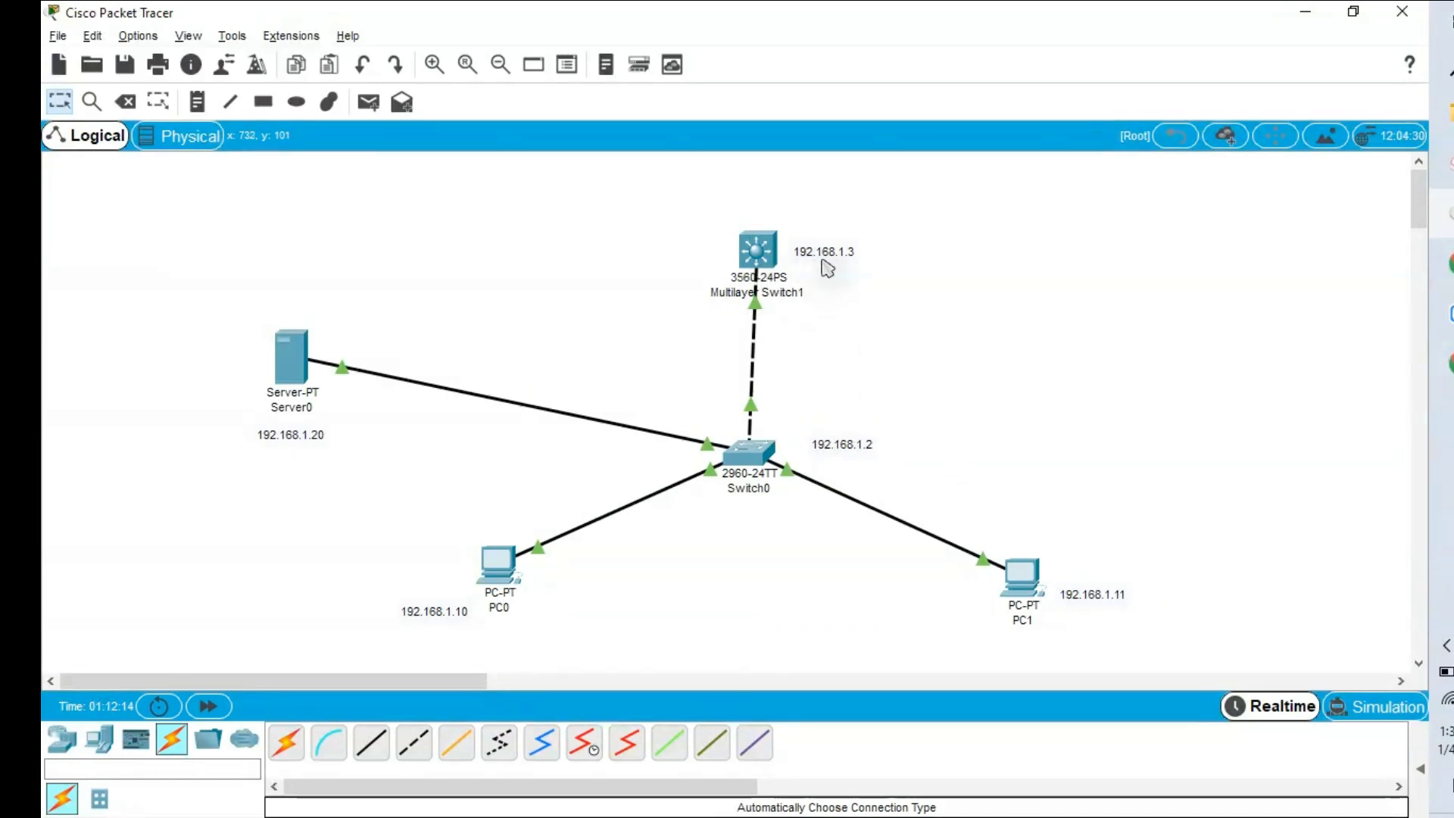
{"action": "left_click", "coordinate": [755, 264]}
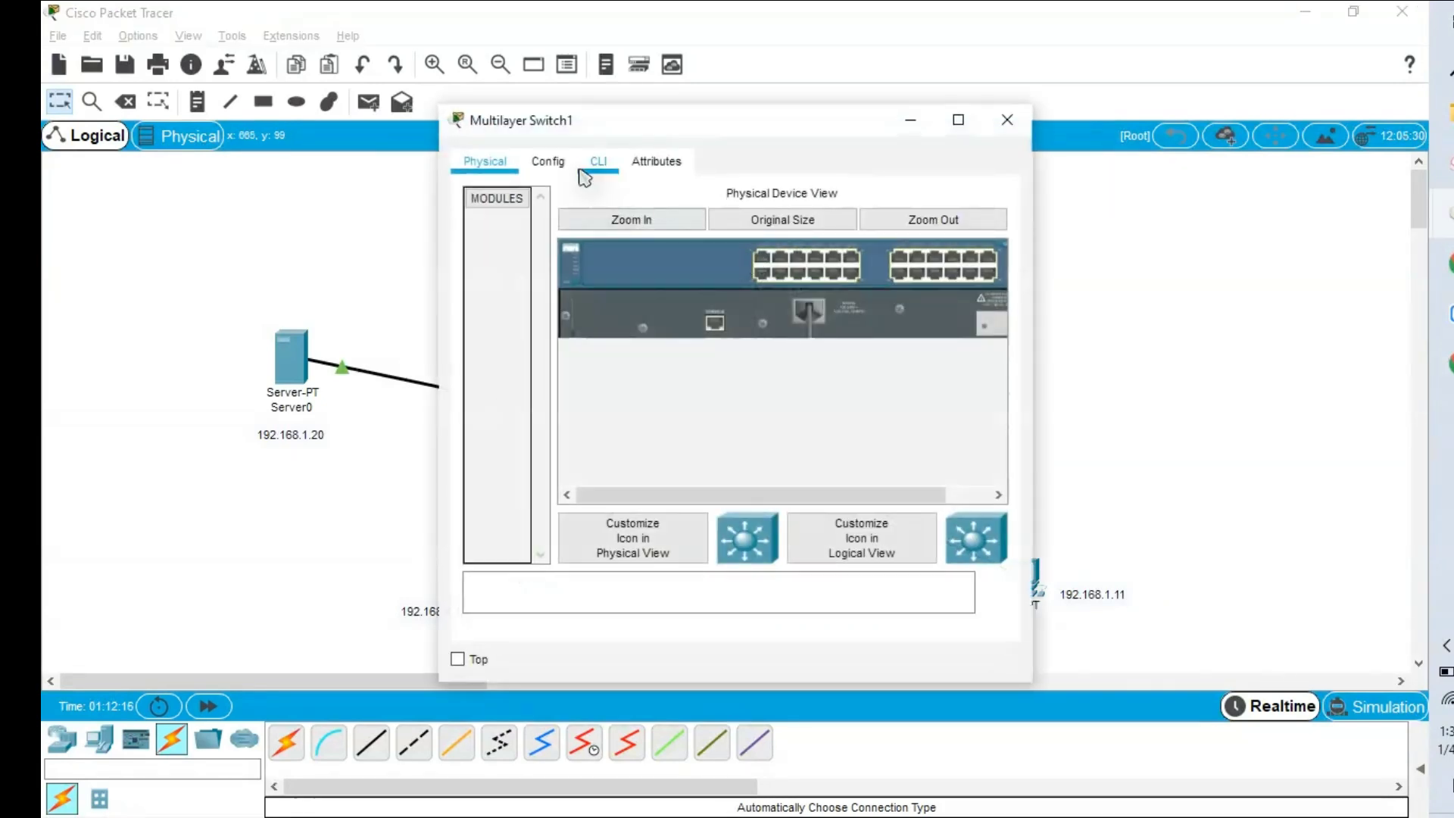
In Multilayer Switch1's CLI, decline the initial configuration dialog and enter global configuration mode.
{"action": "left_click", "coordinate": [600, 161]}
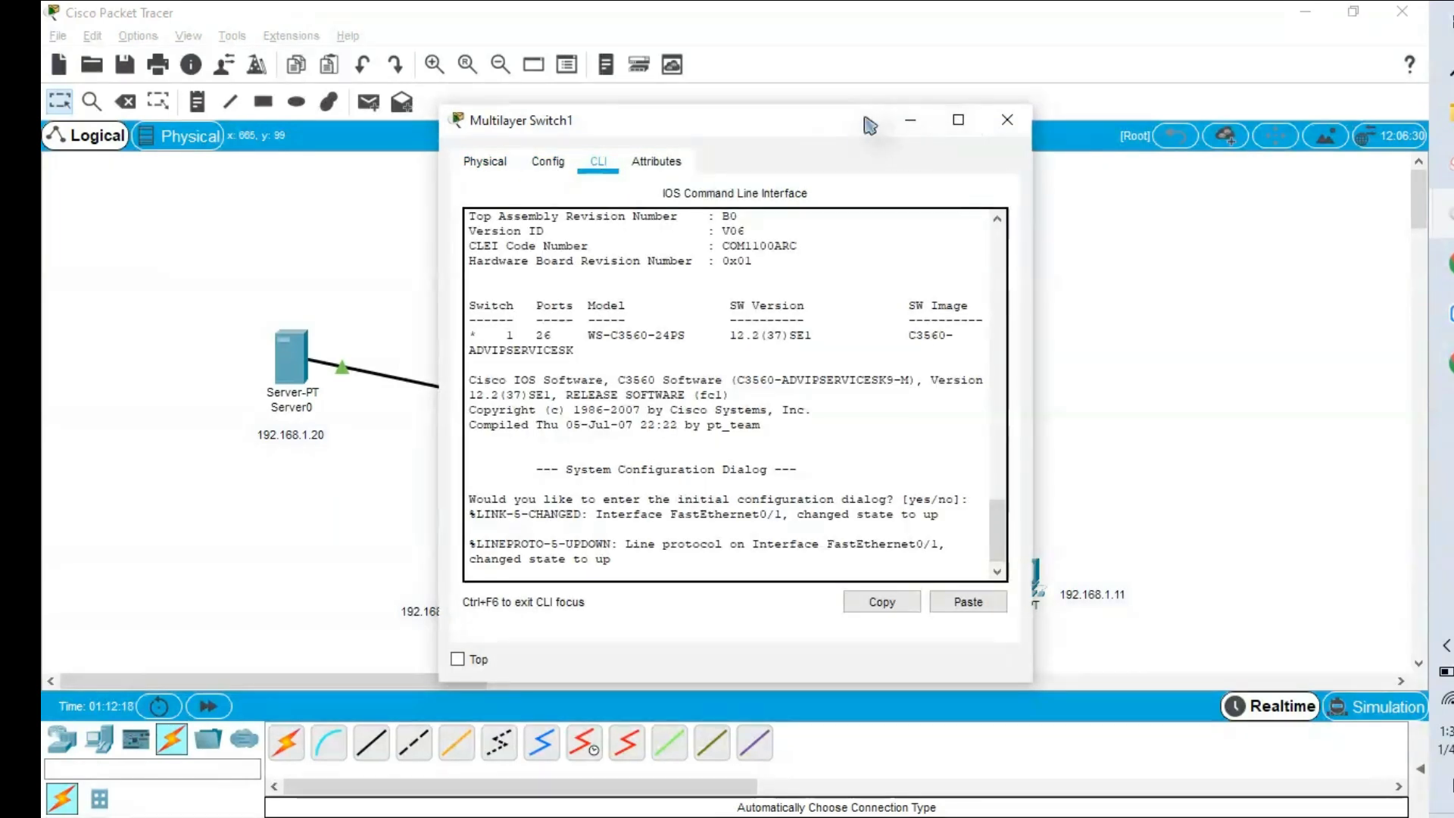
{"action": "left_click_drag", "start_coordinate": [869, 123], "coordinate": [689, 134]}
{"action": "left_click", "coordinate": [818, 584]}
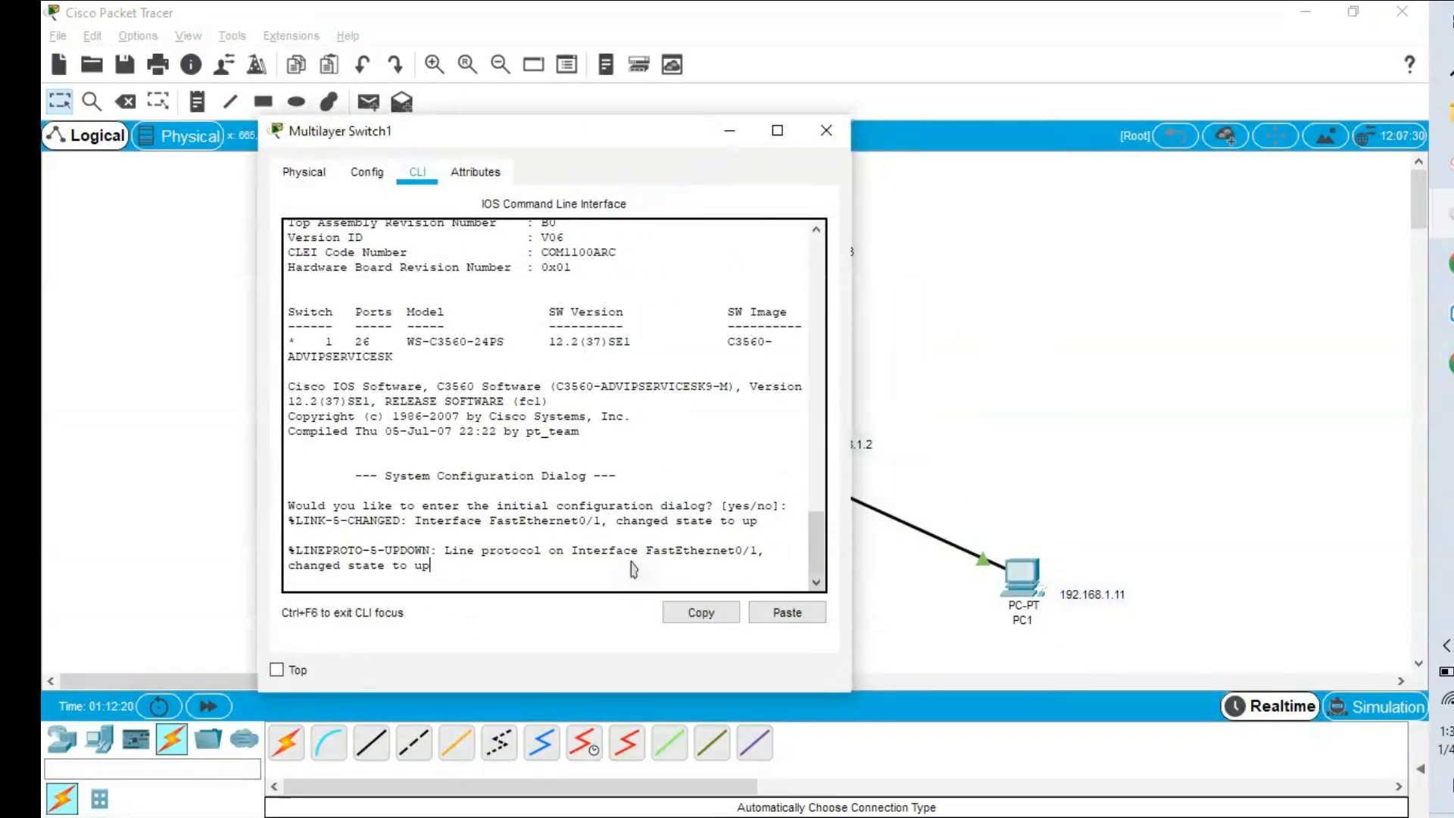
{"action": "key", "text": "Return"}
{"action": "key", "text": "Return"}
{"action": "key", "text": "Return"}
{"action": "type", "text": "no"}
{"action": "key", "text": "Return"}
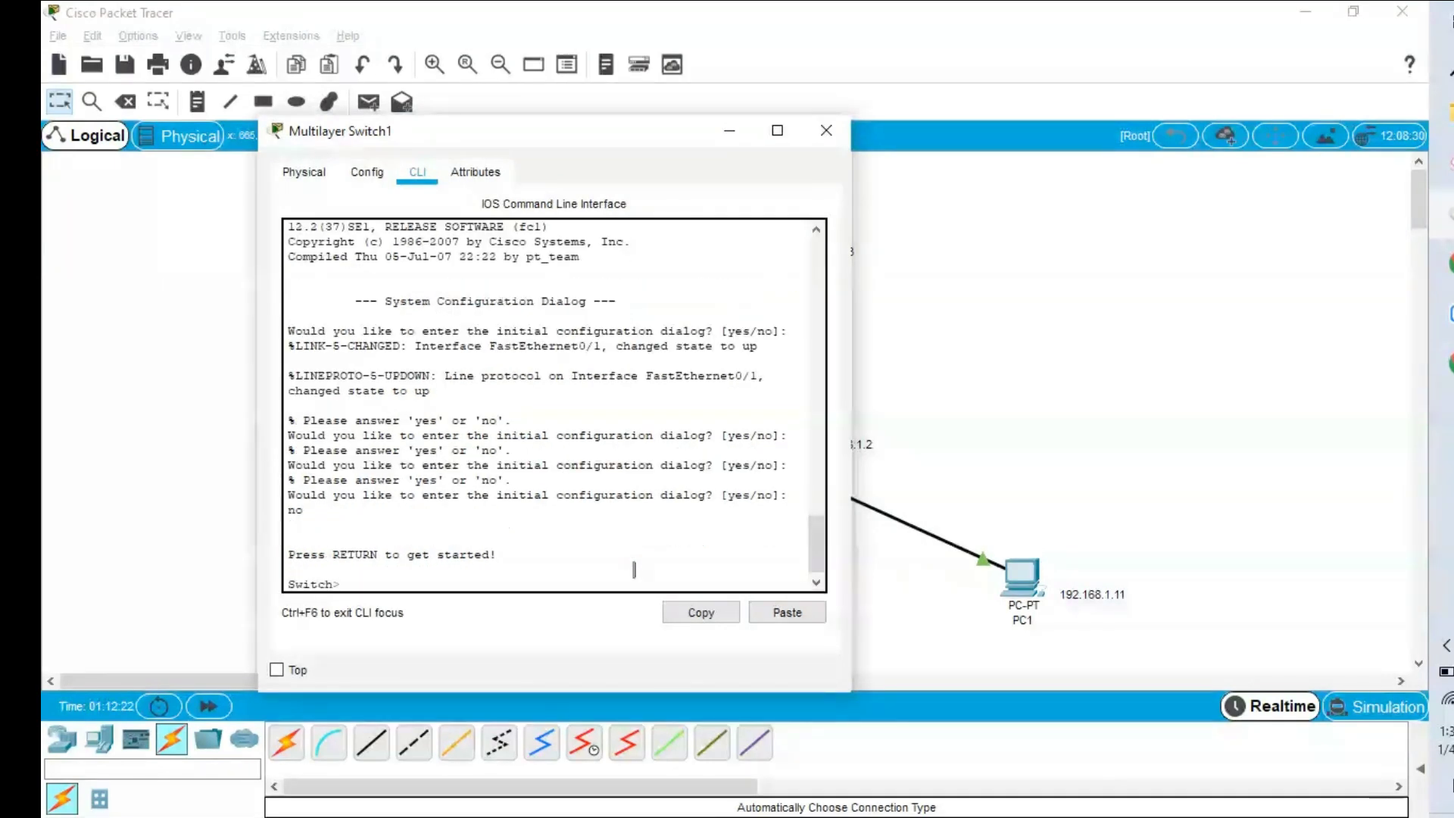
{"action": "key", "text": "Return"}
{"action": "type", "text": "r"}
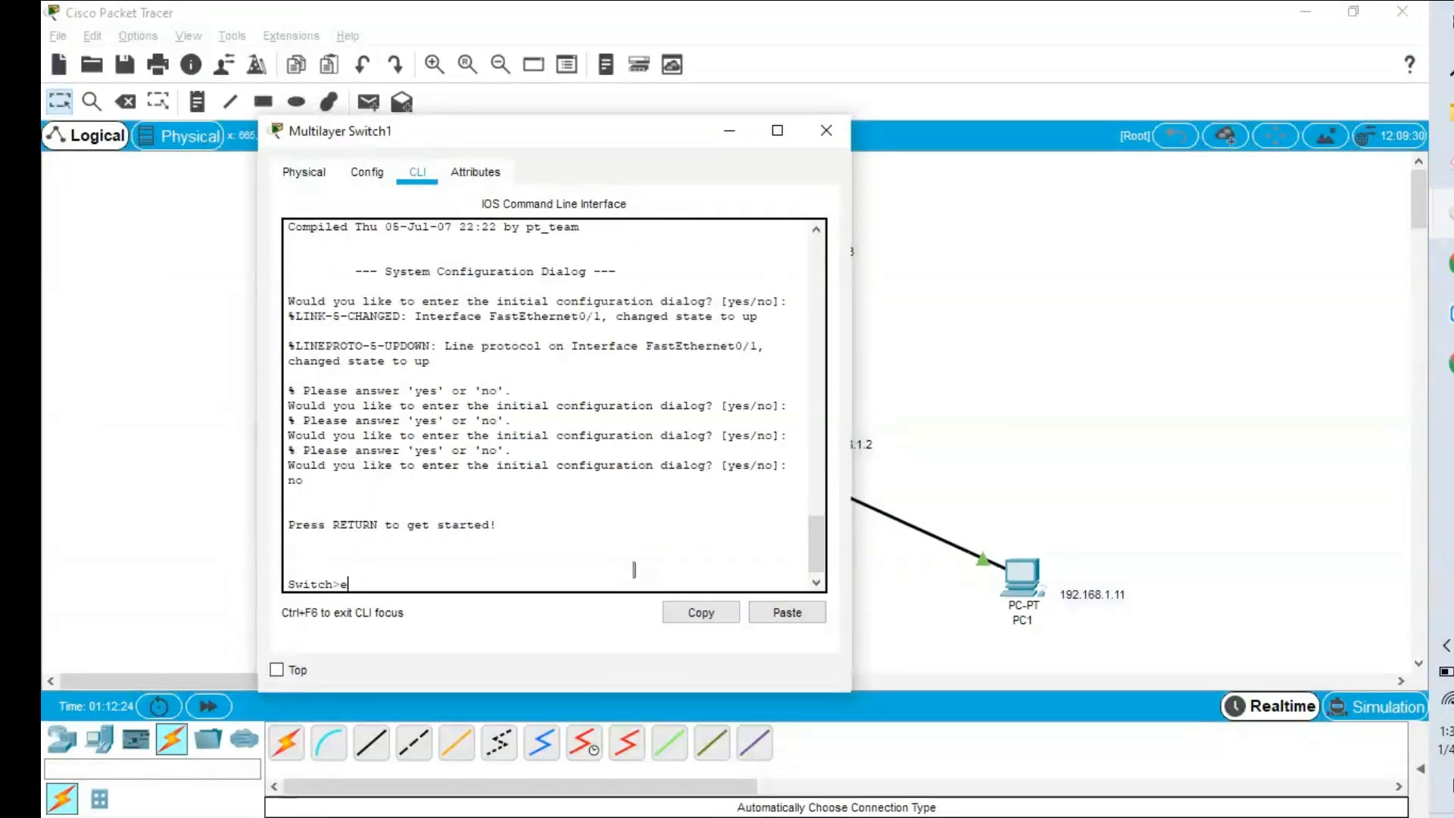
{"action": "type", "text": "n"}
{"action": "key", "text": "Return"}
{"action": "type", "text": "config "}
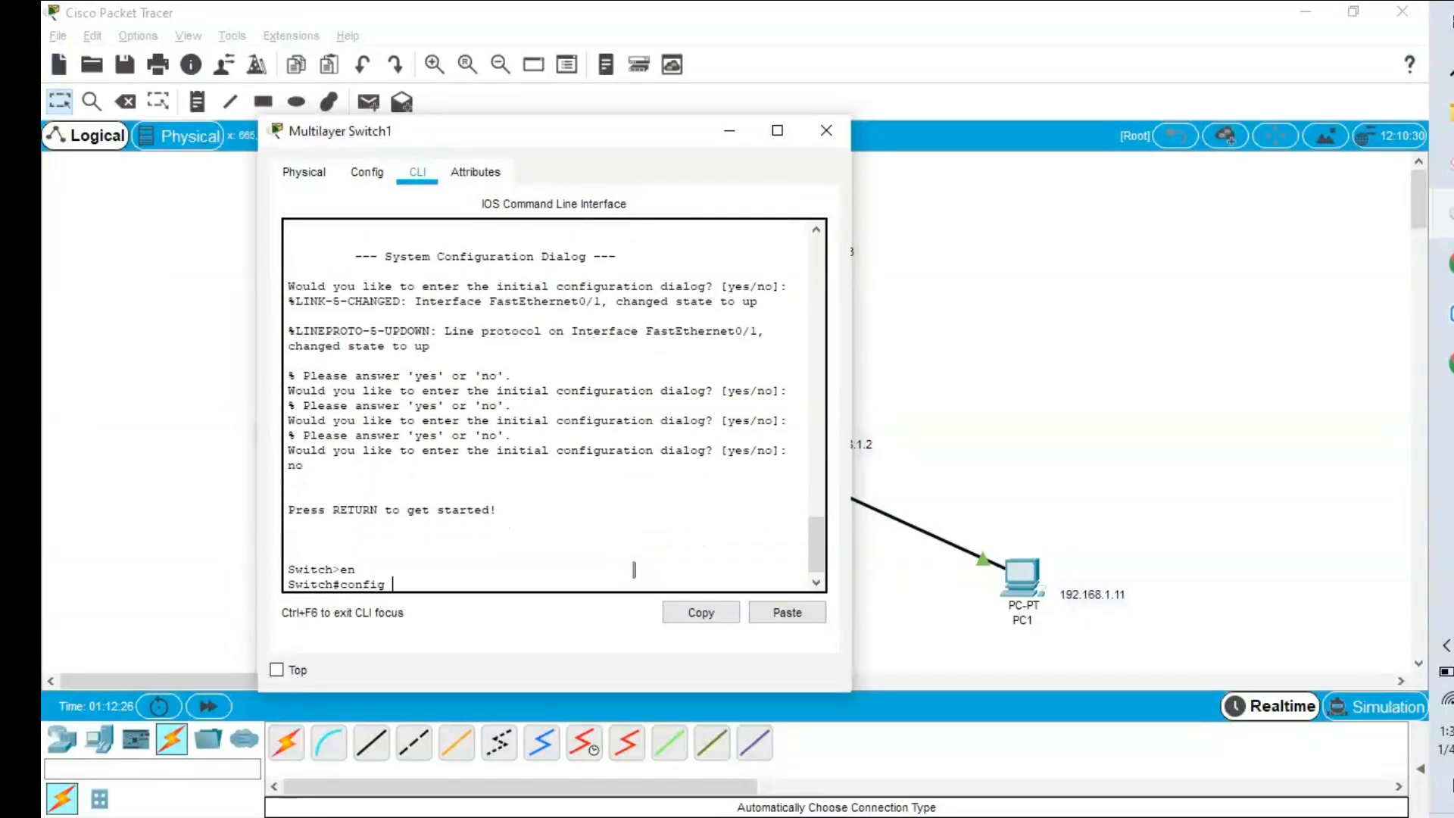
{"action": "type", "text": "t"}
{"action": "key", "text": "Return"}
Set interface VLAN 1 to 192.168.1.3 255.255.255.0, enable it with no shutdown, and end.
{"action": "type", "text": "in"}
{"action": "key", "text": "Tab"}
{"action": "type", "text": "v"}
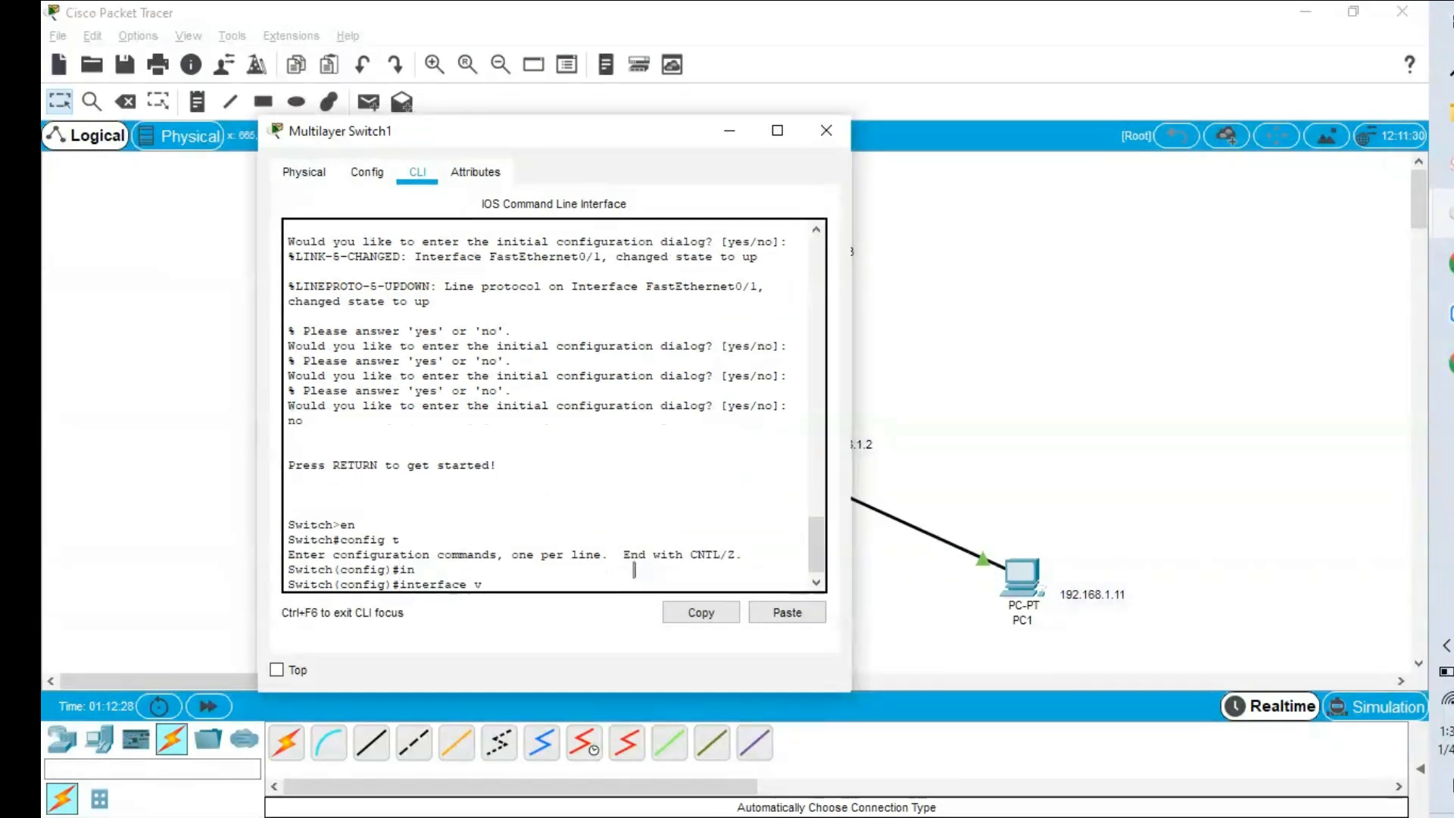
{"action": "key", "text": "Tab"}
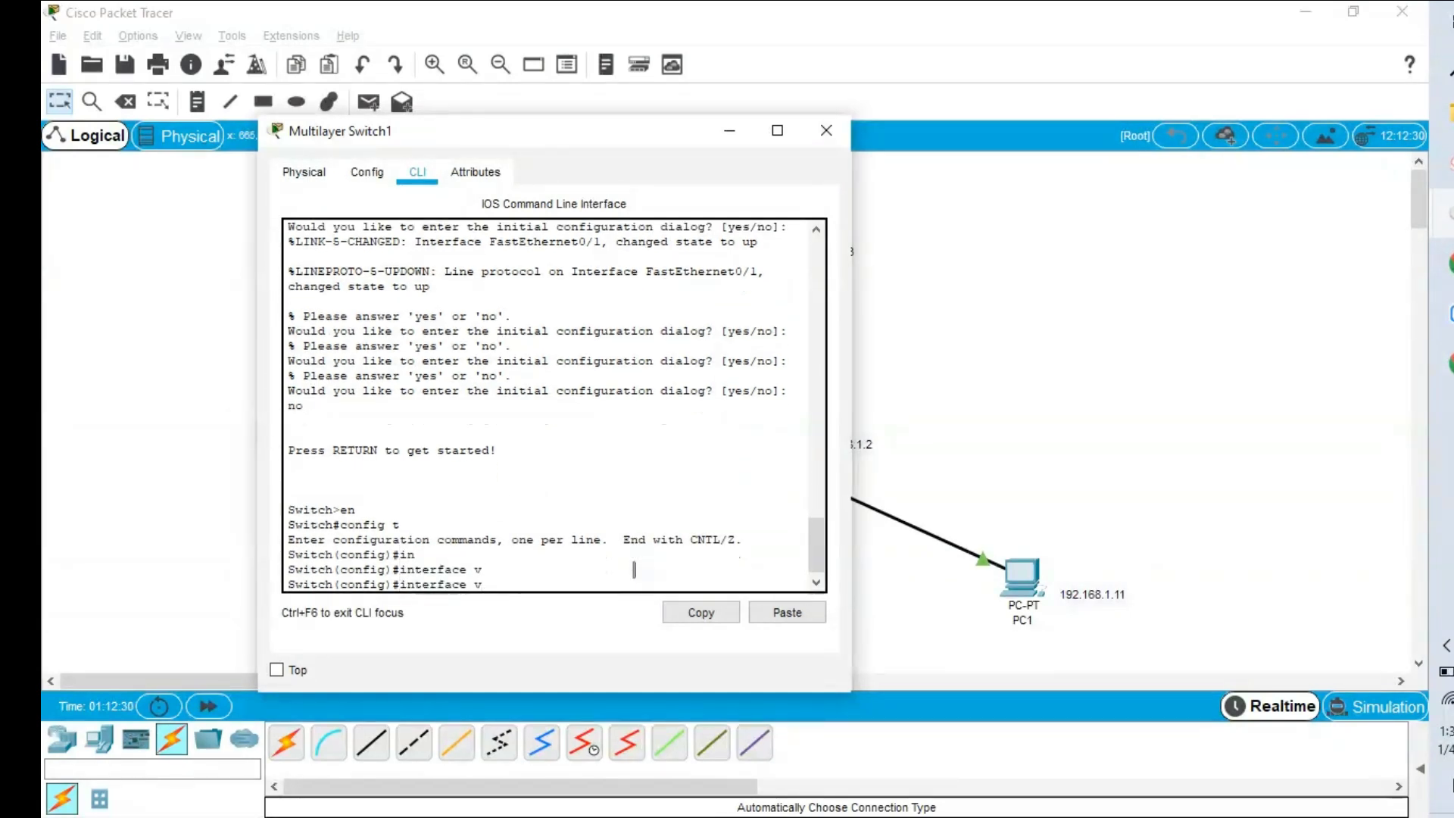
{"action": "type", "text": "l"}
{"action": "key", "text": "Tab"}
{"action": "type", "text": "1"}
{"action": "key", "text": "Return"}
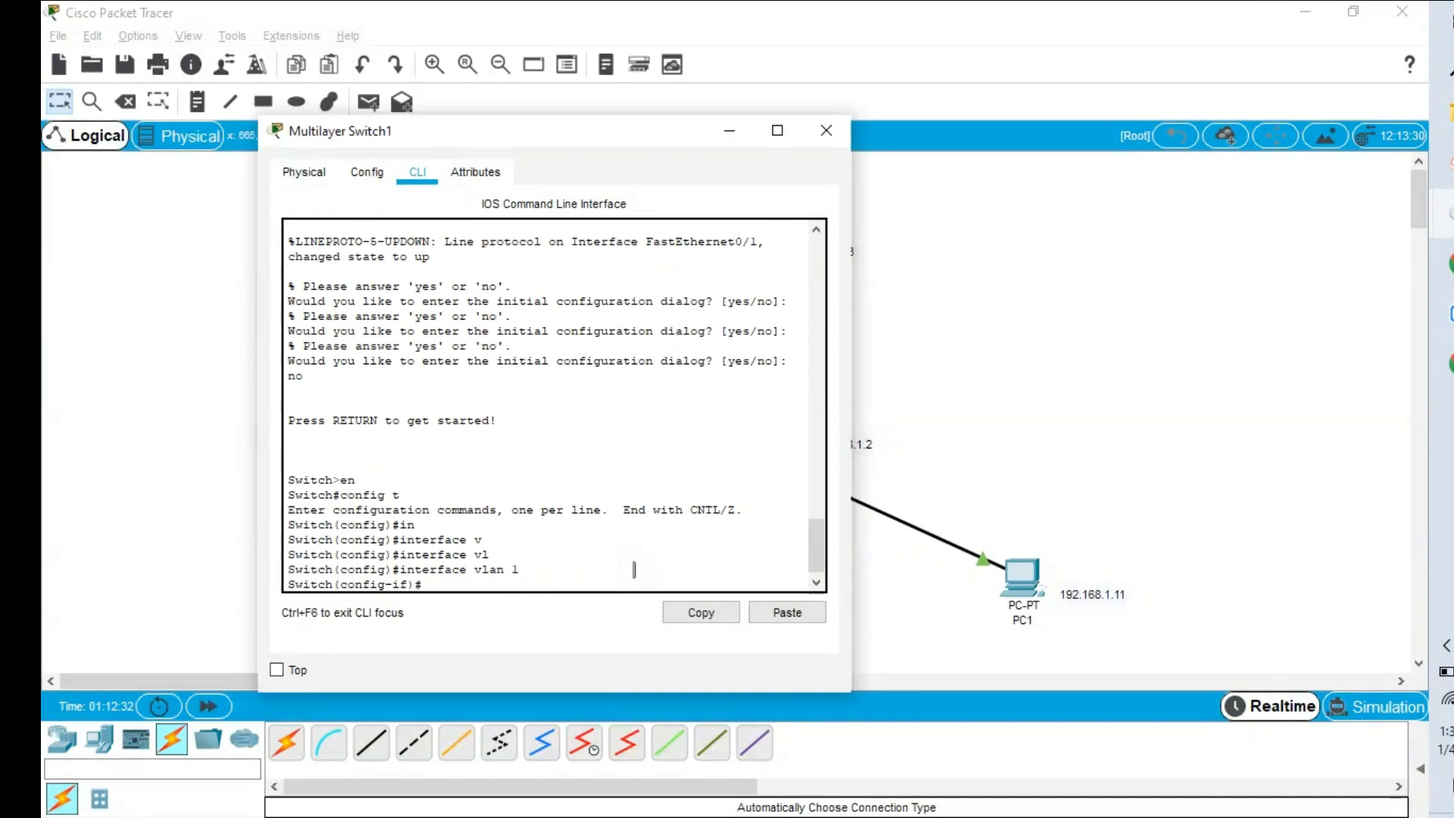
{"action": "type", "text": "ip add"}
{"action": "key", "text": "Tab"}
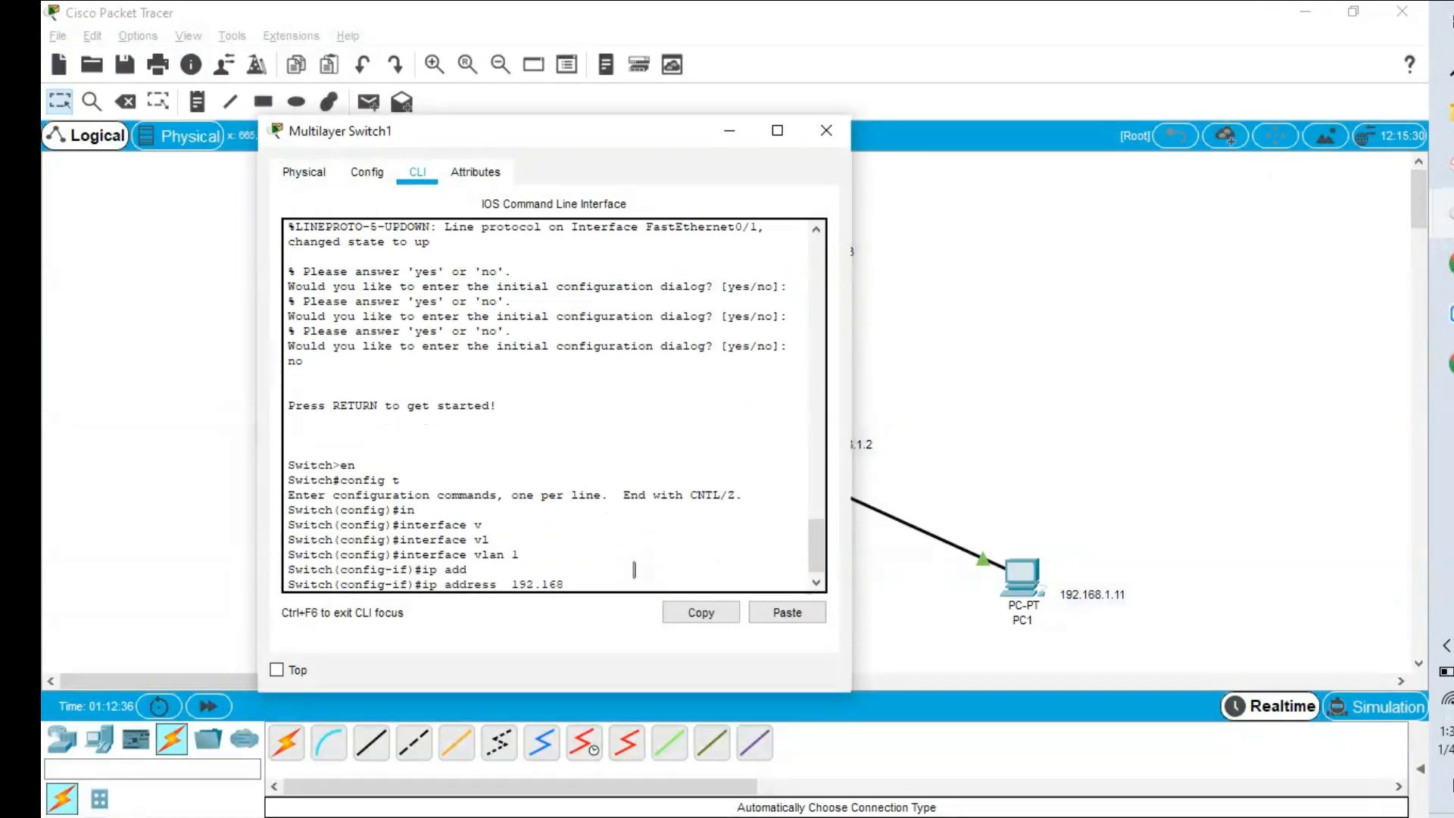
{"action": "type", "text": "192.168.1.3 255.255.255.0"}
{"action": "key", "text": "Return"}
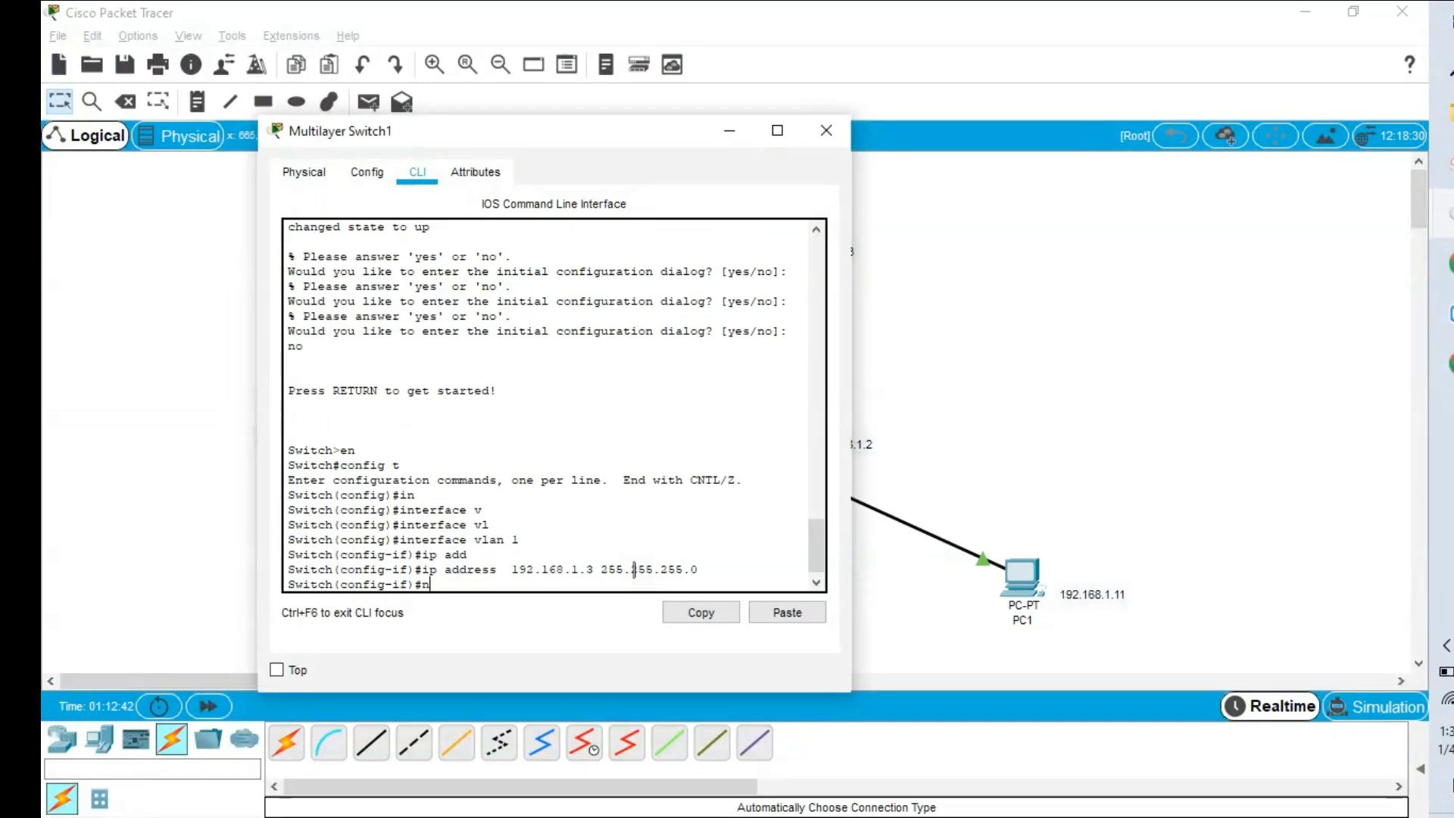
{"action": "type", "text": "no sh"}
{"action": "key", "text": "Tab"}
{"action": "key", "text": "Return"}
{"action": "key", "text": "Return"}
{"action": "key", "text": "Return"}
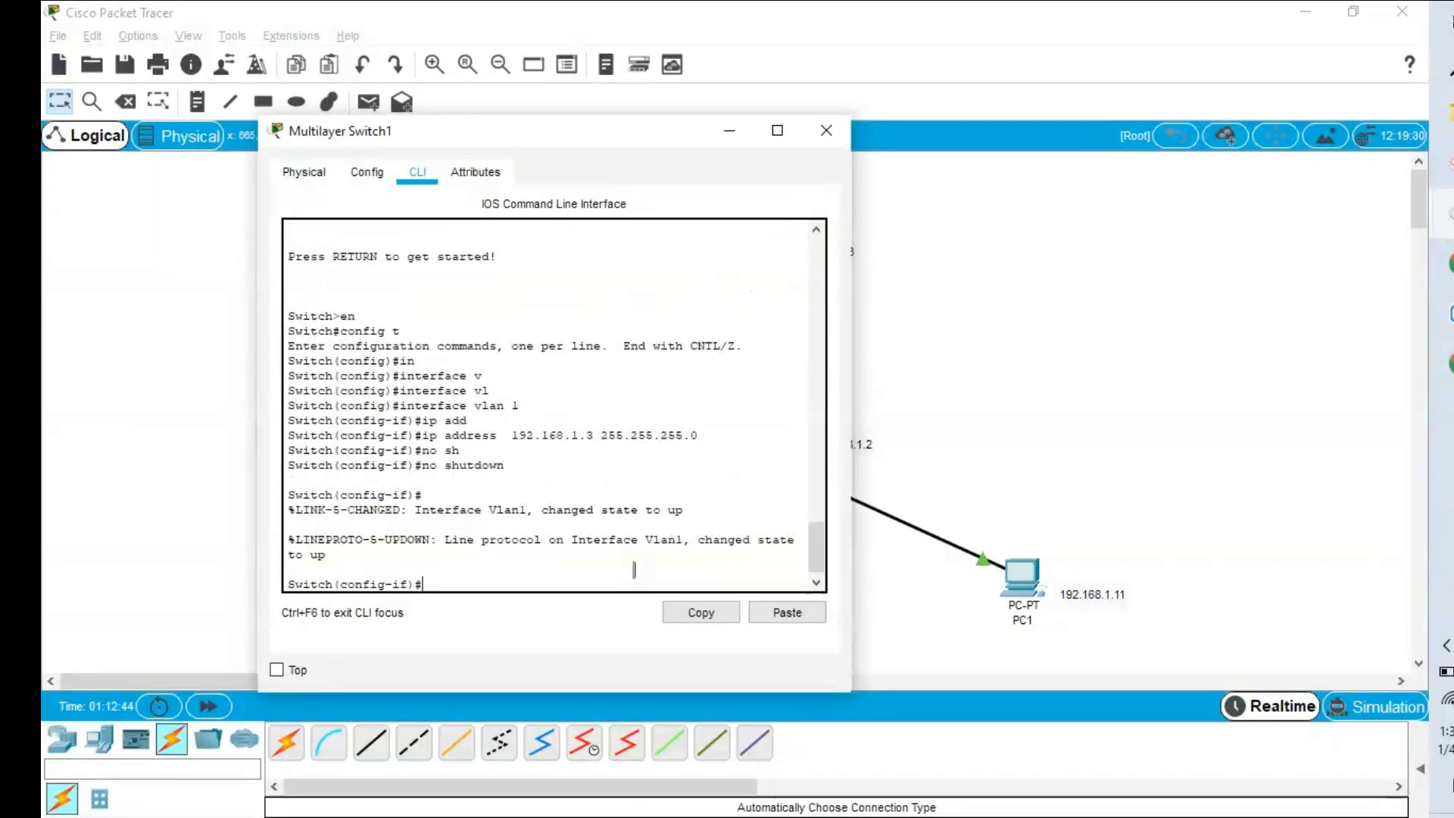
{"action": "type", "text": "end"}
{"action": "key", "text": "Return"}
{"action": "key", "text": "Return"}
{"action": "key", "text": "Return"}
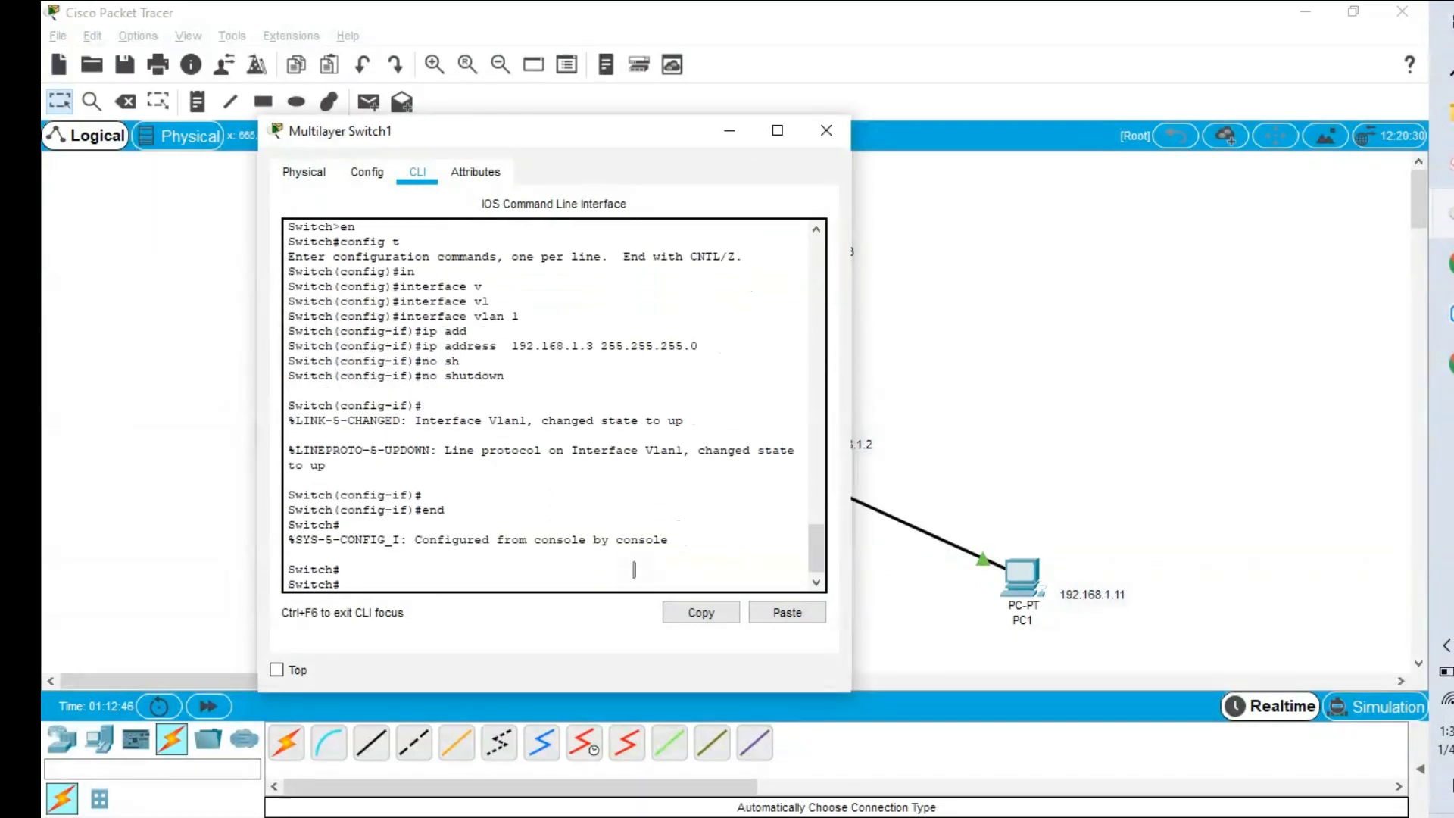
Re-enter global configuration mode and set the switch hostname to demo1.
{"action": "type", "text": "hos"}
{"action": "key", "text": "Tab"}
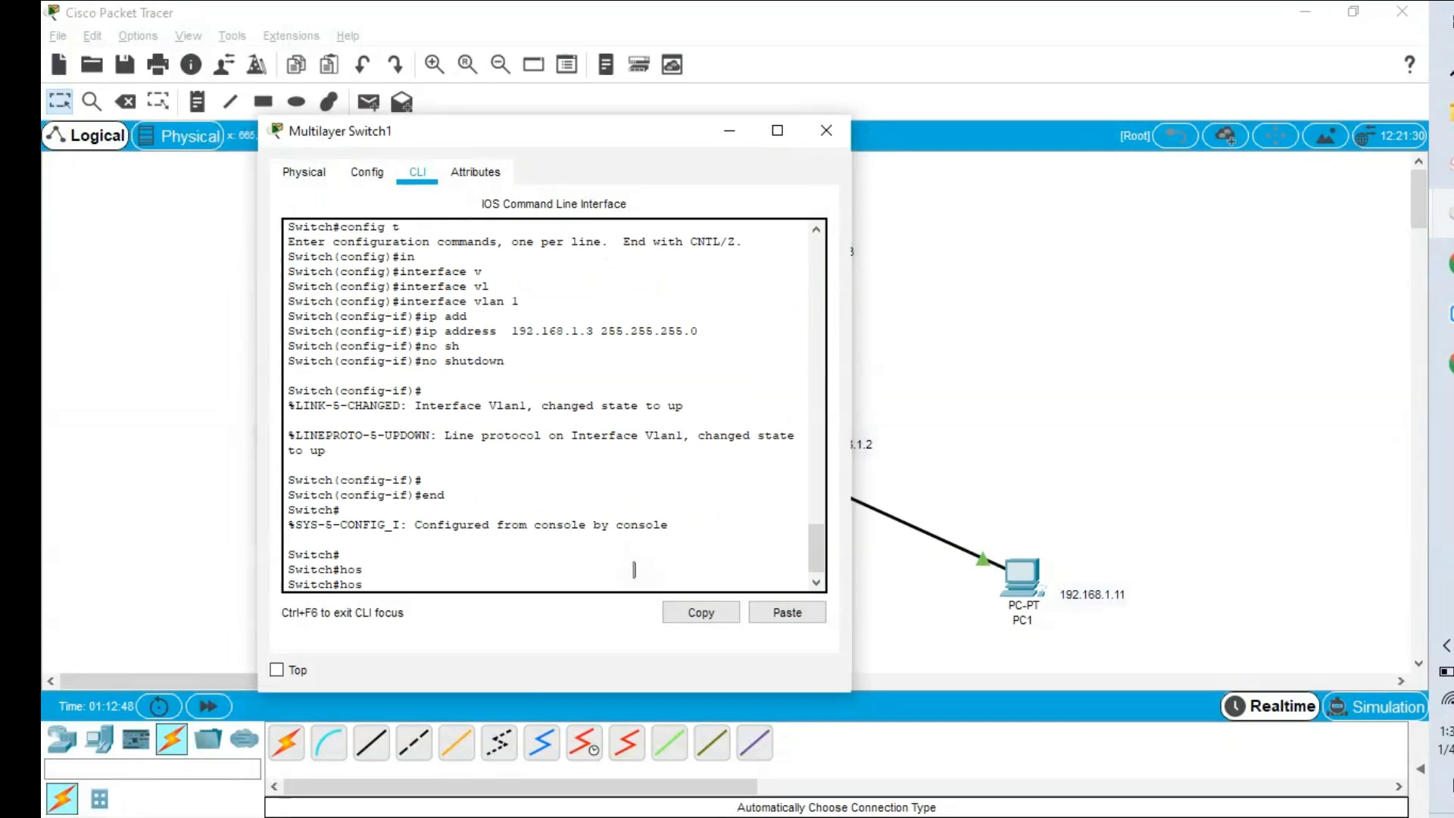
{"action": "key", "text": "BackSpace"}
{"action": "key", "text": "BackSpace"}
{"action": "key", "text": "BackSpace"}
{"action": "type", "text": "confoit"}
{"action": "type", "text": "g t"}
{"action": "key", "text": "Return"}
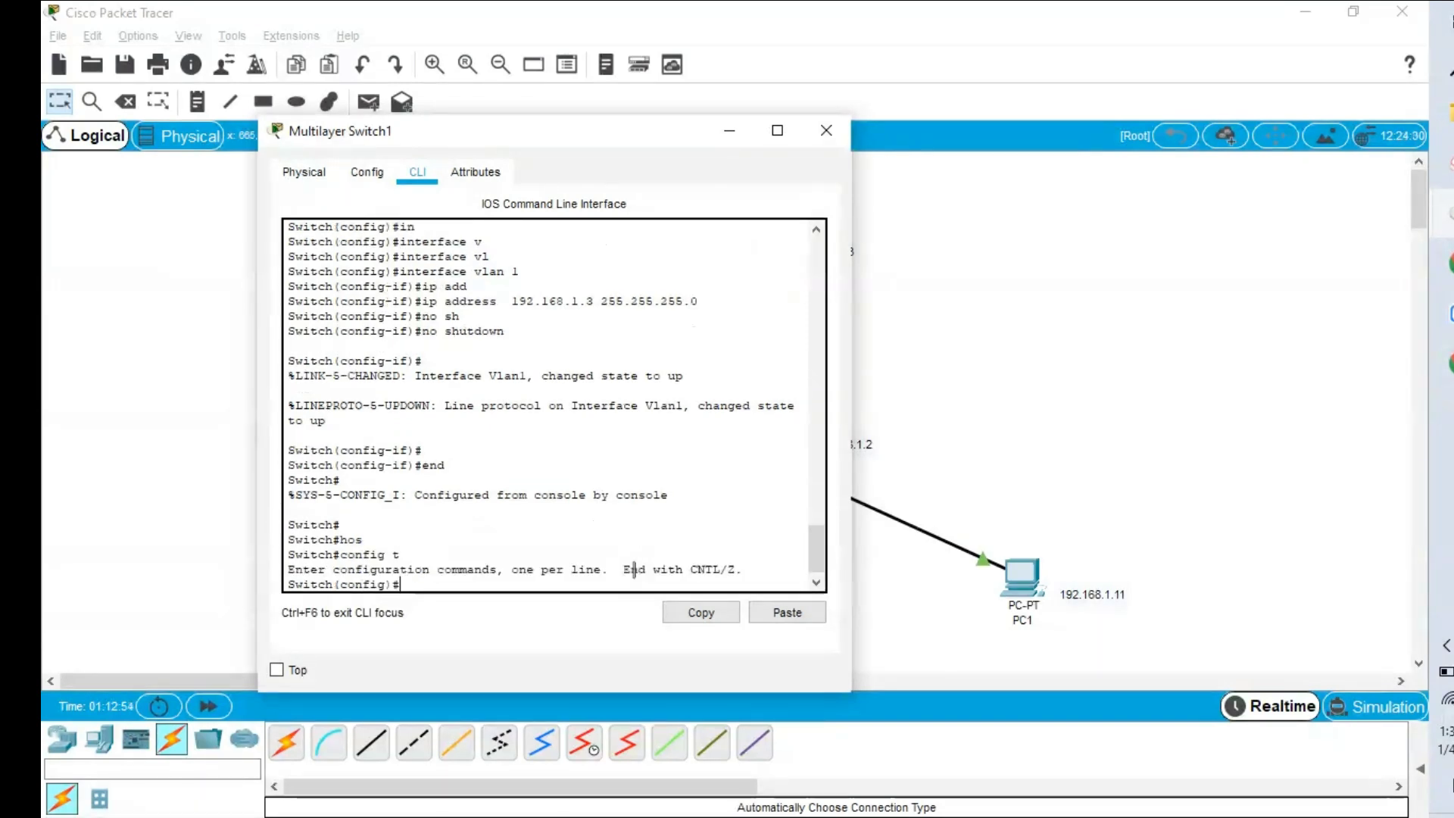
{"action": "type", "text": "ho"}
{"action": "key", "text": "Tab"}
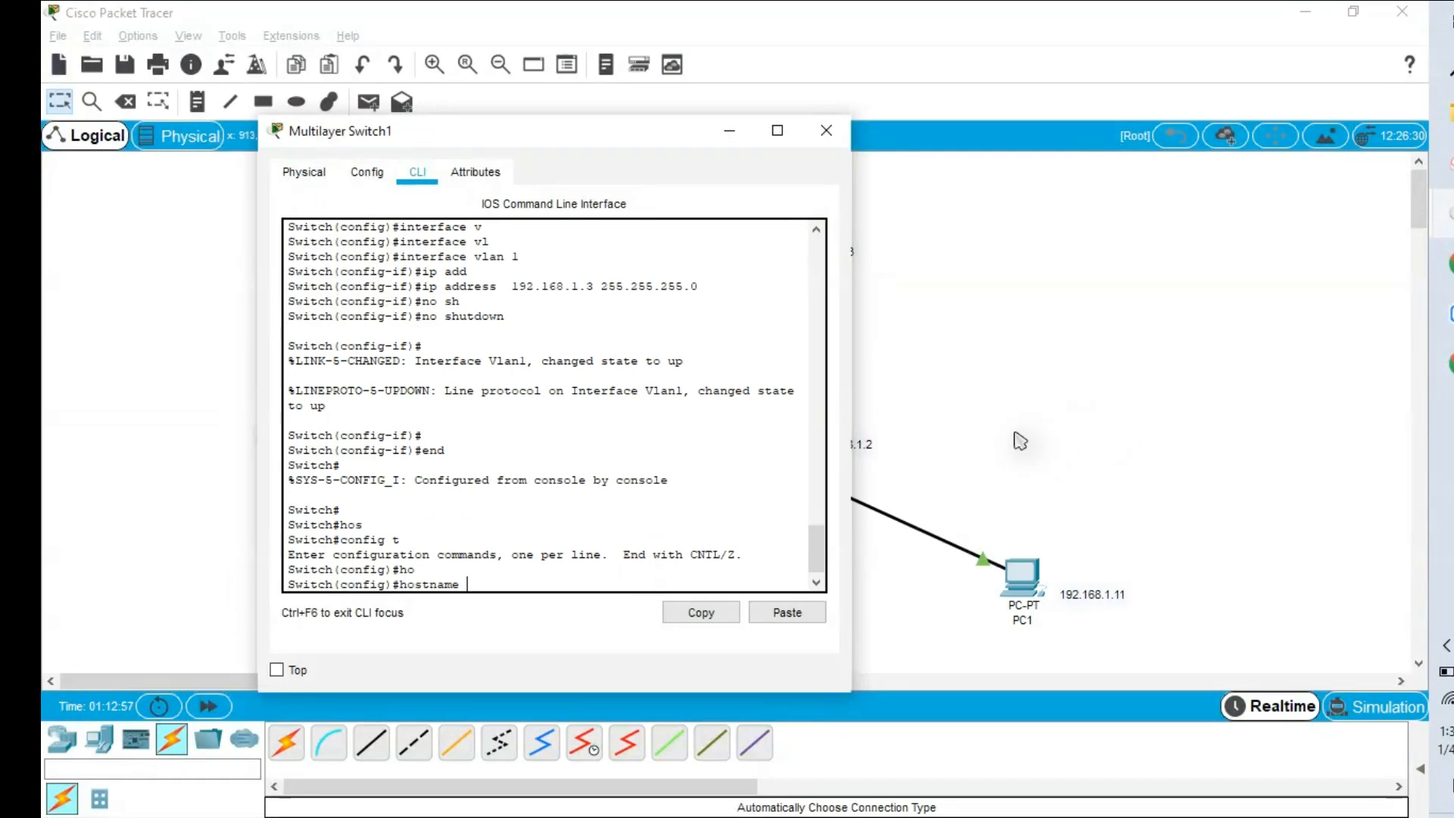
{"action": "type", "text": "demo"}
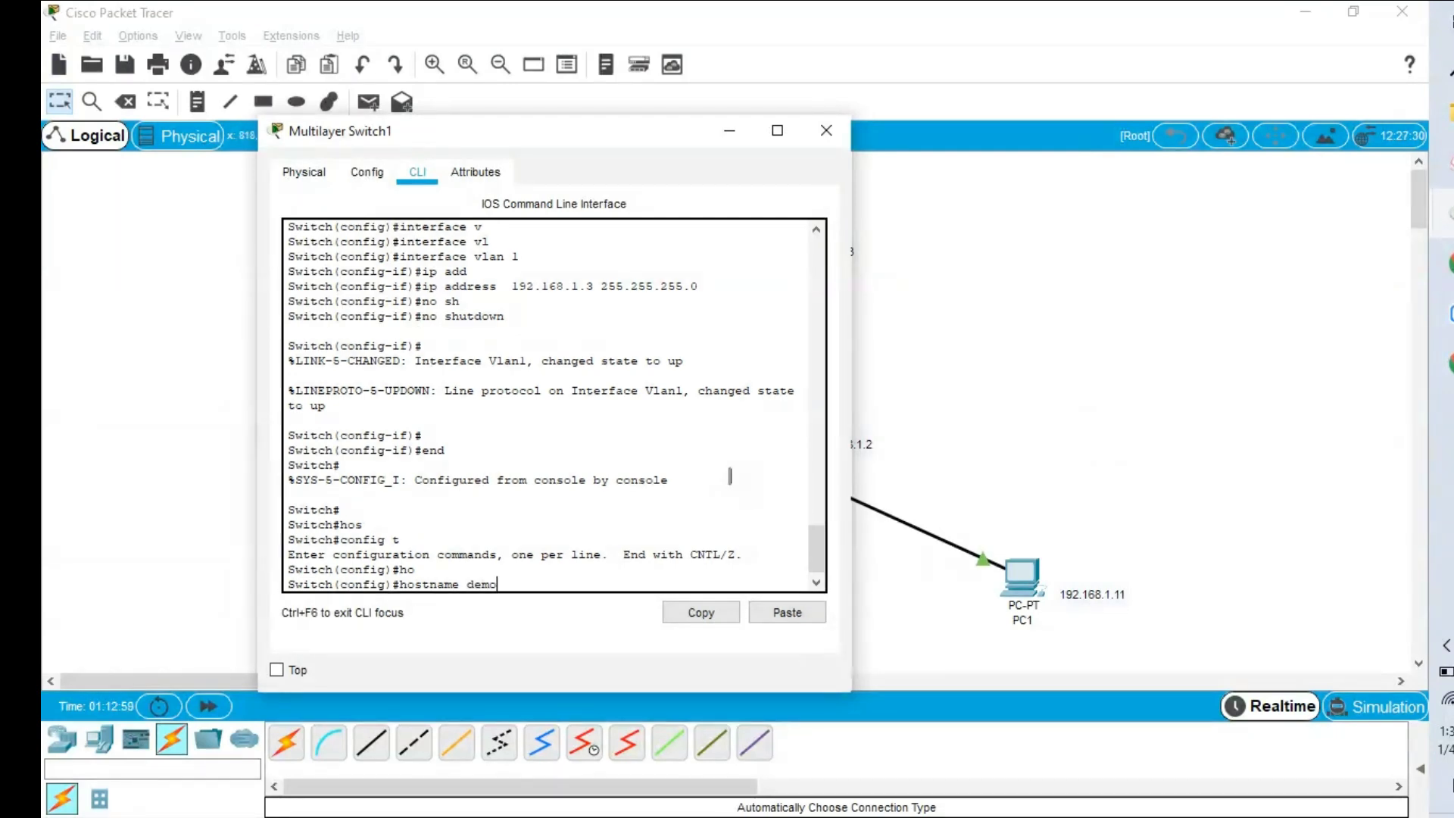
{"action": "type", "text": "1"}
{"action": "key", "text": "Return"}
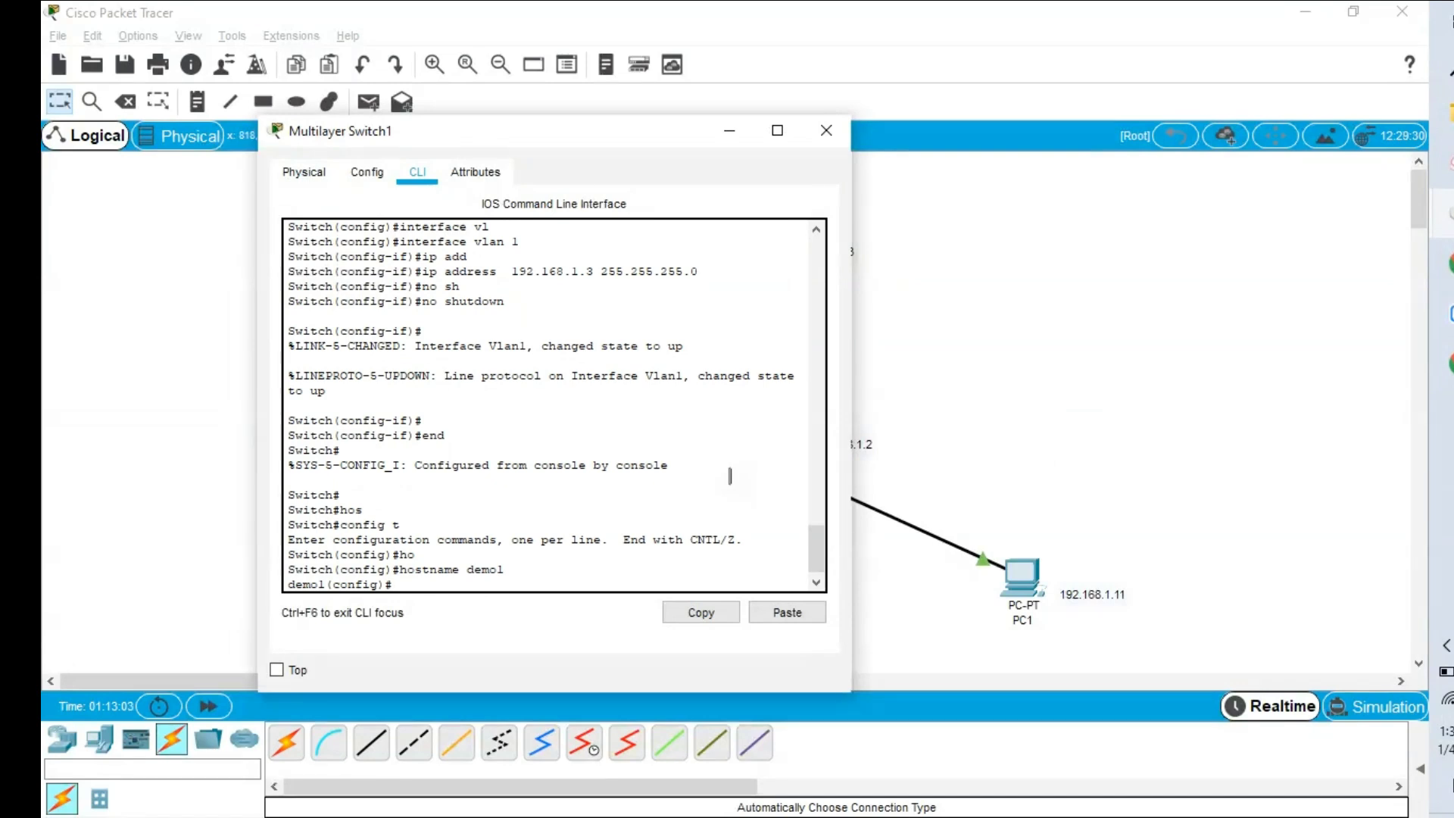
Configure an enable password on demo1 and close the switch's window.
{"action": "type", "text": "en"}
{"action": "key", "text": "Tab"}
{"action": "type", "text": "a"}
{"action": "key", "text": "Tab"}
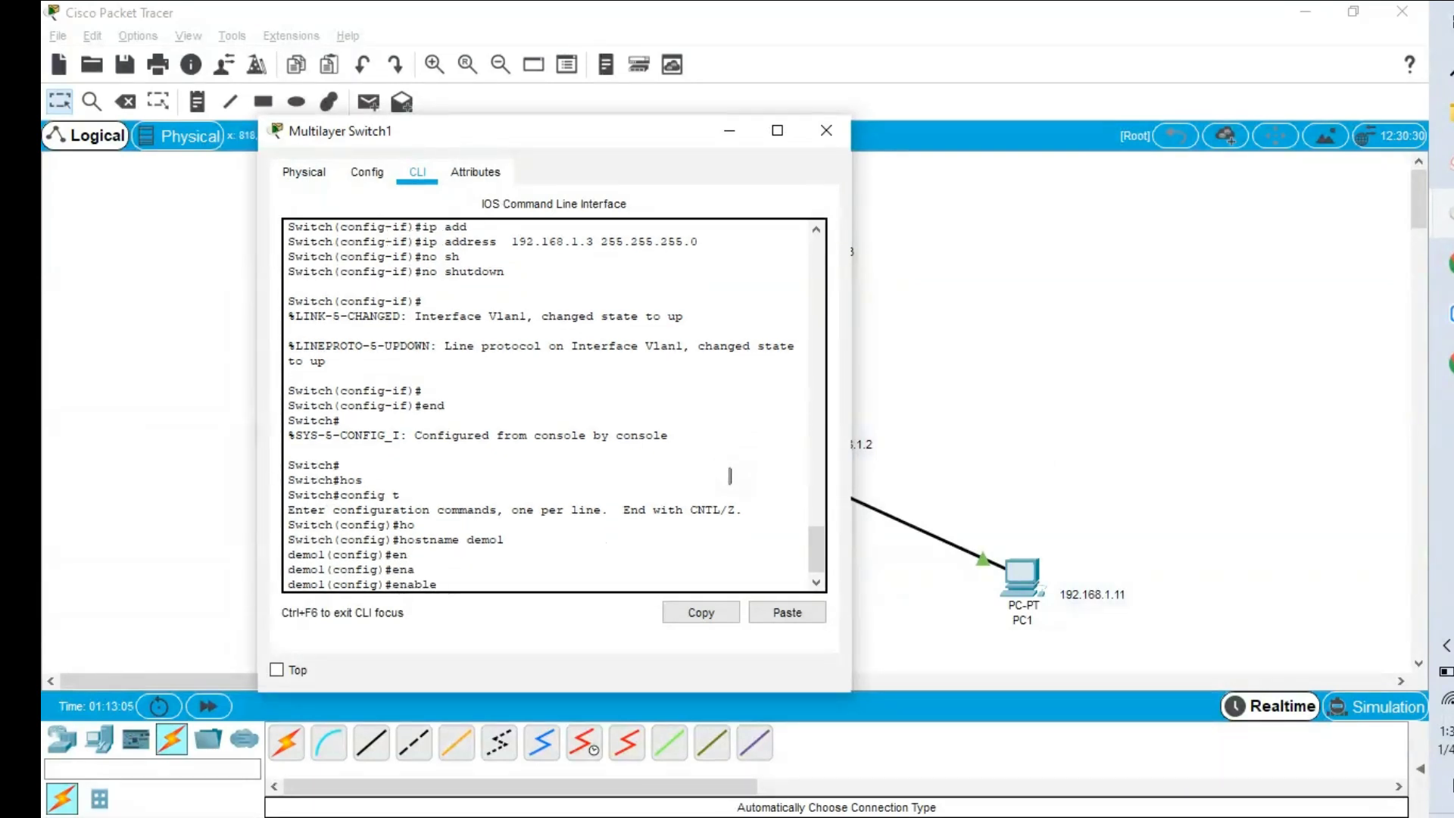
{"action": "type", "text": "p"}
{"action": "key", "text": "Tab"}
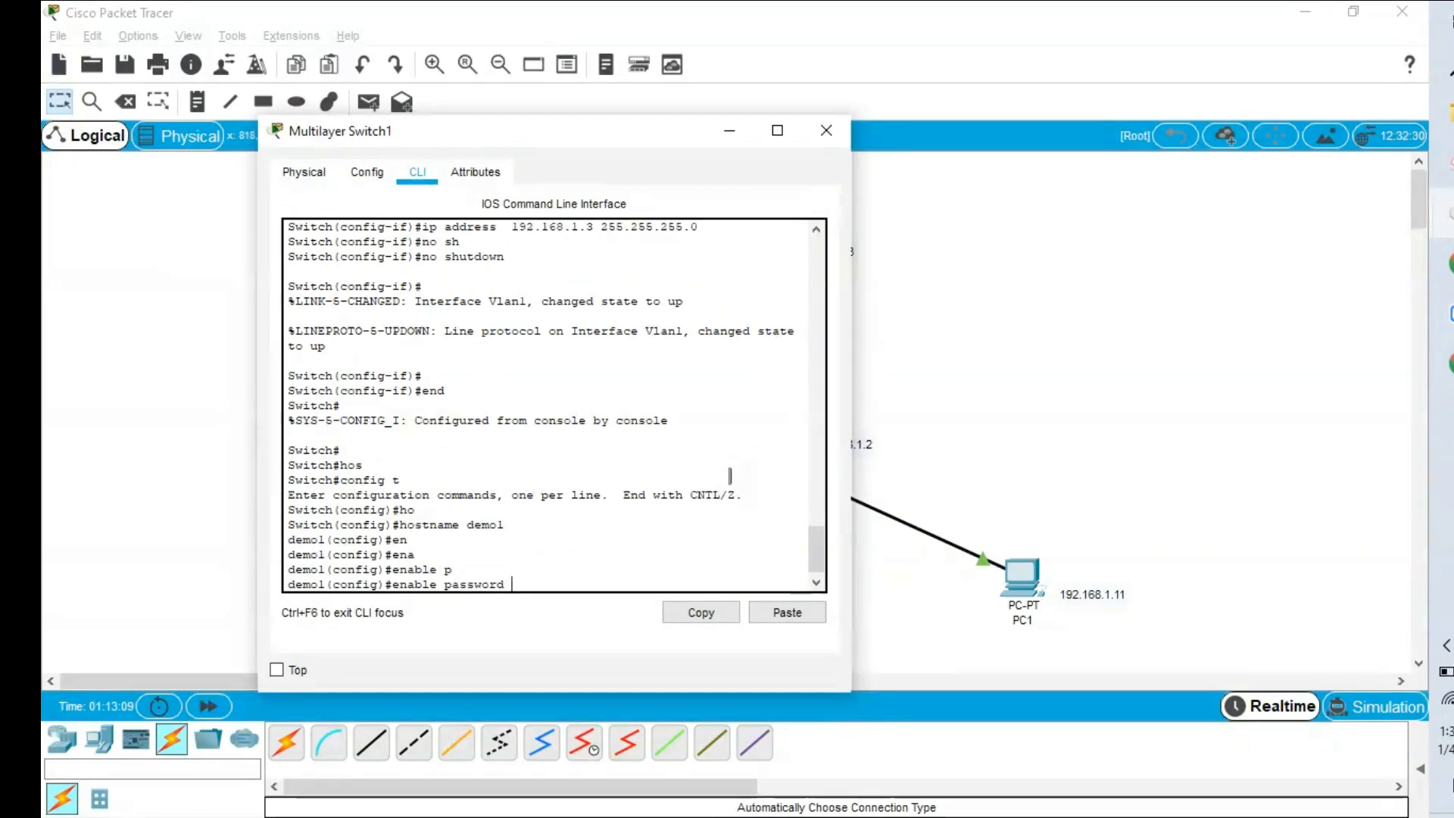
{"action": "type", "text": "th"}
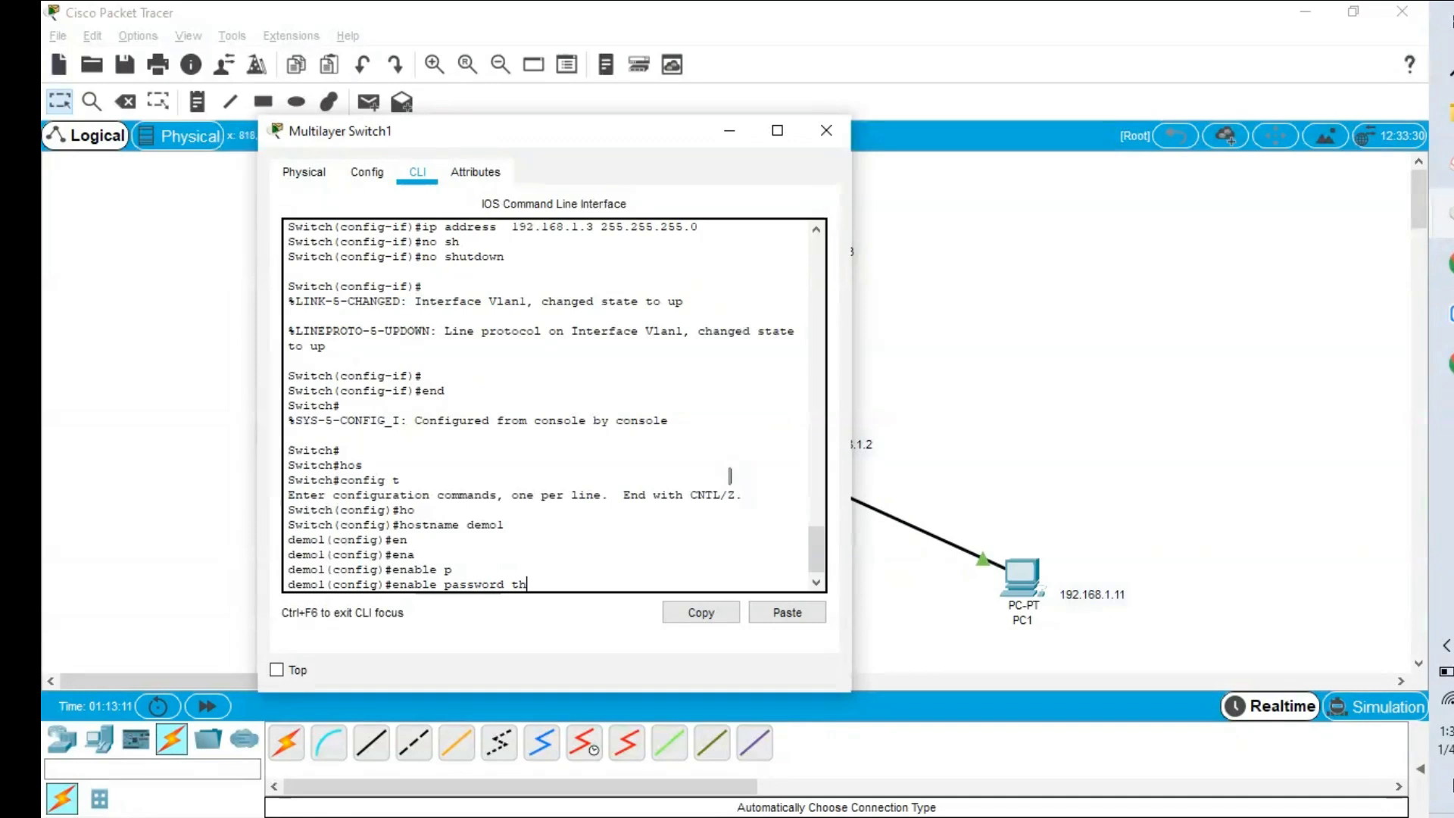
{"action": "type", "text": "ankyou"}
{"action": "key", "text": "Return"}
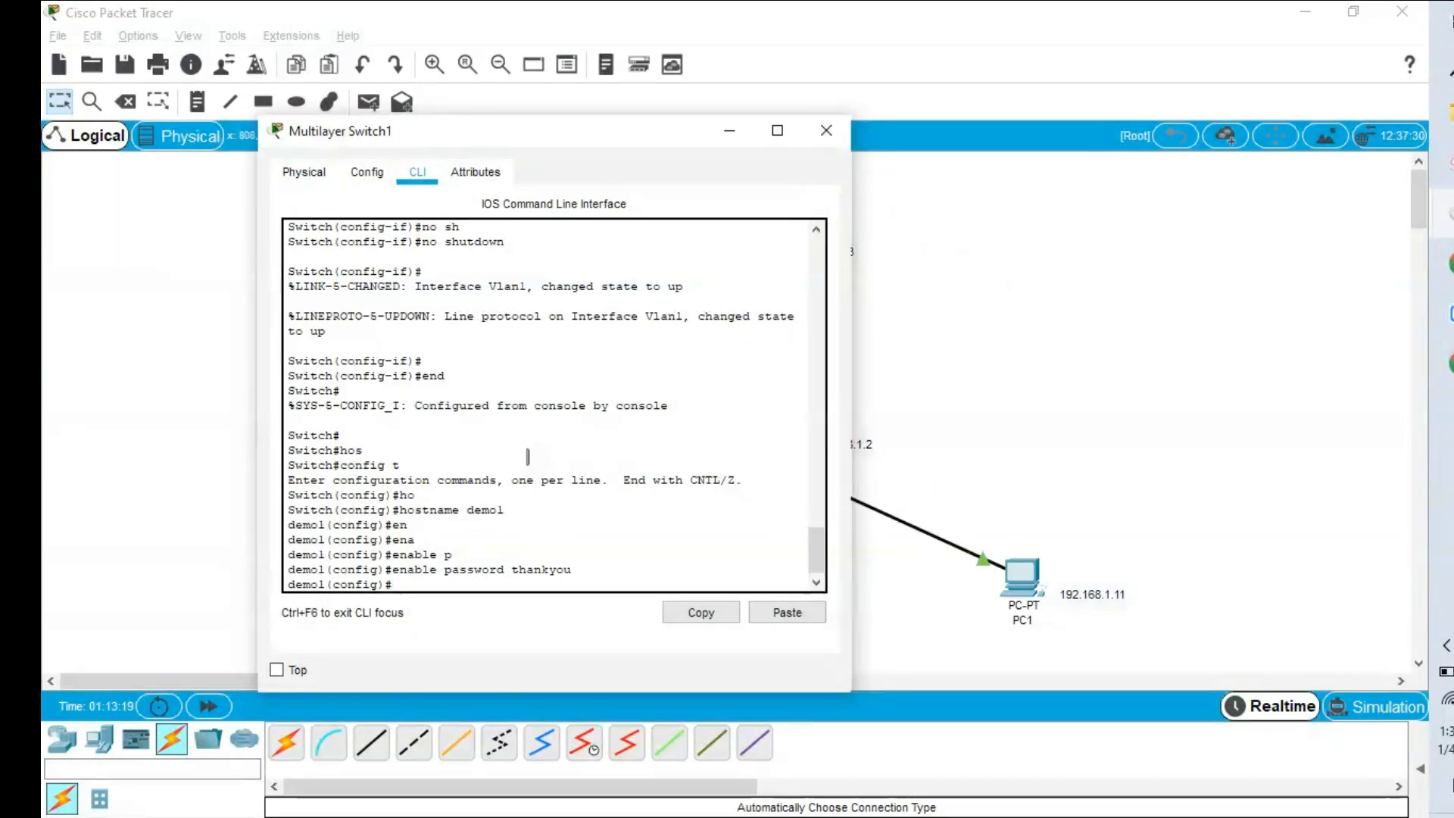
{"action": "left_click", "coordinate": [1034, 352]}
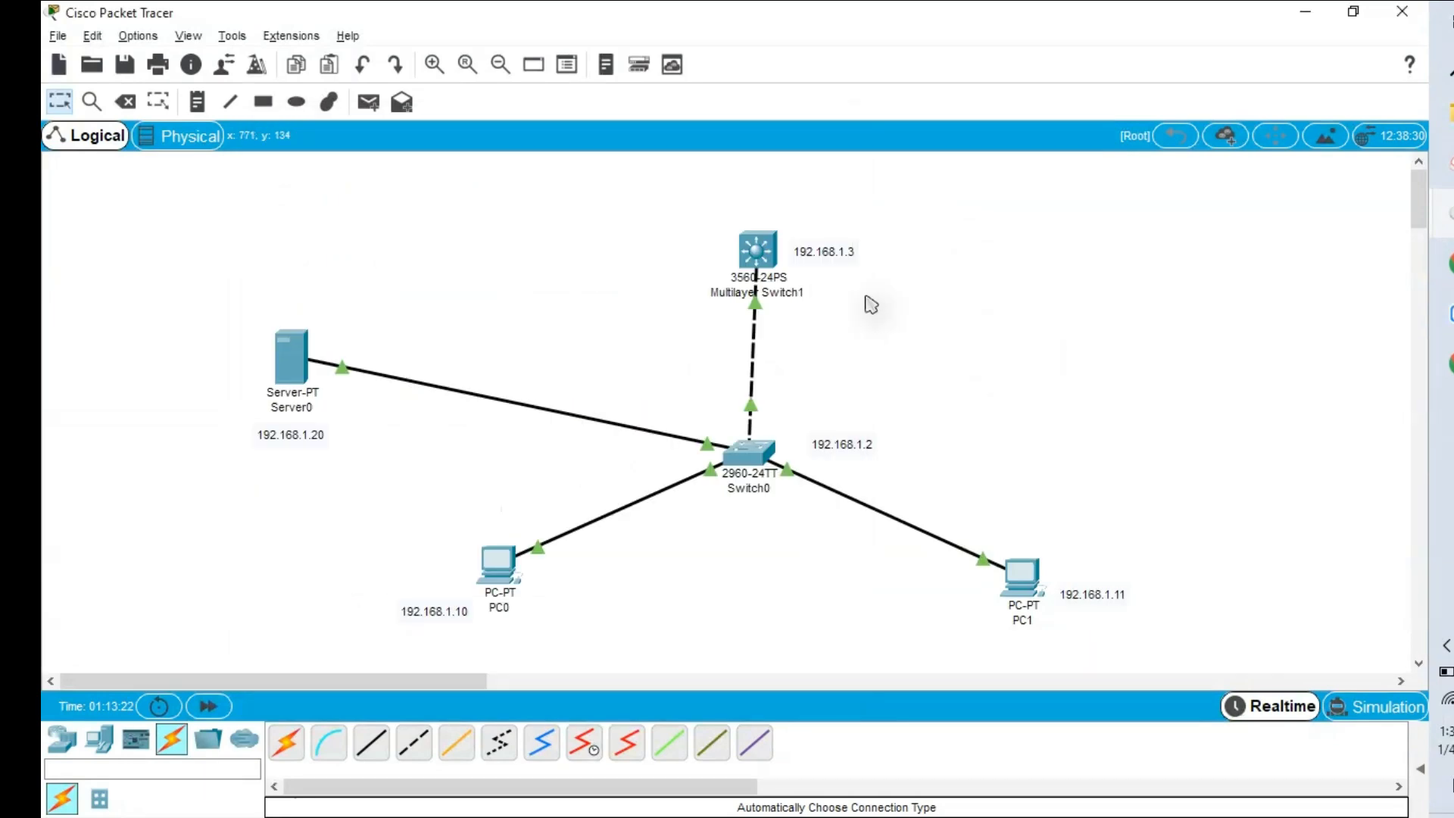
Ping 192.168.1.3 from PC1's command prompt, receiving all 4 replies, then return to the topology.
{"action": "left_click", "coordinate": [1023, 577]}
{"action": "left_click", "coordinate": [913, 243]}
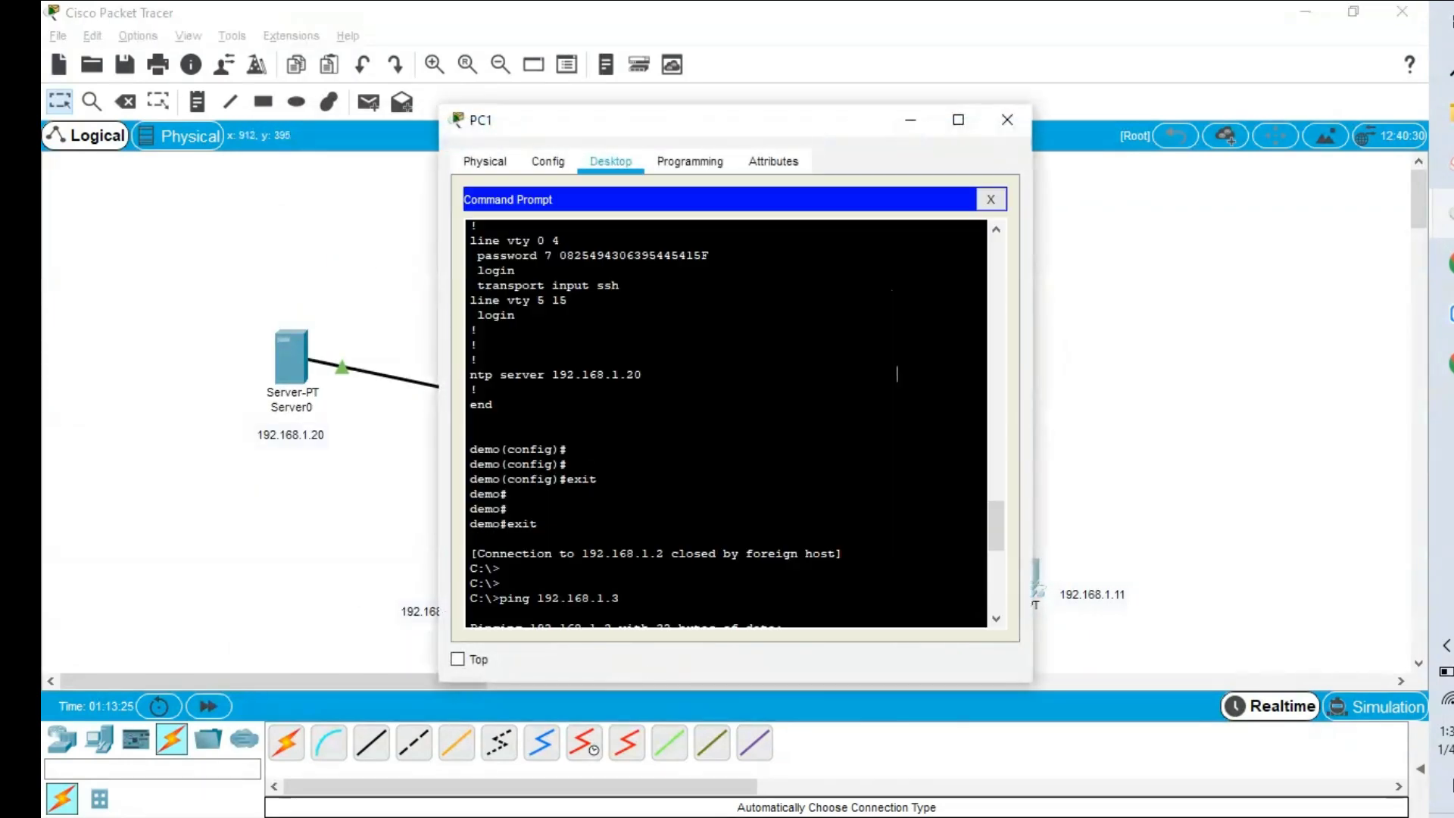
{"action": "scroll", "coordinate": [879, 378], "scroll_direction": "down", "scroll_amount": 10}
{"action": "type", "text": "ping"}
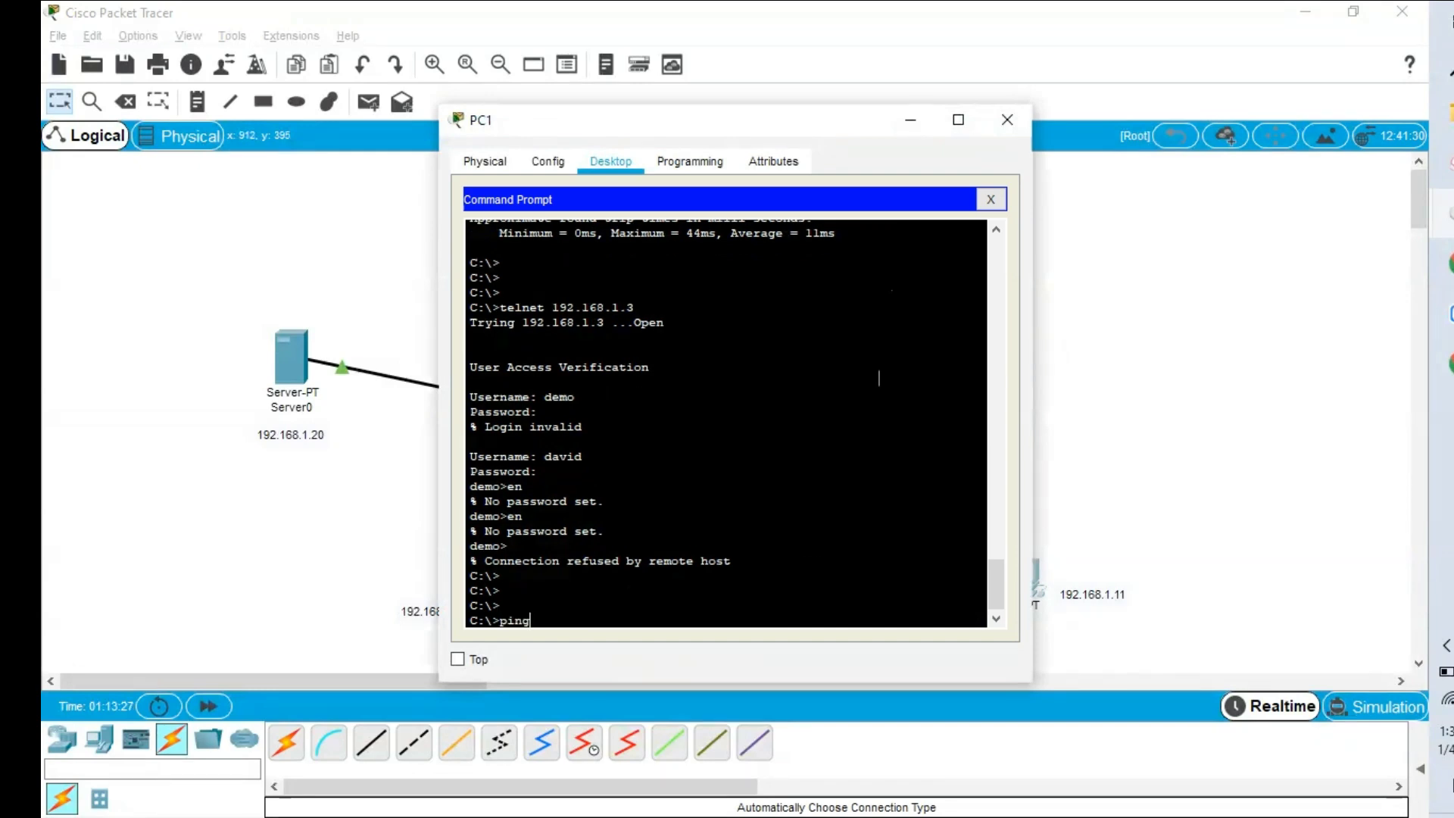
{"action": "type", "text": " 192.168.1.3"}
{"action": "key", "text": "Return"}
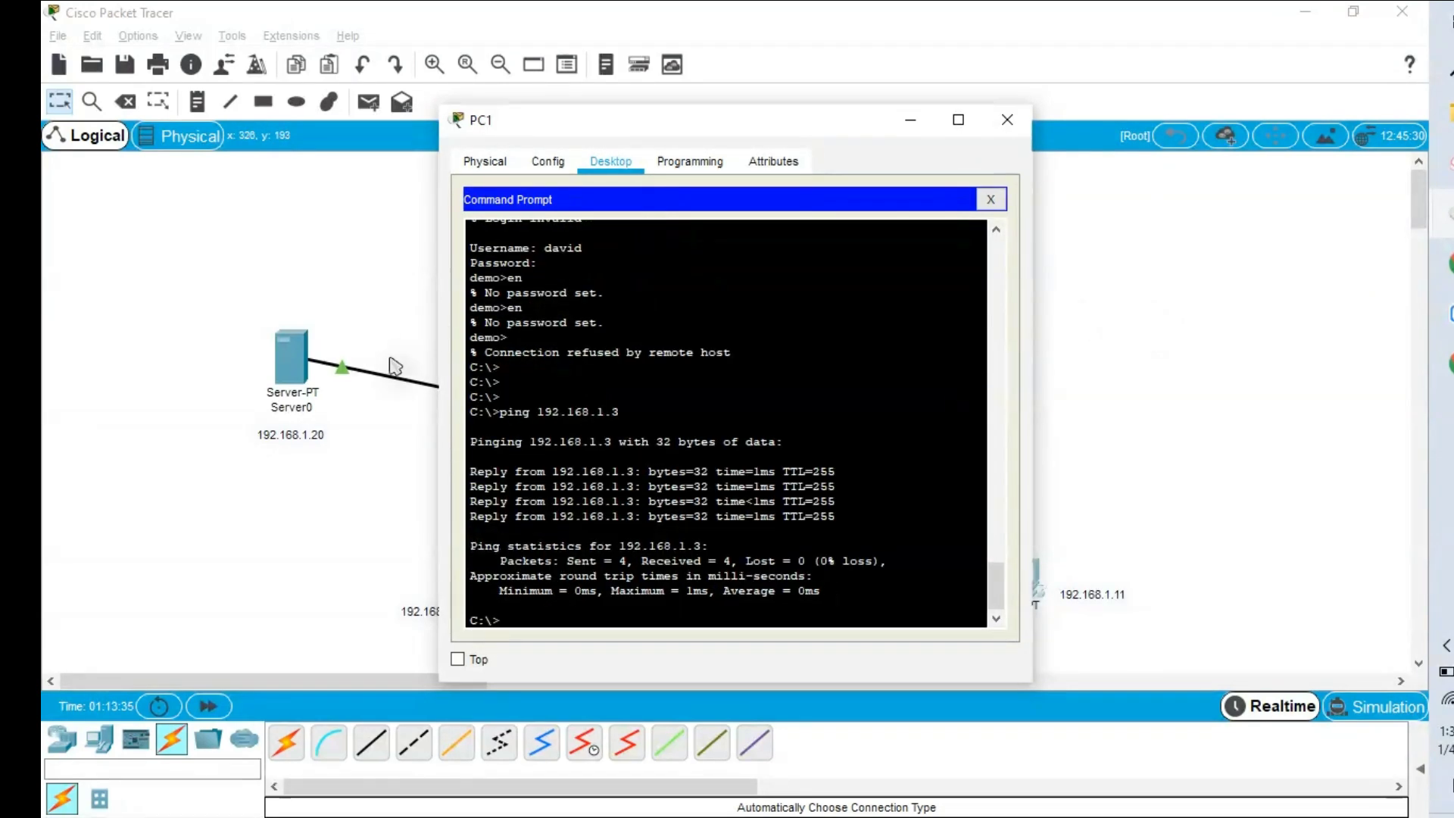
{"action": "left_click", "coordinate": [356, 470]}
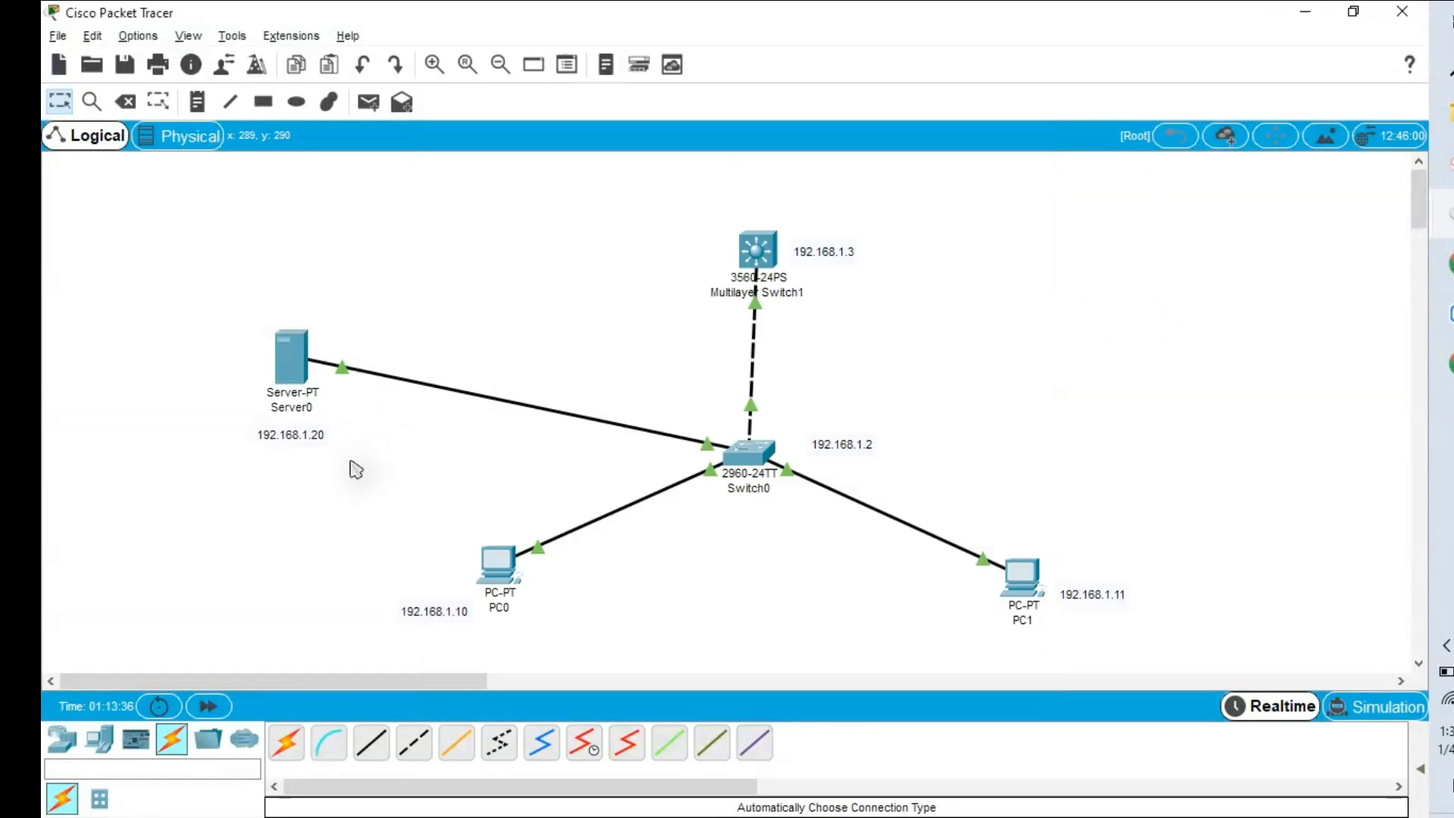
Reopen Multilayer Switch1's CLI and enable aaa new-model.
{"action": "left_click", "coordinate": [758, 250]}
{"action": "left_click_drag", "start_coordinate": [659, 136], "coordinate": [911, 137]}
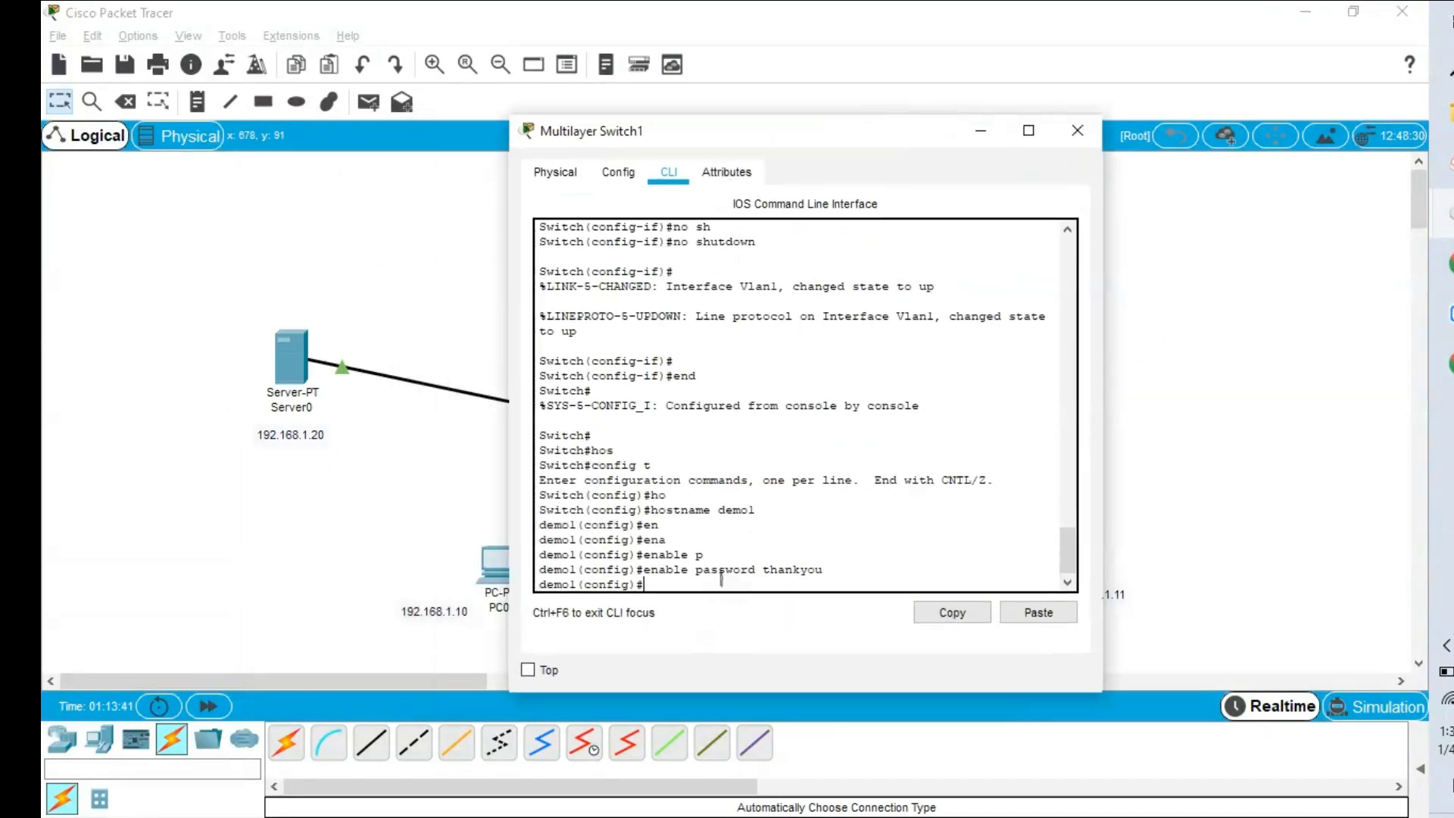
{"action": "type", "text": "aaa"}
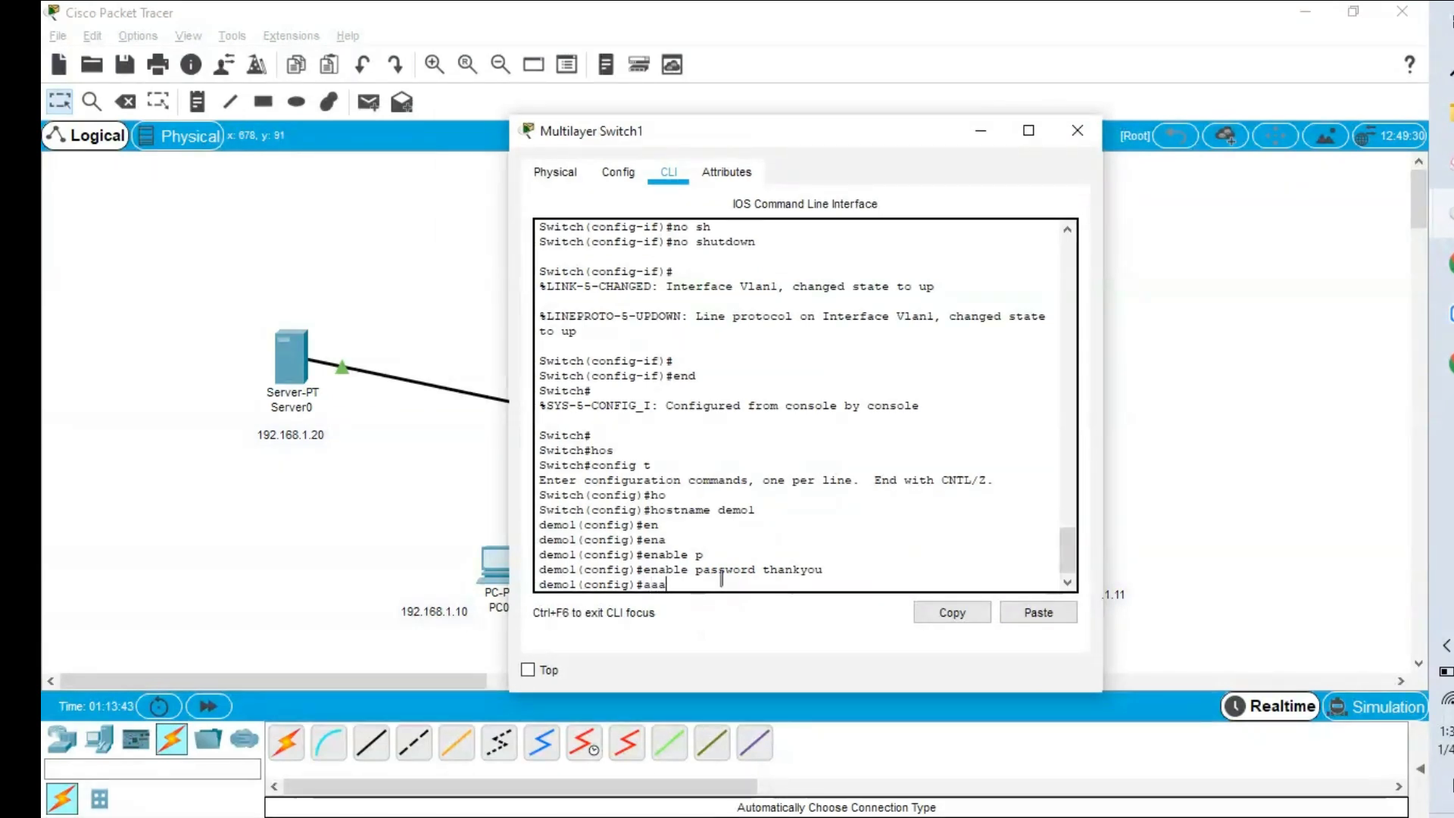
{"action": "type", "text": " ne"}
{"action": "key", "text": "Tab"}
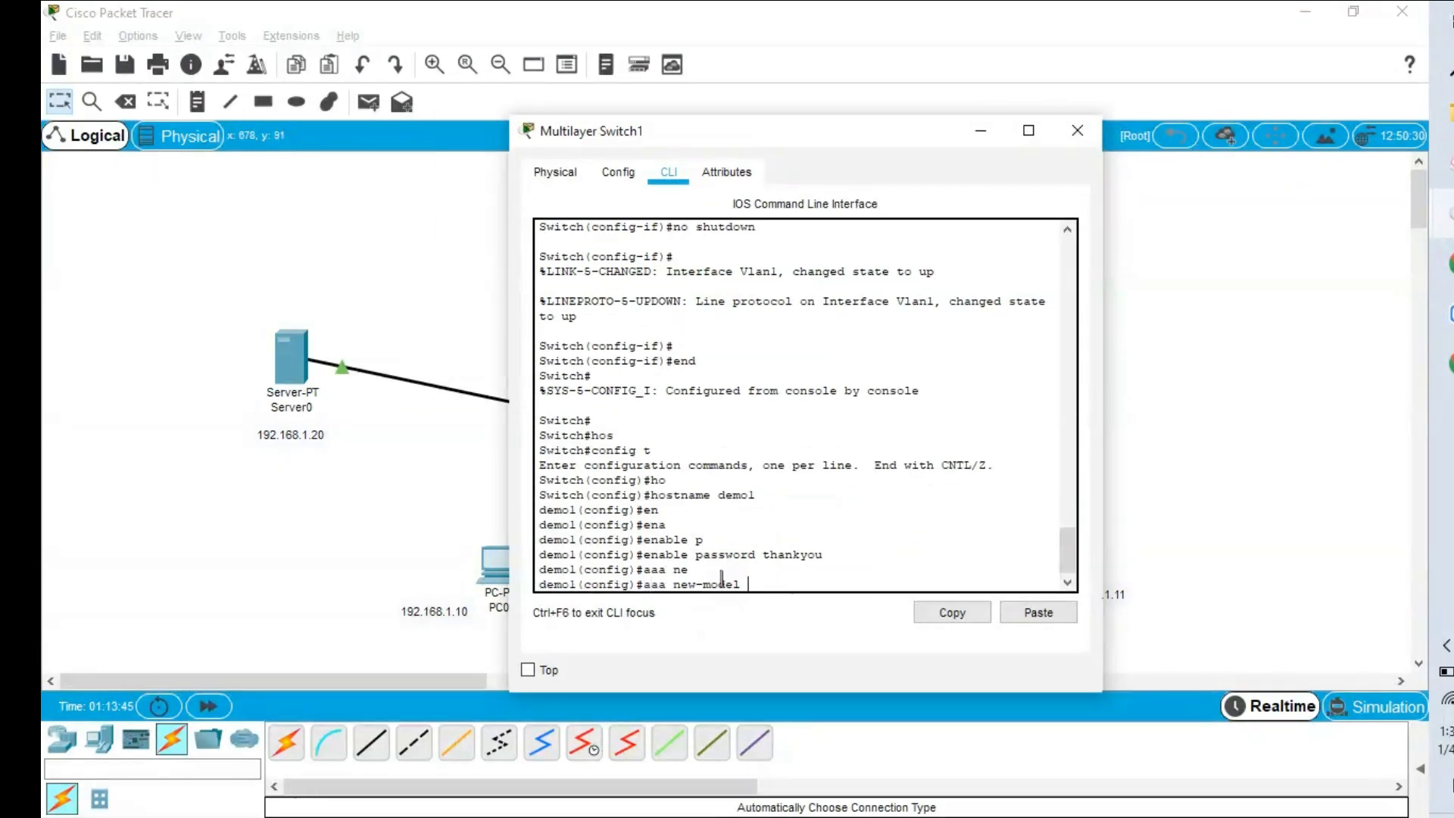
{"action": "key", "text": "Return"}
Create login authentication list auth using group tacacs+ with 'aaa authentication login auth group tacacs+'.
{"action": "type", "text": "aa"}
{"action": "key", "text": "Tab"}
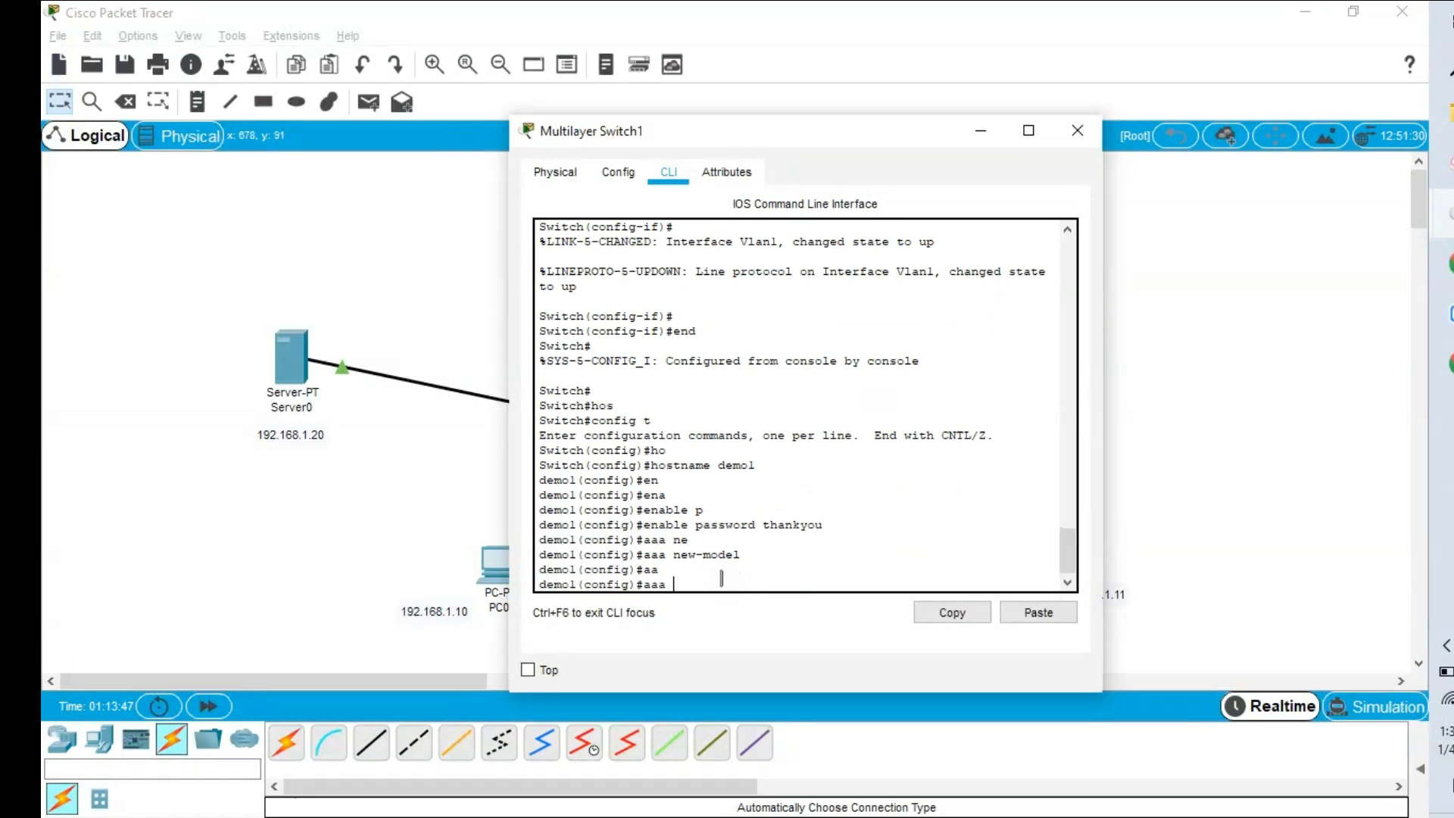
{"action": "type", "text": "aut"}
{"action": "key", "text": "Tab"}
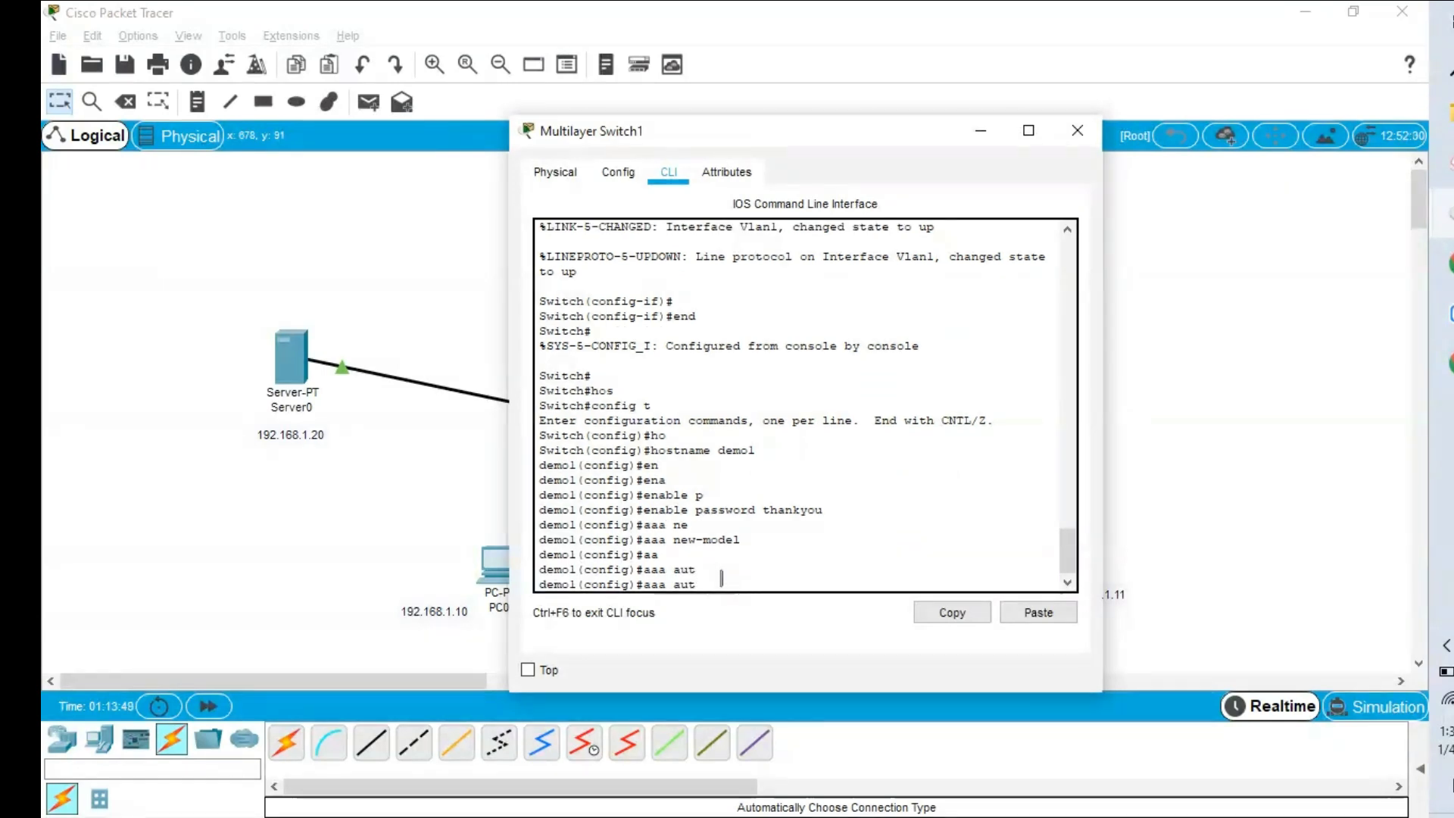
{"action": "type", "text": "h"}
{"action": "key", "text": "Tab"}
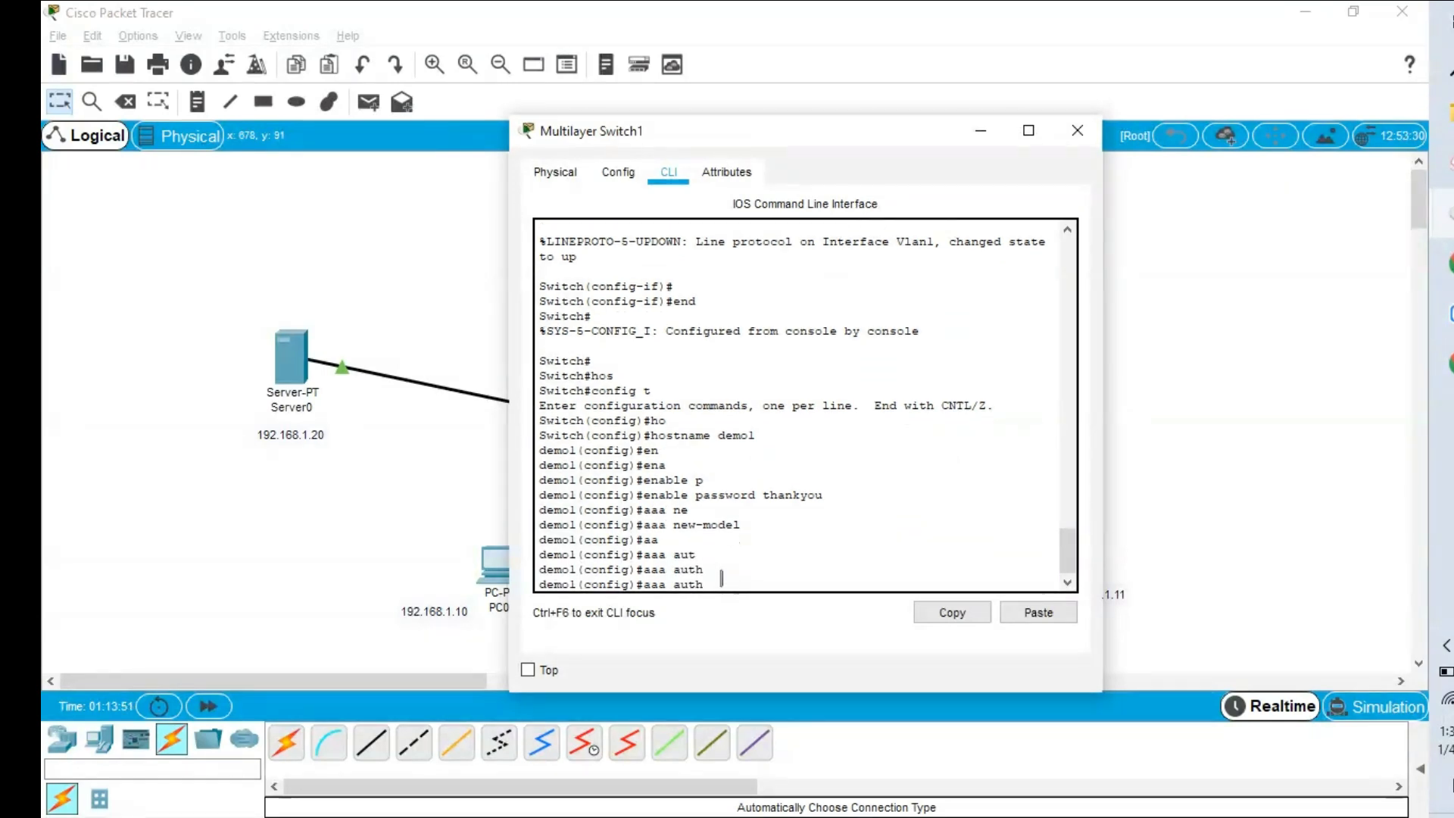
{"action": "key", "text": "Tab"}
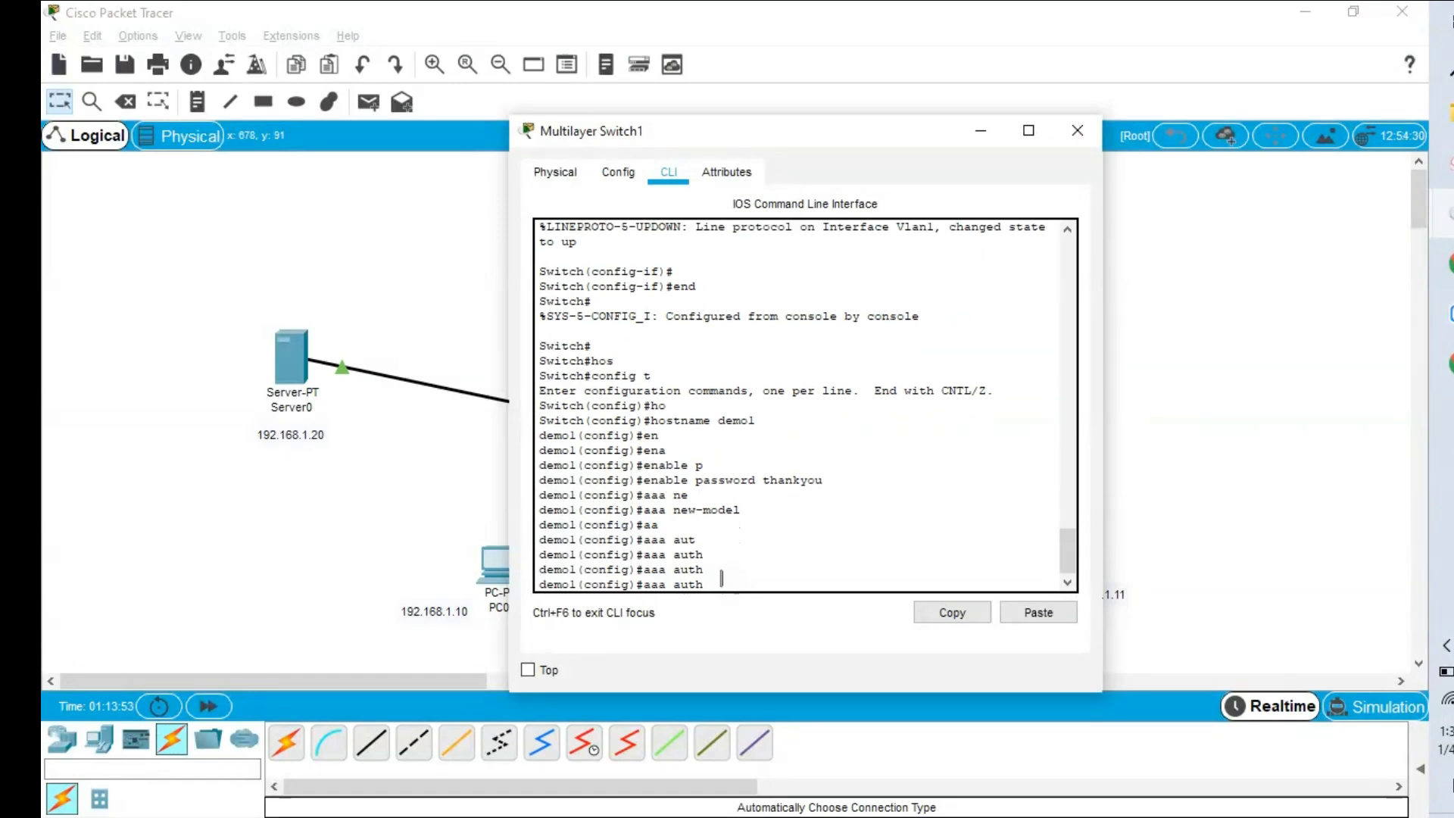
{"action": "type", "text": "e"}
{"action": "key", "text": "Tab"}
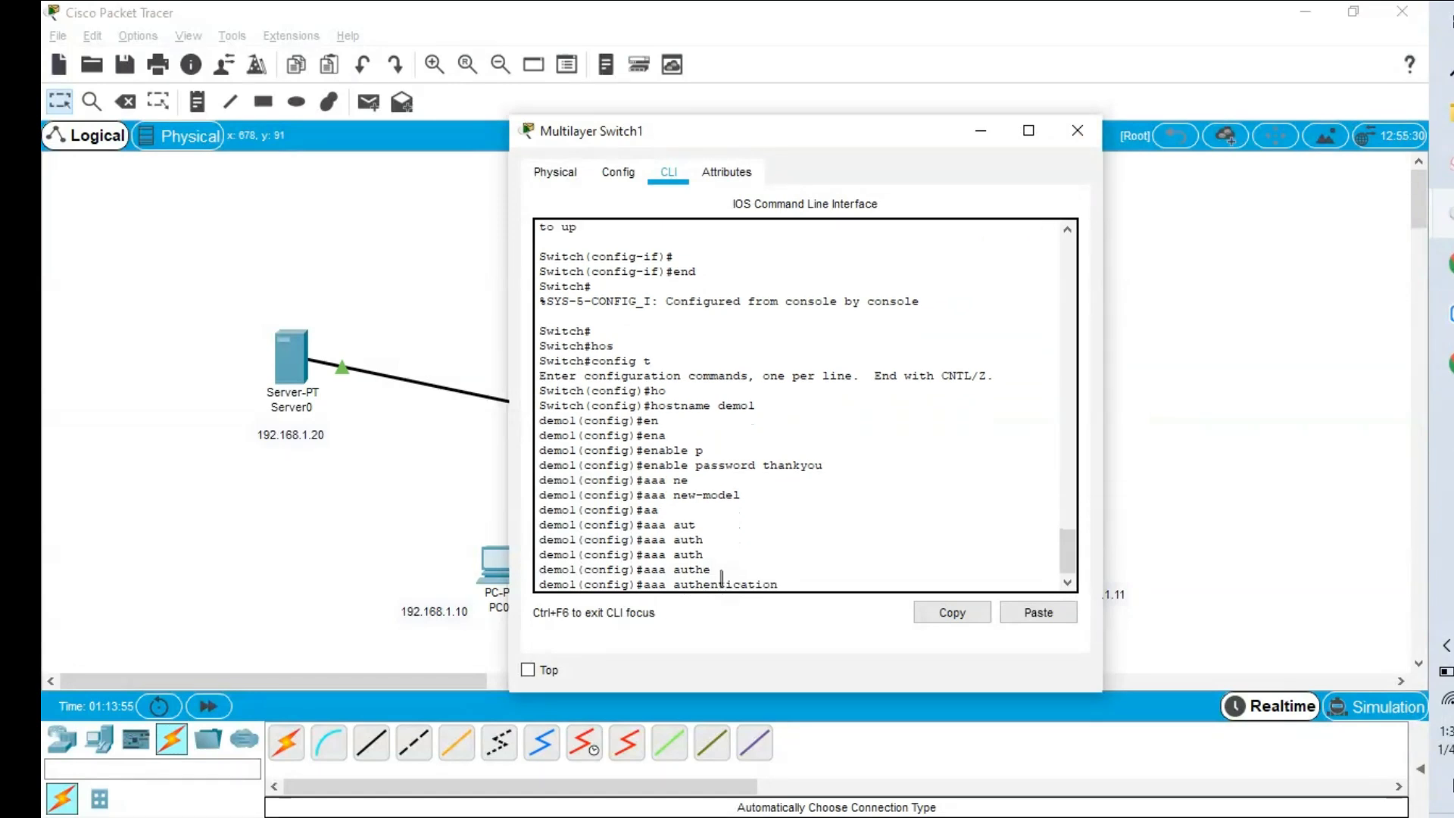
{"action": "type", "text": "l"}
{"action": "key", "text": "Tab"}
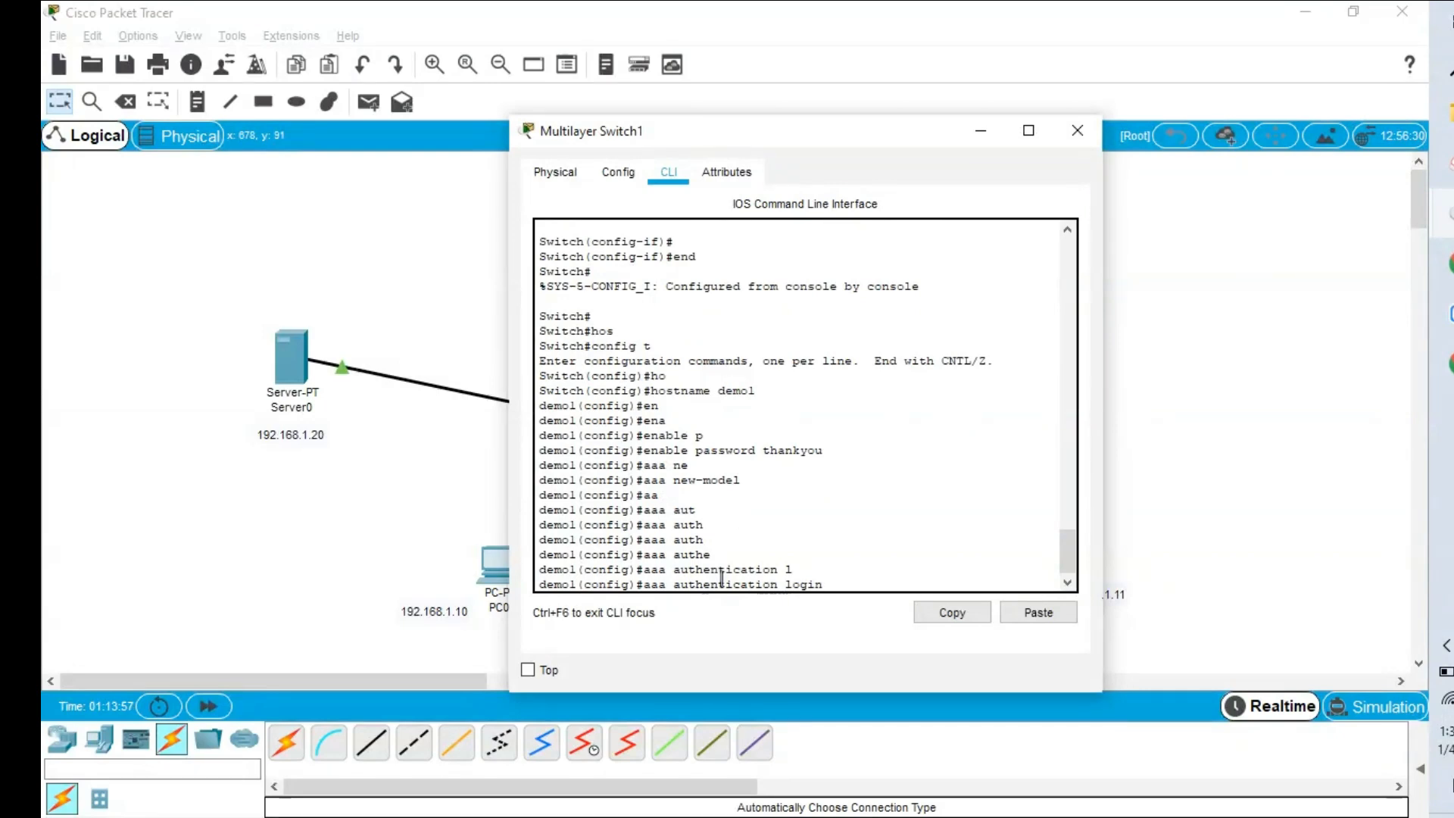
{"action": "type", "text": "auth g"}
{"action": "key", "text": "Tab"}
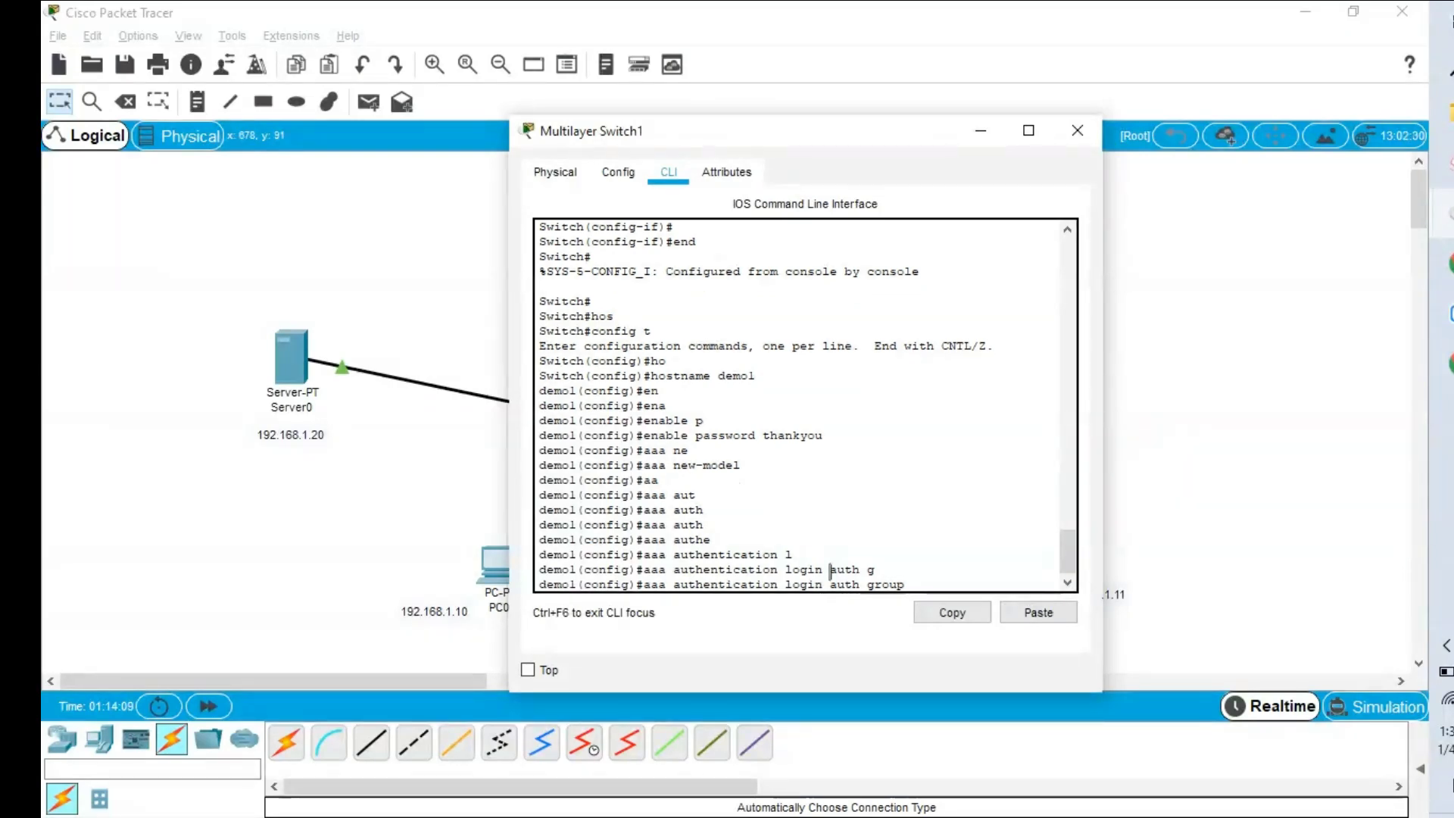
{"action": "type", "text": "?"}
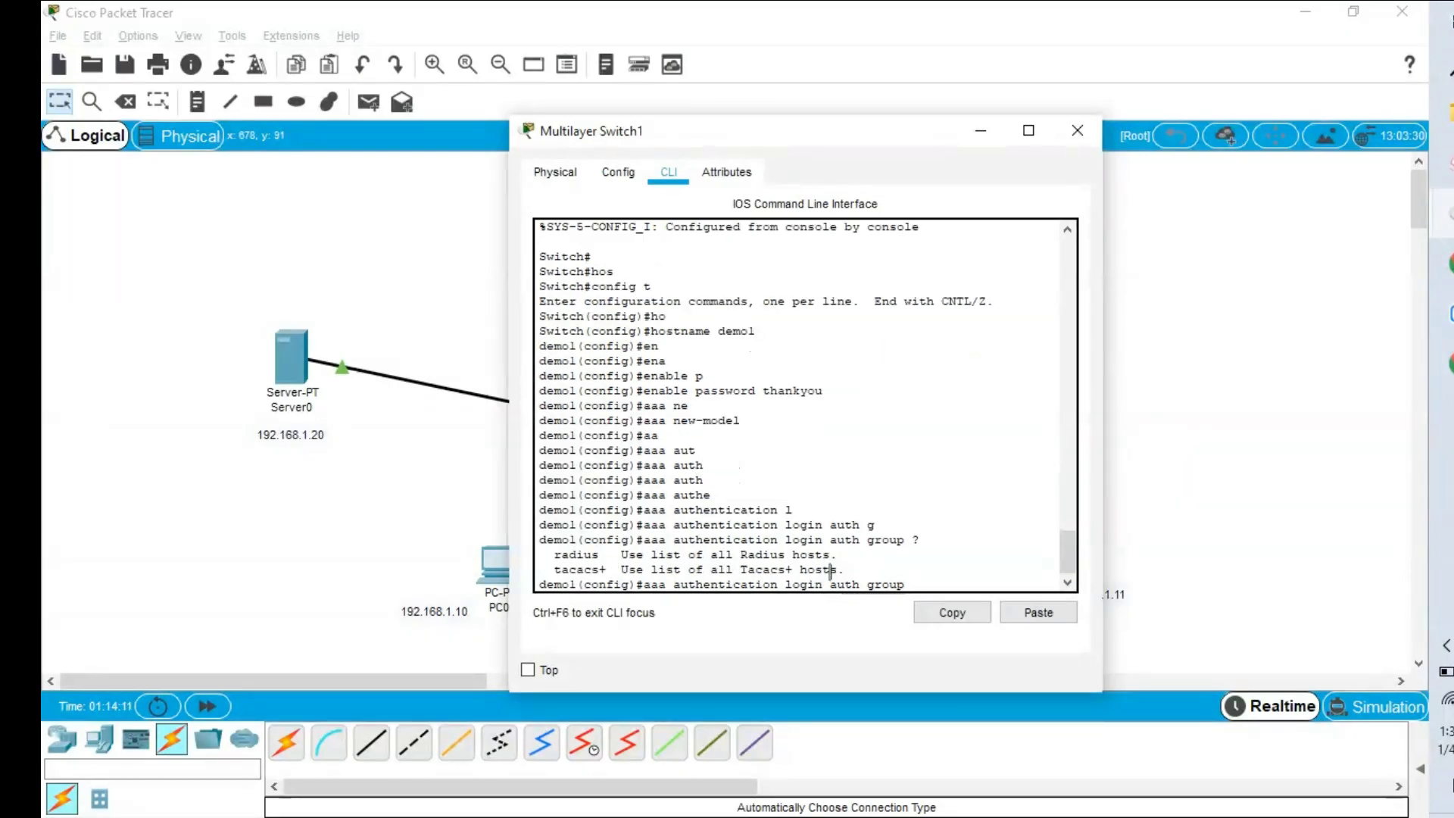
{"action": "type", "text": "t"}
{"action": "key", "text": "Tab"}
{"action": "key", "text": "Return"}
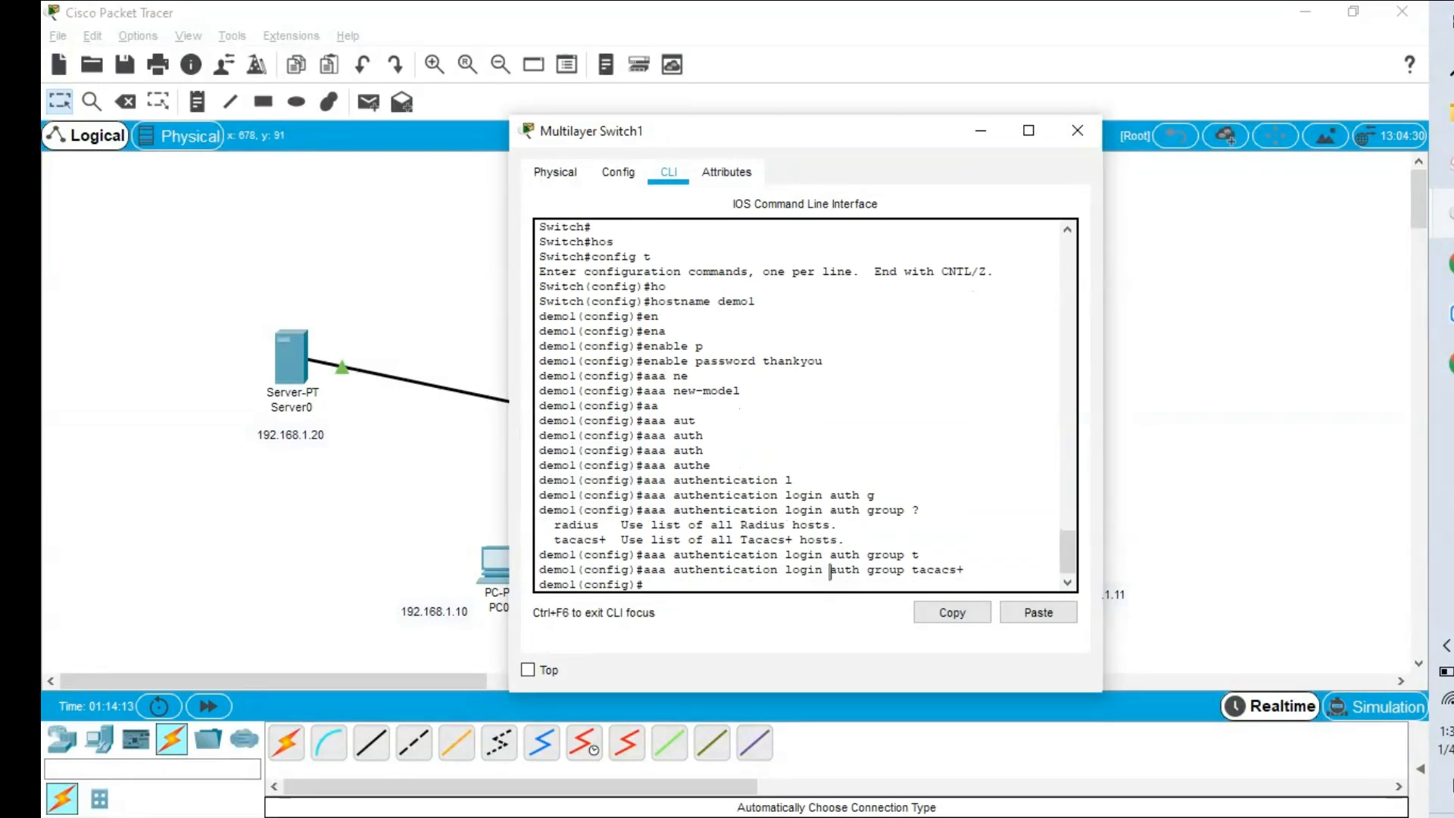
{"action": "type", "text": "t"}
{"action": "key", "text": "Tab"}
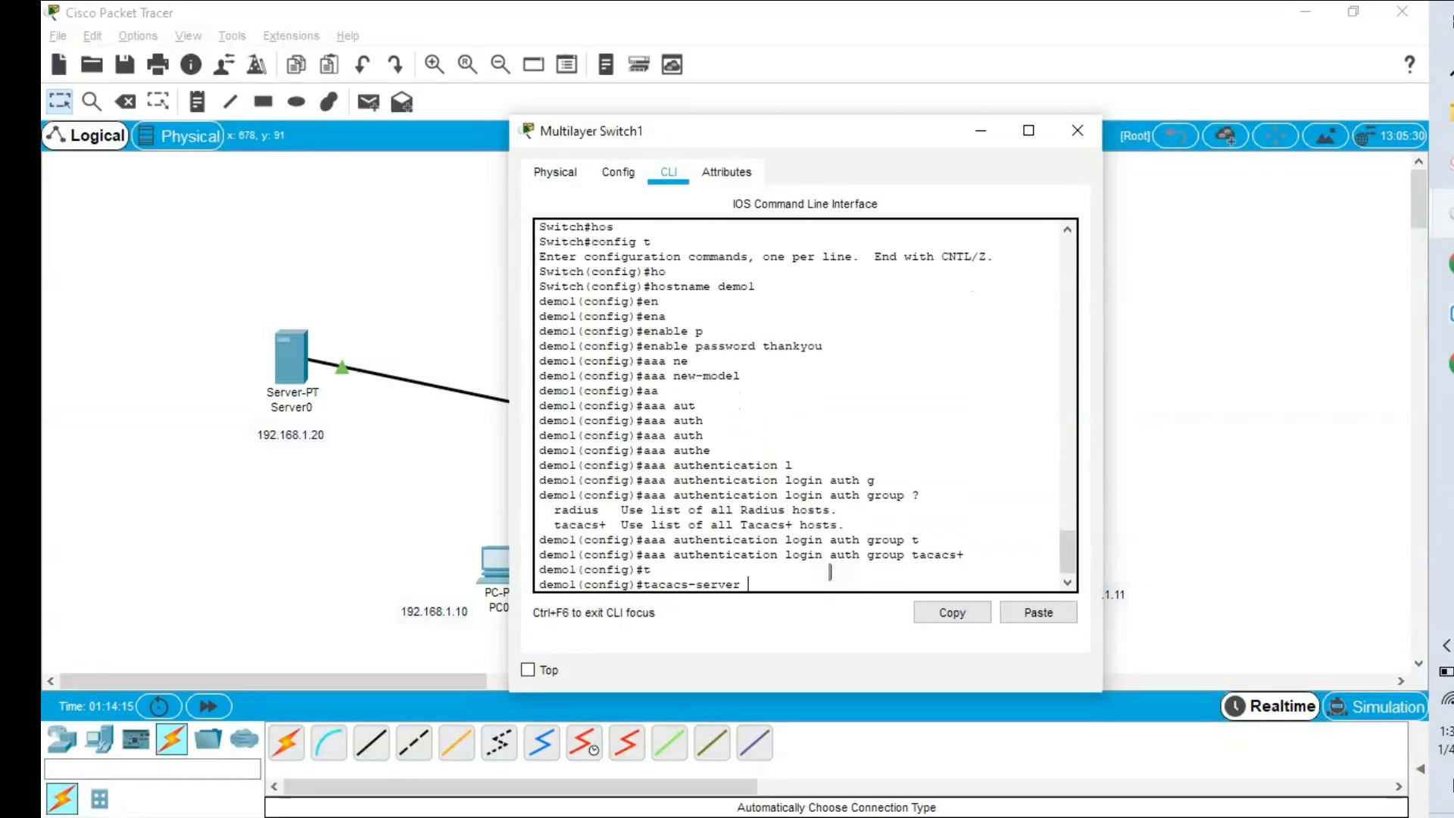
Set tacacs-server host 192.168.1.20 with its shared key on the switch.
{"action": "type", "text": "h"}
{"action": "key", "text": "Tab"}
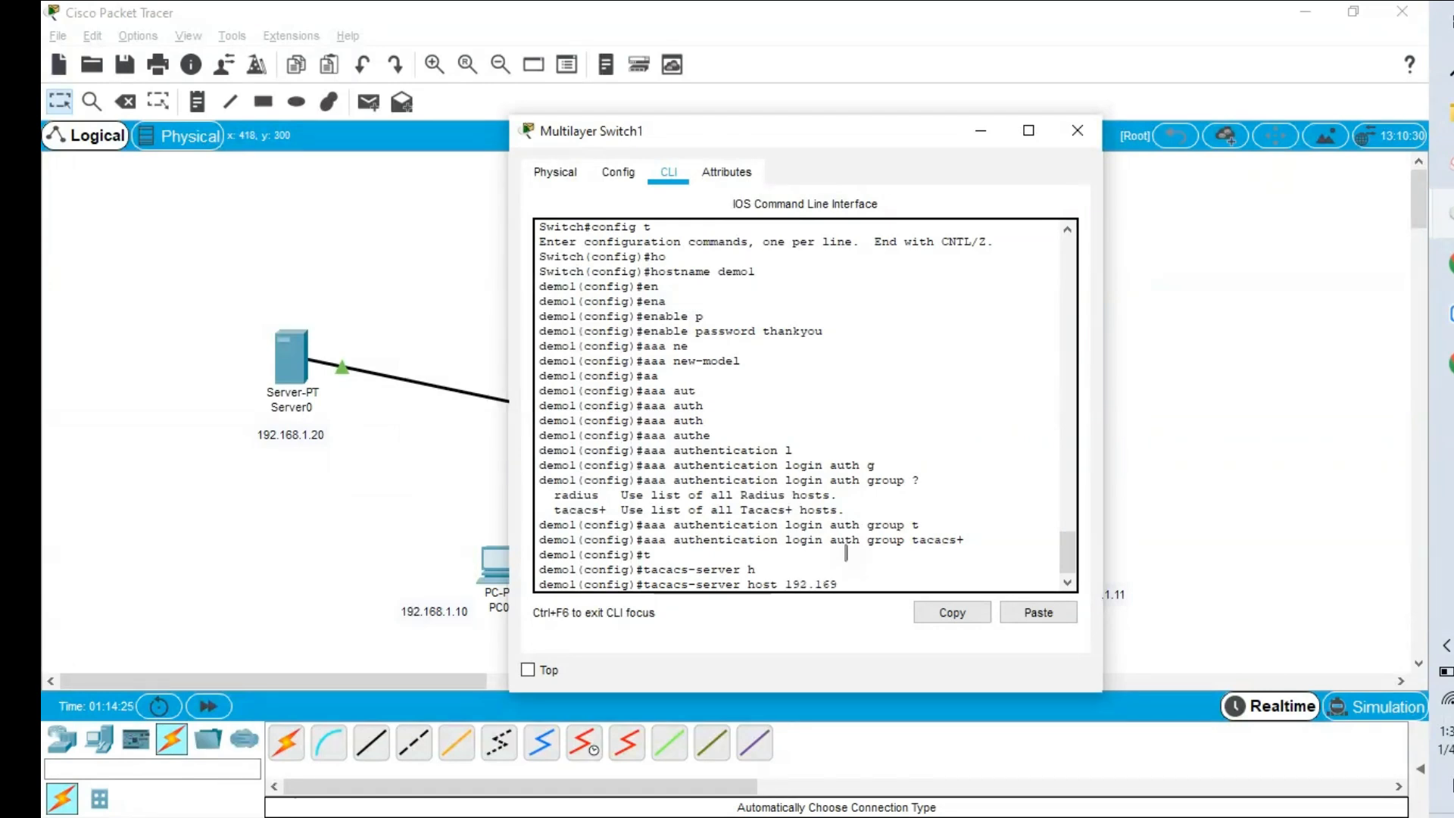
{"action": "type", "text": "8"}
{"action": "type", "text": "12"}
{"action": "type", "text": "20 k"}
{"action": "key", "text": "Tab"}
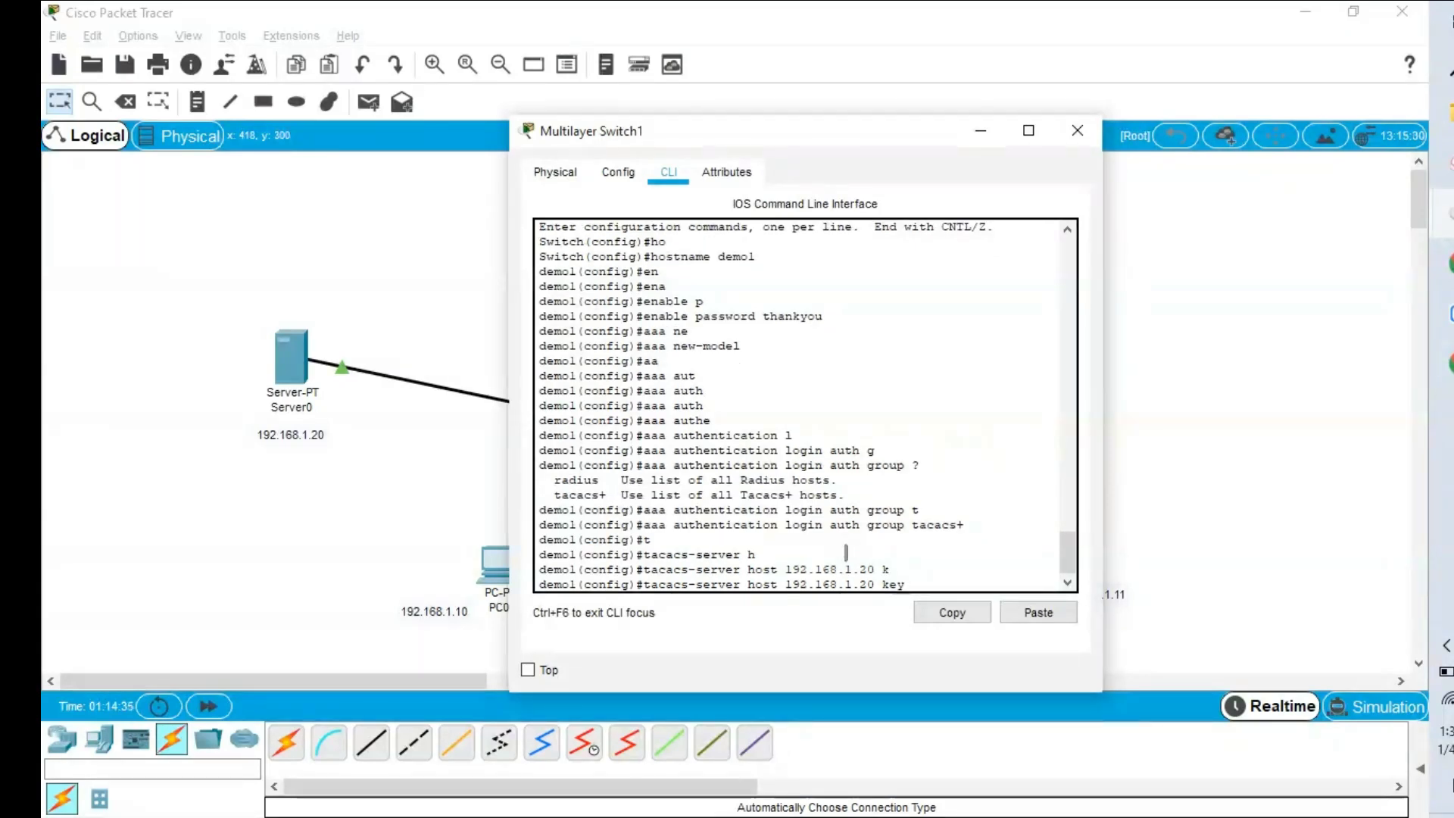
{"action": "type", "text": "chj"}
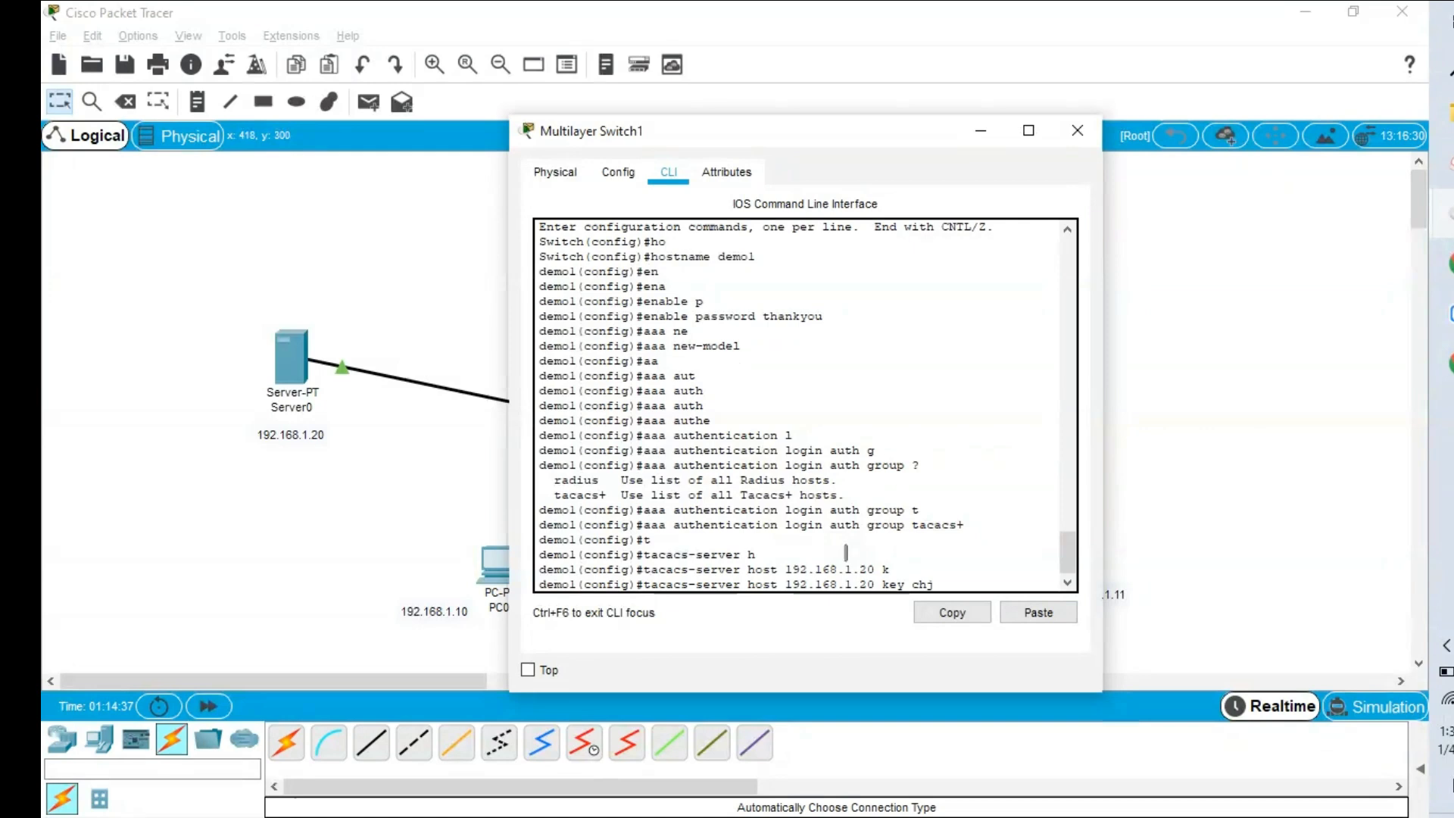
{"action": "key", "text": "BackSpace"}
{"action": "key", "text": "BackSpace"}
{"action": "key", "text": "BackSpace"}
{"action": "key", "text": "Return"}
{"action": "key", "text": "Return"}
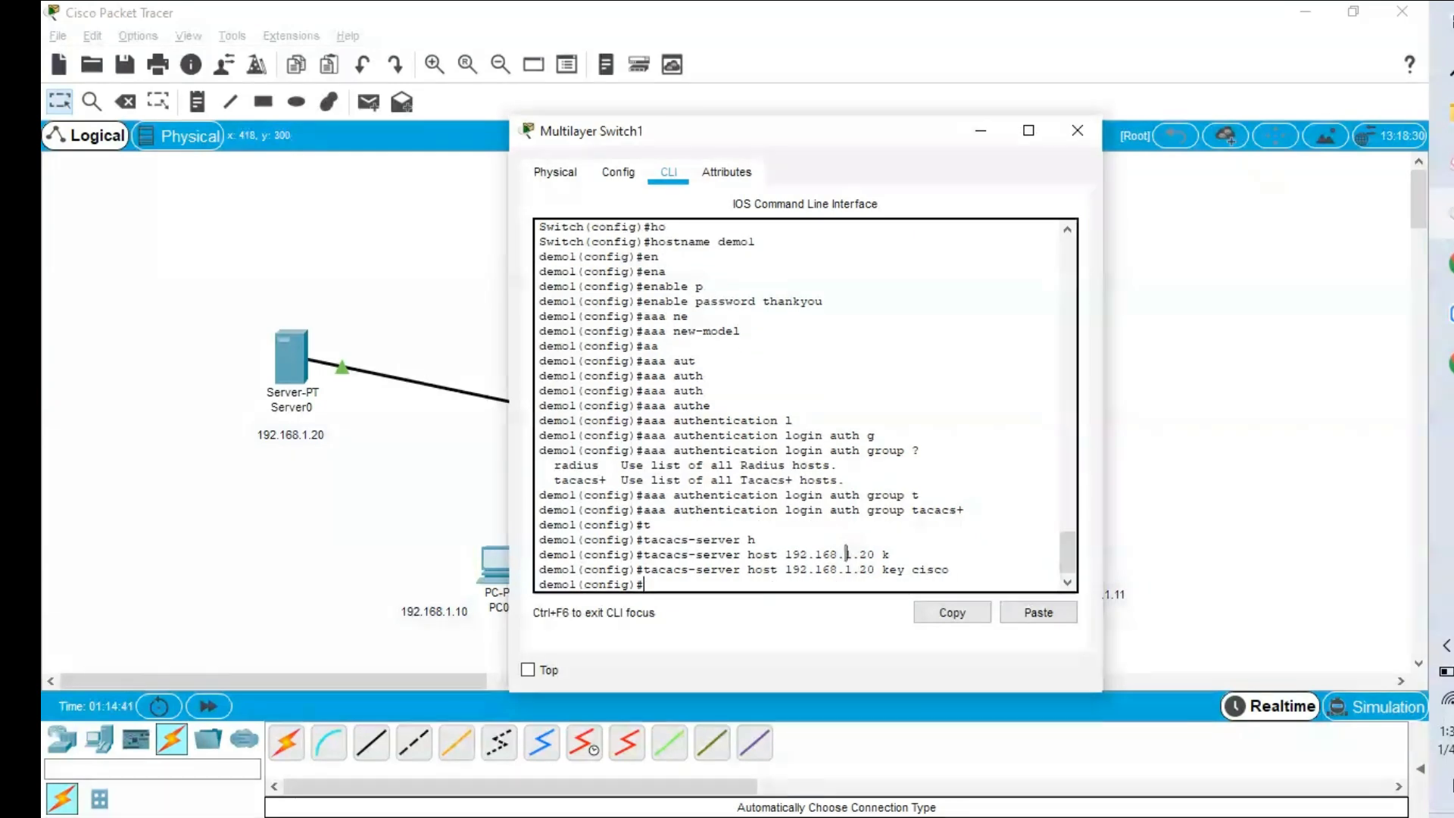
{"action": "left_click", "coordinate": [291, 356]}
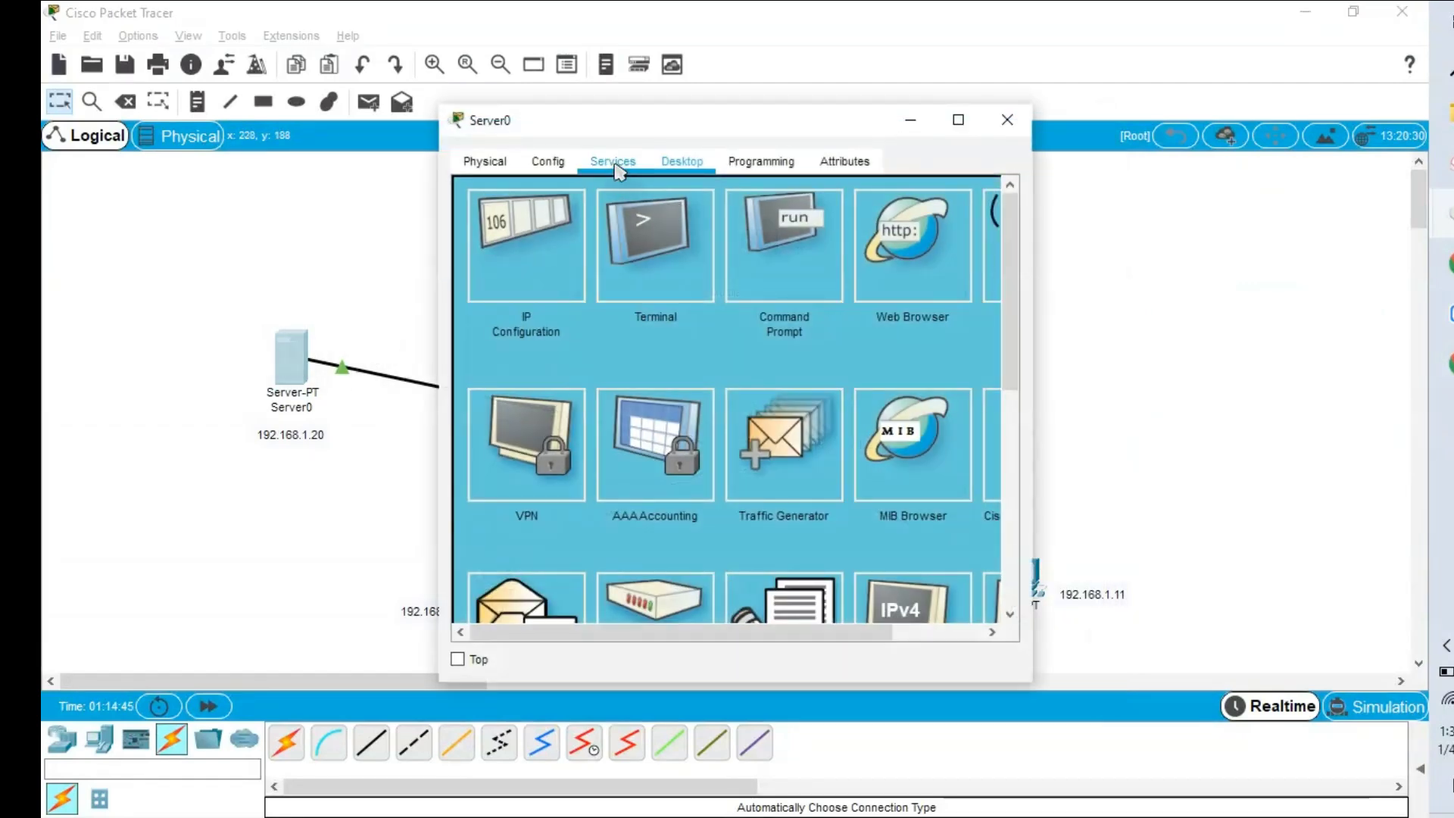
Turn on Server0's AAA service and reposition the switch window alongside it.
{"action": "left_click", "coordinate": [615, 162]}
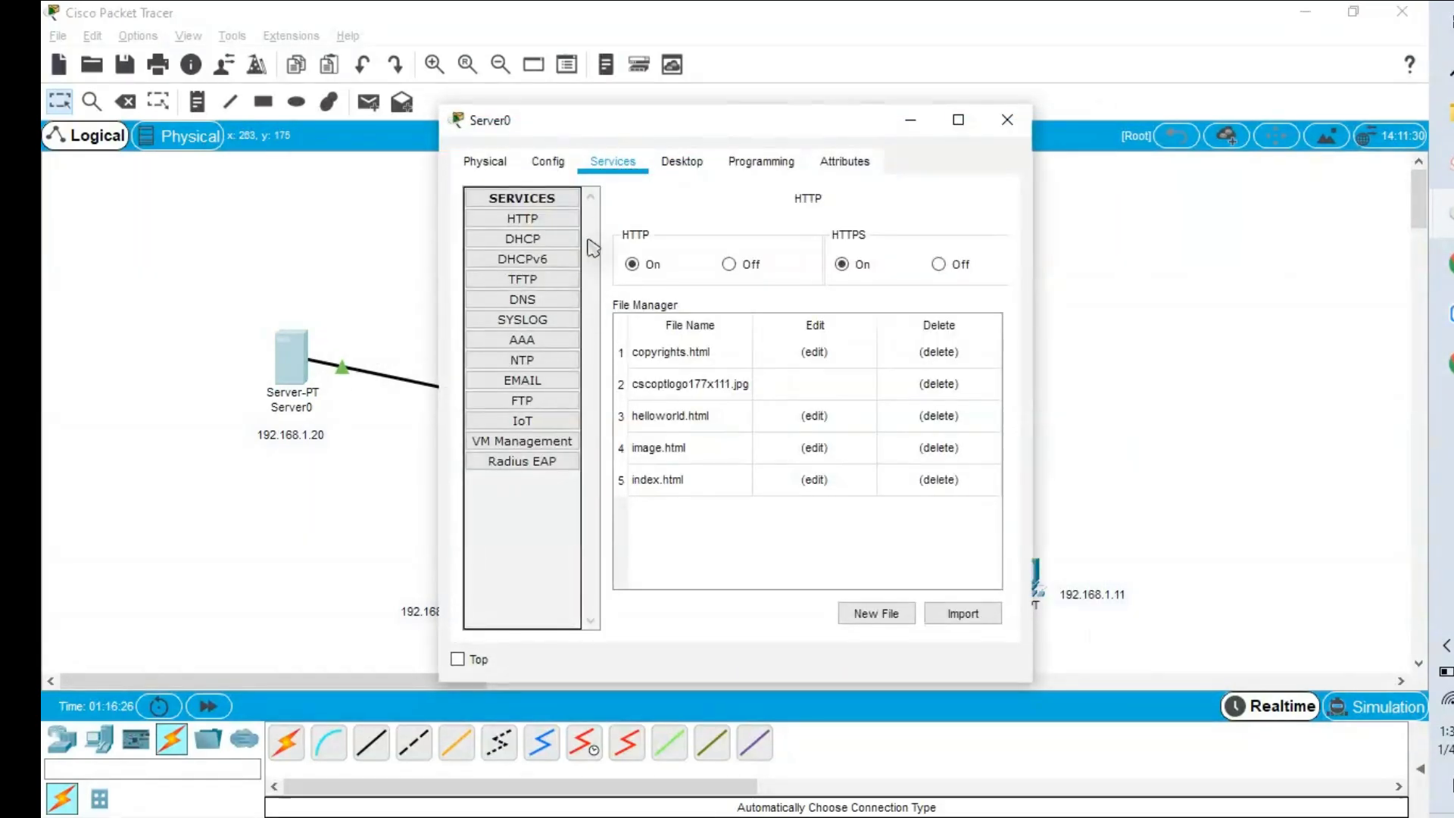
{"action": "left_click", "coordinate": [530, 341]}
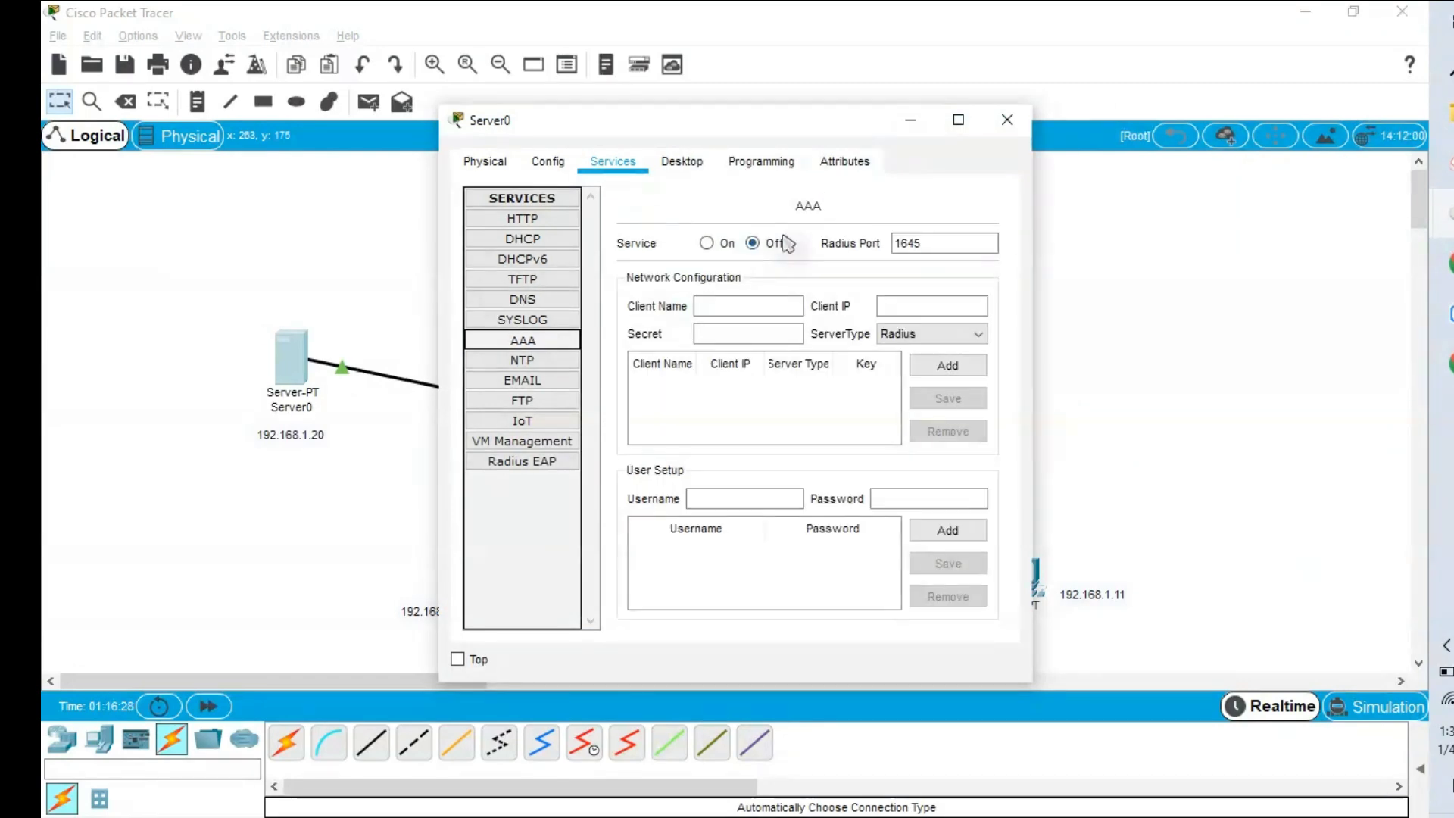
{"action": "left_click", "coordinate": [707, 243]}
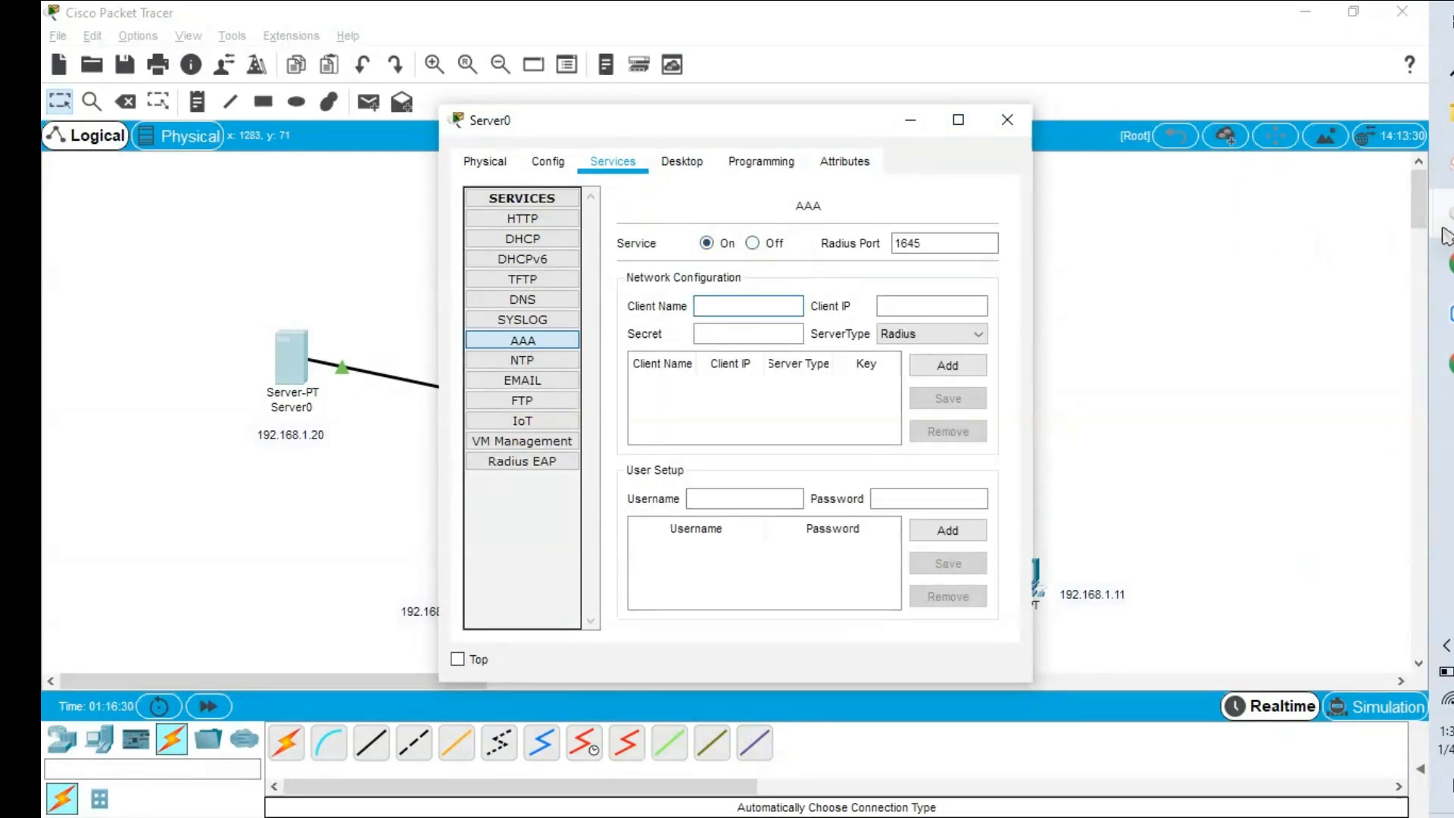
{"action": "mouse_move", "coordinate": [1447, 234]}
{"action": "left_click", "coordinate": [1282, 300]}
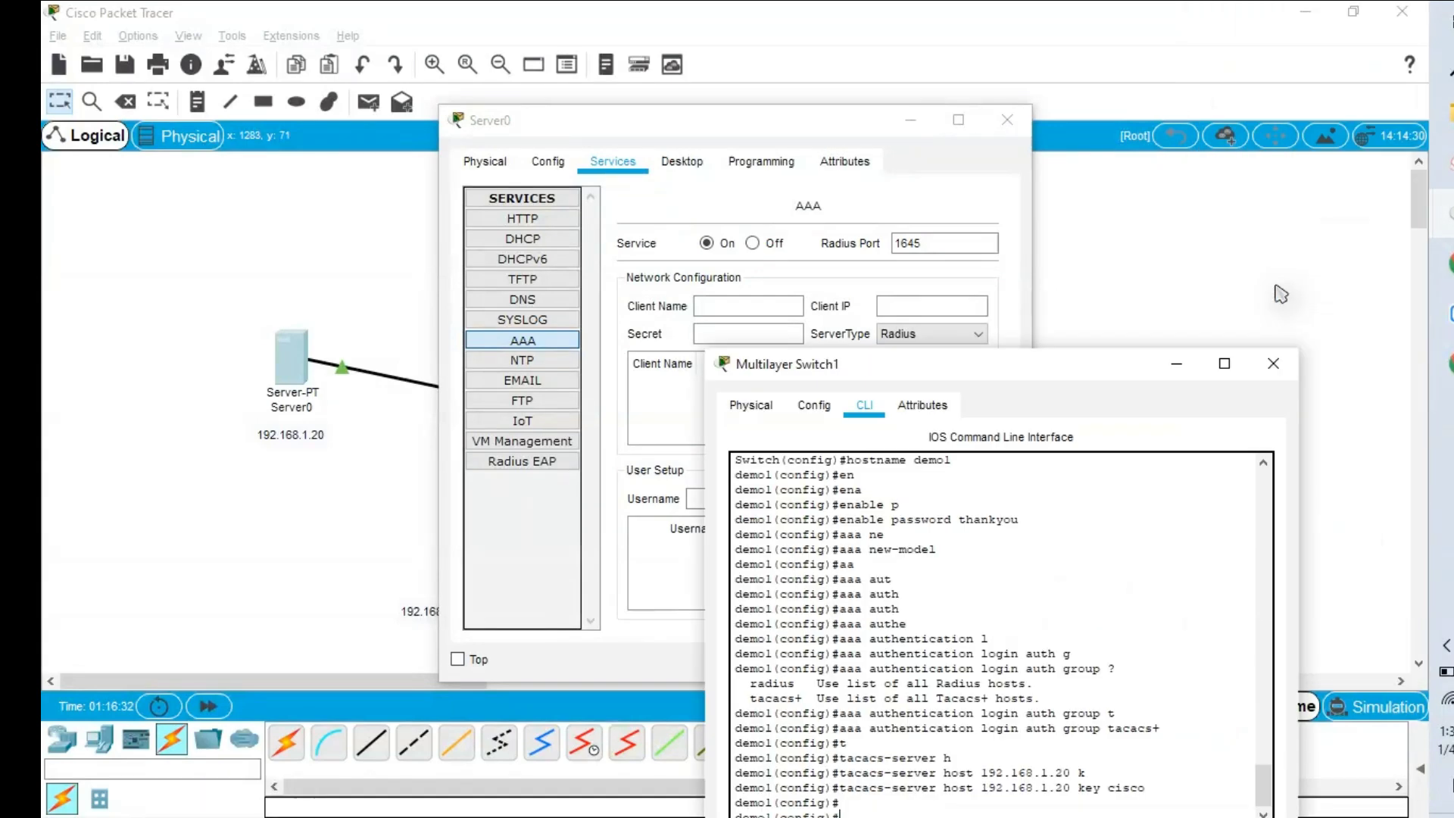
{"action": "left_click_drag", "start_coordinate": [927, 369], "coordinate": [1071, 186]}
Enter AAA client name demo1 with client IP 192.168.1.3, checking the switch's address.
{"action": "left_click", "coordinate": [712, 306]}
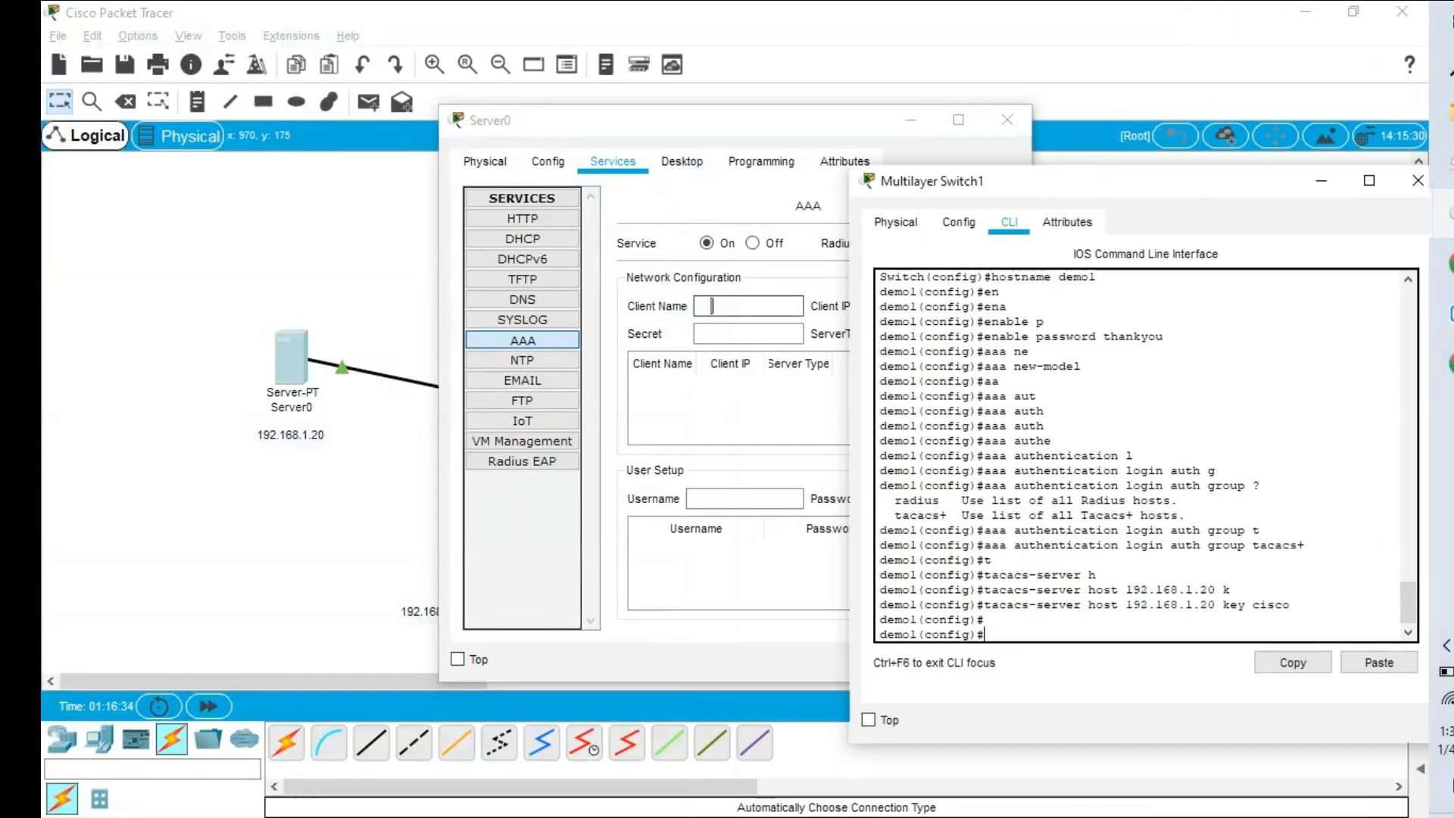
{"action": "type", "text": "demo1"}
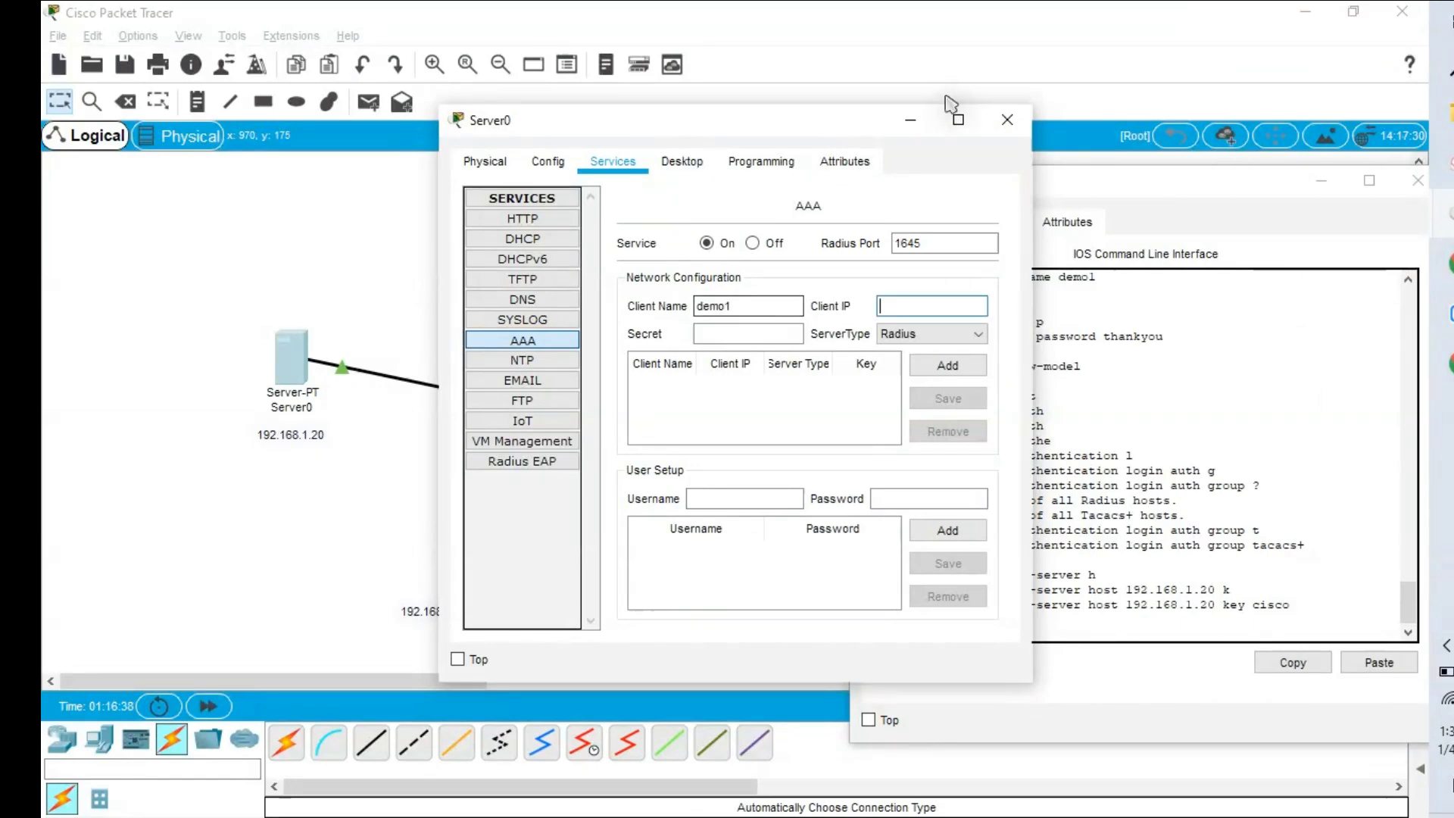
{"action": "left_click", "coordinate": [824, 112]}
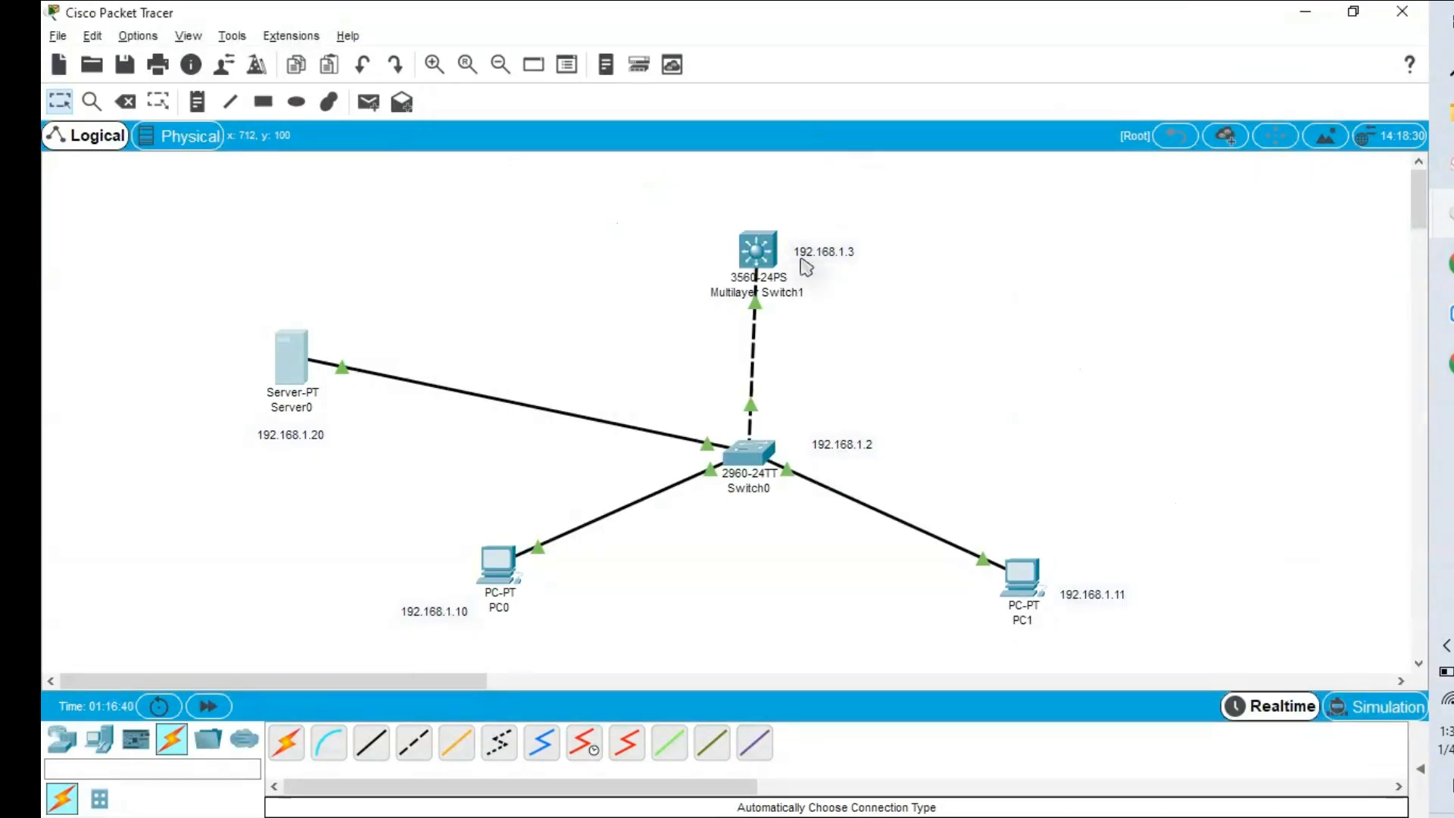
{"action": "key", "text": "alt+Tab"}
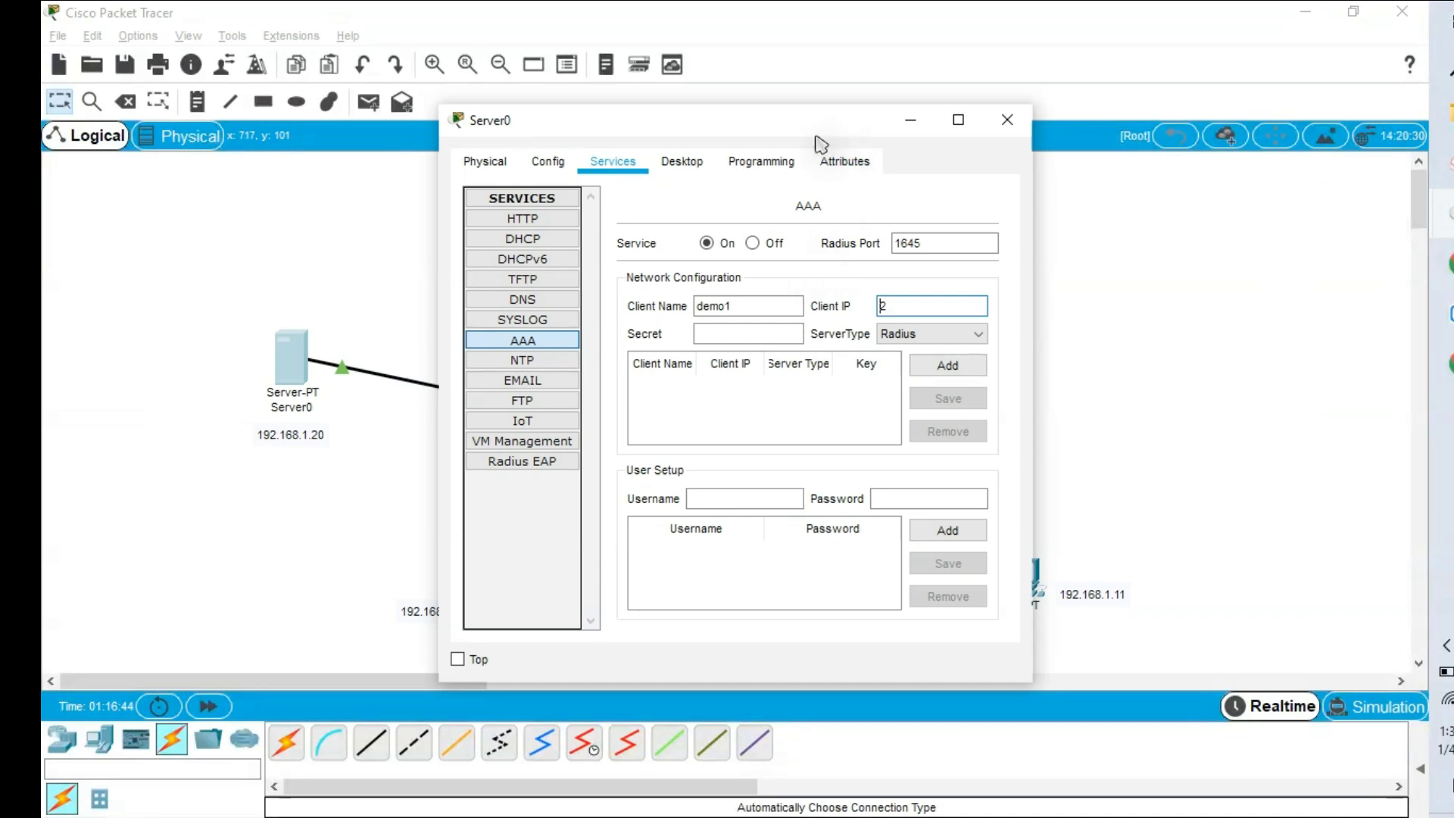
{"action": "type", "text": "1"}
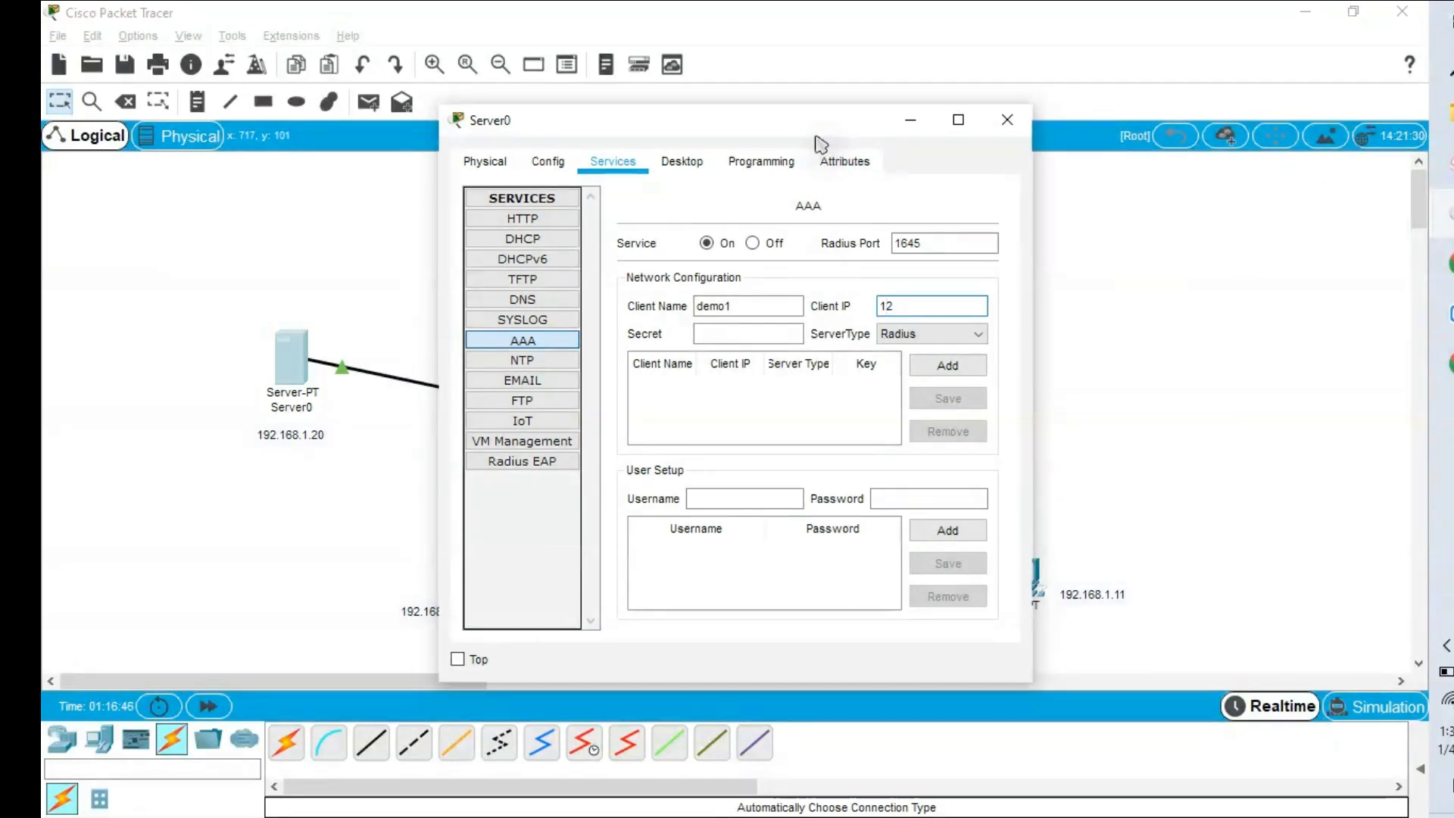
{"action": "type", "text": "92.1"}
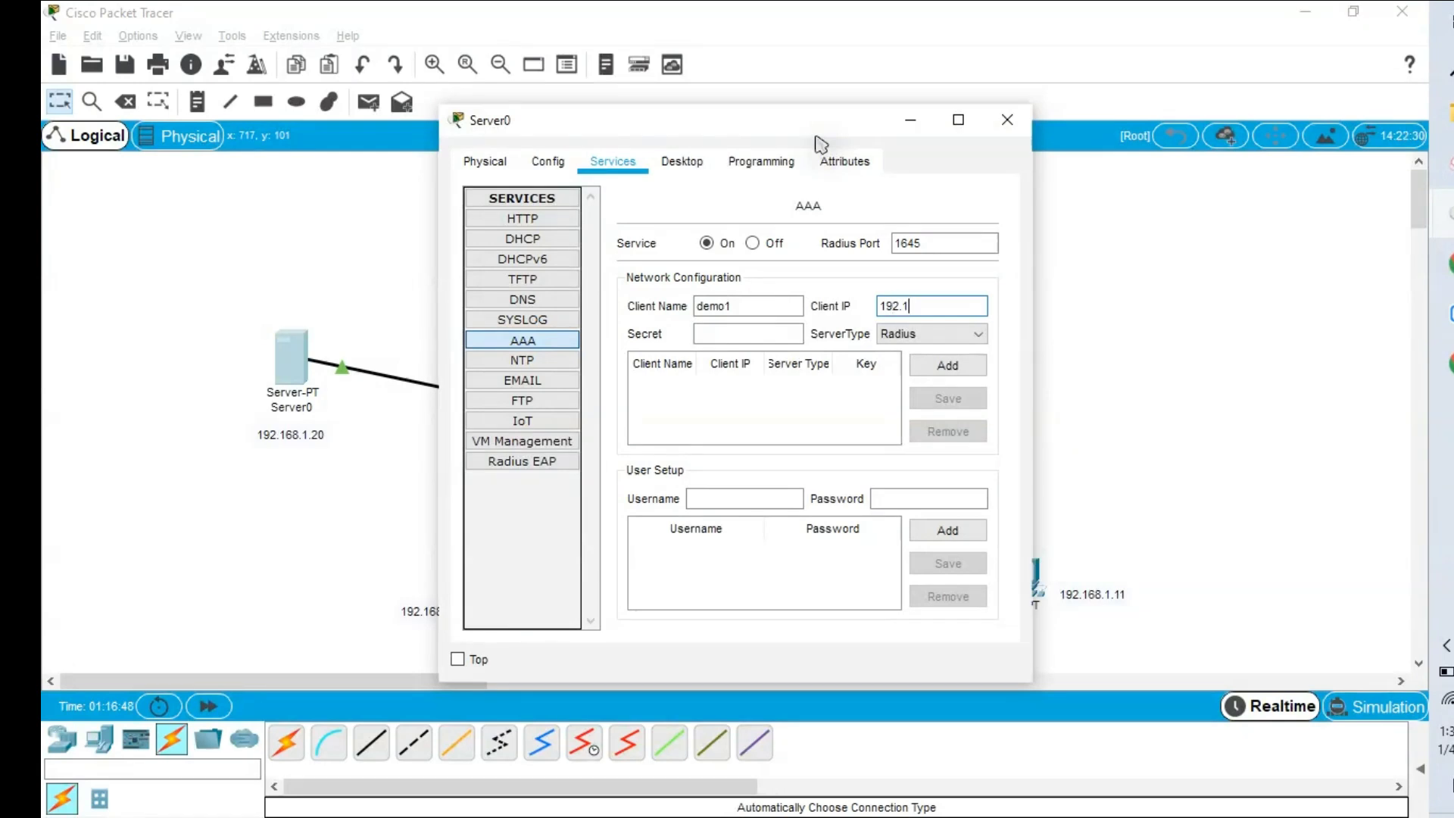
{"action": "type", "text": "68.1."}
{"action": "key", "text": "alt+Tab"}
{"action": "key", "text": "alt+Tab"}
{"action": "type", "text": "."}
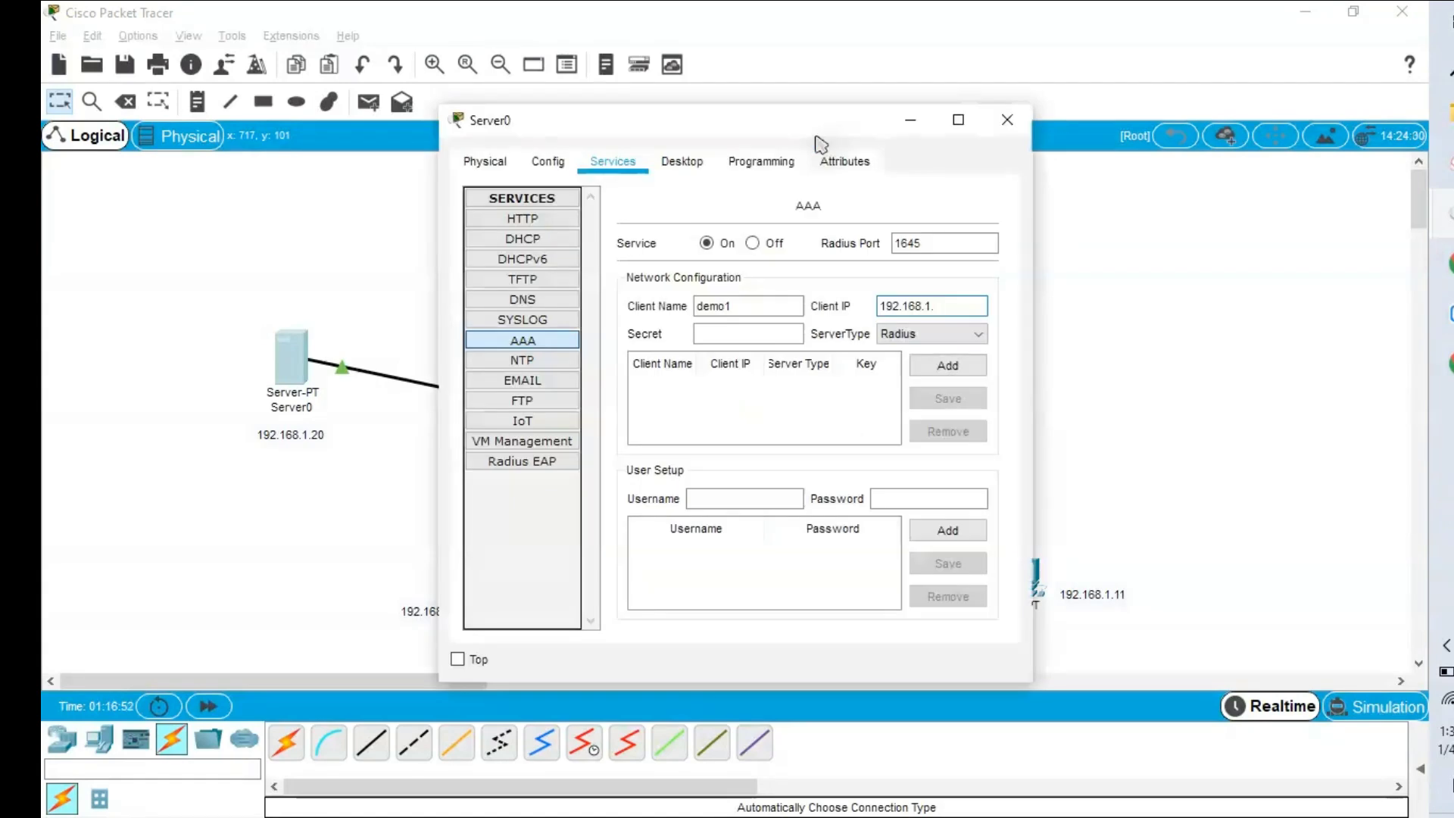
{"action": "type", "text": "3"}
{"action": "key", "text": "Tab"}
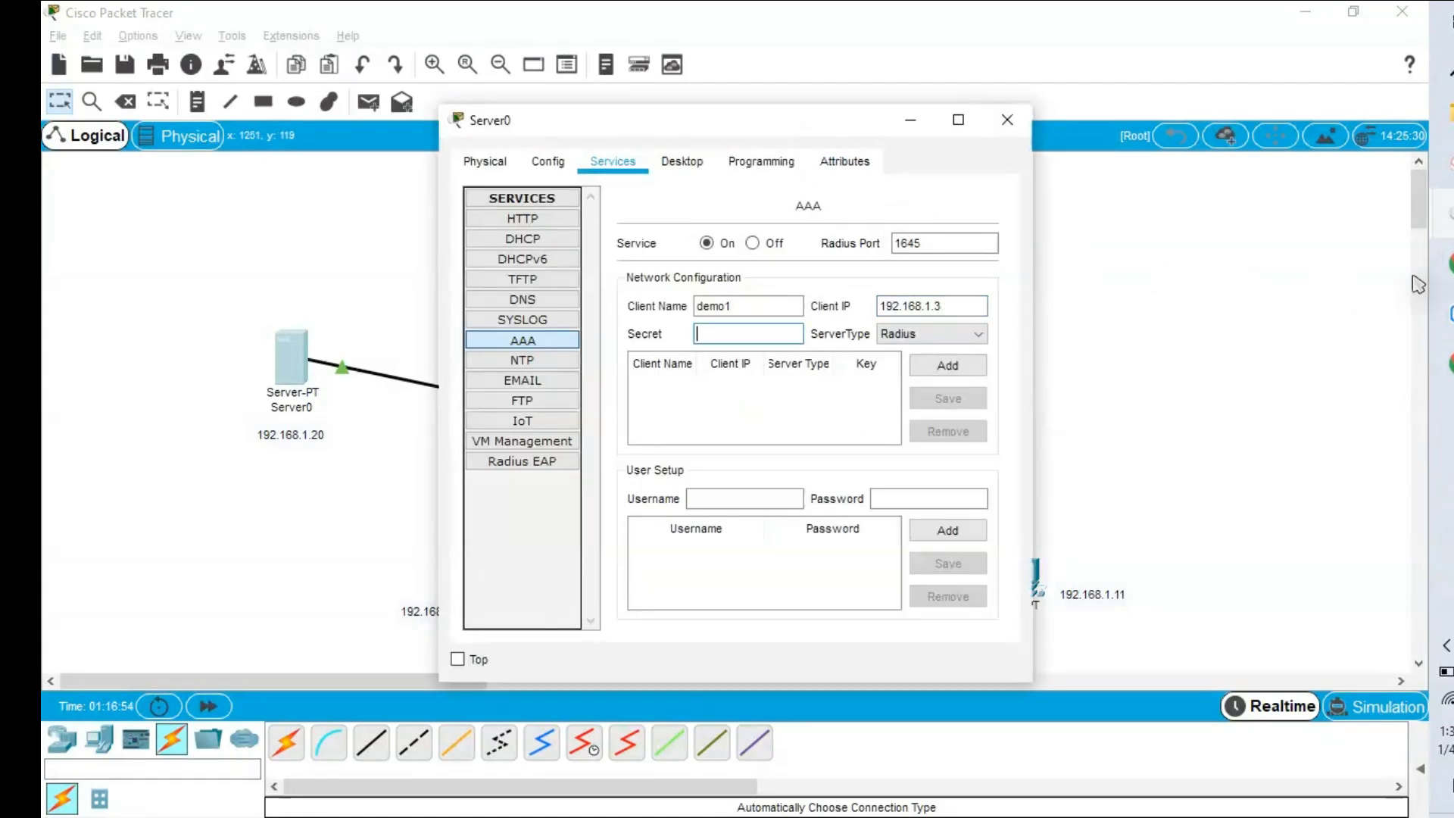
Add demo1 as a Tacacs client with the switch's shared secret on Server0.
{"action": "left_click", "coordinate": [1440, 247]}
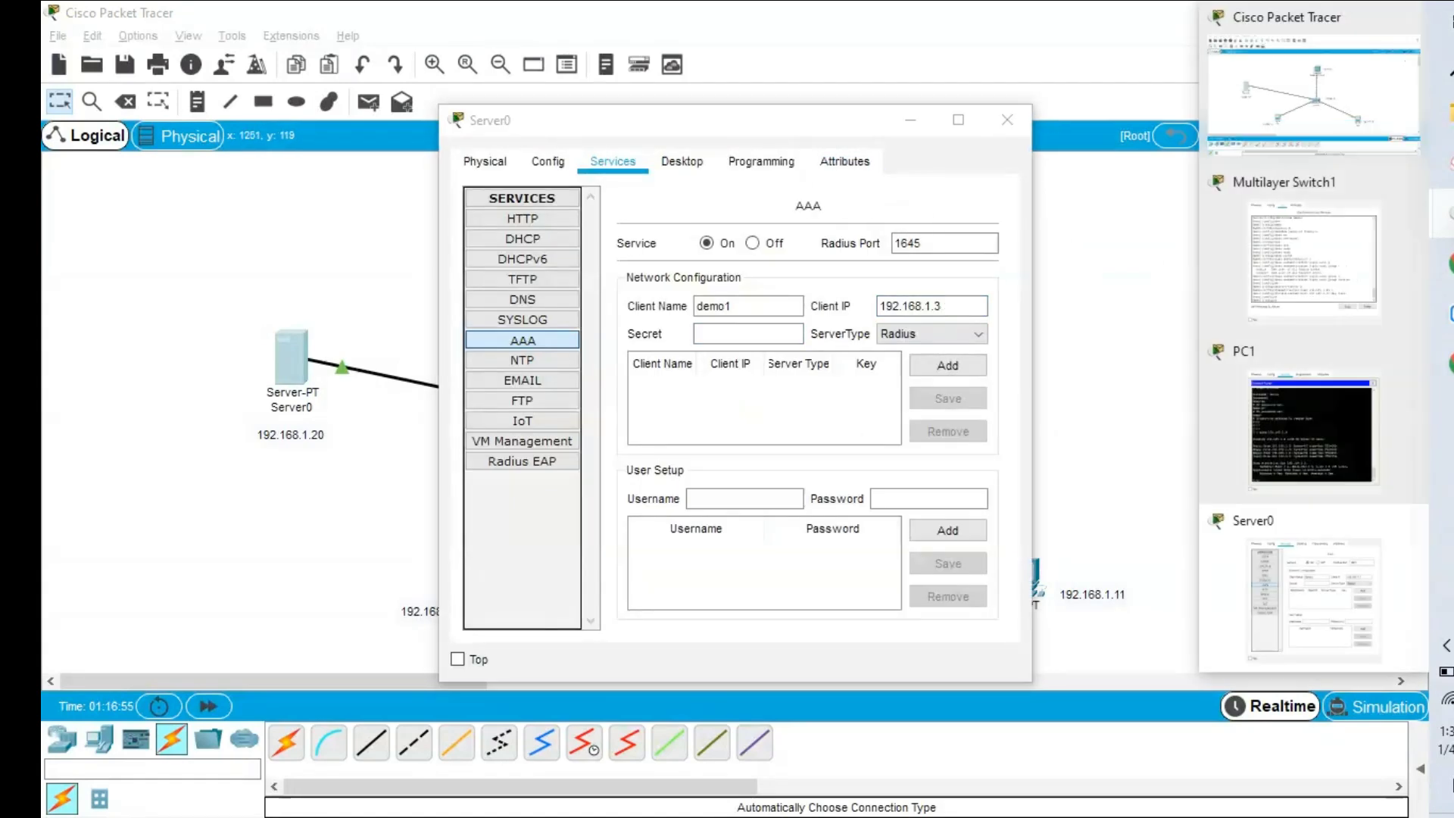
{"action": "left_click", "coordinate": [1326, 286]}
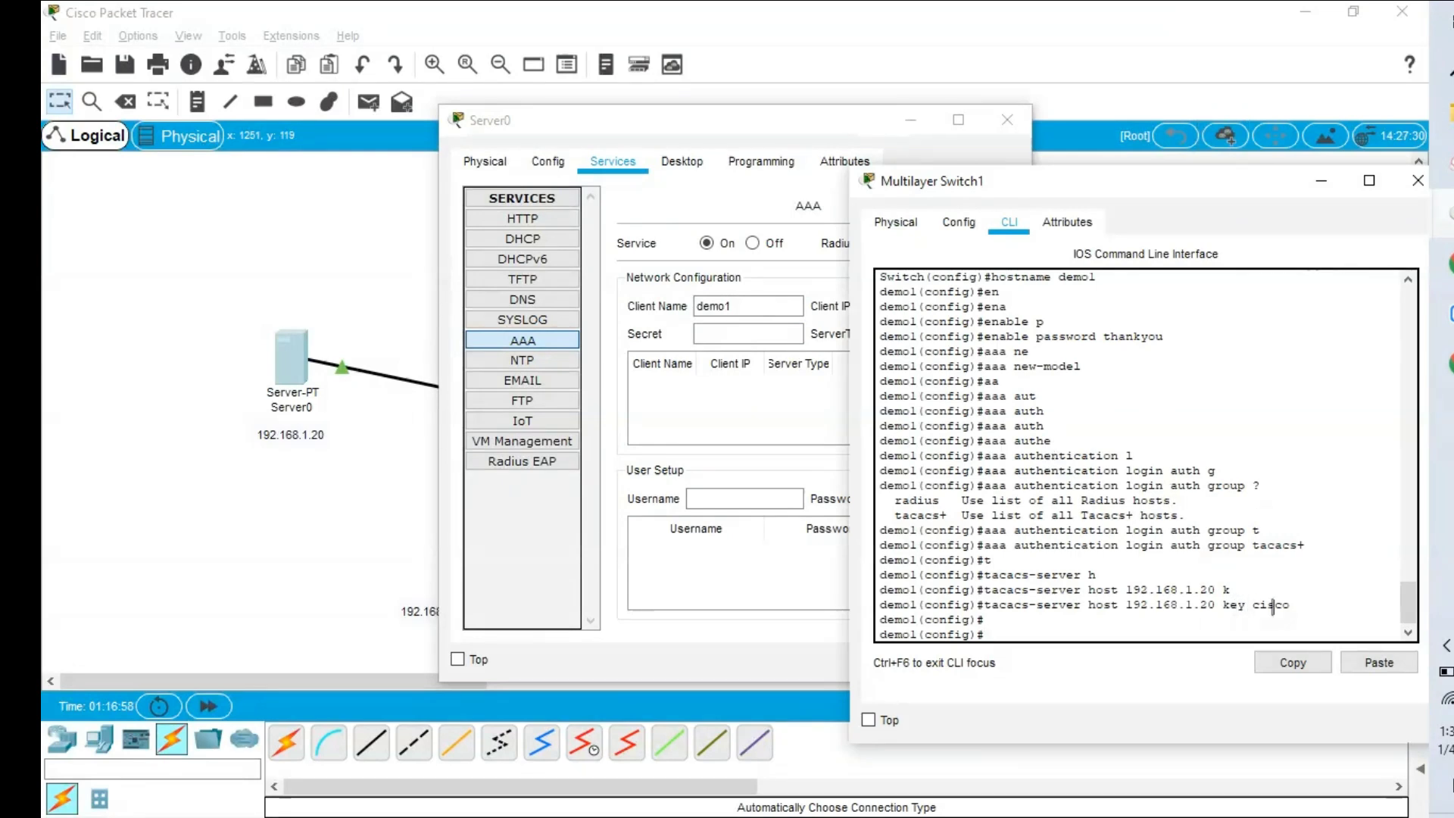
{"action": "left_click", "coordinate": [746, 340]}
{"action": "type", "text": "cisco"}
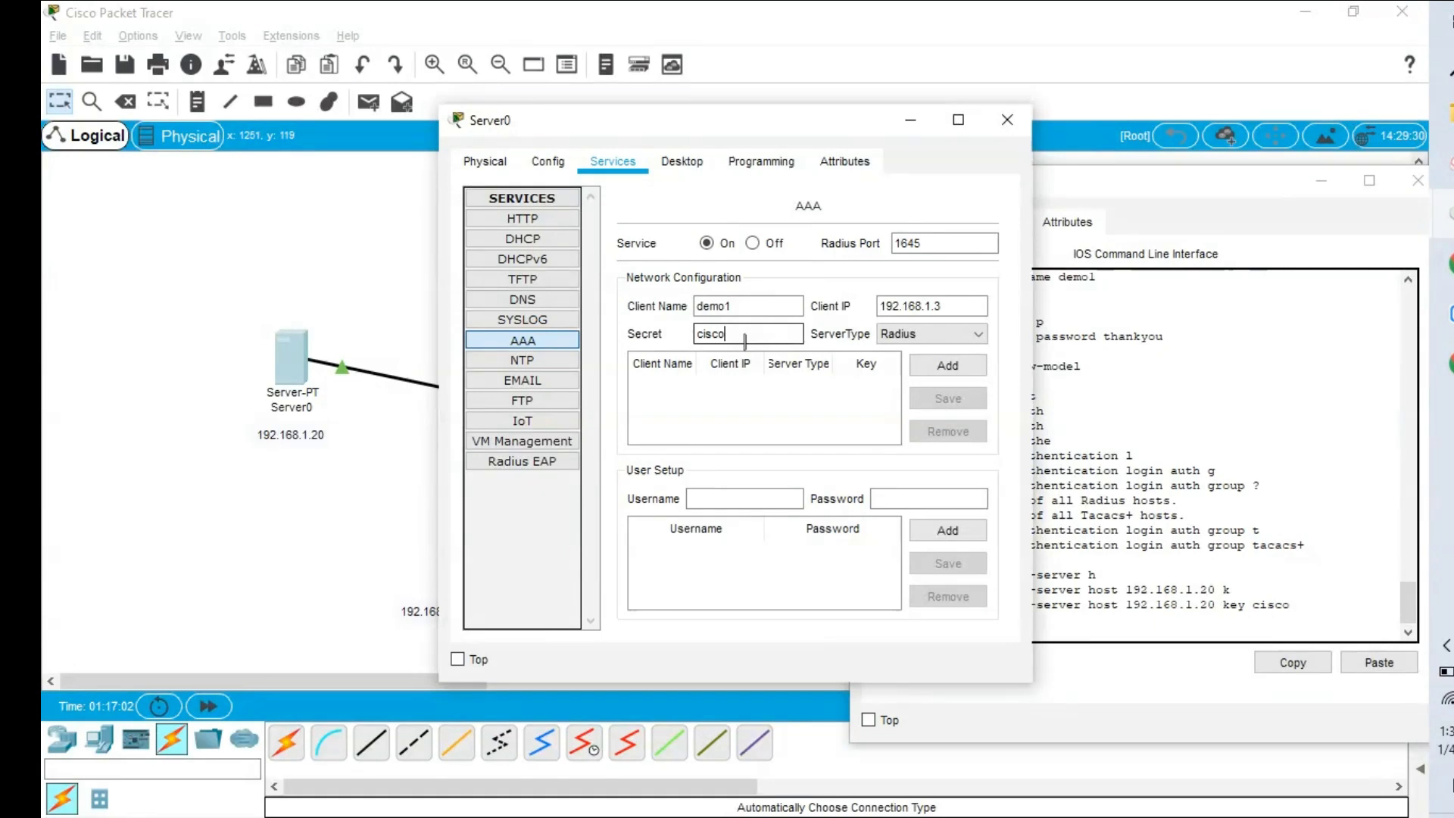
{"action": "left_click", "coordinate": [929, 334]}
{"action": "left_click", "coordinate": [898, 367]}
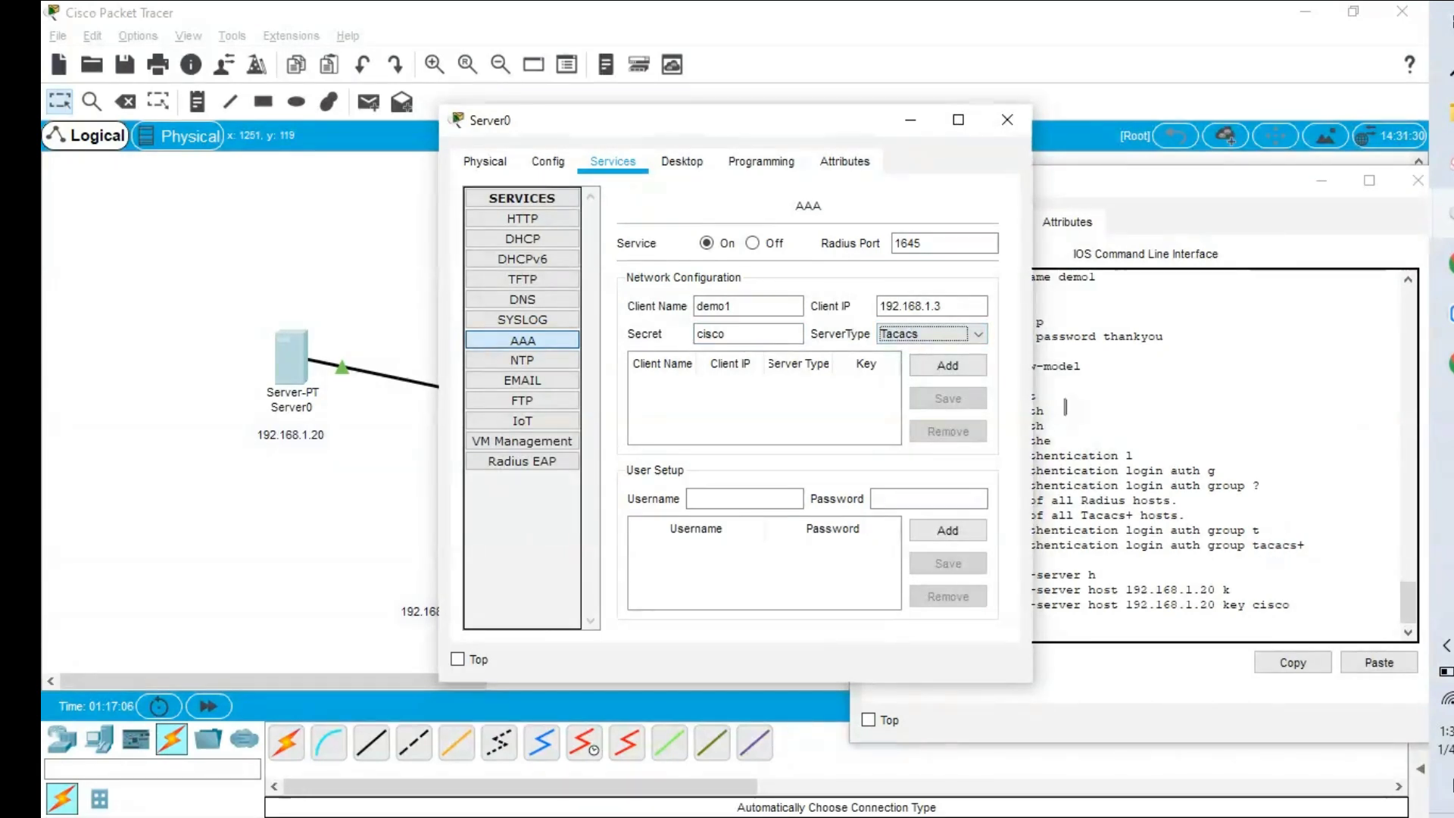
{"action": "left_click", "coordinate": [948, 365]}
Add a login user account with its username and password under User Setup.
{"action": "left_click", "coordinate": [723, 498]}
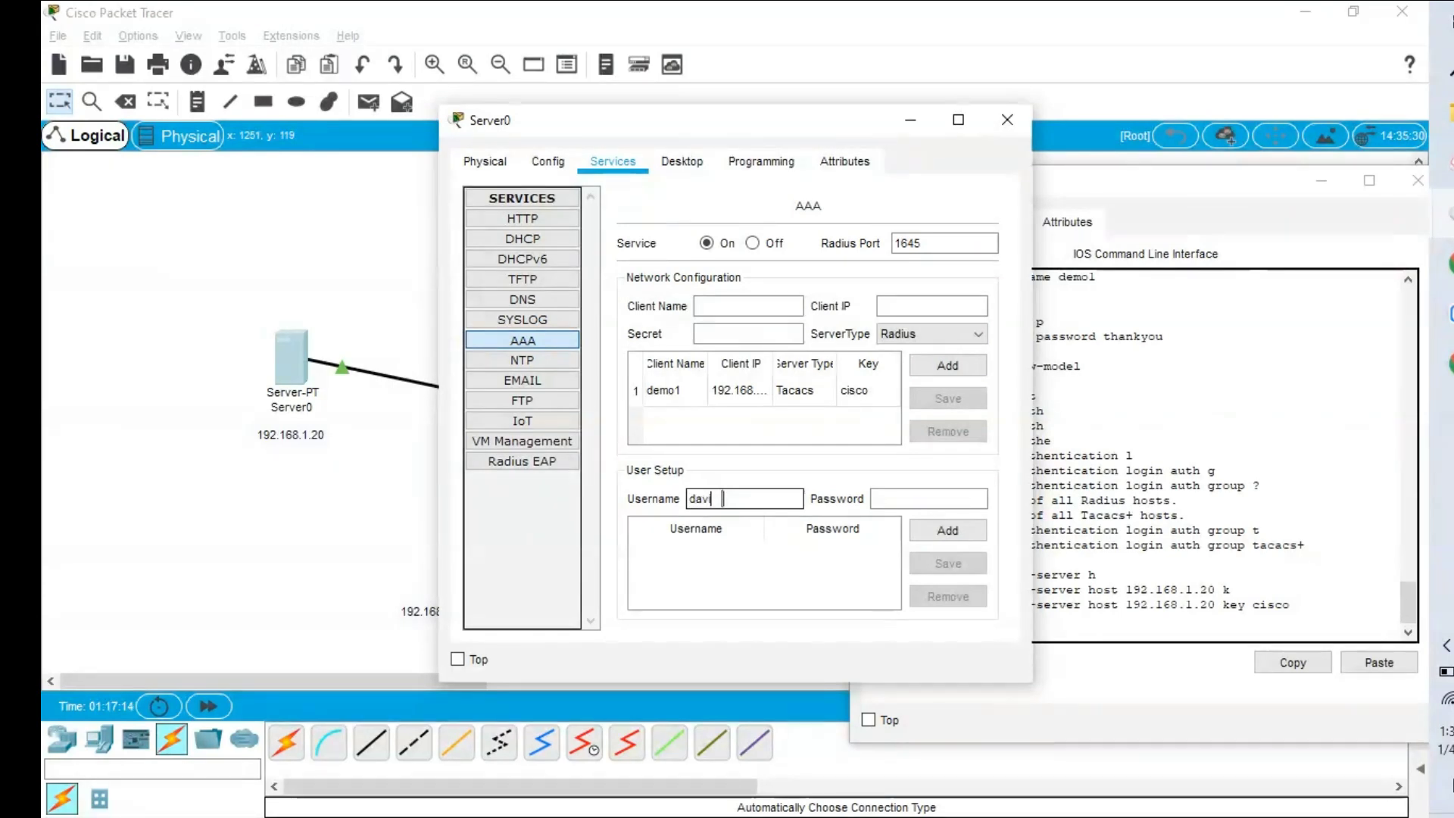
{"action": "type", "text": "vid"}
{"action": "left_click", "coordinate": [906, 499]}
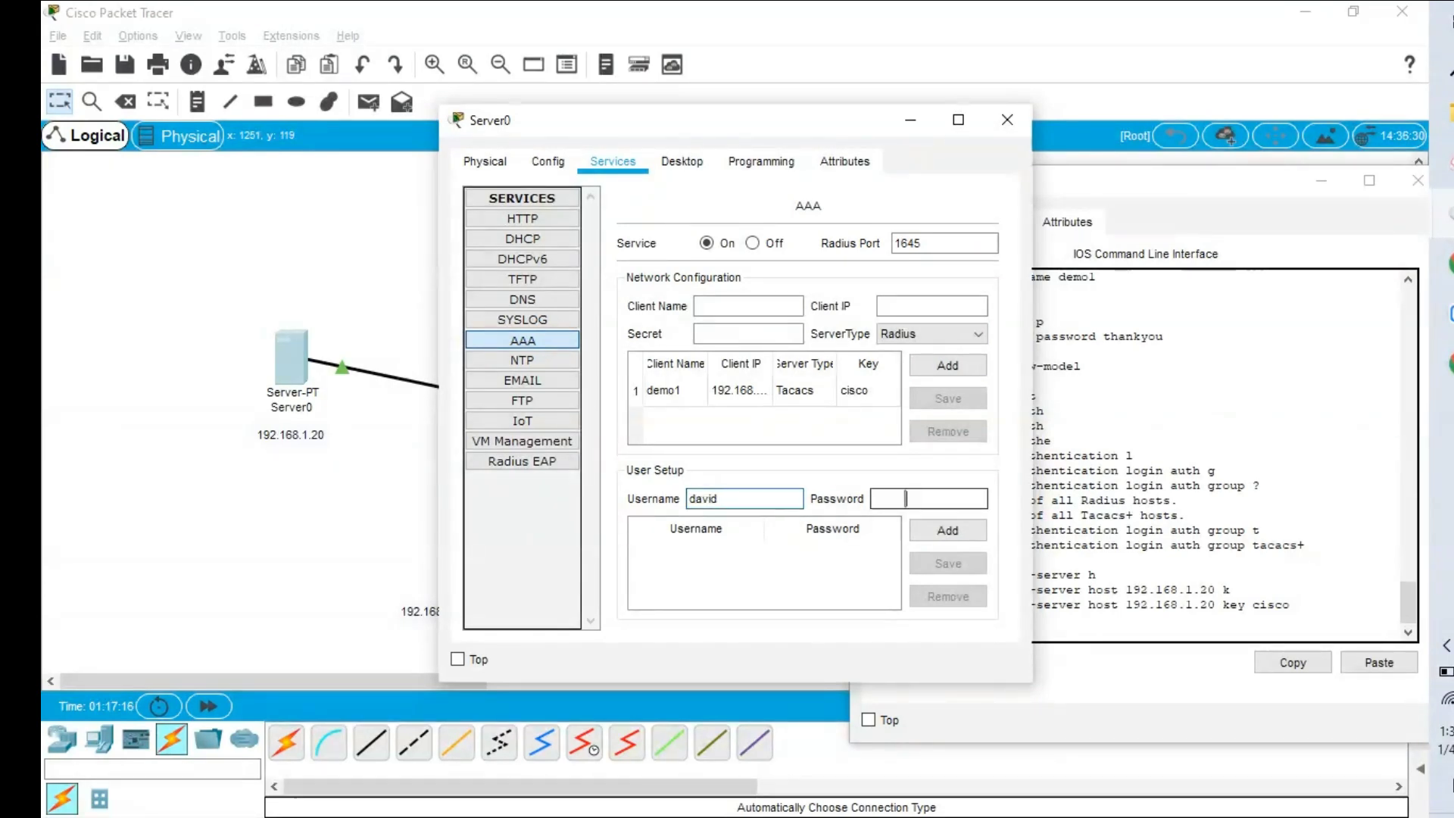
{"action": "type", "text": "admin@123"}
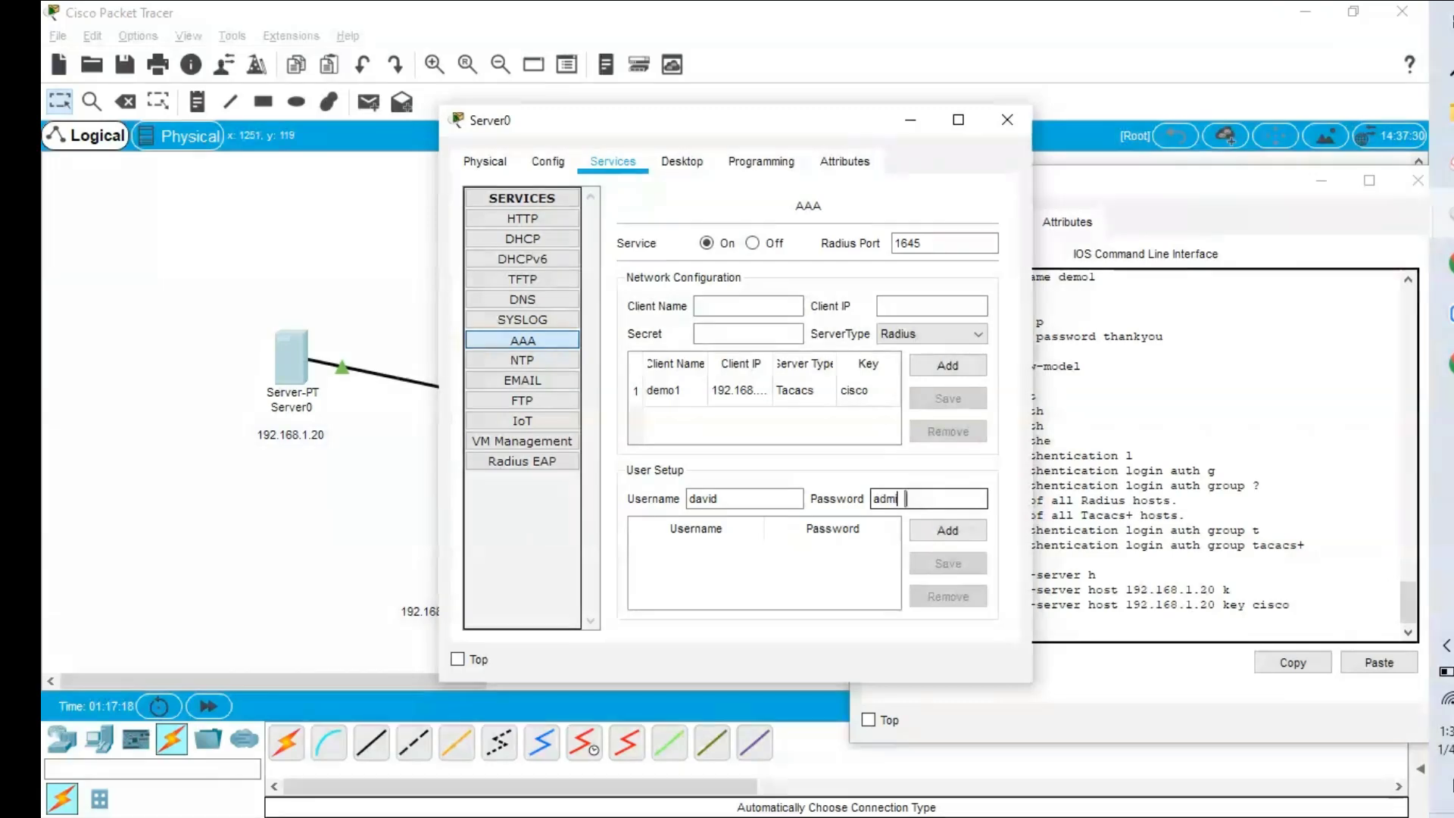
{"action": "left_click", "coordinate": [957, 530]}
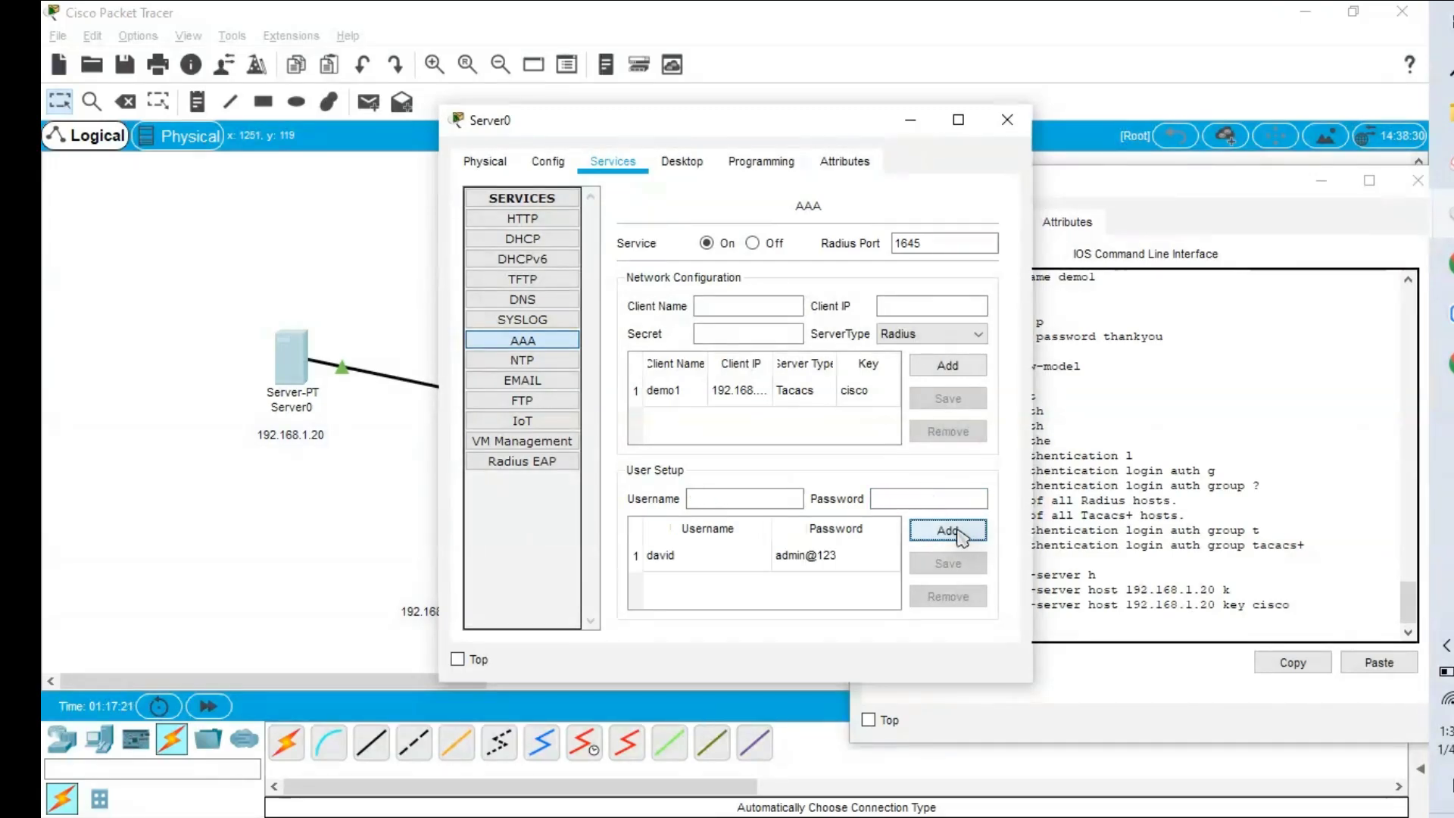
Enter line configuration for vty lines 0 4 in Multilayer Switch1's CLI.
{"action": "left_click", "coordinate": [912, 133]}
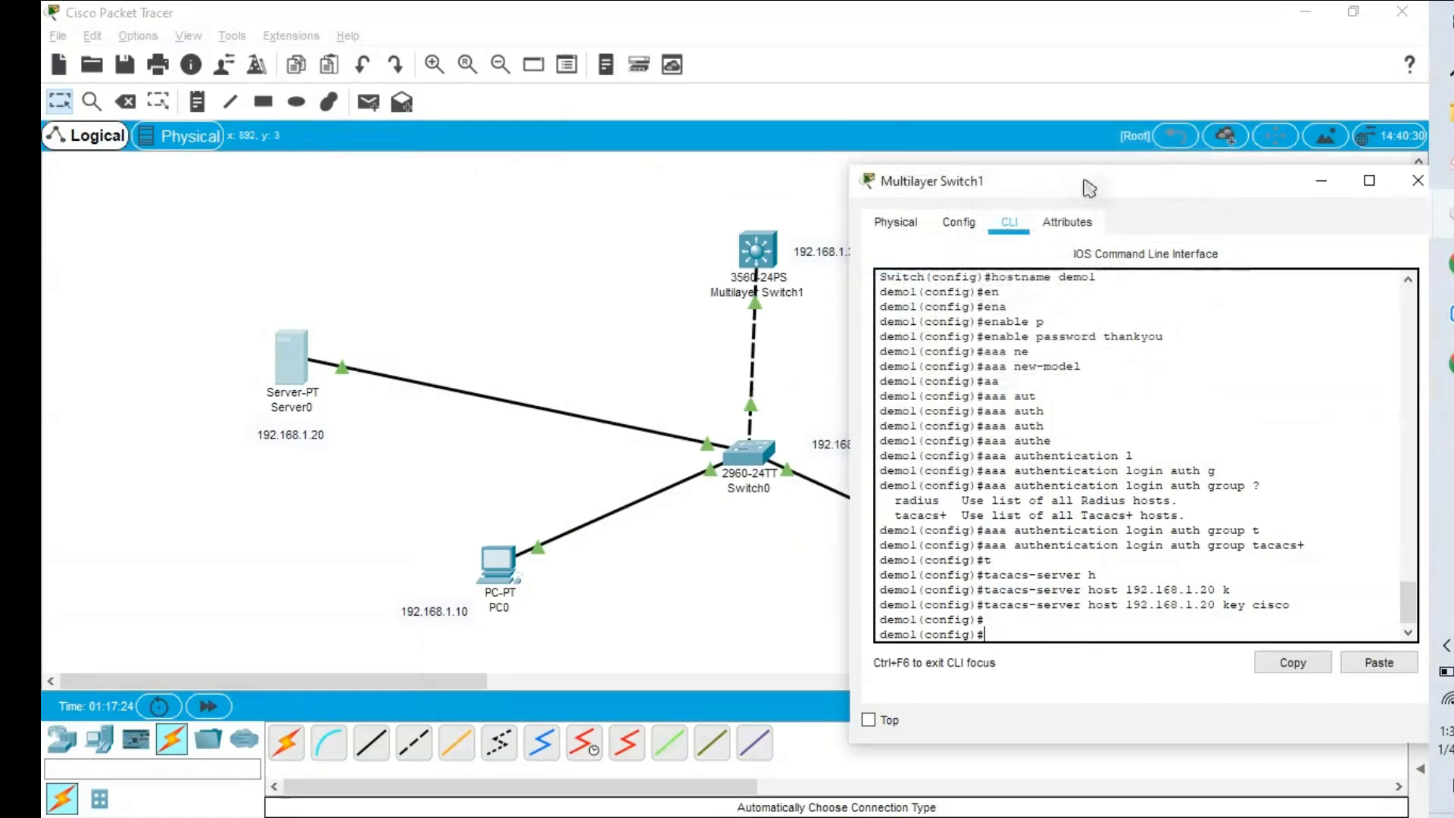
{"action": "left_click_drag", "start_coordinate": [1142, 180], "coordinate": [776, 138]}
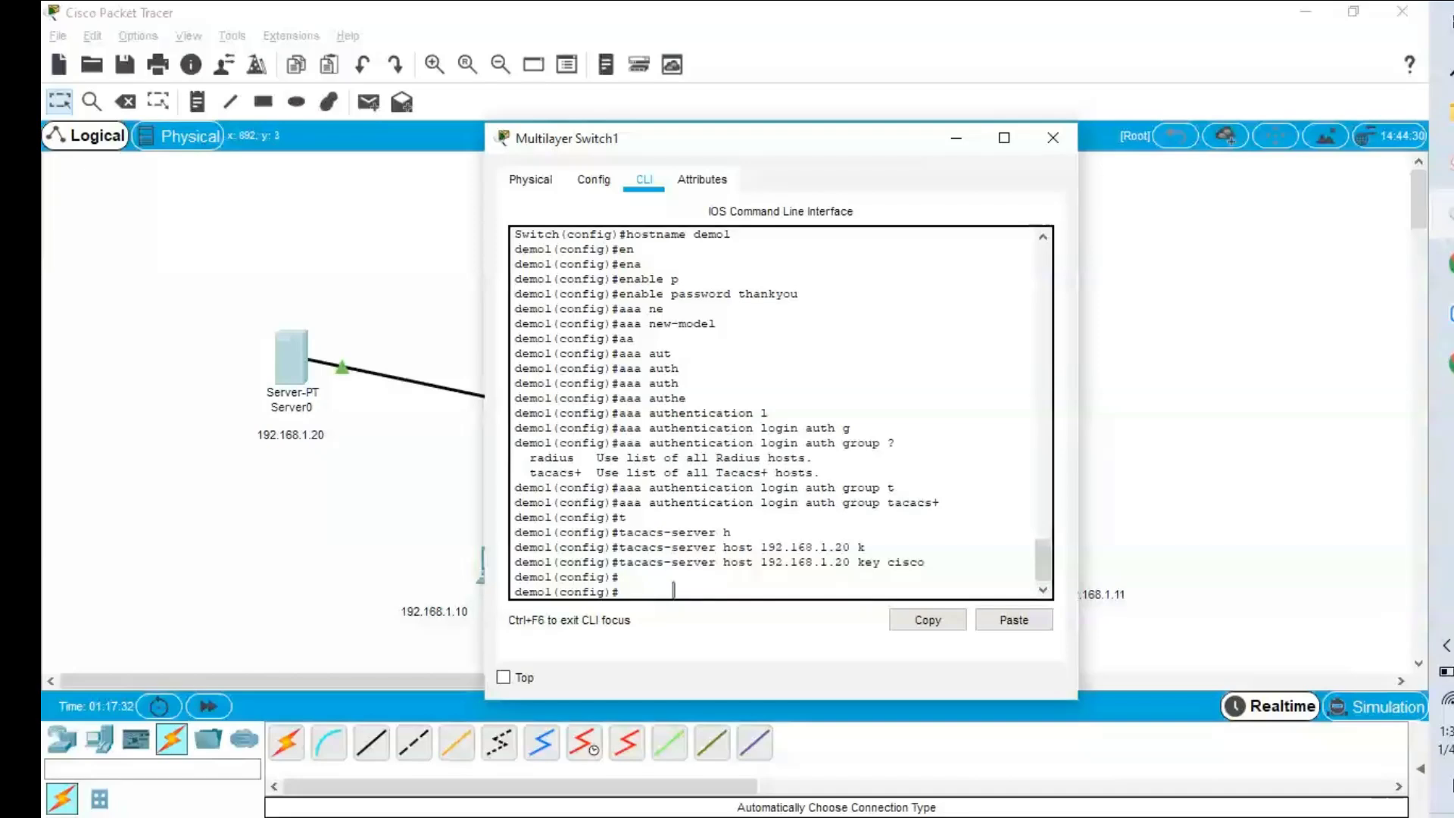
{"action": "type", "text": "lin"}
{"action": "key", "text": "Return"}
{"action": "type", "text": "line 0 4"}
{"action": "key", "text": "Return"}
{"action": "type", "text": "l"}
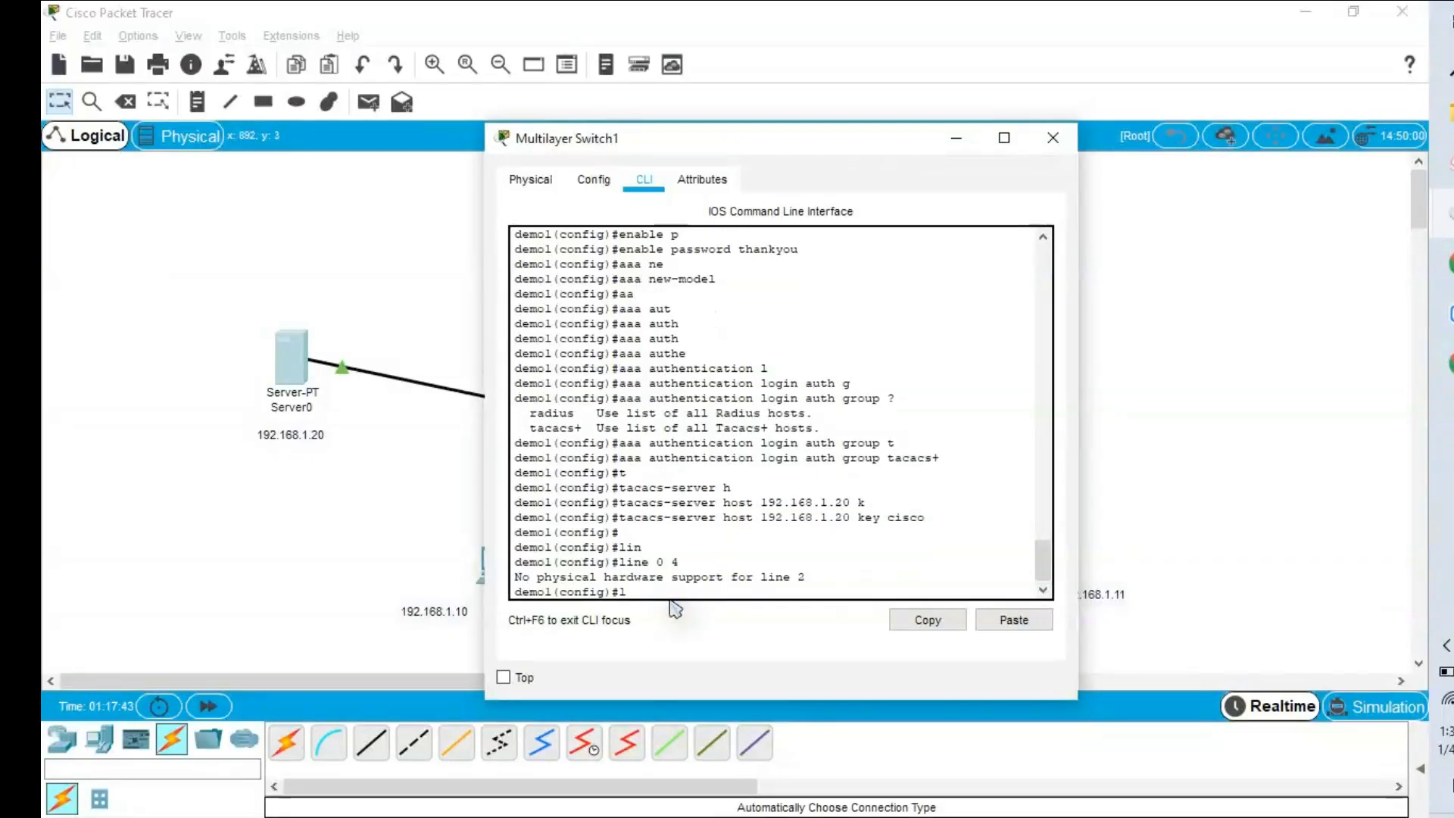
{"action": "type", "text": "ine v"}
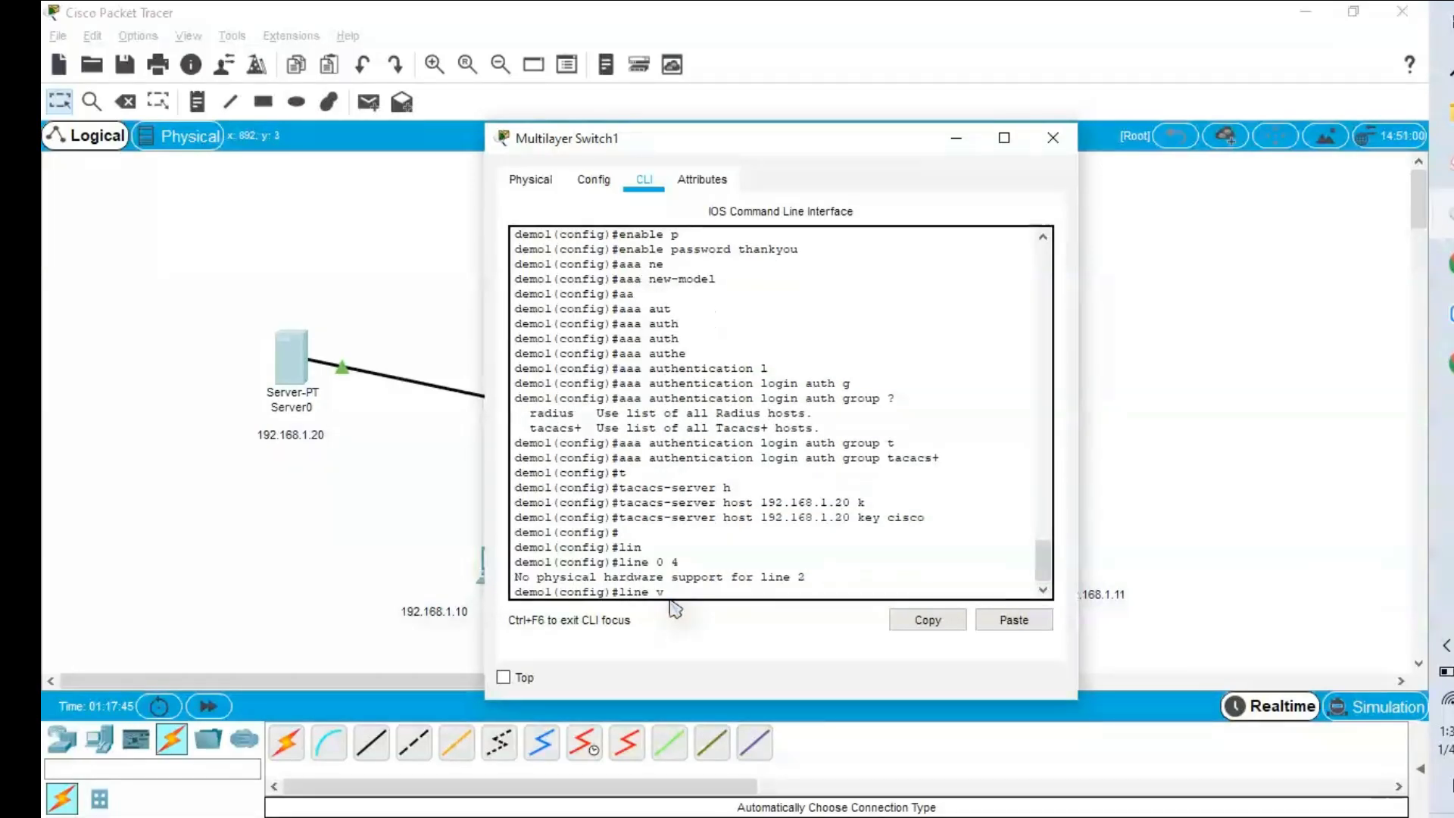
{"action": "key", "text": "Tab"}
{"action": "type", "text": "0 4"}
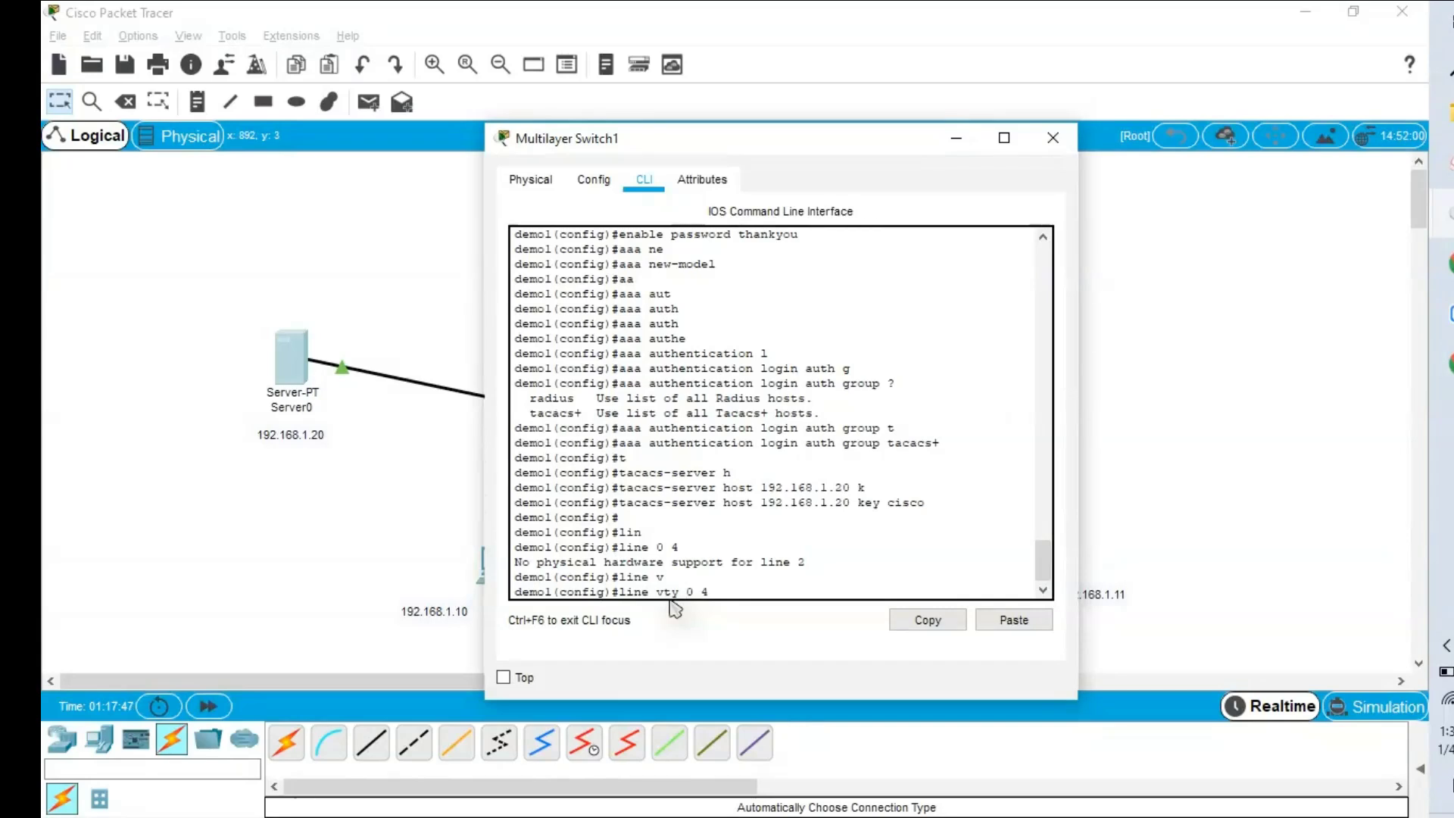
{"action": "key", "text": "Return"}
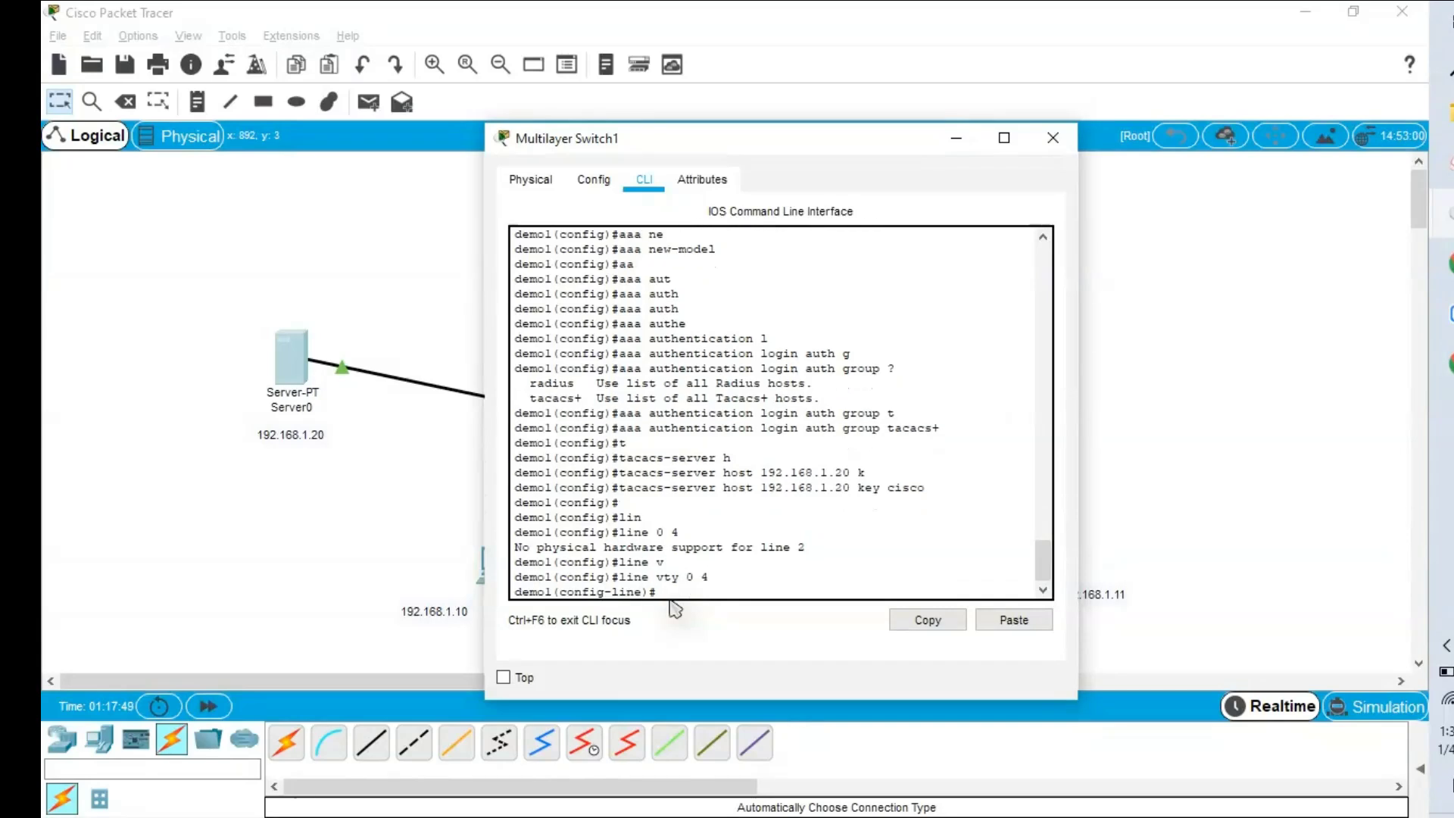
Apply the 'auth' login authentication list to vty lines 0 4.
{"action": "type", "text": "lo"}
{"action": "key", "text": "Tab"}
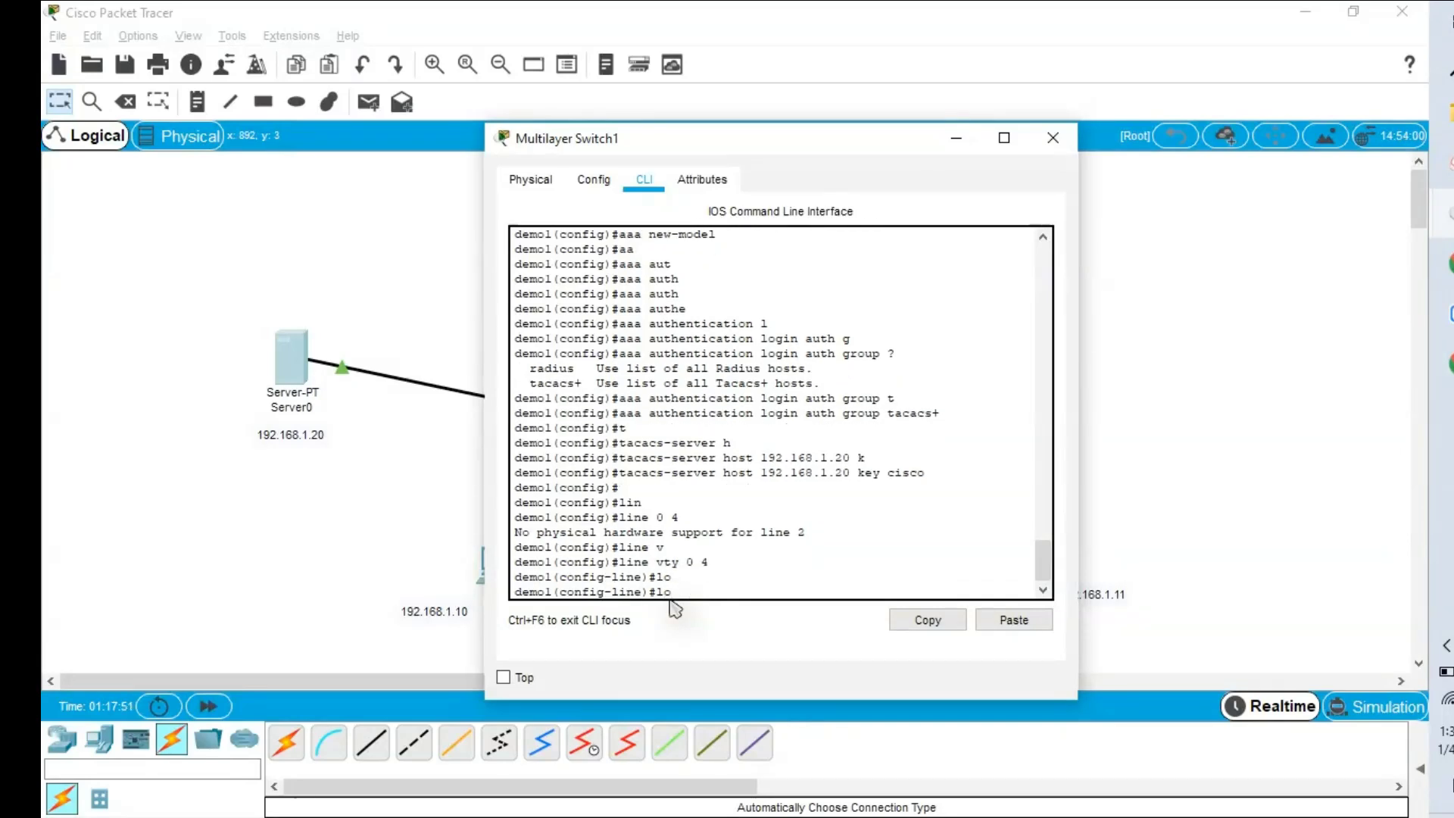
{"action": "type", "text": "gin"}
{"action": "key", "text": "Tab"}
{"action": "type", "text": "au"}
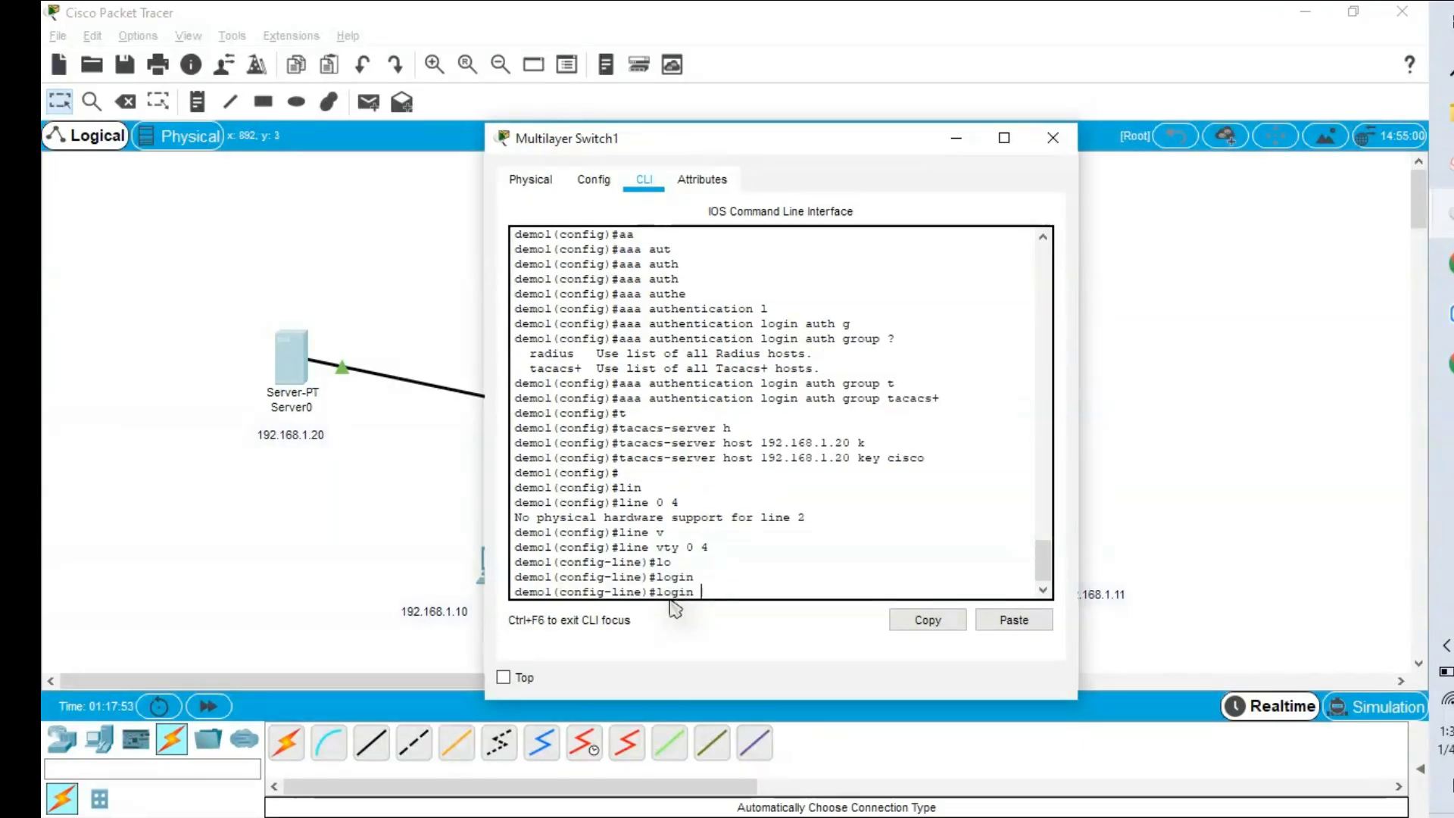
{"action": "type", "text": "the"}
{"action": "key", "text": "Tab"}
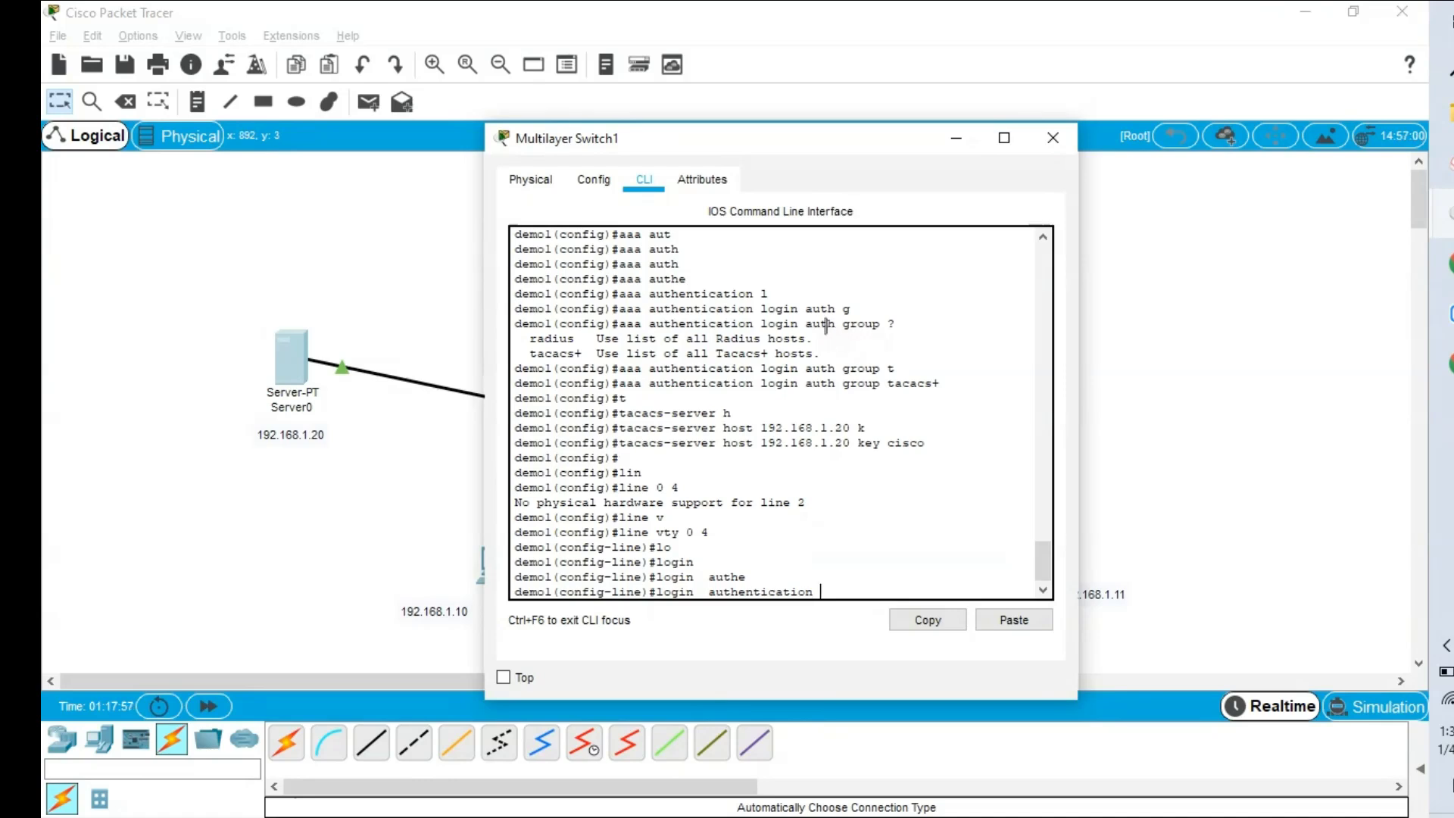
{"action": "type", "text": "auth"}
{"action": "key", "text": "Return"}
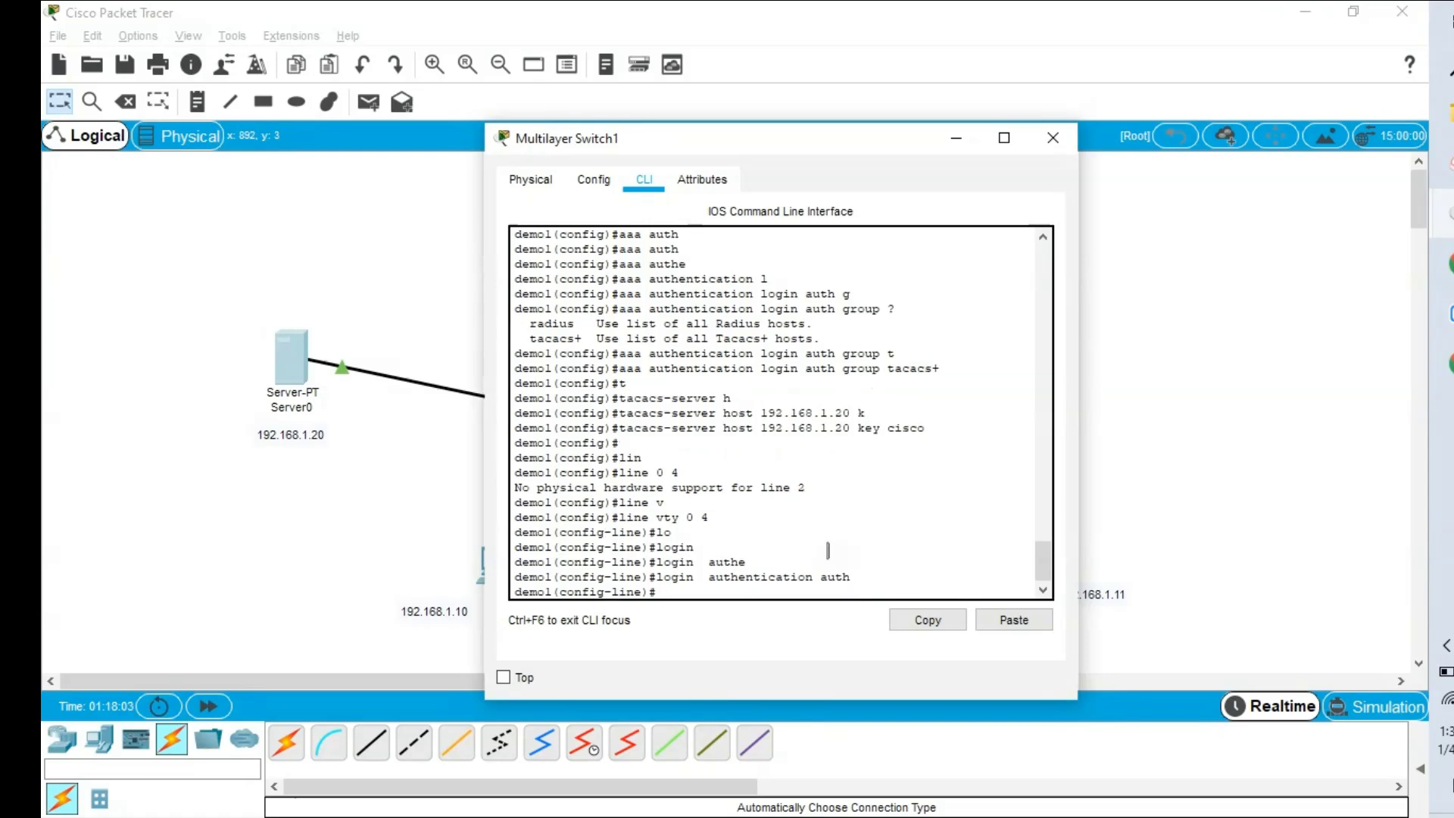
Allow all protocols as vty transport input, then leave configuration mode.
{"action": "type", "text": "tr"}
{"action": "key", "text": "Tab"}
{"action": "type", "text": "in"}
{"action": "key", "text": "Tab"}
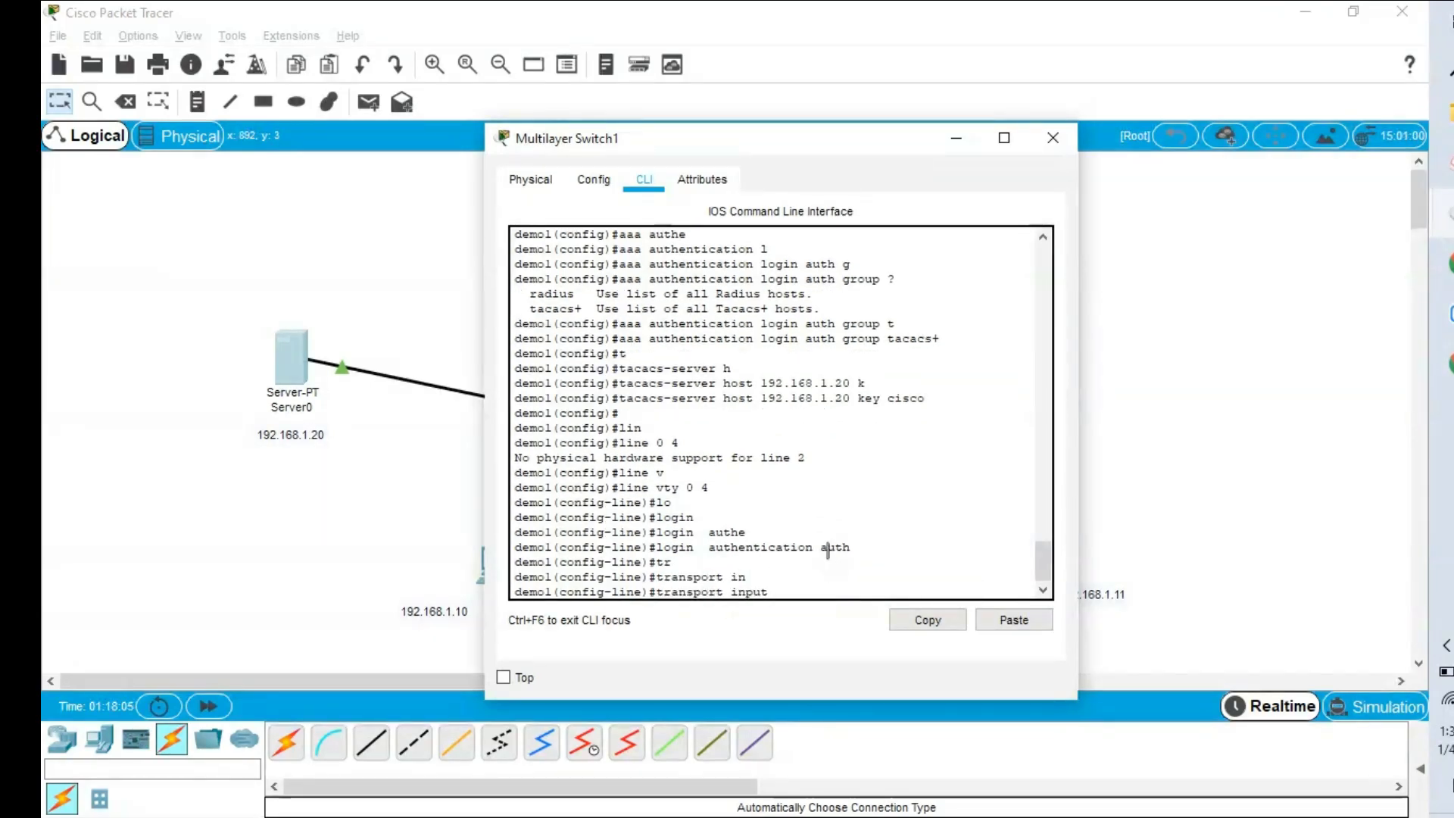
{"action": "type", "text": "all"}
{"action": "key", "text": "Return"}
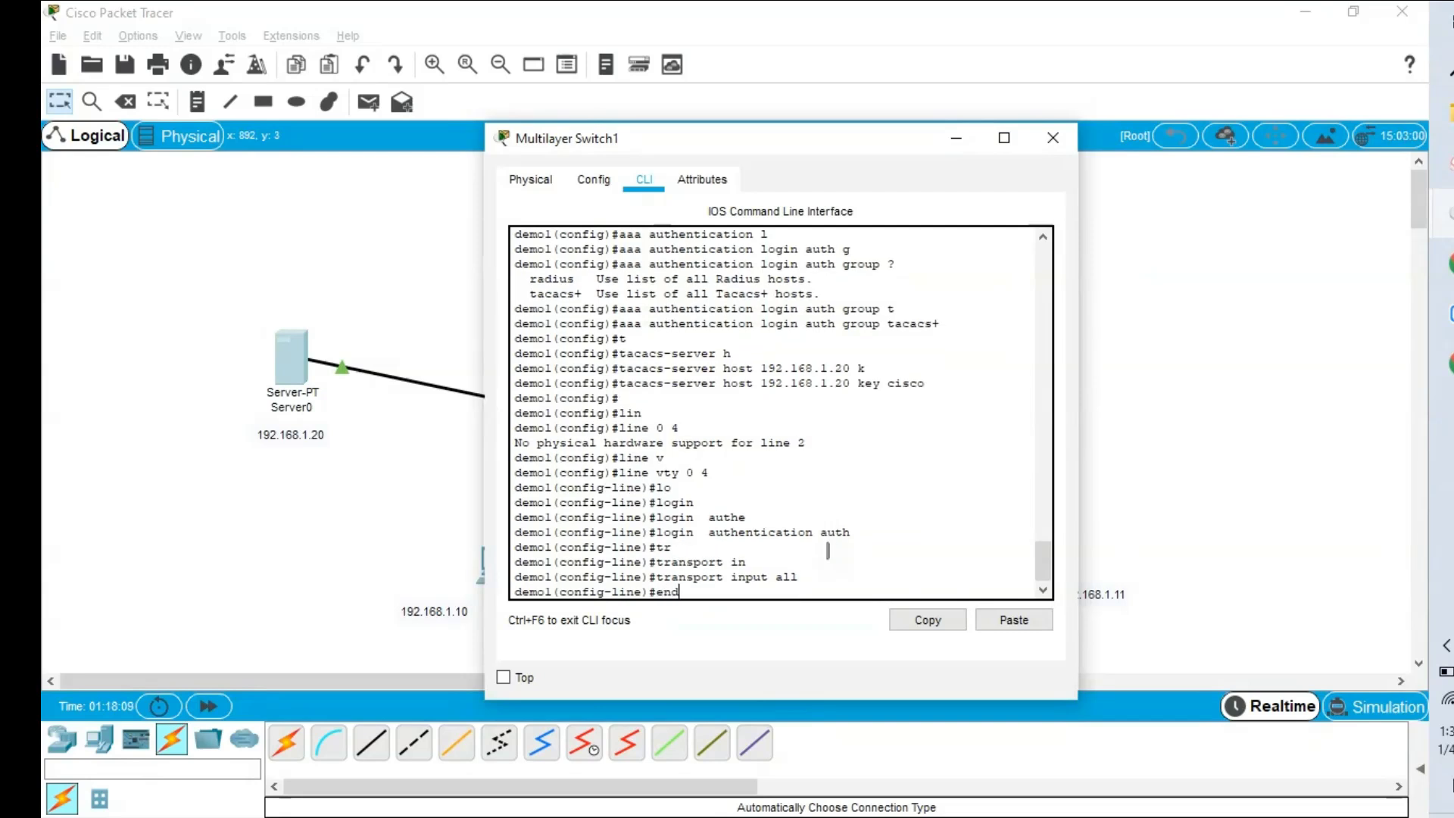
{"action": "type", "text": "end"}
{"action": "key", "text": "Return"}
{"action": "key", "text": "Return"}
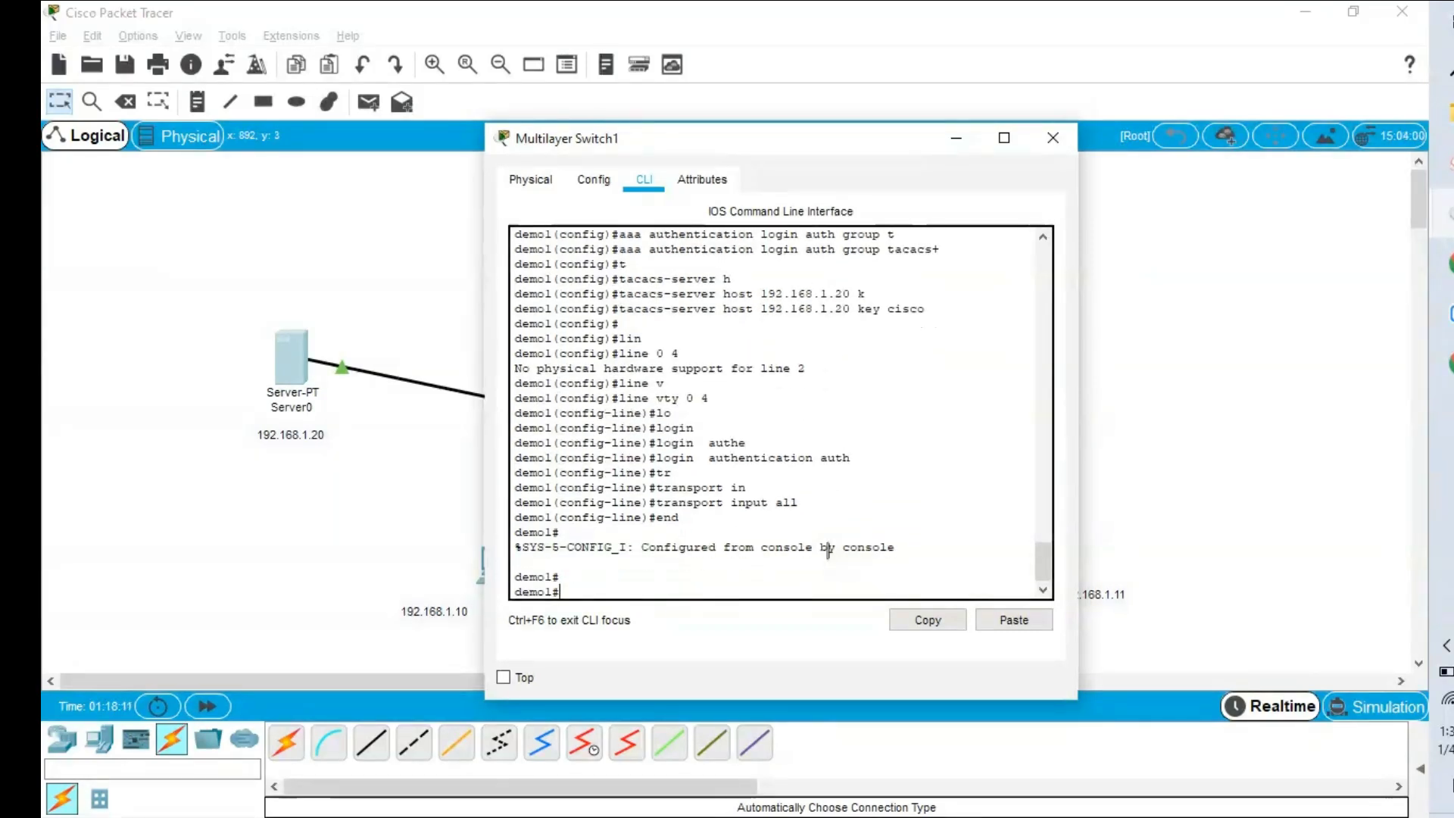
Save the configuration with wr, confirm show aaa sessions lists none, and close the switch window.
{"action": "type", "text": "wr"}
{"action": "key", "text": "Return"}
{"action": "key", "text": "Return"}
{"action": "type", "text": "show"}
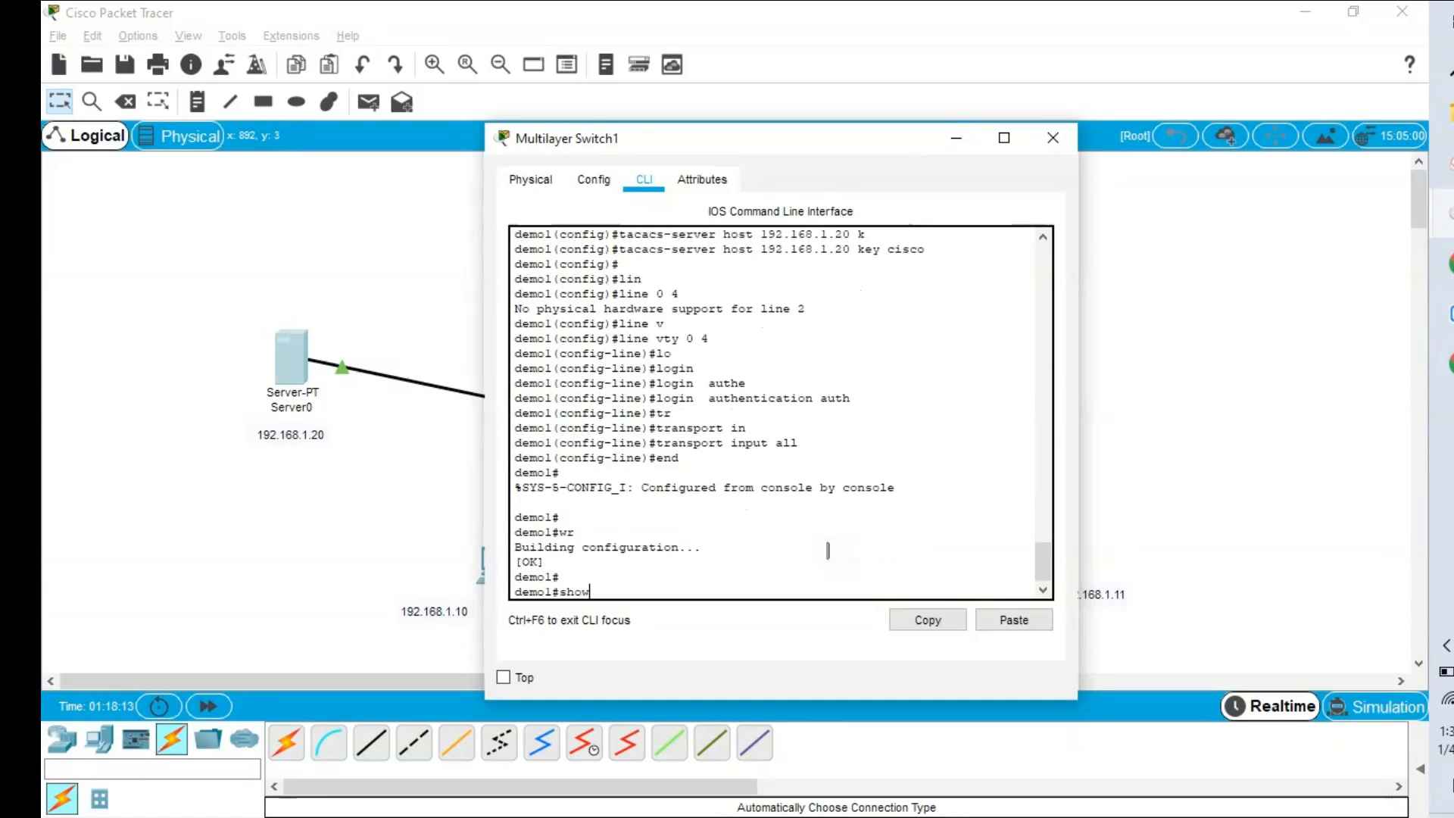
{"action": "type", "text": " aaa ses"}
{"action": "key", "text": "Tab"}
{"action": "key", "text": "Return"}
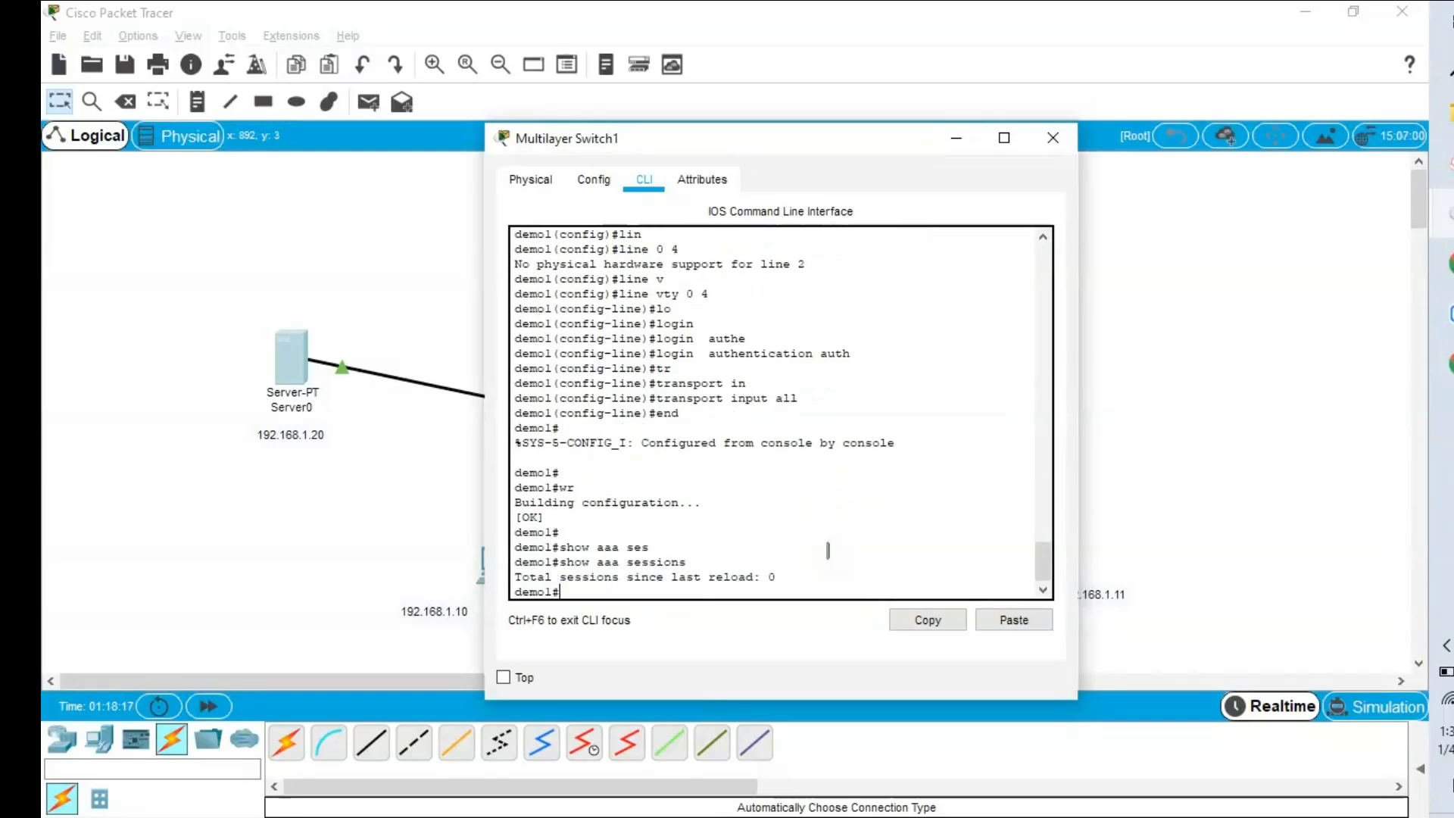
{"action": "left_click", "coordinate": [1201, 526]}
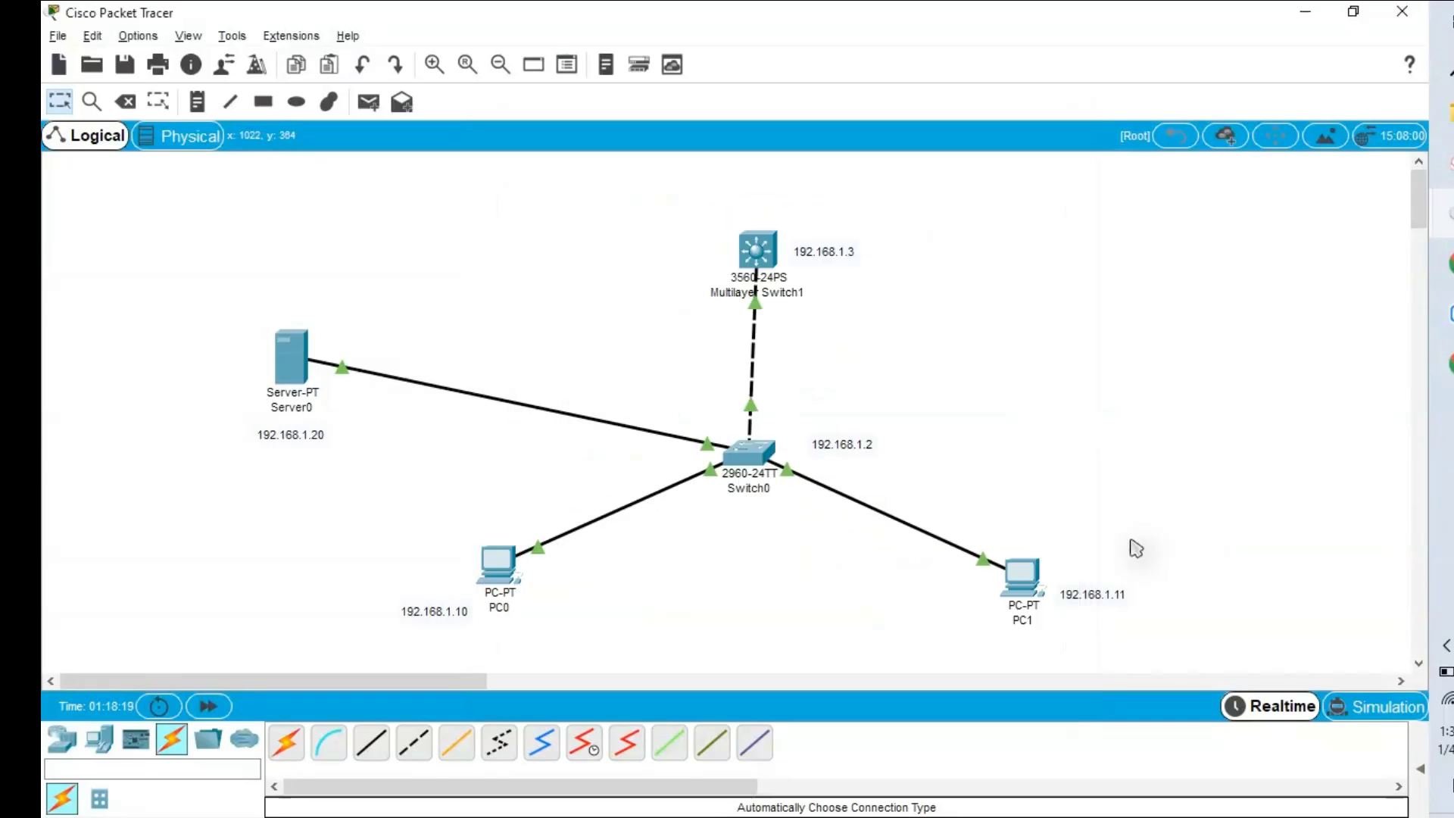
From PC1's command prompt, telnet to the switch at 192.168.1.3.
{"action": "left_click", "coordinate": [1025, 581]}
{"action": "key", "text": "Return"}
{"action": "key", "text": "Return"}
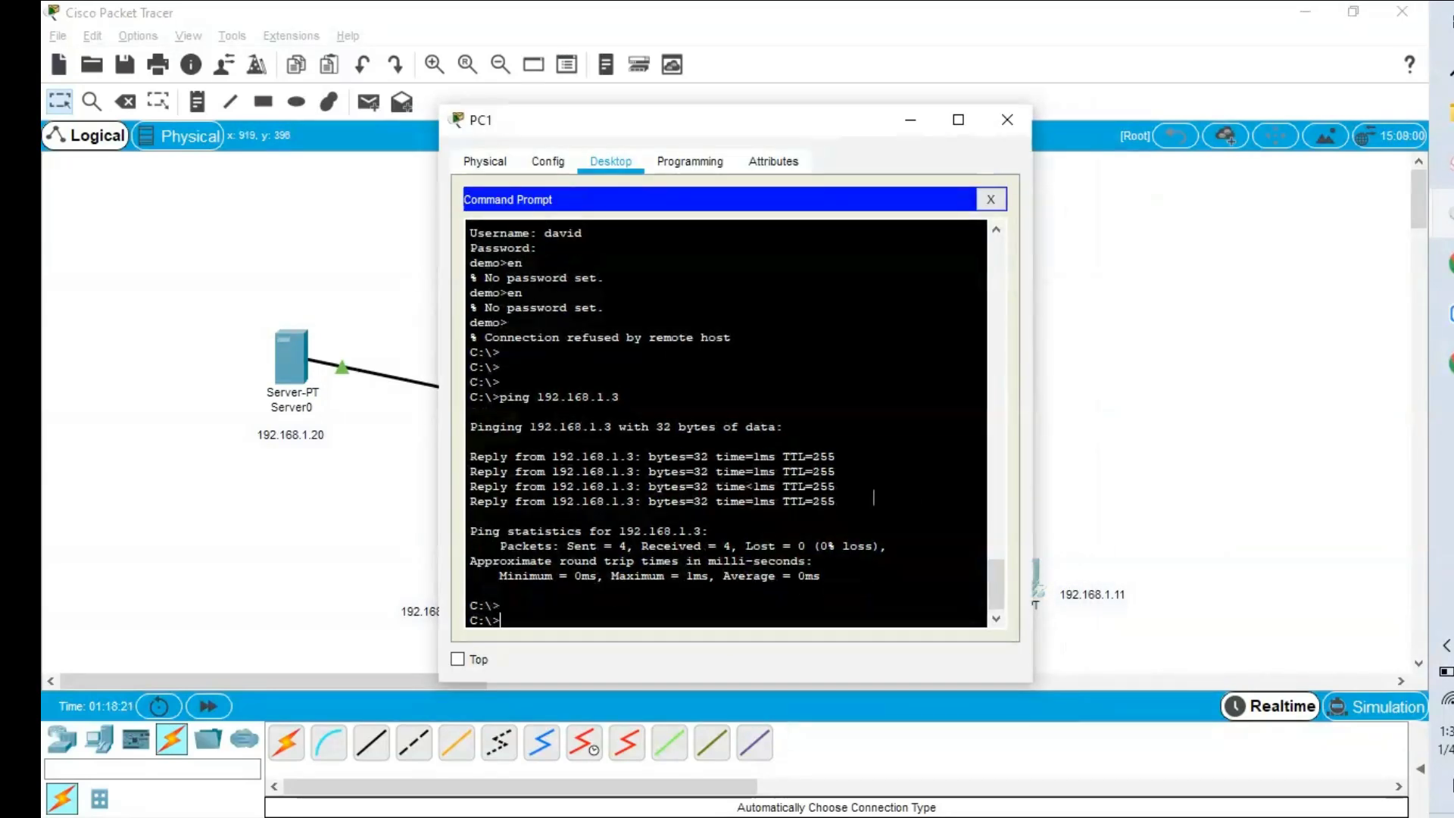
{"action": "type", "text": "ss"}
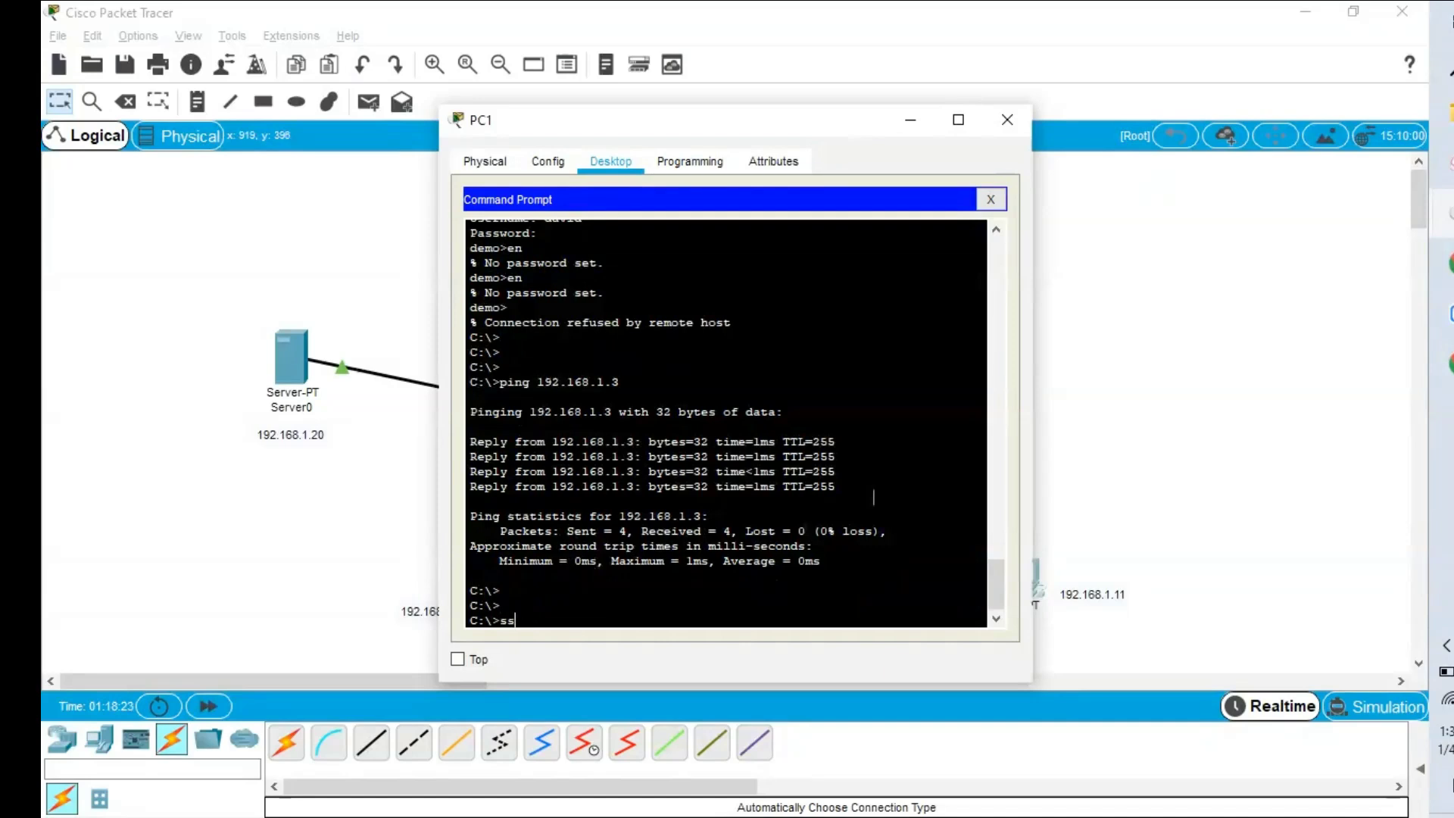
{"action": "key", "text": "BackSpace"}
{"action": "key", "text": "BackSpace"}
{"action": "type", "text": "telnet"}
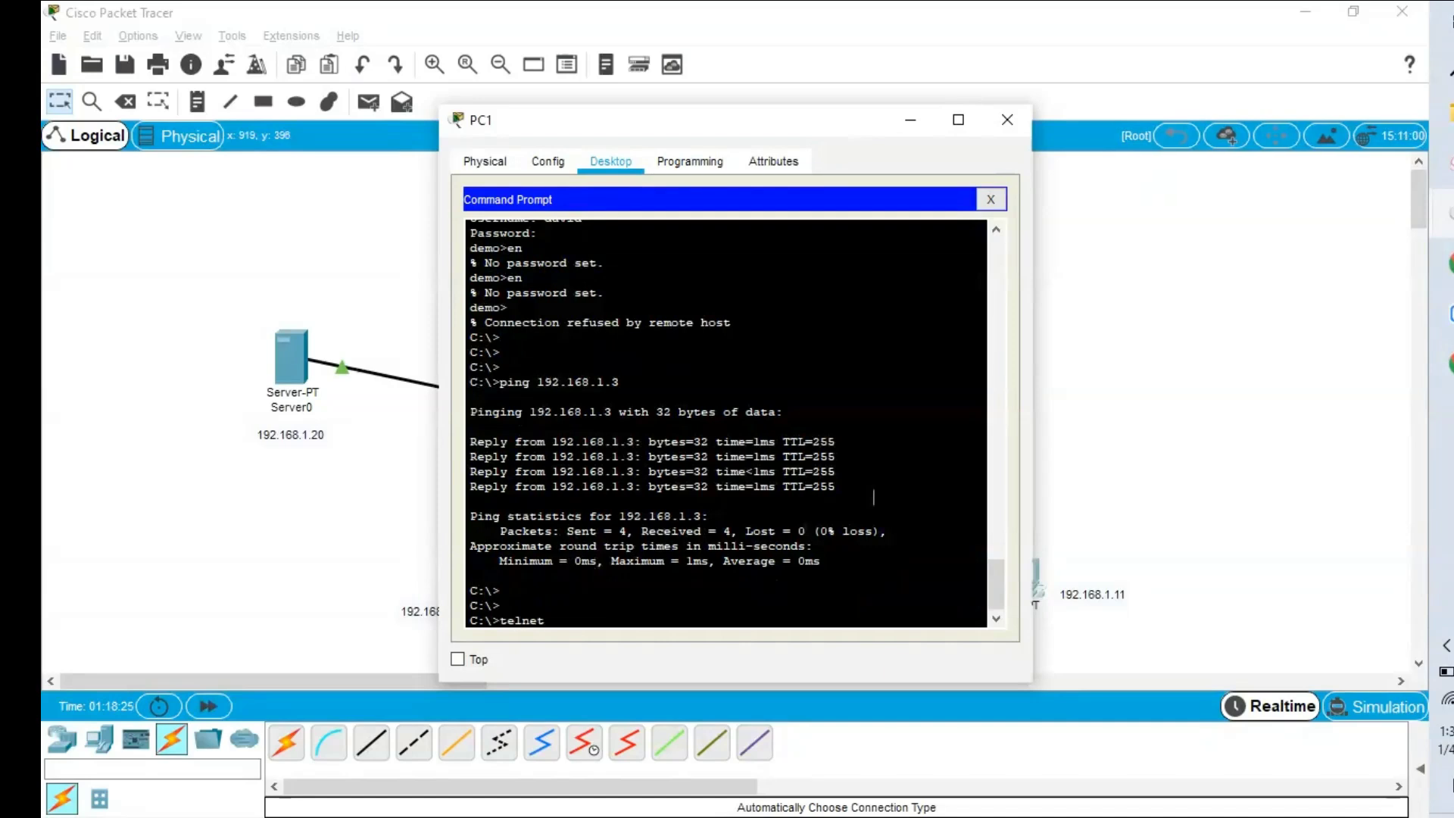
{"action": "type", "text": " 192.168.3"}
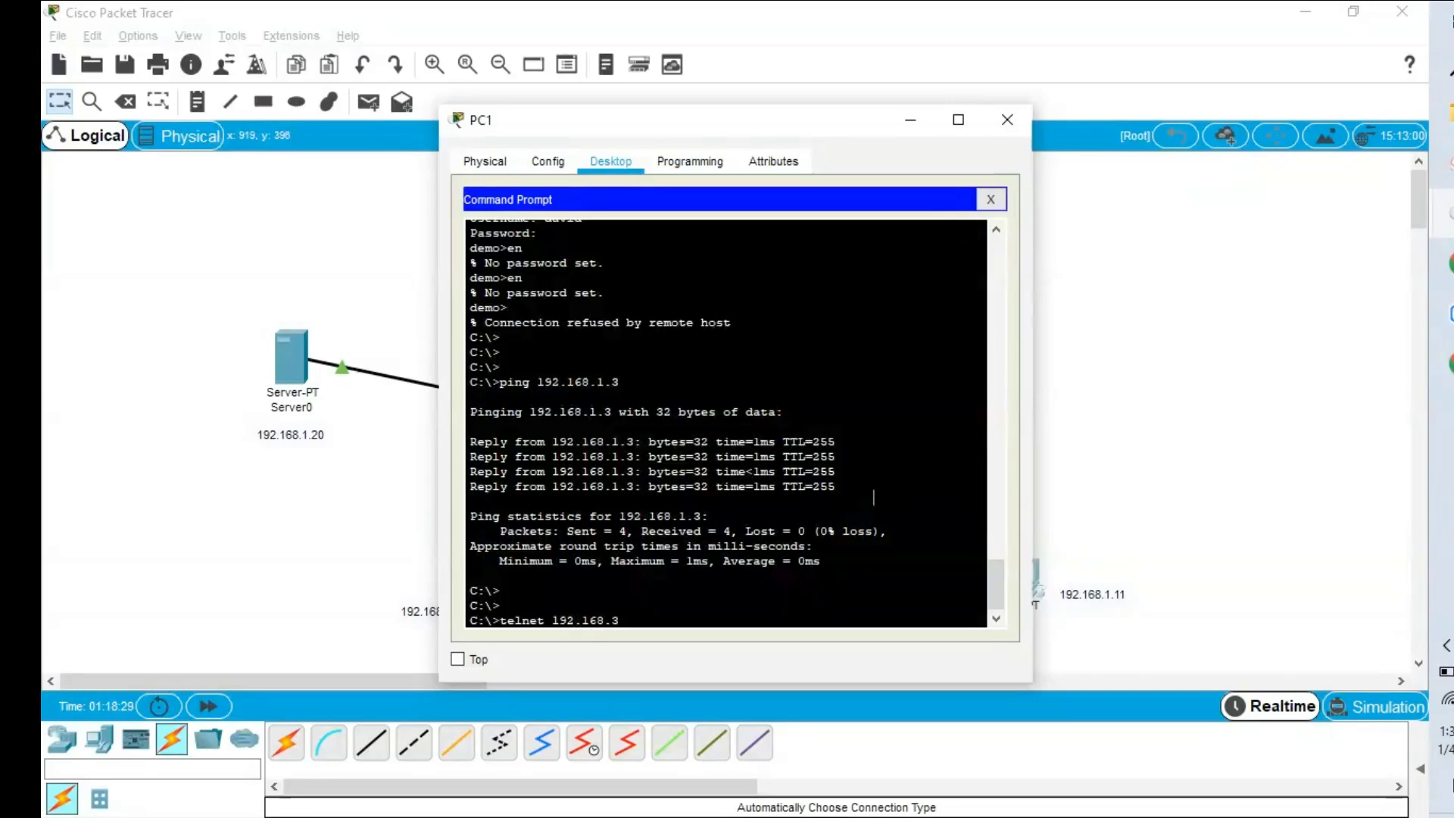
{"action": "left_click_drag", "start_coordinate": [781, 123], "coordinate": [511, 152]}
{"action": "type", "text": "8.3"}
{"action": "key", "text": "Left"}
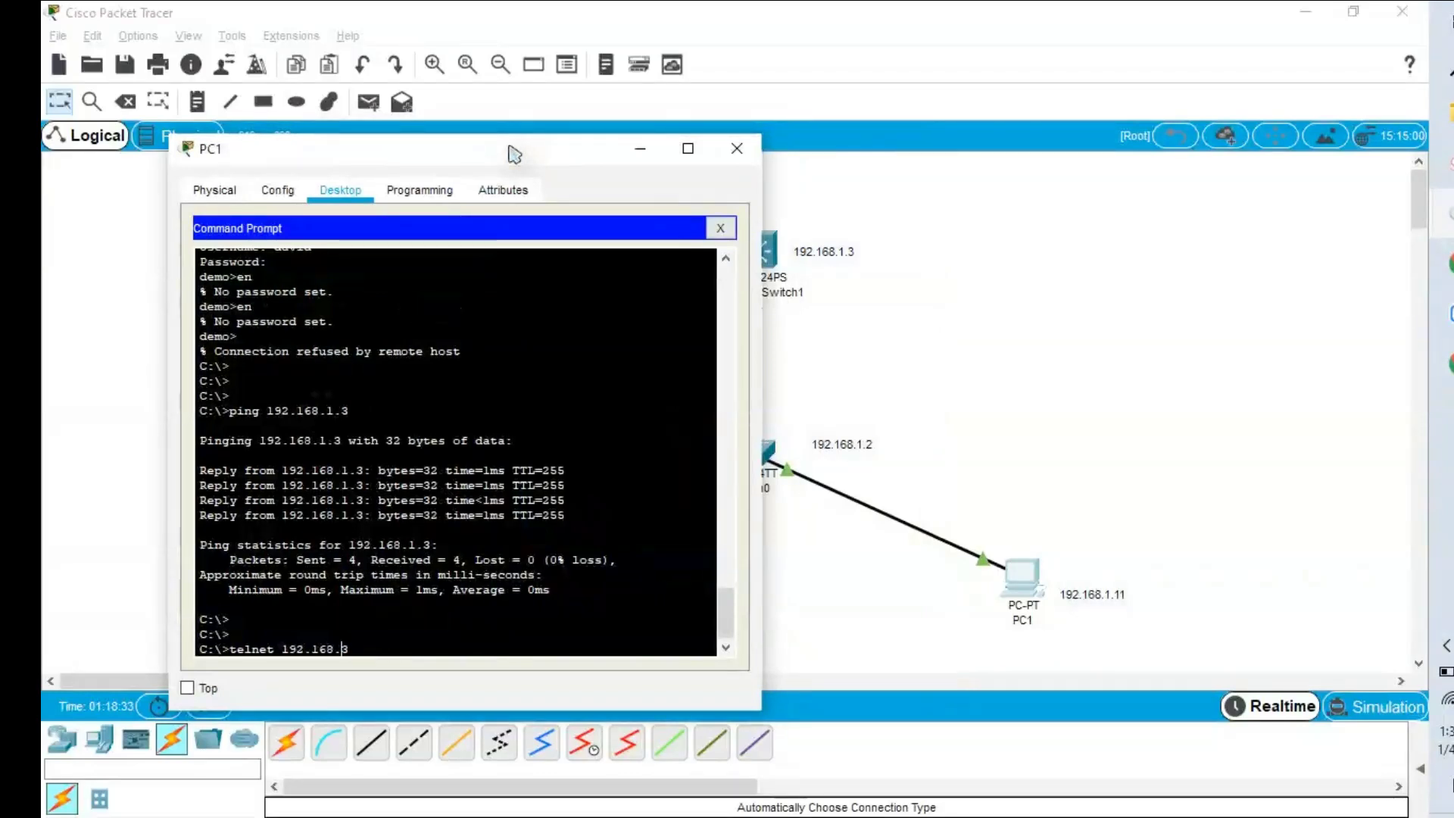
{"action": "type", "text": "1."}
{"action": "key", "text": "Return"}
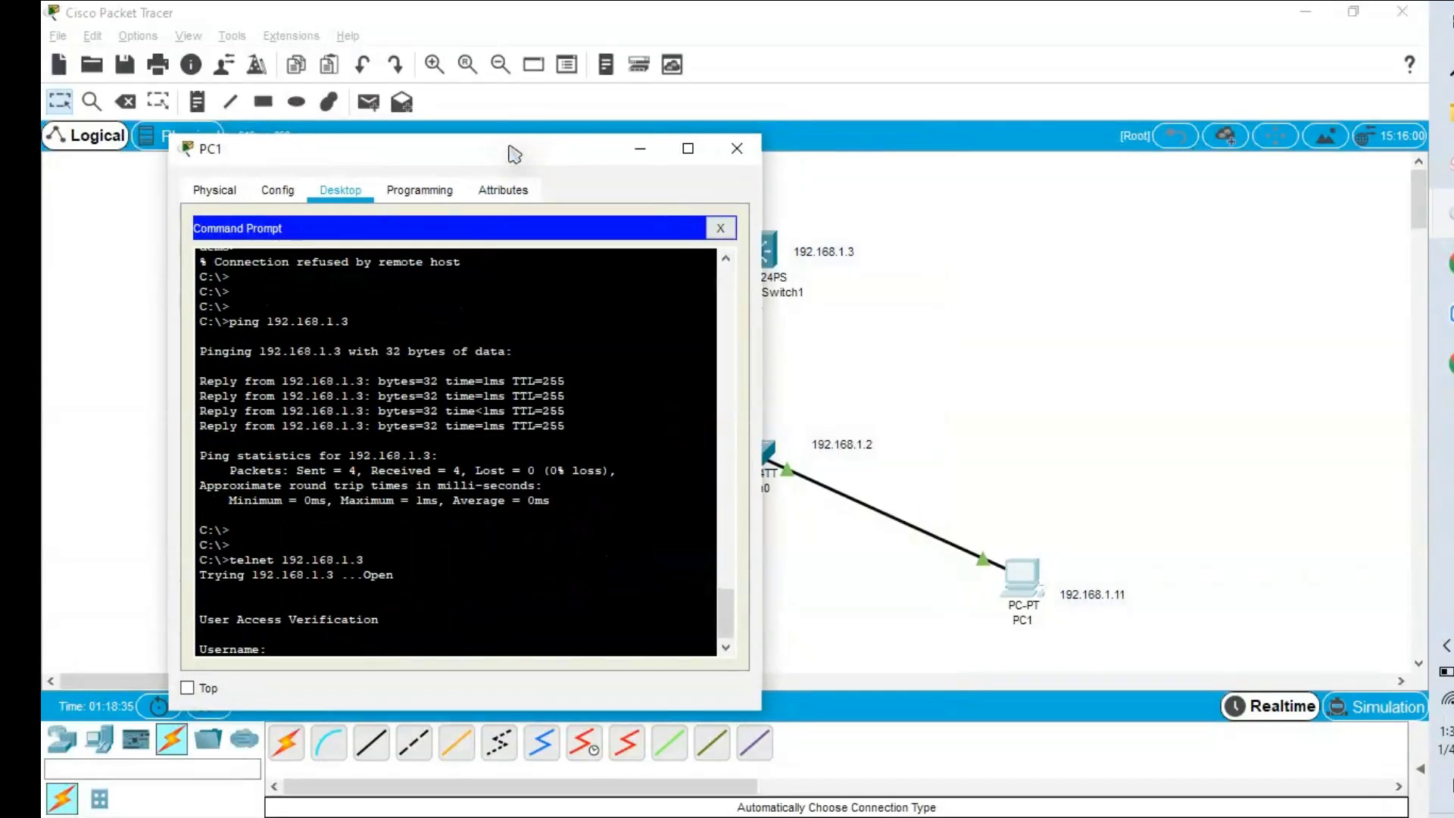
Log in with the TACACS+ username and password, then request privileged mode with en.
{"action": "type", "text": "david"}
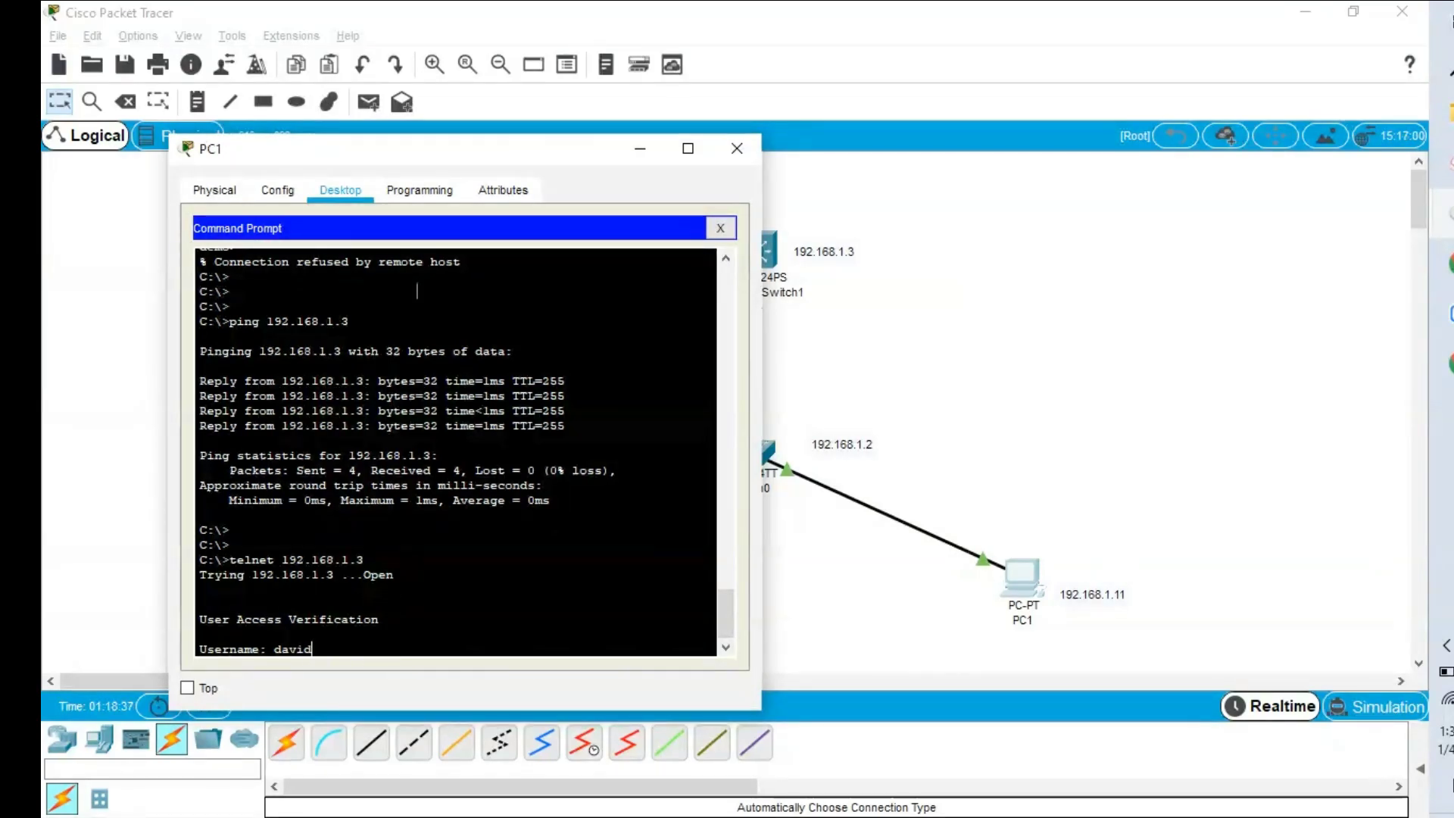
{"action": "key", "text": "Return"}
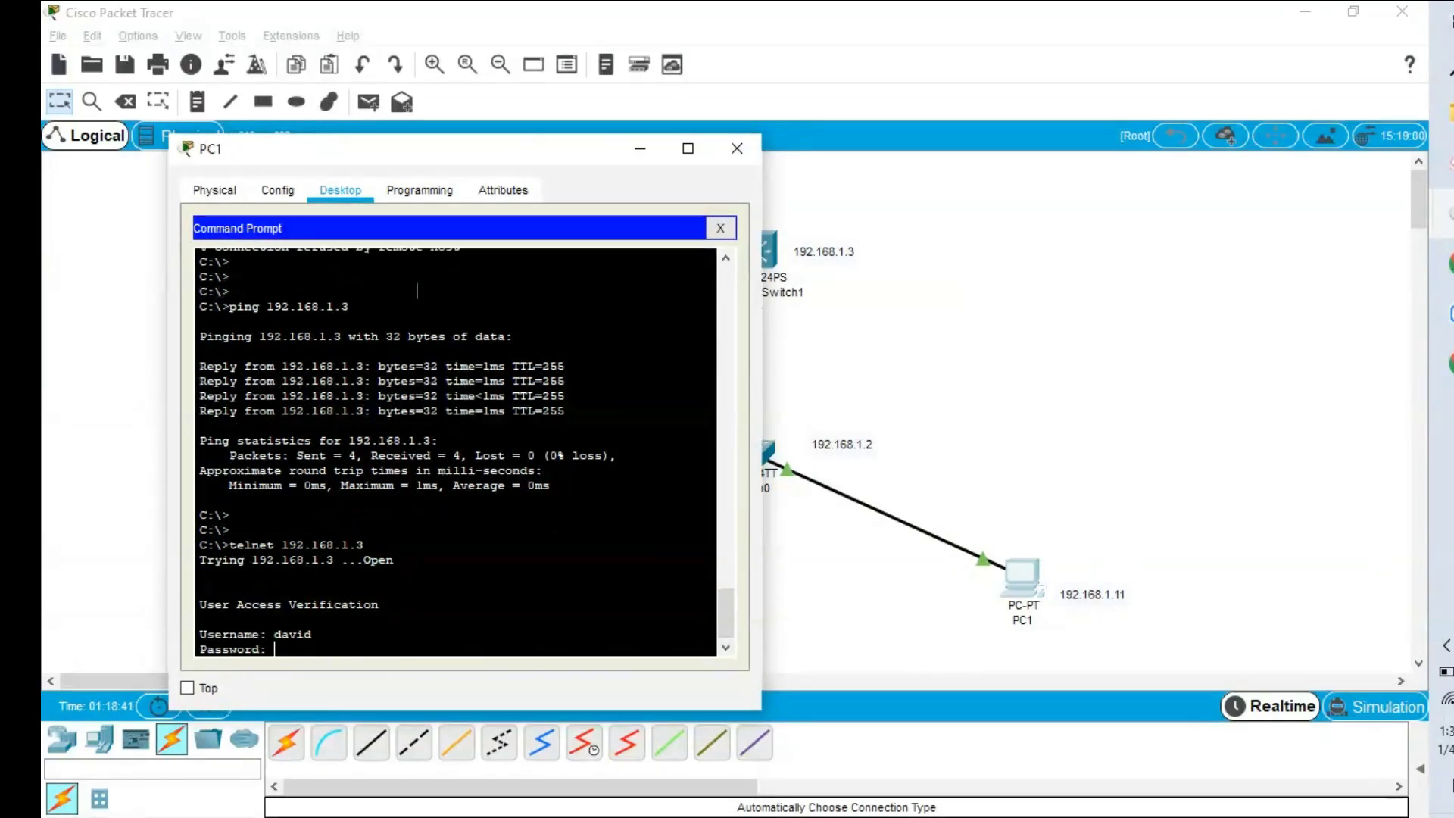
{"action": "key", "text": "Return"}
{"action": "type", "text": "en"}
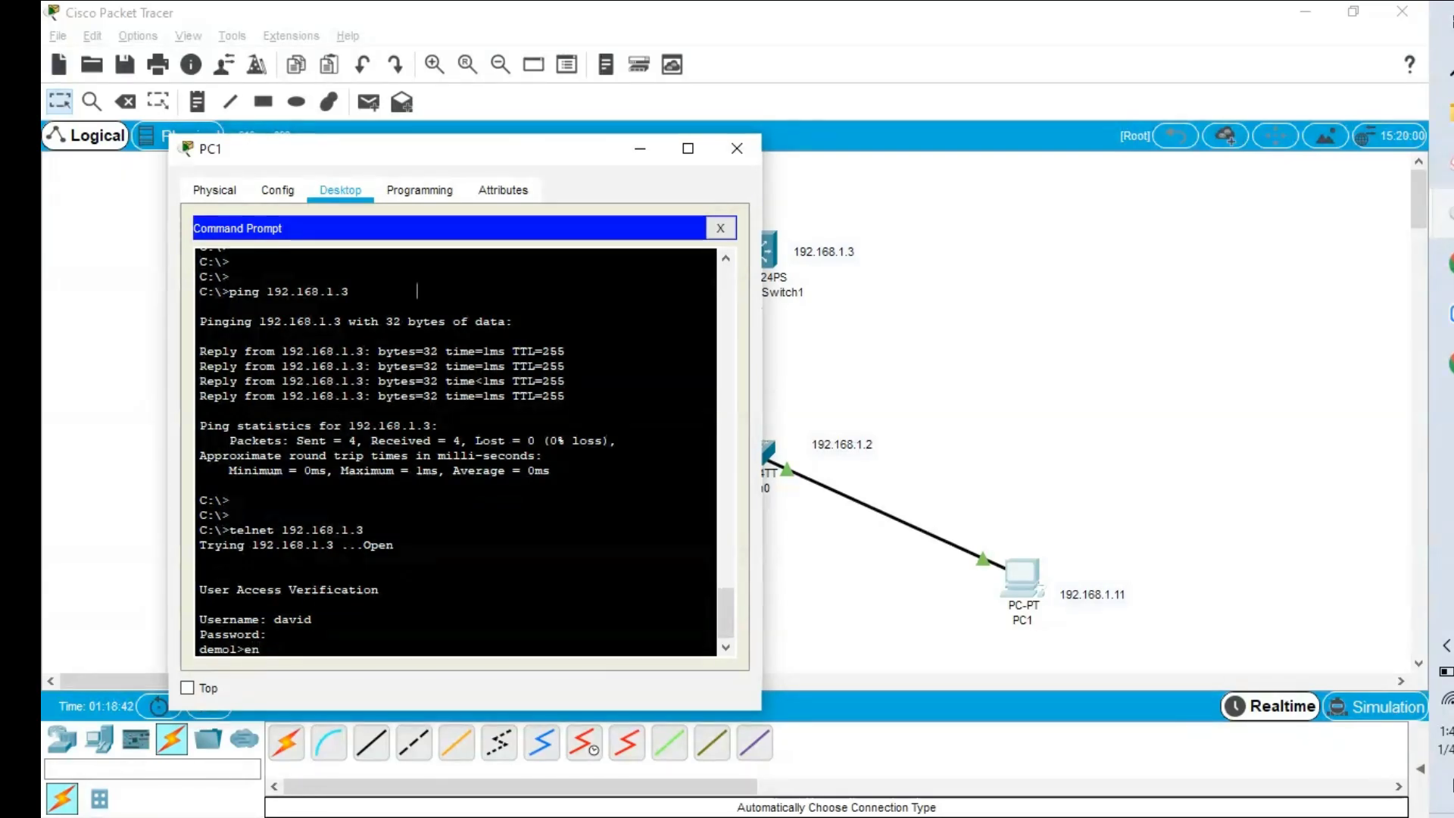
{"action": "key", "text": "Return"}
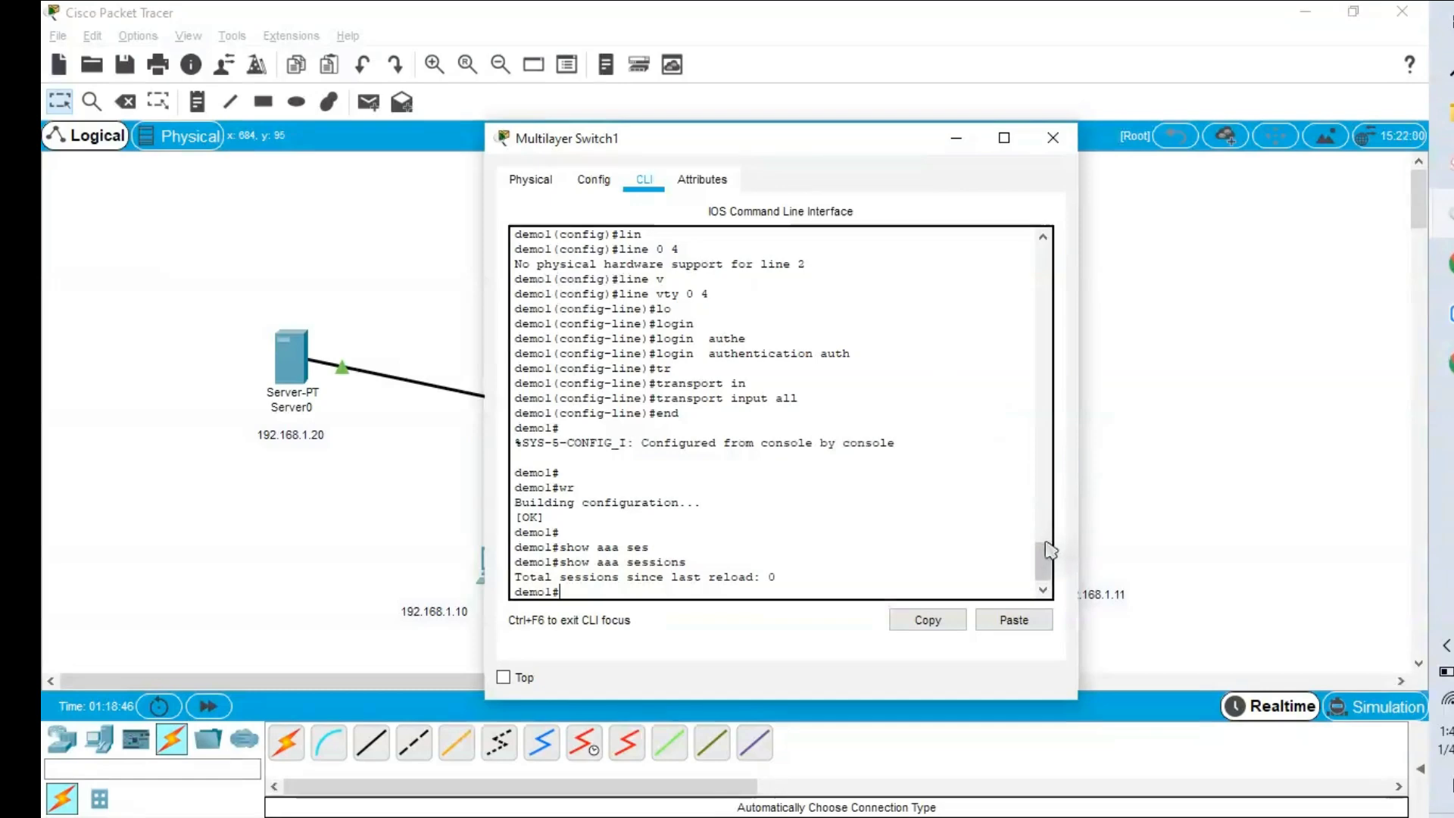
{"action": "left_click_drag", "start_coordinate": [1044, 558], "coordinate": [1046, 503]}
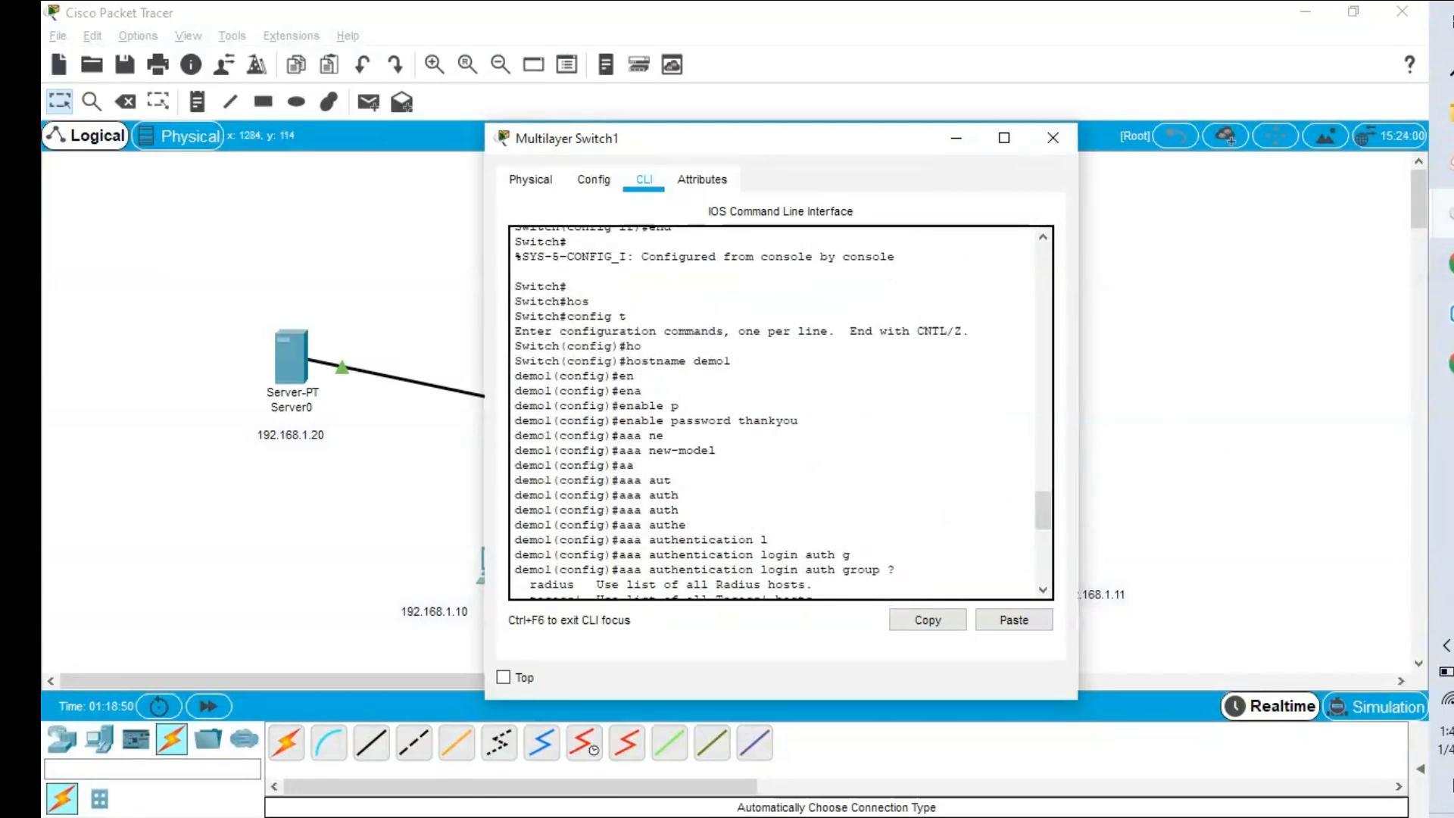
Bring PC1's prompt forward and enter the enable password to reach privileged mode.
{"action": "mouse_move", "coordinate": [1443, 262]}
{"action": "left_click", "coordinate": [1291, 469]}
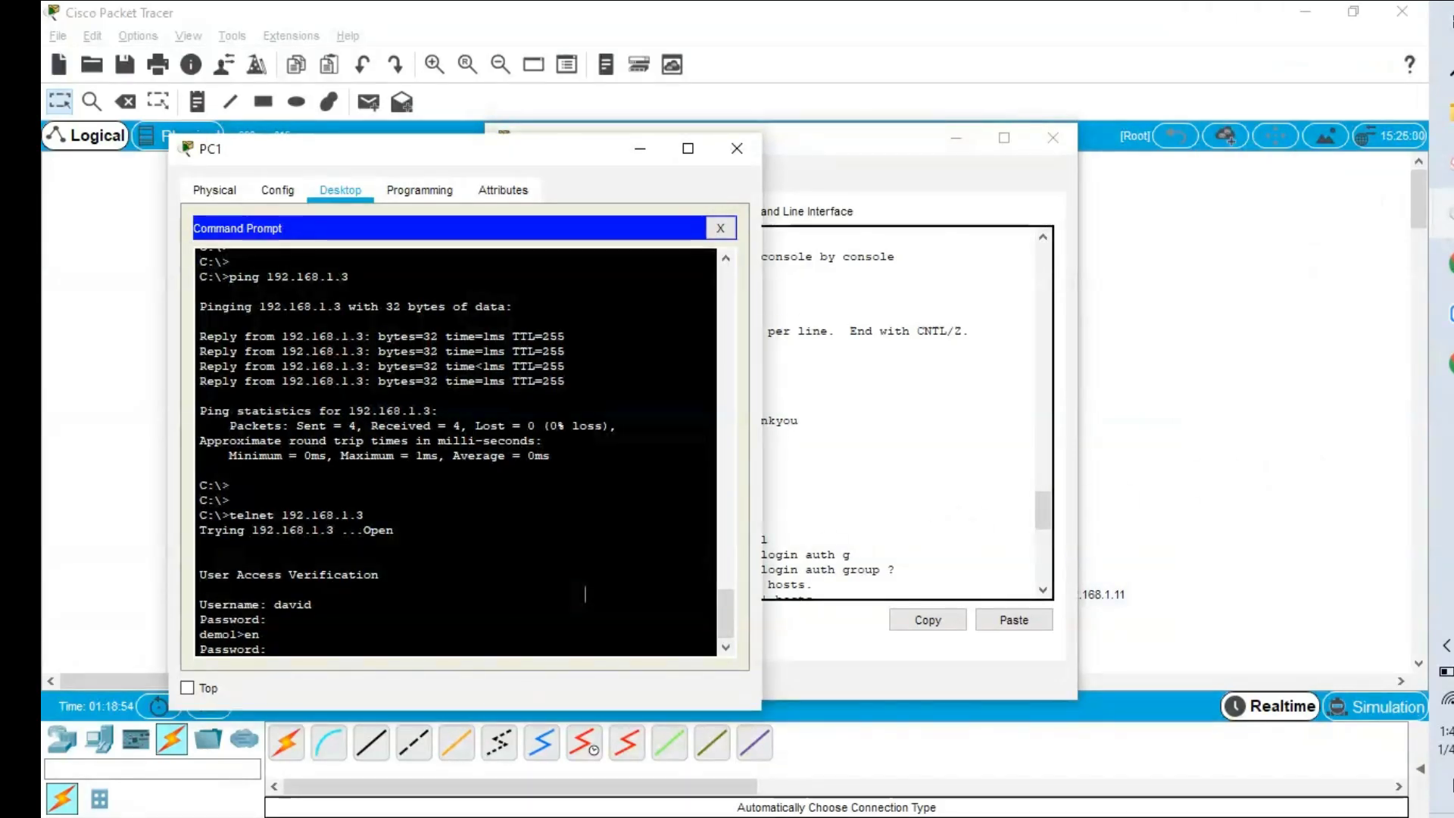
{"action": "key", "text": "Return"}
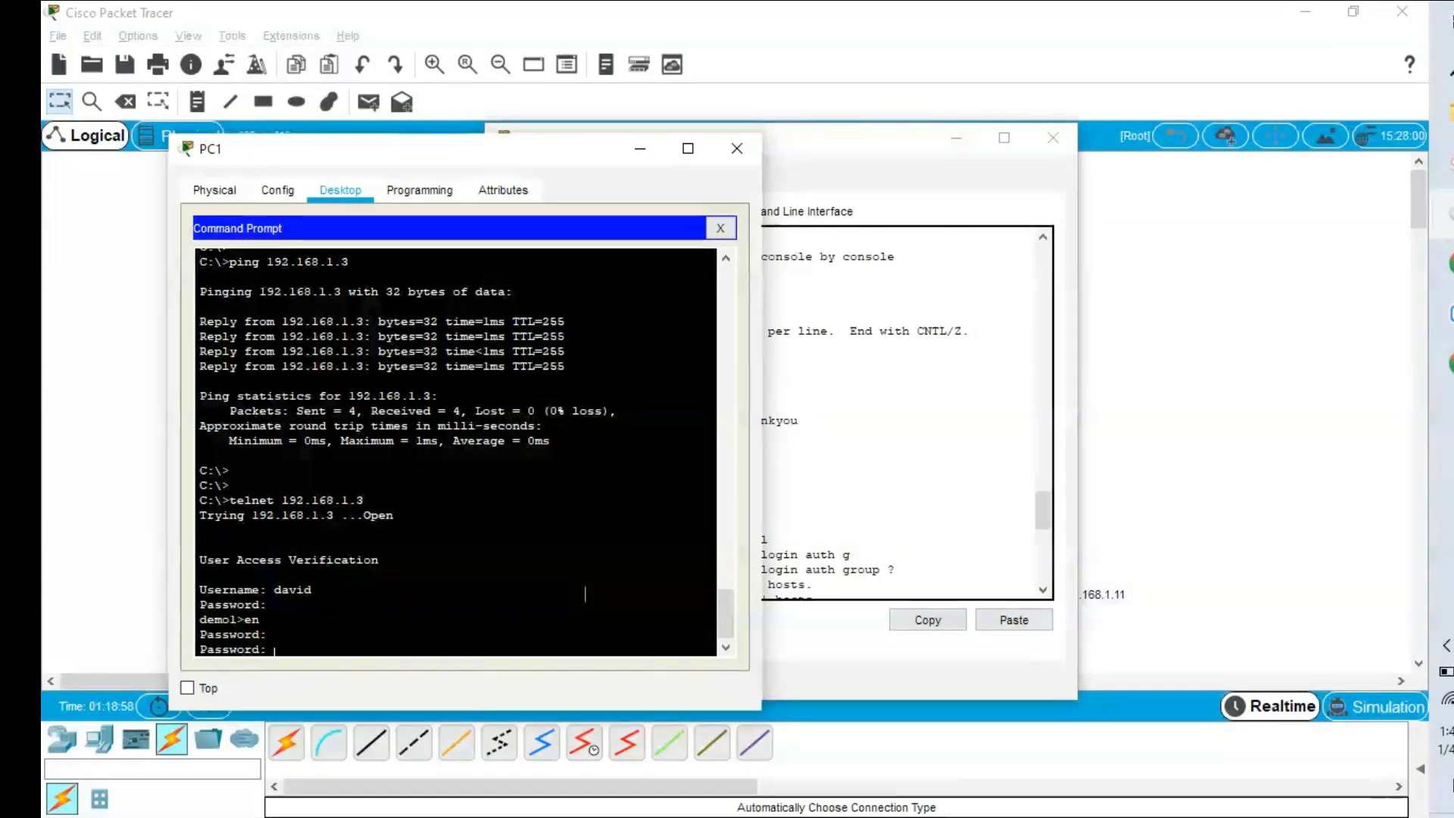
{"action": "key", "text": "Return"}
{"action": "key", "text": "Return"}
{"action": "key", "text": "Return"}
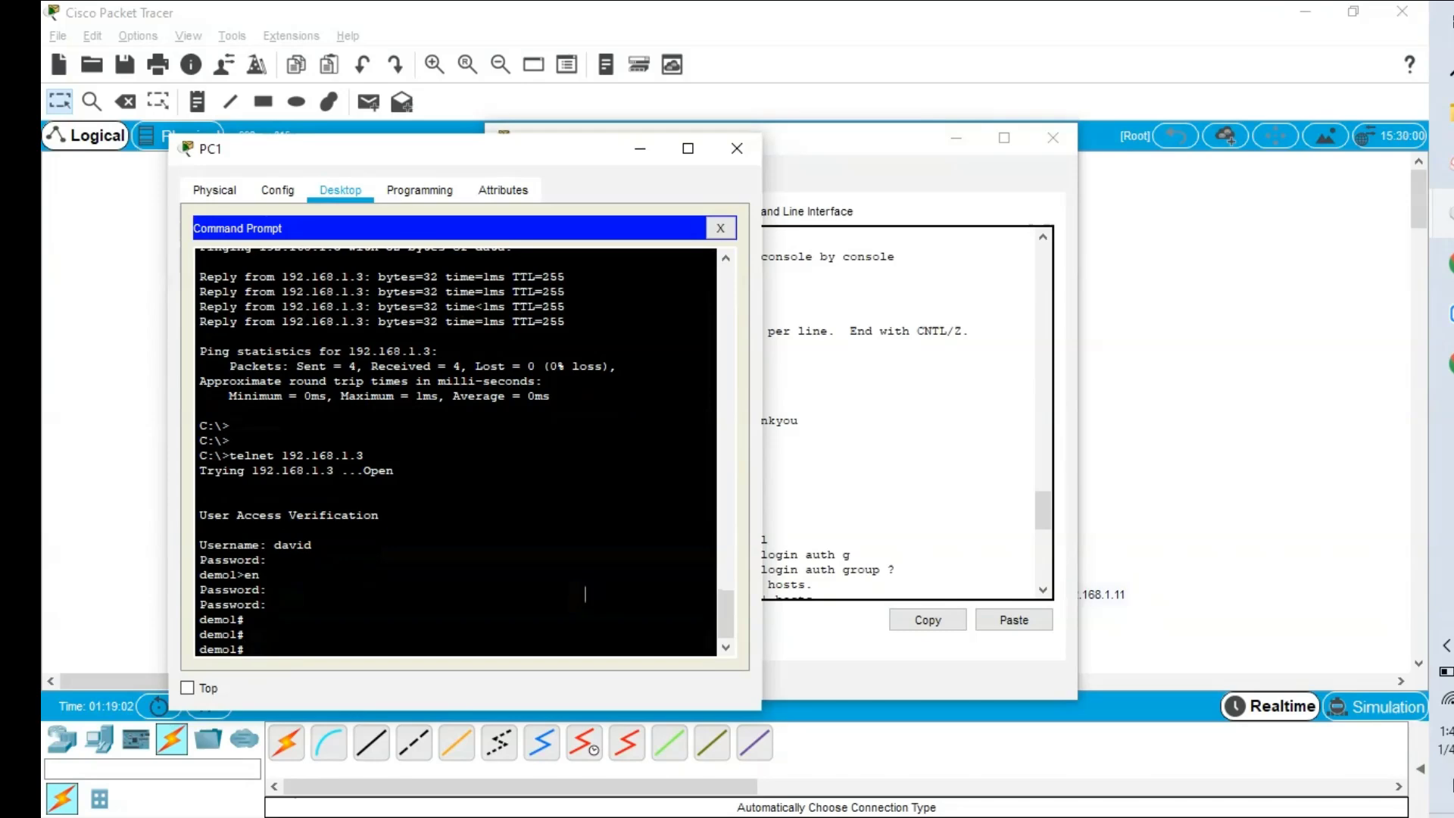
Run show version over telnet, page through the output, then bring the switch console forward.
{"action": "type", "text": "show version"}
{"action": "key", "text": "Return"}
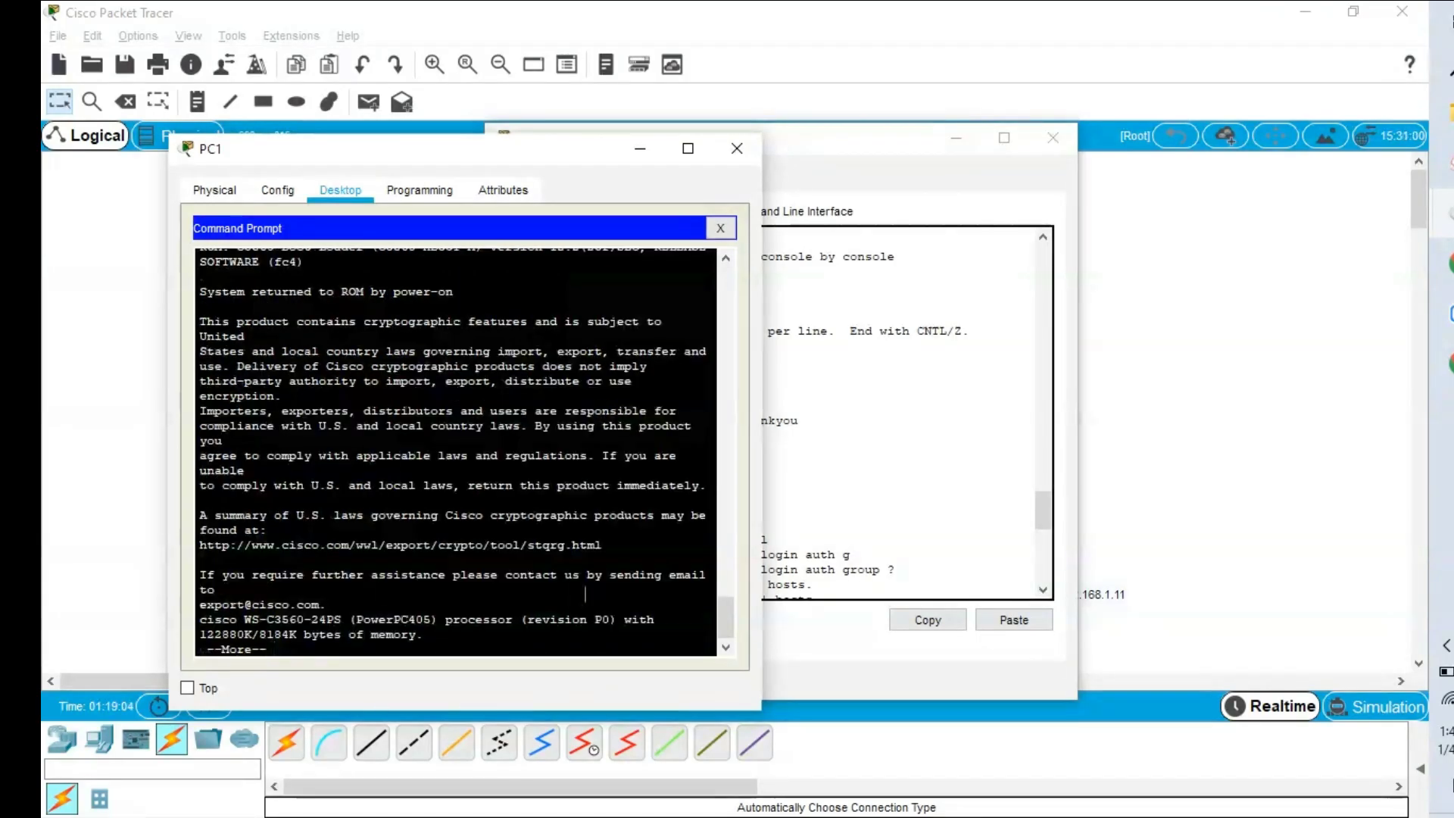
{"action": "key", "text": "space"}
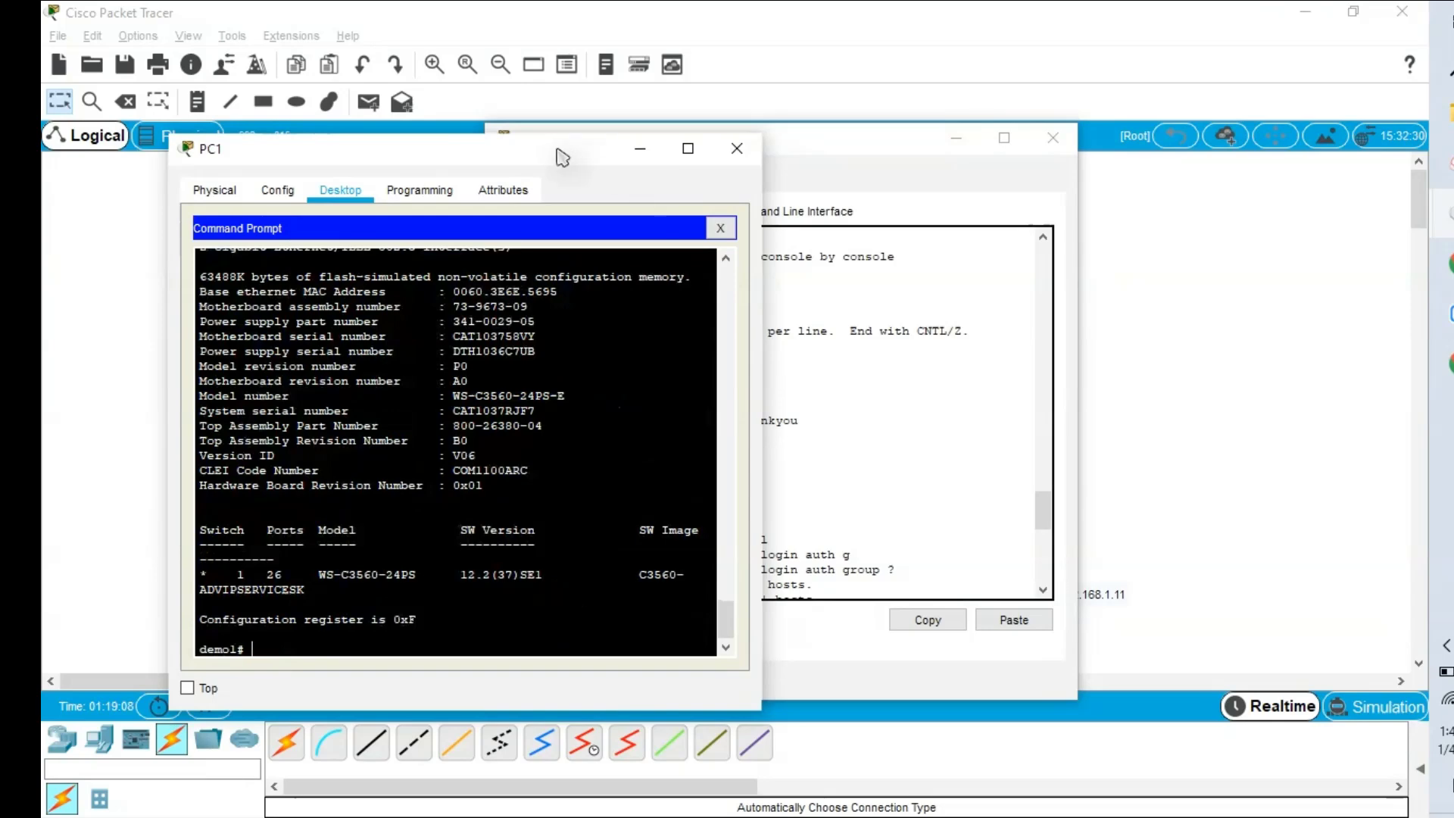
{"action": "left_click_drag", "start_coordinate": [558, 153], "coordinate": [1259, 175]}
{"action": "left_click", "coordinate": [819, 543]}
{"action": "key", "text": "Return"}
{"action": "key", "text": "Return"}
{"action": "key", "text": "Return"}
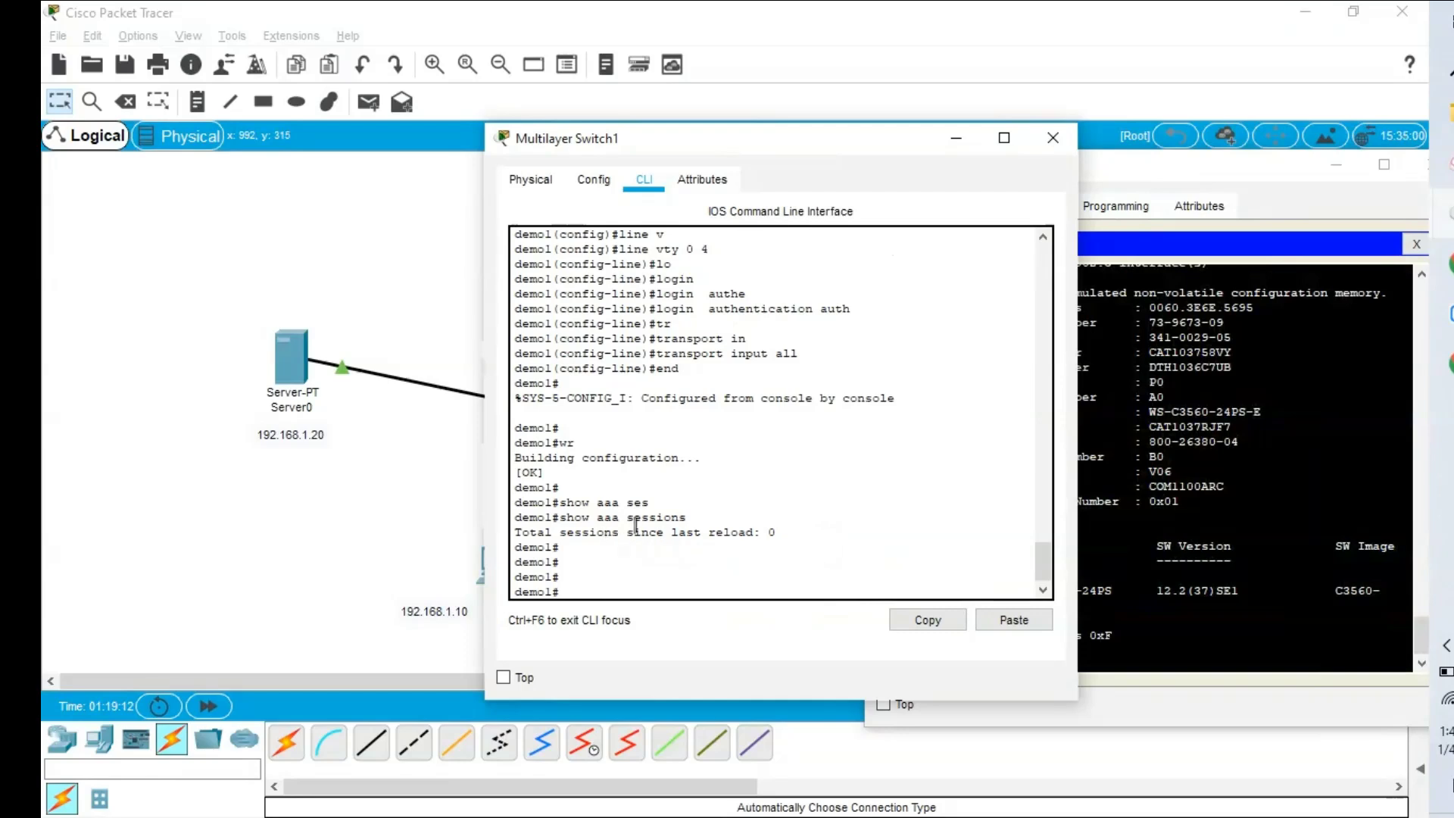
Rerun show aaa sessions, now listing one session from 192.168.1.11, and close PC1's window.
{"action": "key", "text": "Up"}
{"action": "key", "text": "Return"}
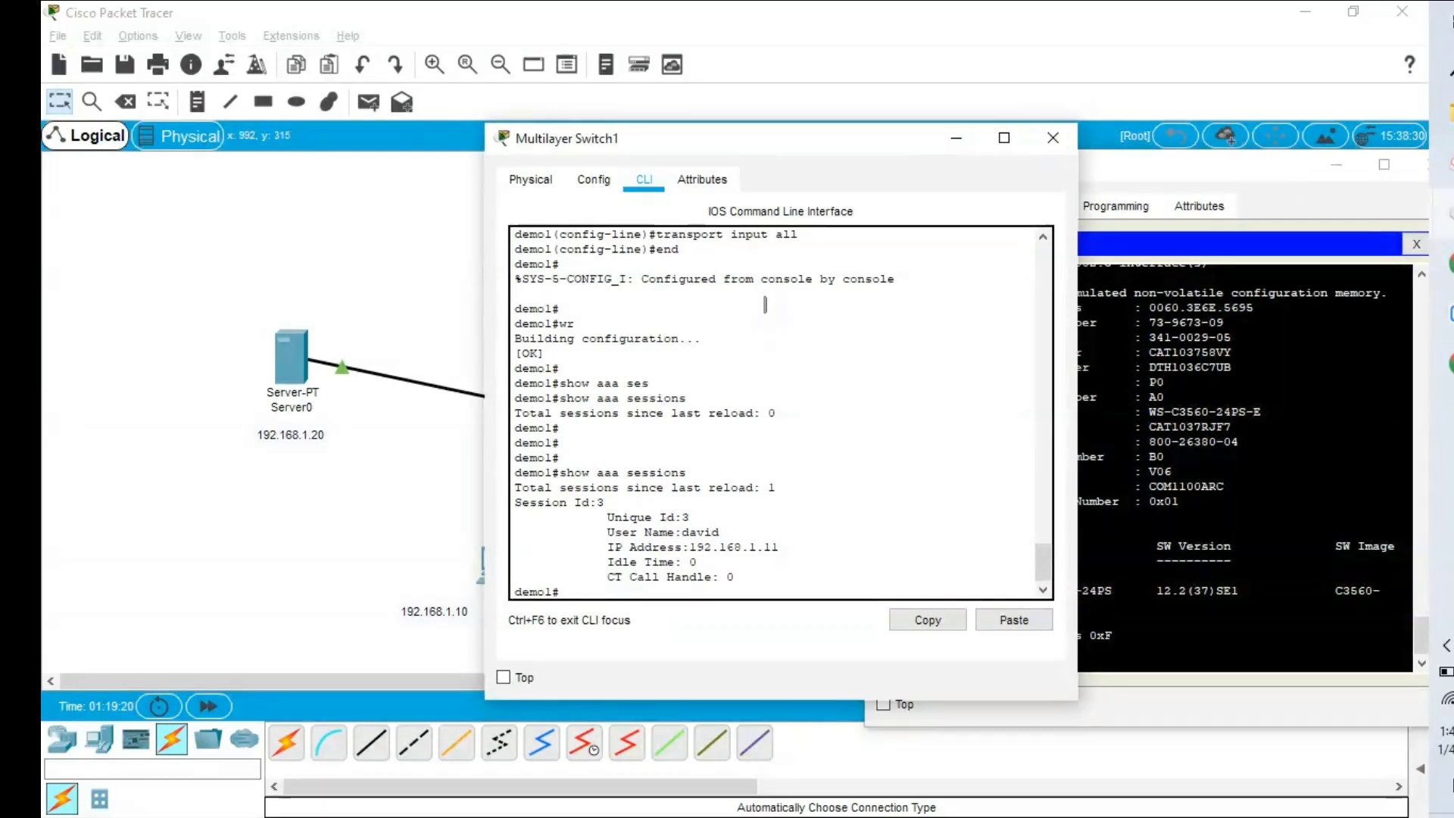
{"action": "left_click_drag", "start_coordinate": [730, 148], "coordinate": [510, 151]}
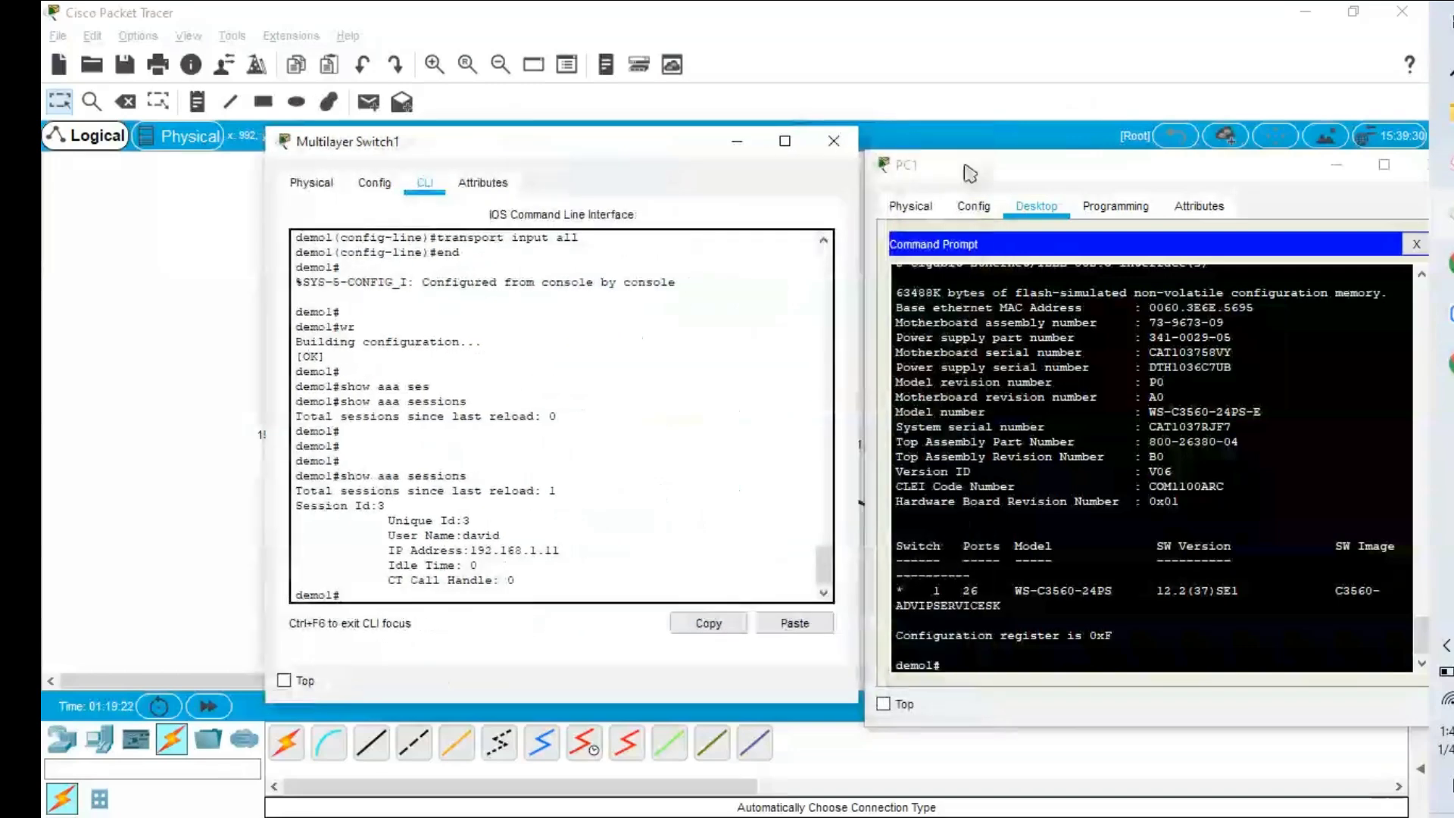
{"action": "left_click", "coordinate": [1335, 168]}
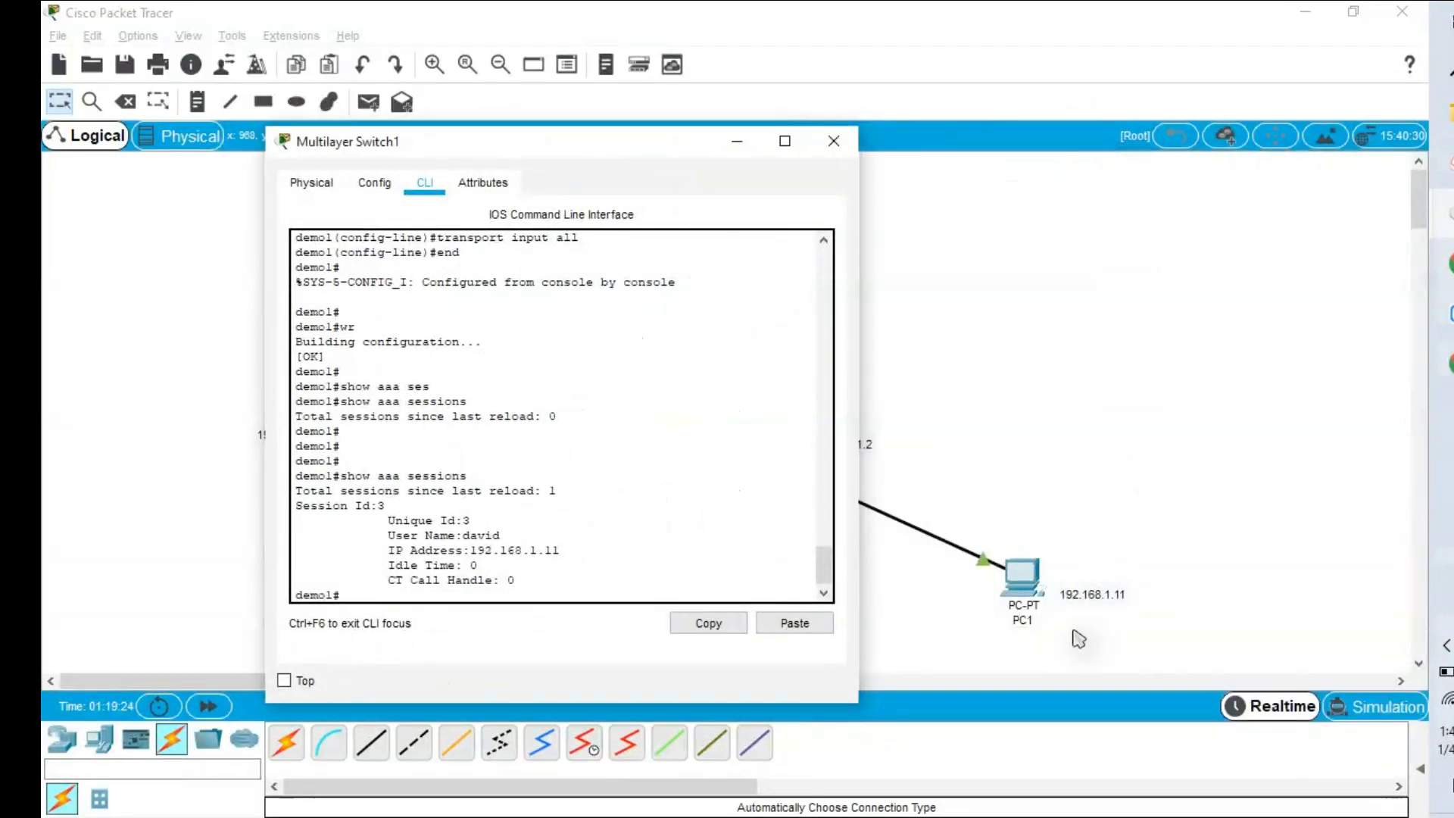